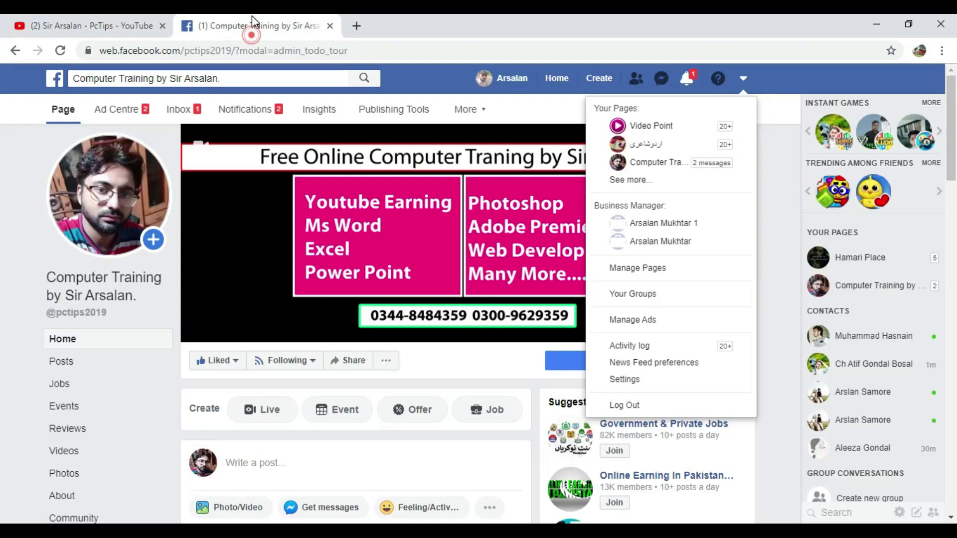
Leave the Facebook page in the browser and switch to the Grade Formula workbook in Excel.
left_click(253, 16)
left_click(22, 213)
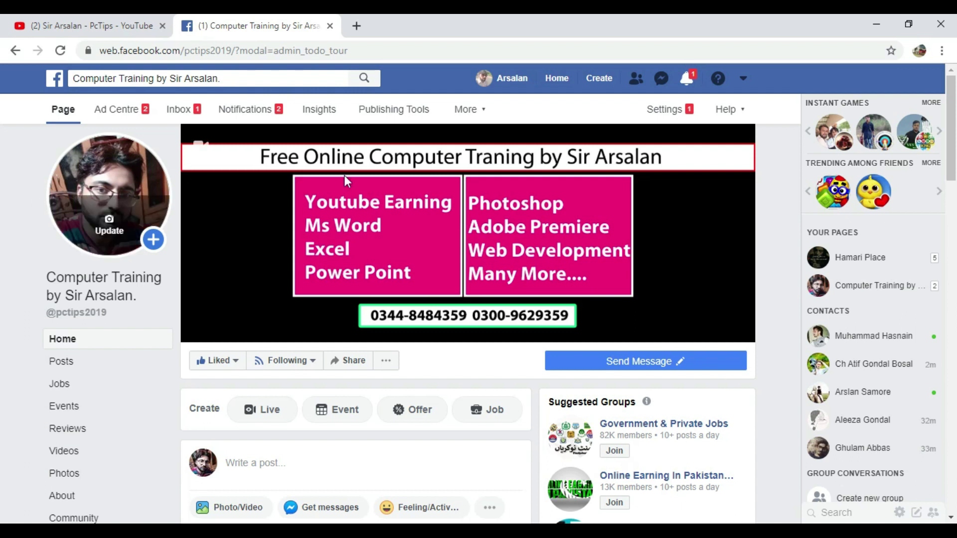
left_click(876, 24)
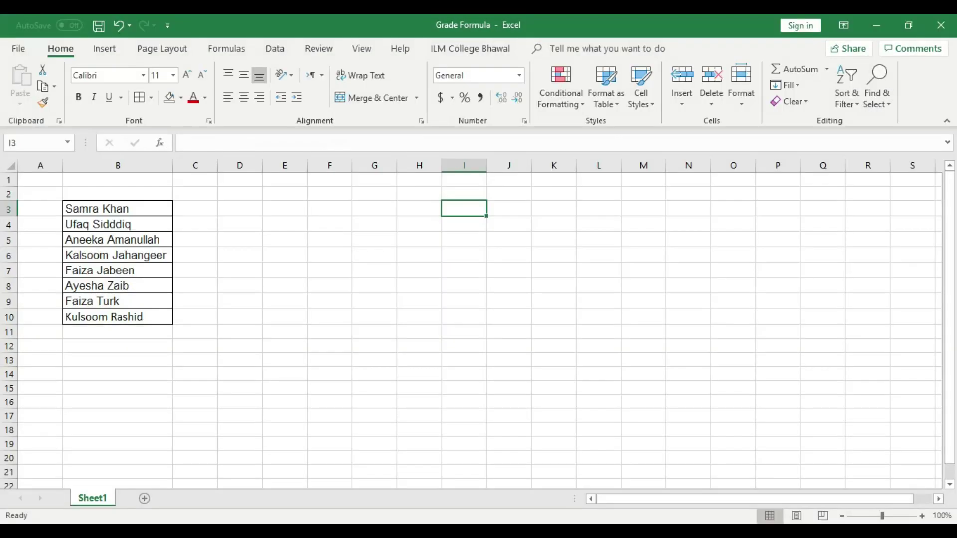
left_click(471, 347)
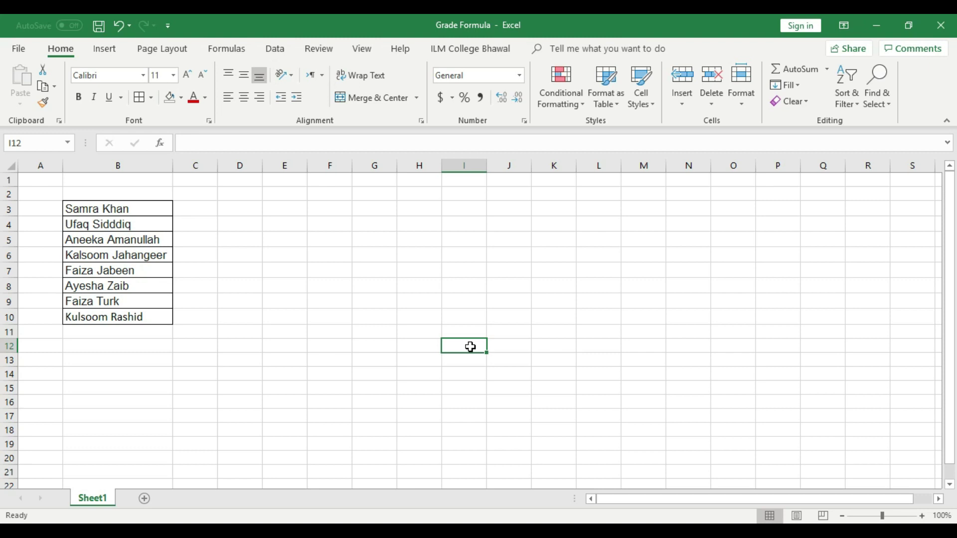
Enter the heading S.no in cell A2 and fit column A to its content.
left_click(923, 517)
left_click(922, 516)
left_click(922, 516)
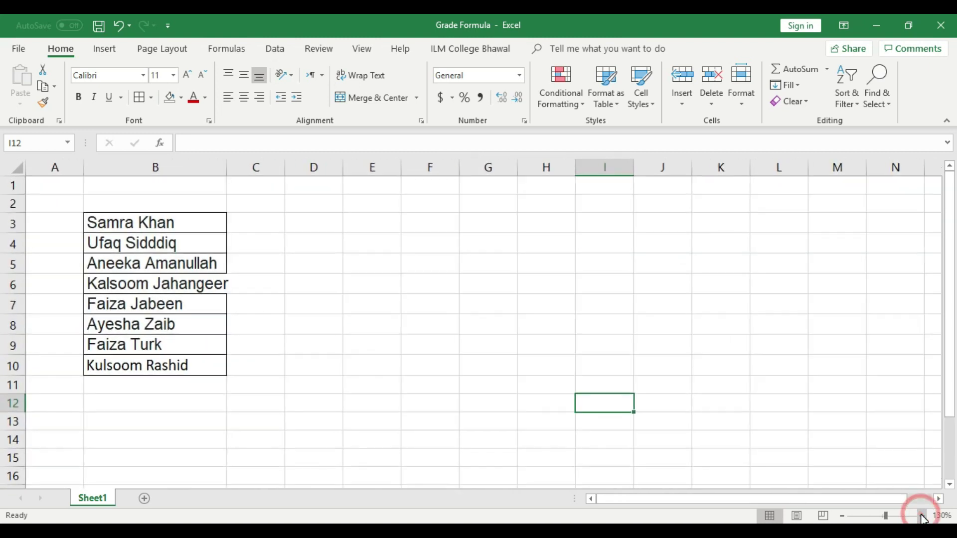
left_click(923, 516)
left_click(64, 230)
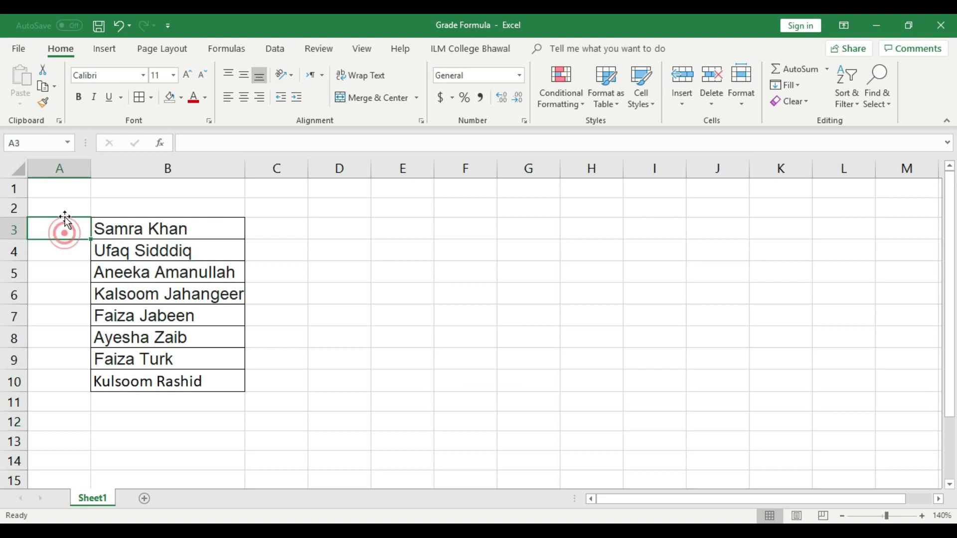
left_click(69, 208)
type("S.no")
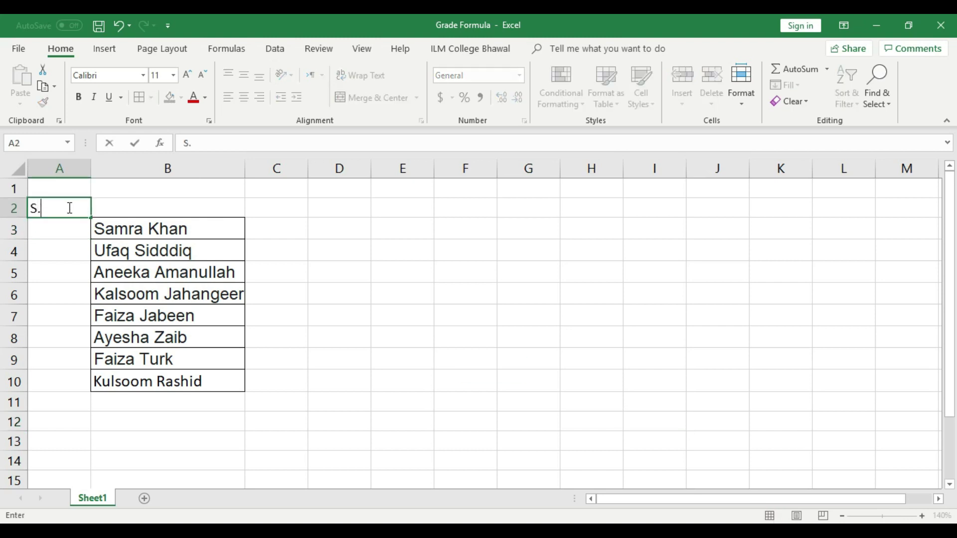
left_click(72, 244)
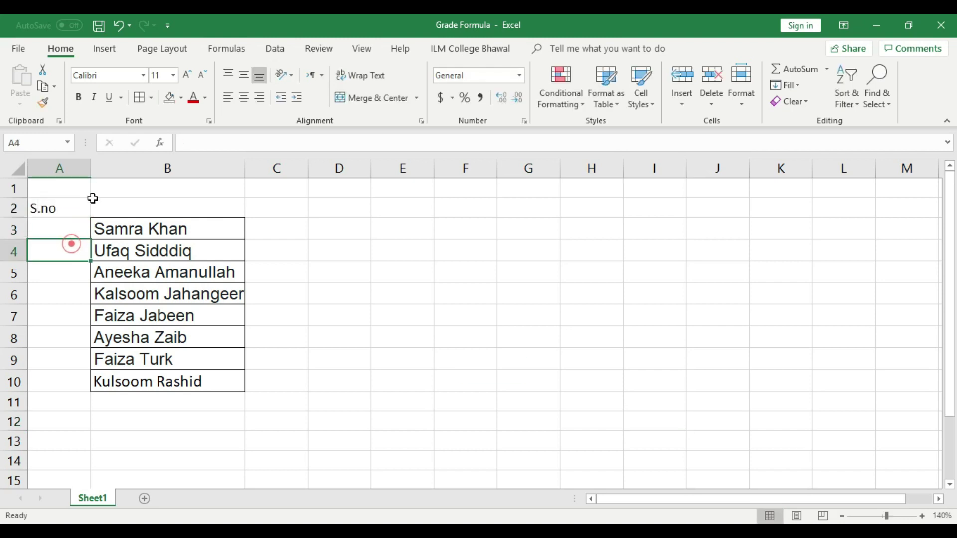
double_click(90, 168)
Fill cells A3 to A10 with the serial numbers 1 to 8 and centre them.
left_click(47, 229)
type("1")
left_click(48, 249)
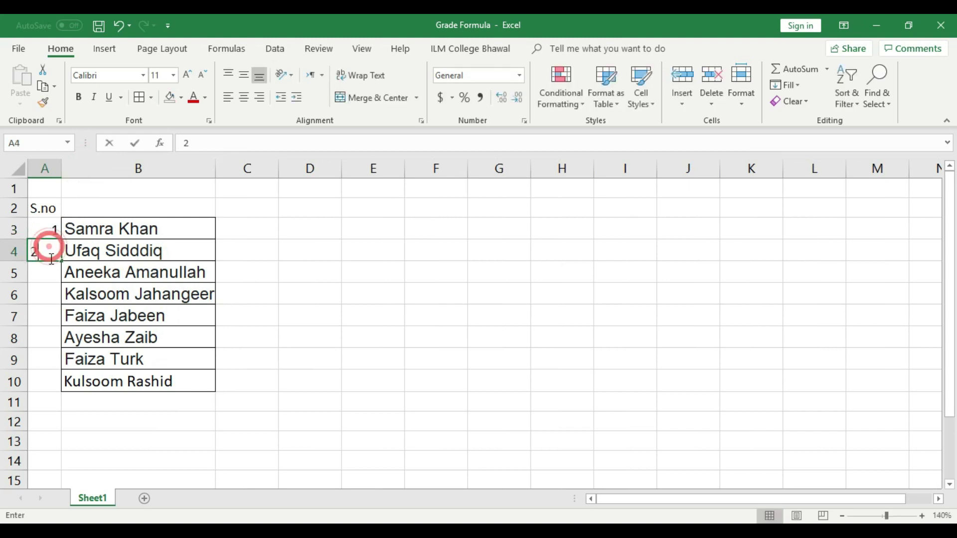
type("2")
left_click(47, 274)
type("3")
left_click(47, 294)
type("4")
left_click(54, 317)
type("5")
left_click(53, 337)
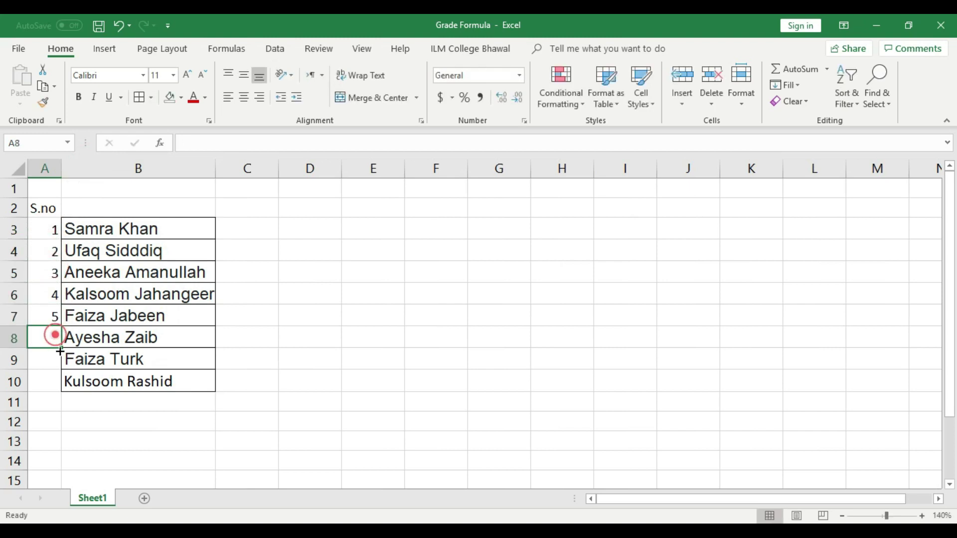
type("6")
left_click(56, 359)
type("7")
left_click(56, 384)
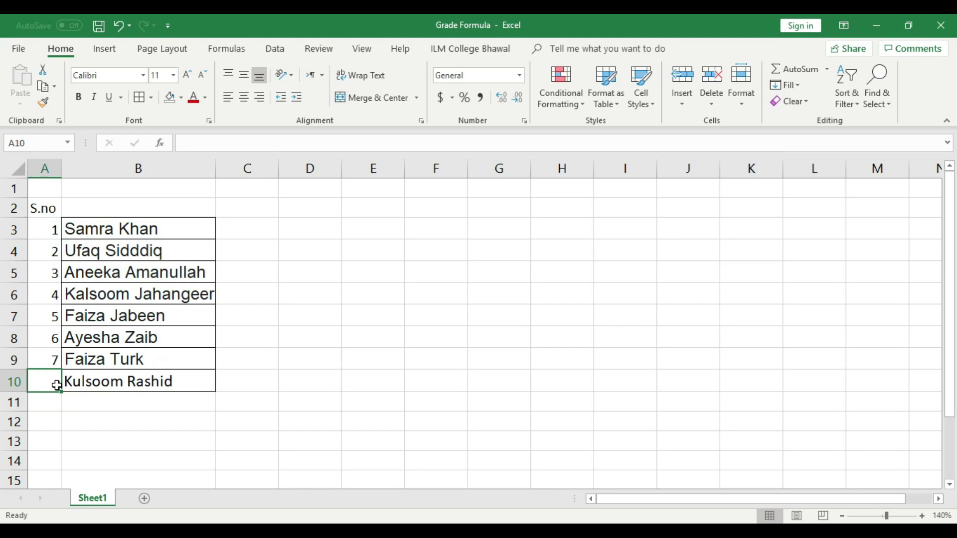
type("8")
left_click(205, 367)
left_click_drag(47, 219, 50, 381)
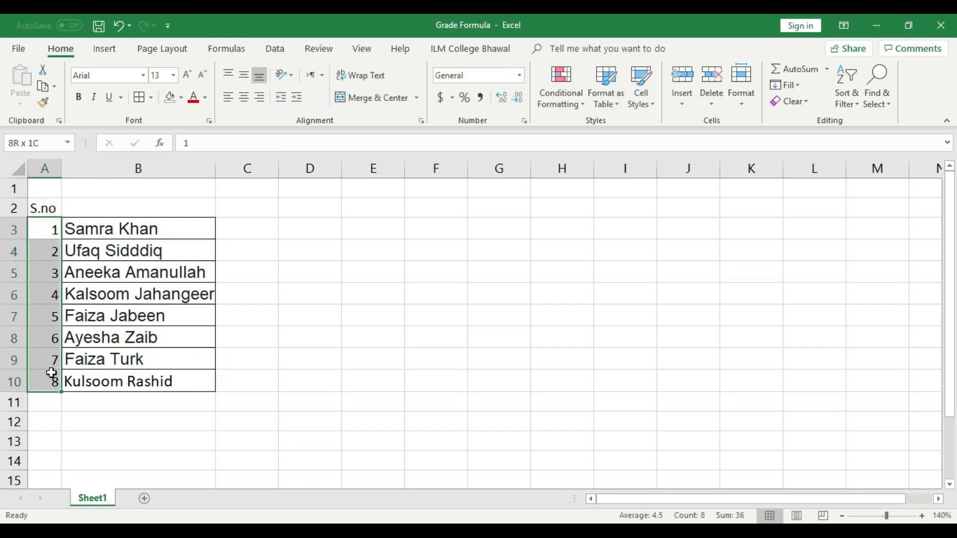
left_click(244, 97)
Enter the headings Name in B2 and Eng Marks in C2, fitting column C to its text.
left_click(159, 205)
type("Name")
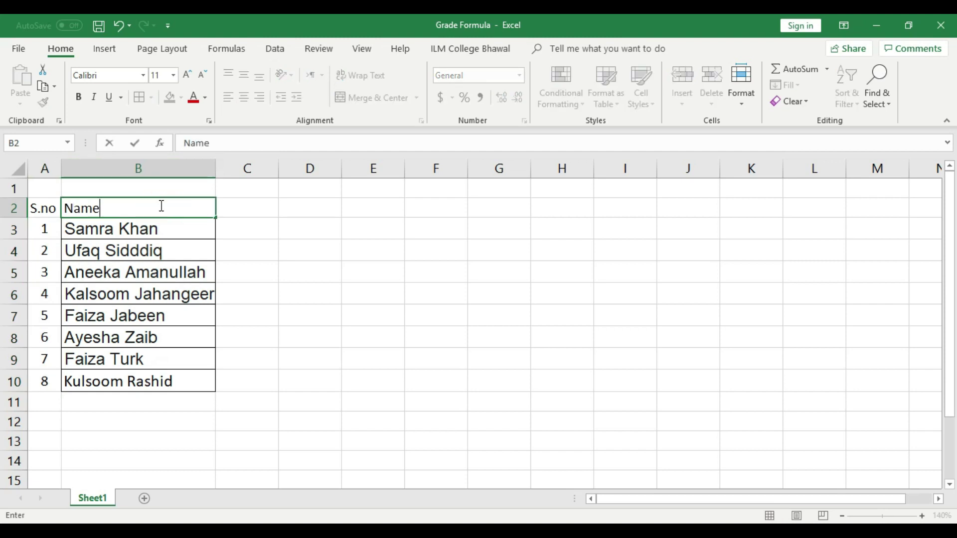
left_click(245, 245)
left_click(246, 208)
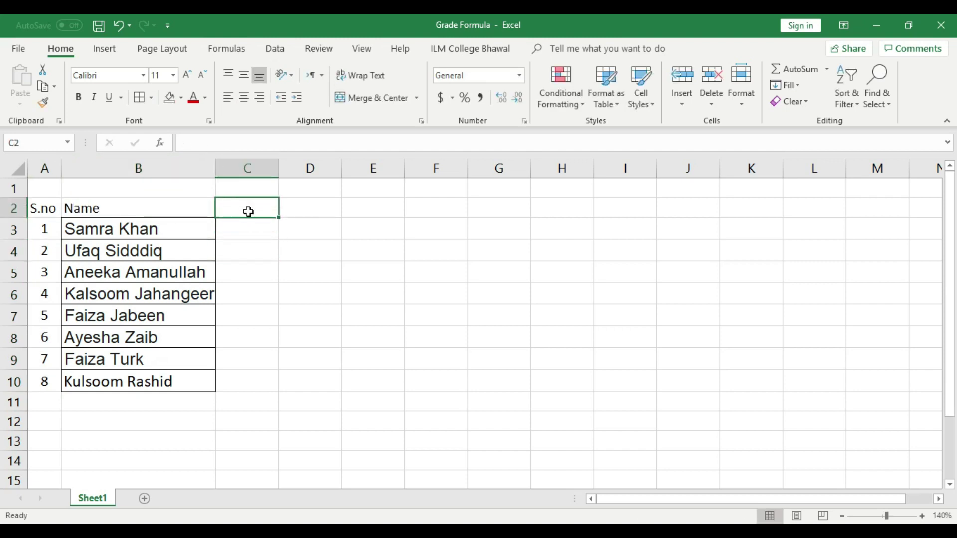
type("Eng Marks")
double_click(279, 168)
left_click(278, 168)
Enter the heading Maths in cell D2.
left_click(316, 222)
left_click(322, 207)
type("Ma")
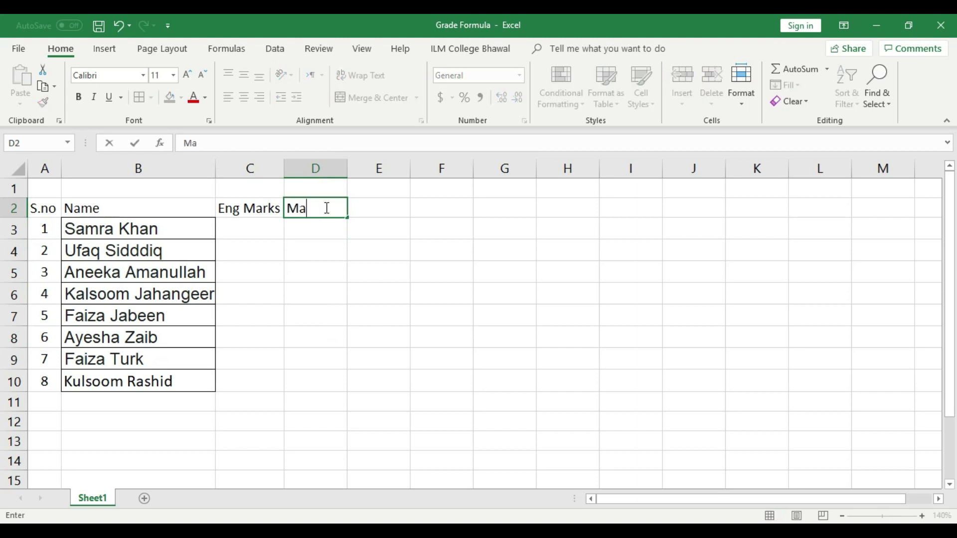
type("ths")
Shorten the heading in C2 to Eng and fit column C to the shorter text.
double_click(280, 209)
left_click_drag(281, 214, 246, 211)
key("BackSpace")
left_click(351, 269)
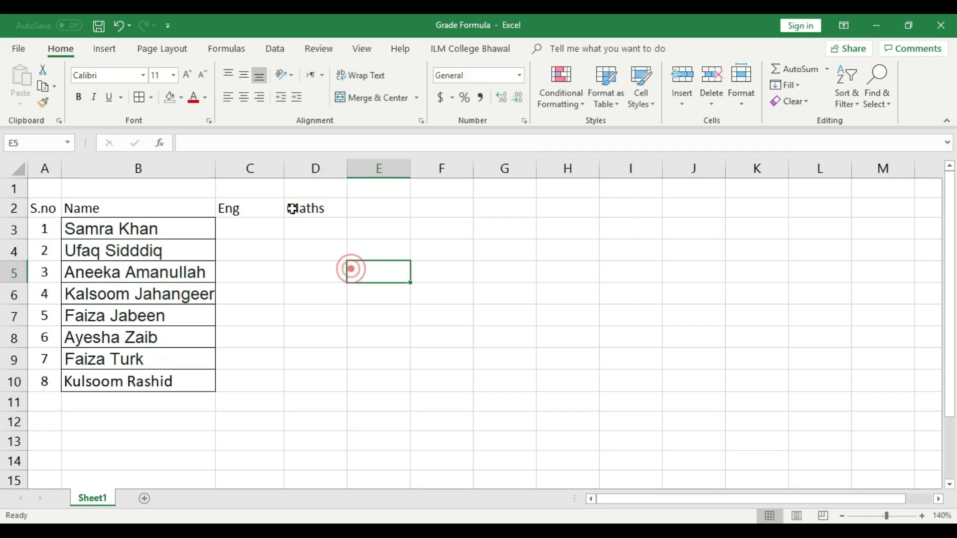
double_click(284, 168)
Enter the subject headings Urdu in E2 and Isl in F2.
left_click(326, 208)
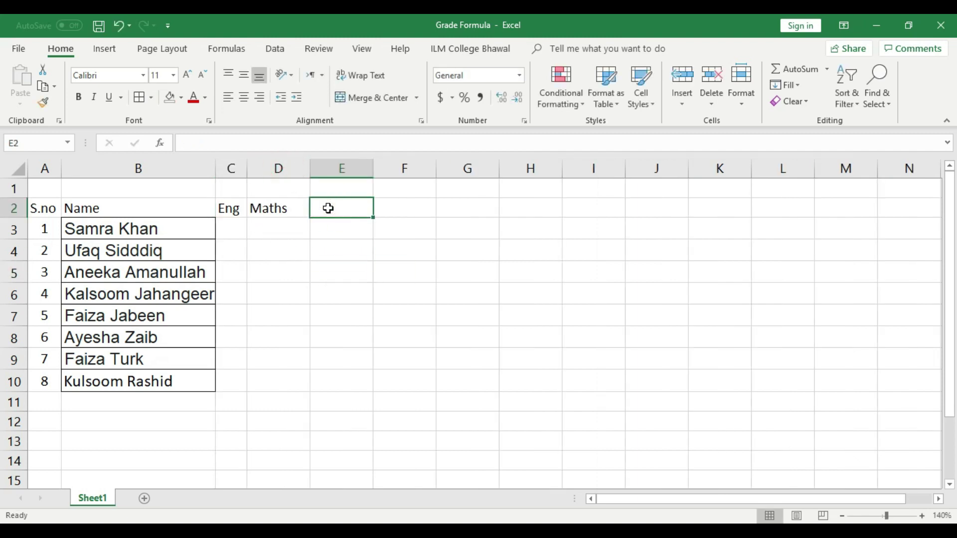
type("Urdu")
left_click(402, 205)
type("Isla")
key("BackSpace")
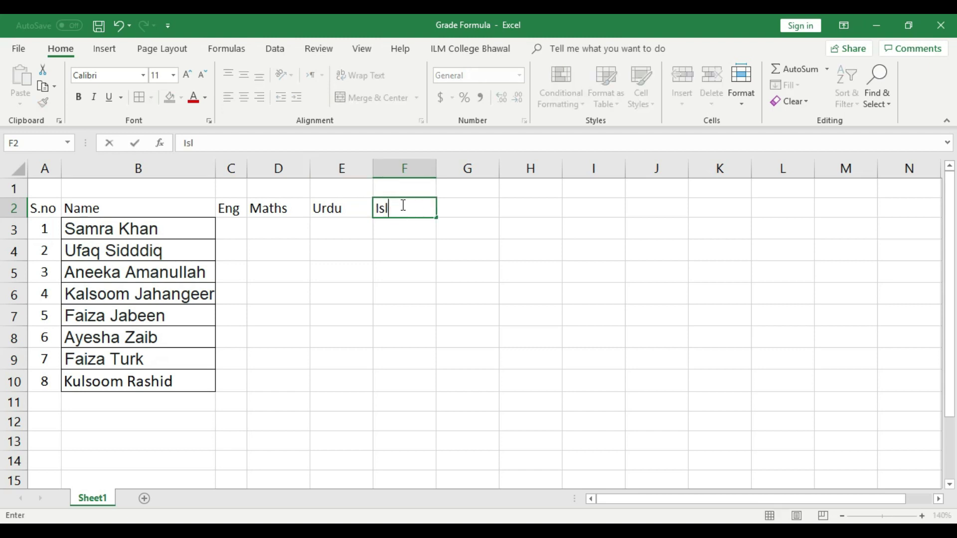
left_click(427, 237)
Enter the subject headings Phy in G2 and Computer in H2, and fit column E to its heading.
left_click(459, 211)
type("Phy")
left_click(548, 211)
type("Computer")
left_click(542, 235)
double_click(373, 168)
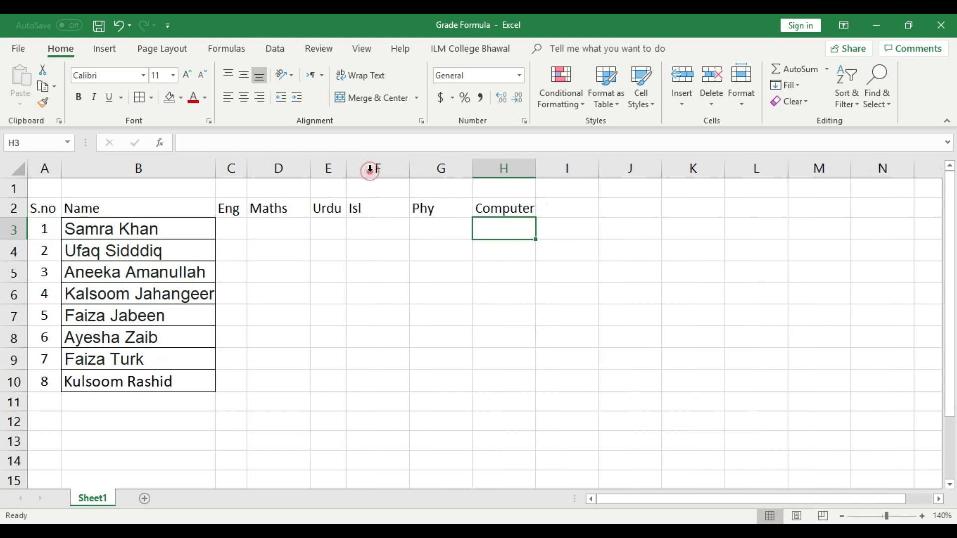
left_click(231, 207)
left_click(277, 208)
left_click(330, 207)
left_click(369, 208)
left_click(415, 208)
left_click(529, 210)
Enter the subject heading Pak Study in cell I2.
left_click(570, 202)
type("Pak Stud")
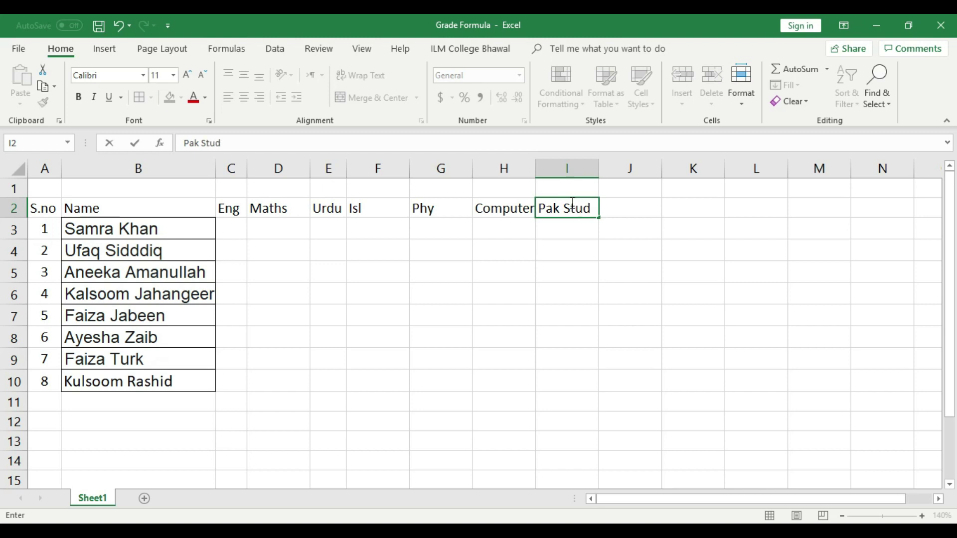
type("y")
left_click(587, 272)
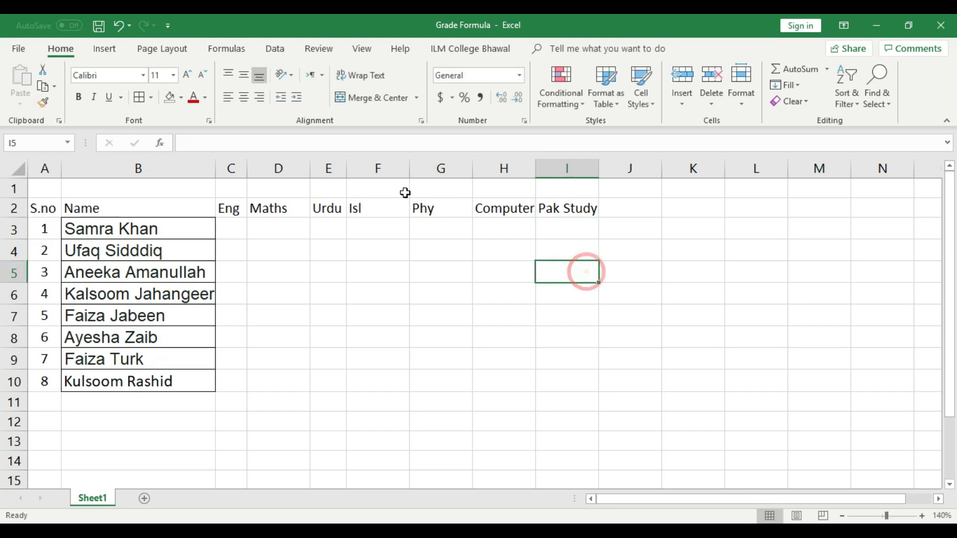
Fit the widths of columns F, G, H and I to their headings.
double_click(410, 168)
double_click(427, 168)
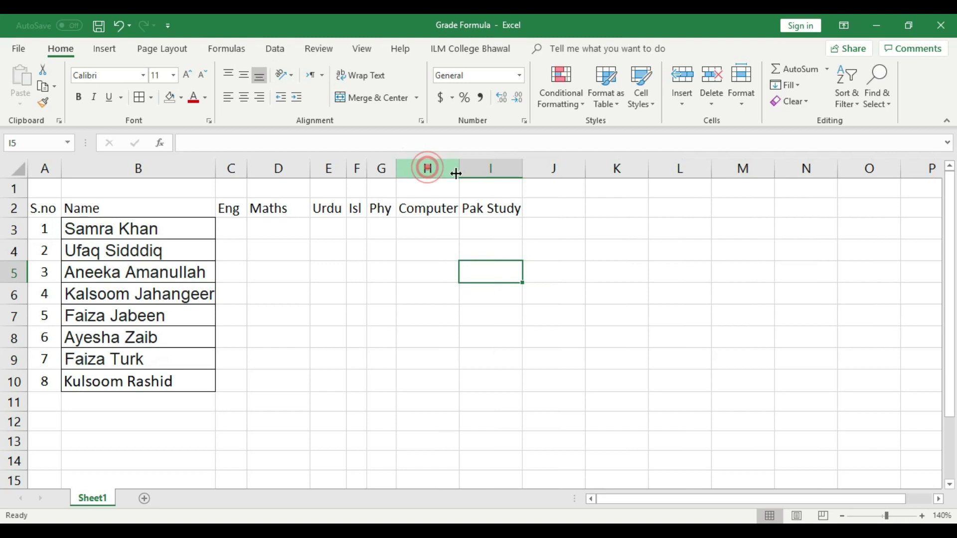
double_click(458, 168)
double_click(527, 168)
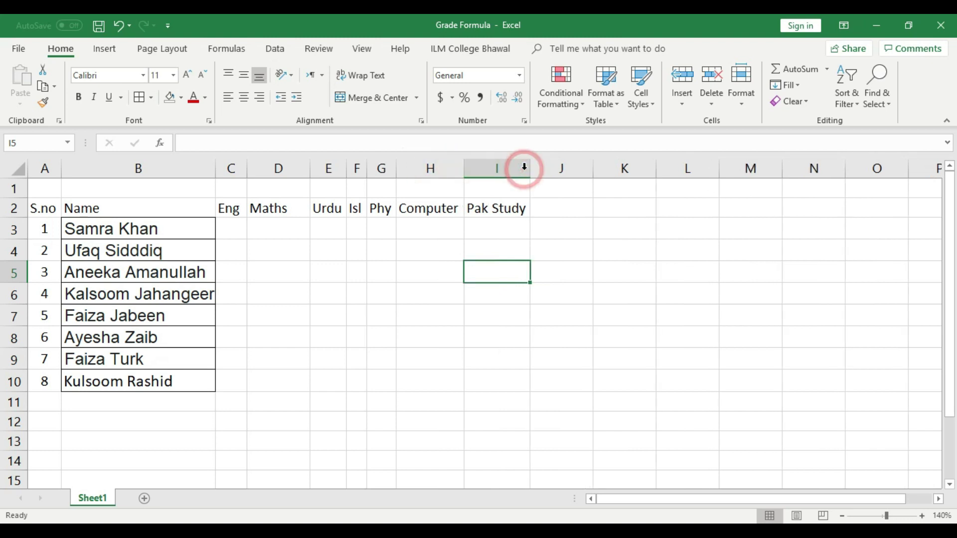
Try splitting the Pak Study heading in I2 onto two lines within the cell, and undo it.
double_click(493, 208)
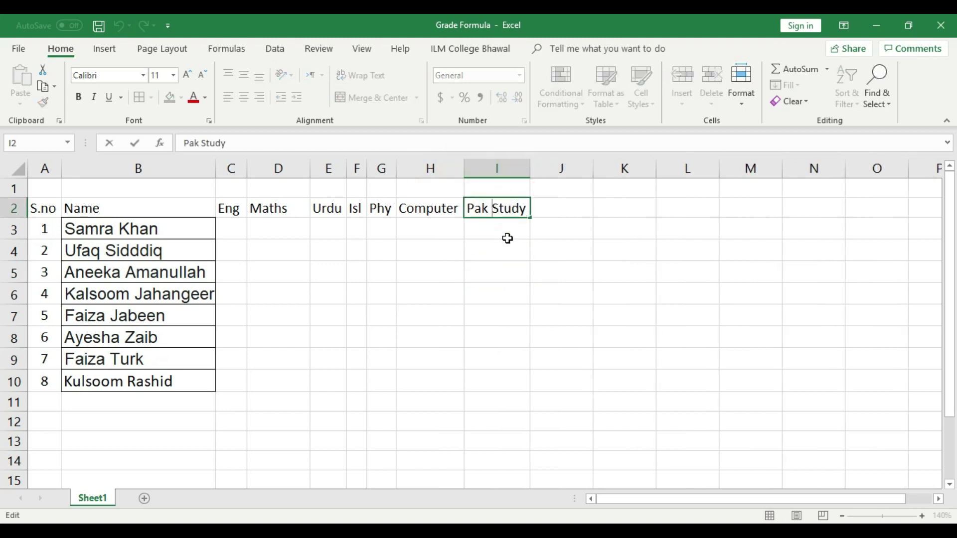
key("alt+Return")
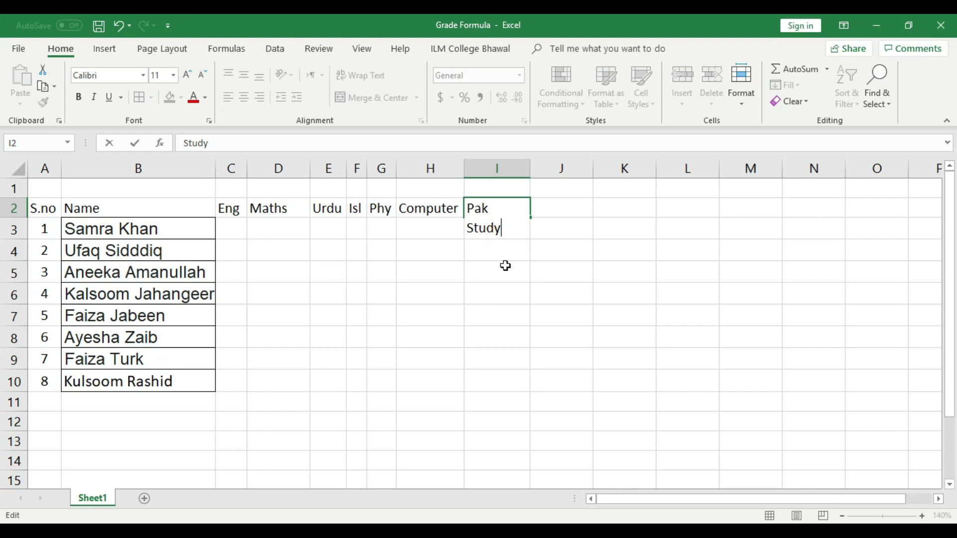
left_click(506, 266)
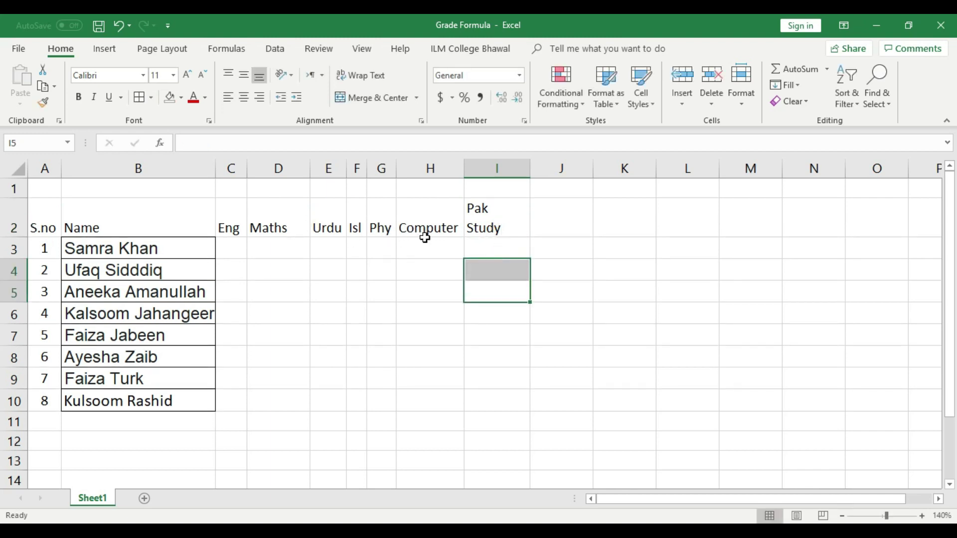
key("ctrl+z")
left_click(455, 269)
Left-align the headings in A2 to I2 and make them bold.
left_click(33, 204)
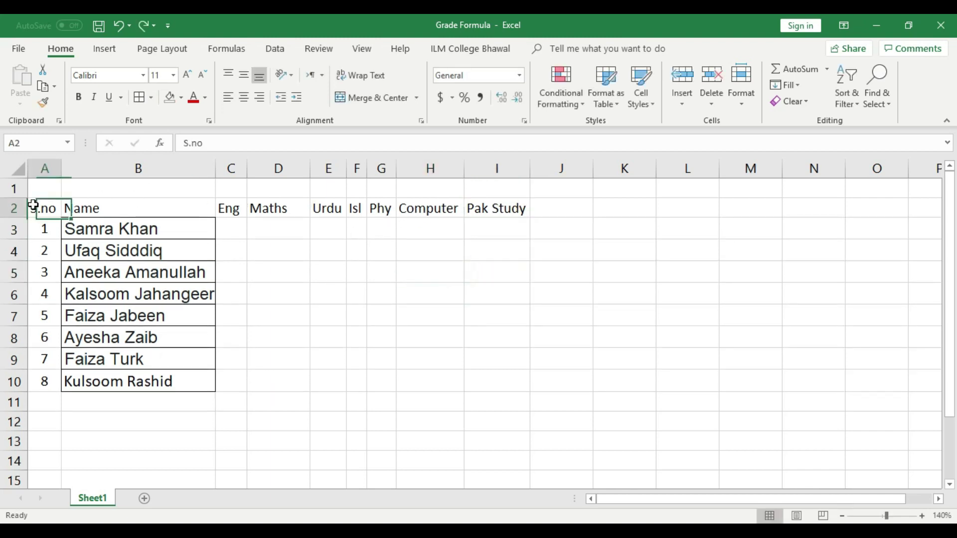
left_click_drag(33, 205, 476, 211)
left_click(244, 96)
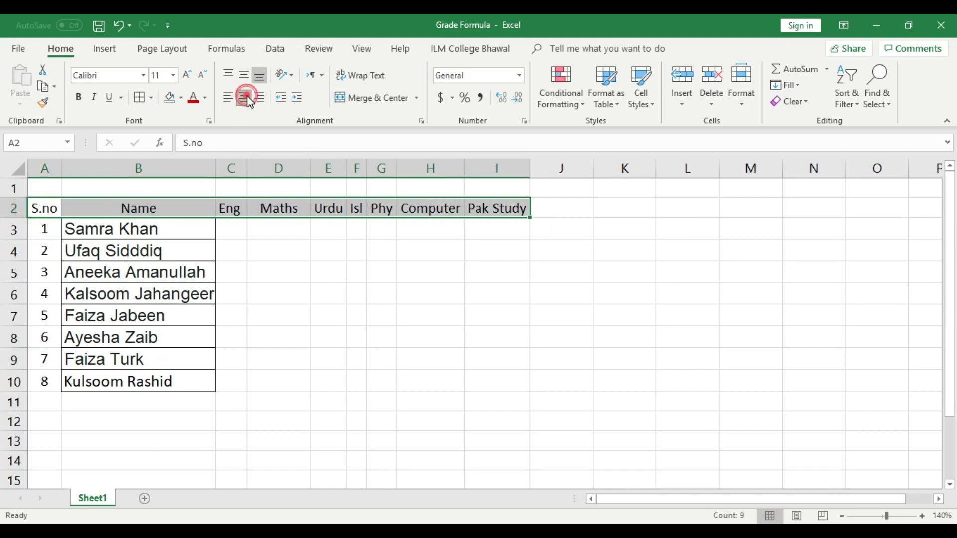
left_click(231, 95)
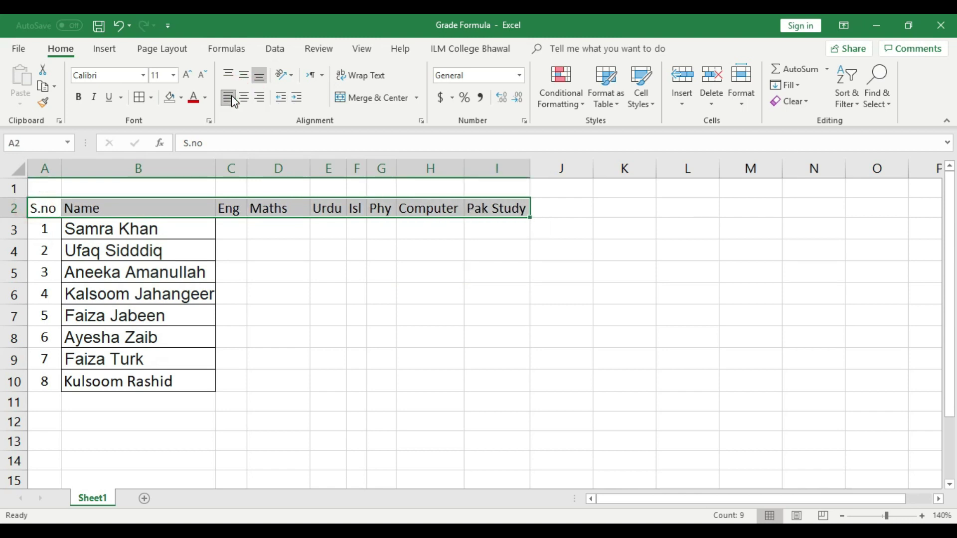
left_click(75, 95)
left_click(444, 296)
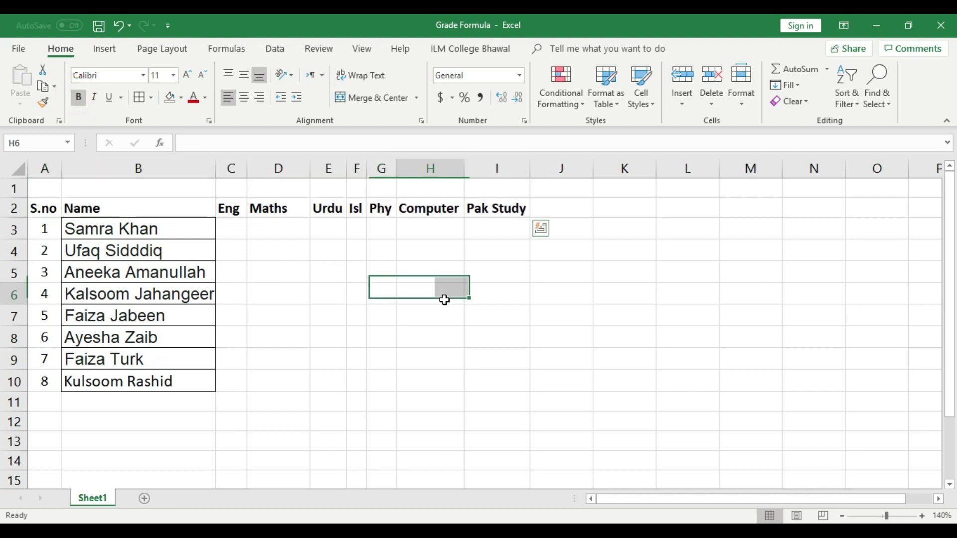
Enter the heading Total Marks in cell J2.
left_click(554, 211)
type("Tot")
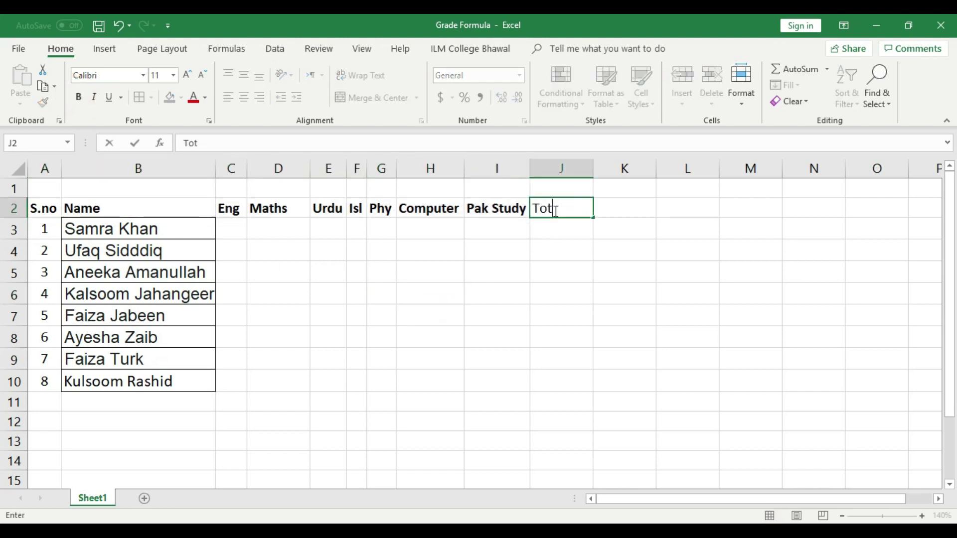
type("al Marks")
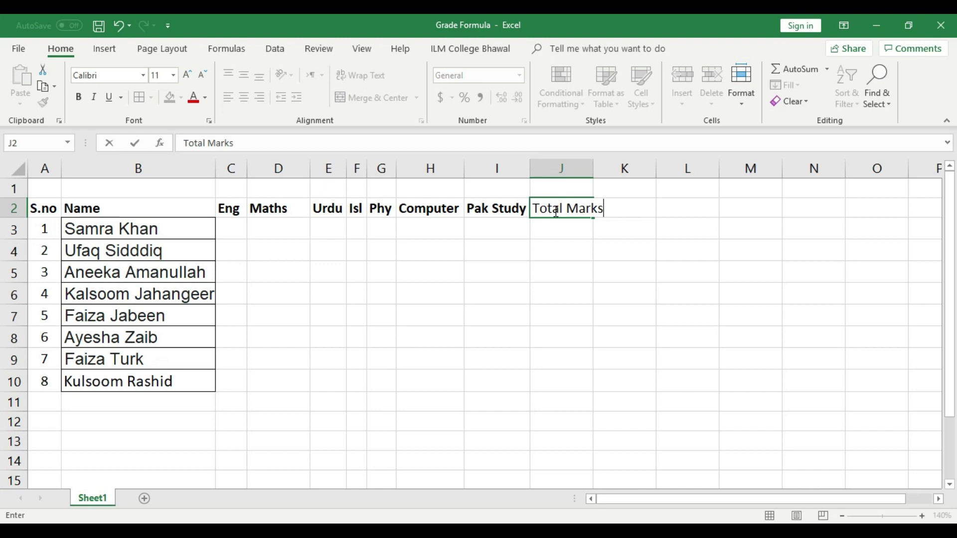
left_click(598, 235)
Enter the heading Obtain Marks in cell K2.
left_click(623, 205)
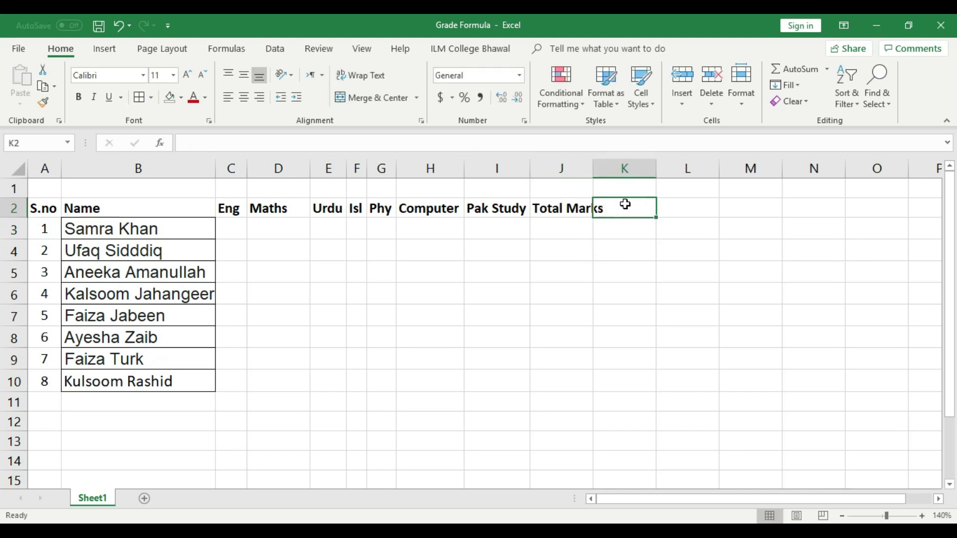
type("Pbtai n")
key("BackSpace")
key("BackSpace")
key("BackSpace")
key("BackSpace")
key("BackSpace")
key("BackSpace")
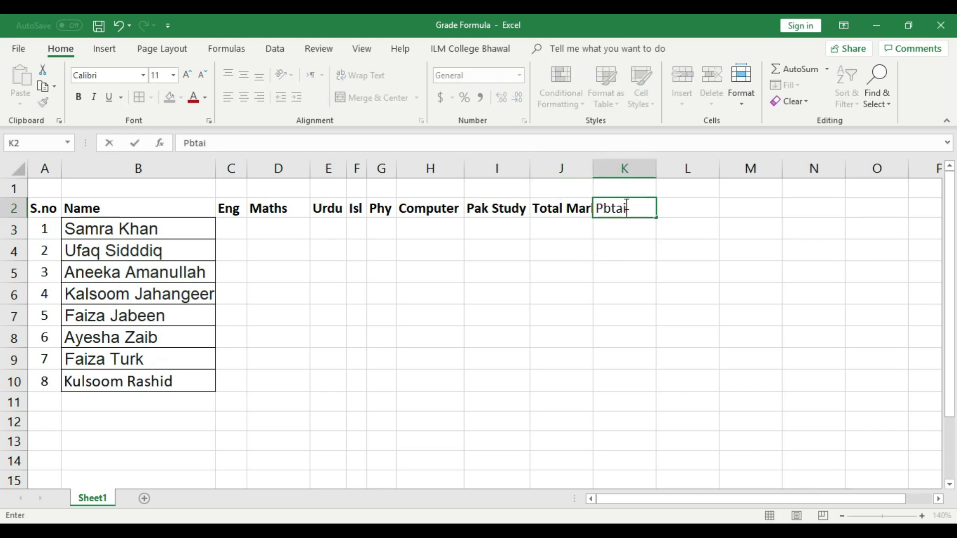
type("Obtain")
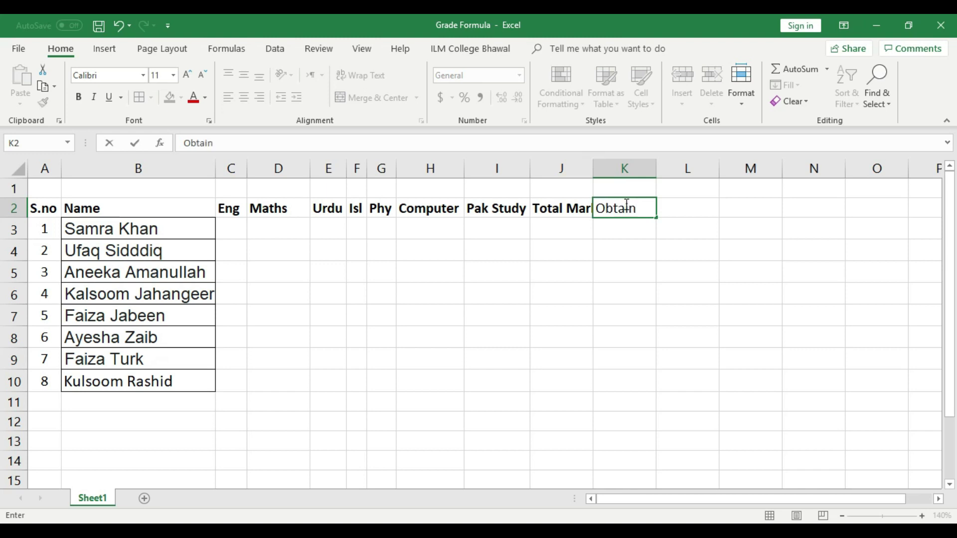
type(" Marks")
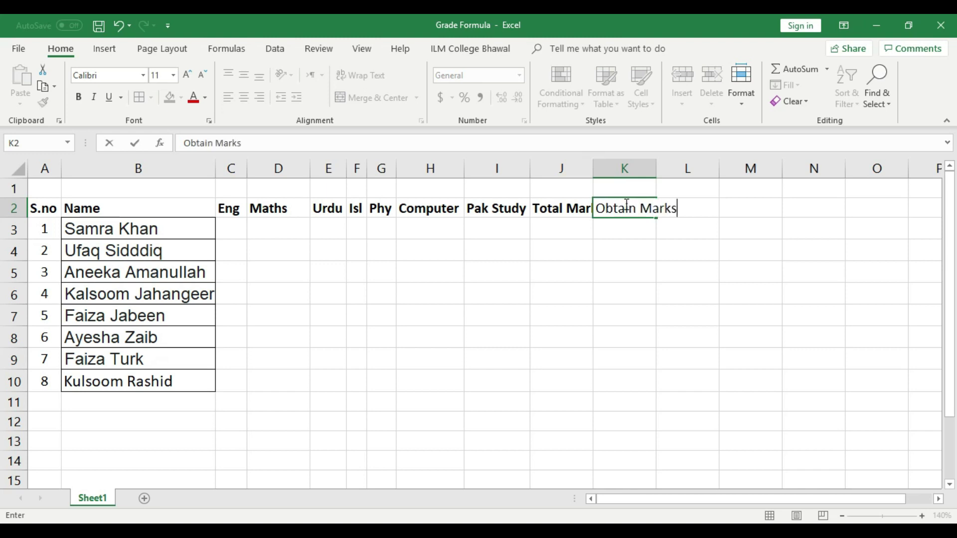
Auto-fit columns K and J to the widths of their Obtain Marks and Total Marks headings.
left_click(667, 255)
double_click(656, 168)
left_click(709, 211)
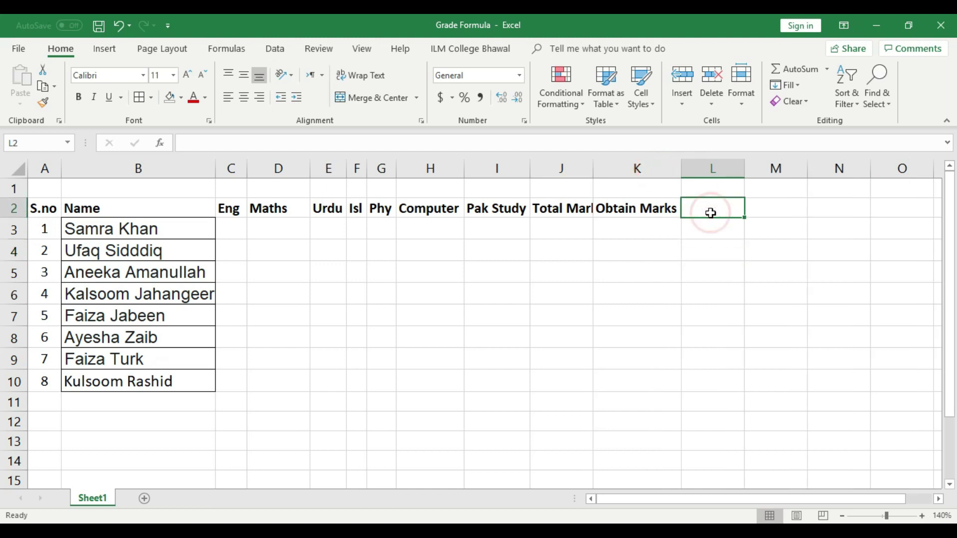
double_click(593, 168)
Enter the heading Grade in cell L2 and auto-fit column L to it.
left_click(721, 214)
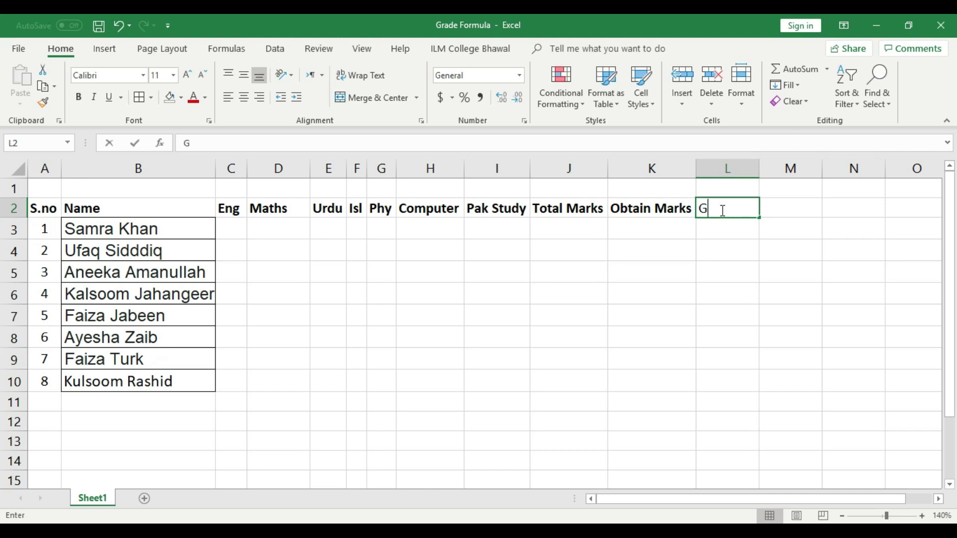
type("rade")
left_click(728, 248)
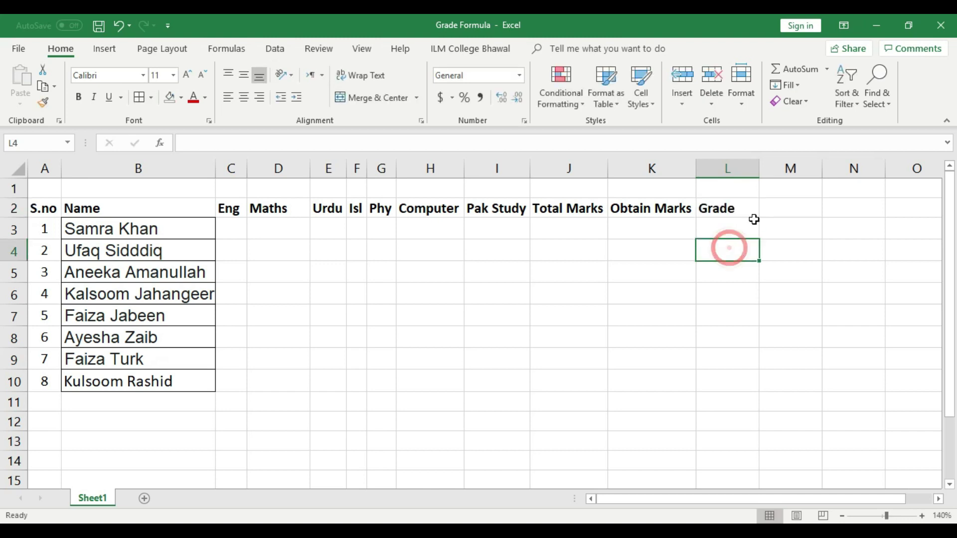
left_click(773, 205)
double_click(758, 164)
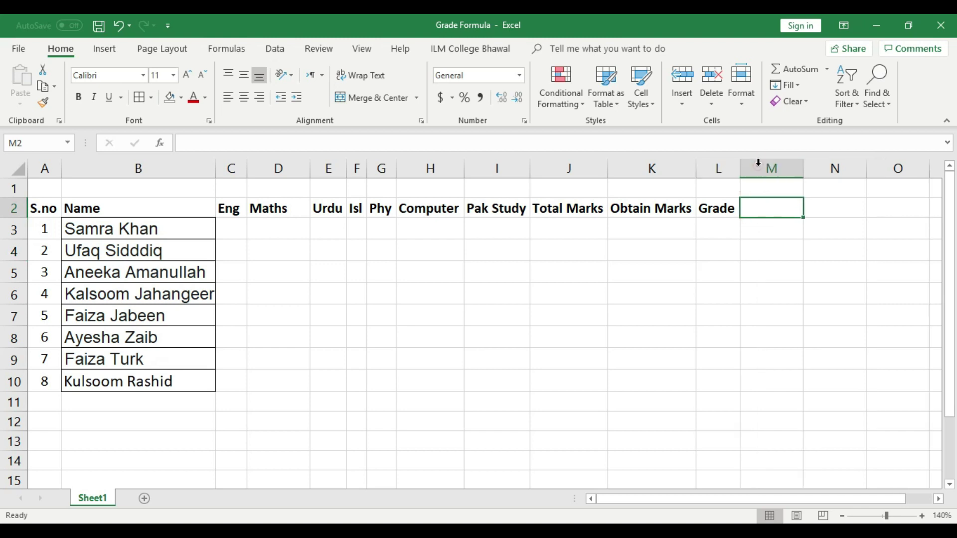
Enter the headings % in M2 and Grade in N2, and auto-fit column M.
type("%")
left_click(757, 230)
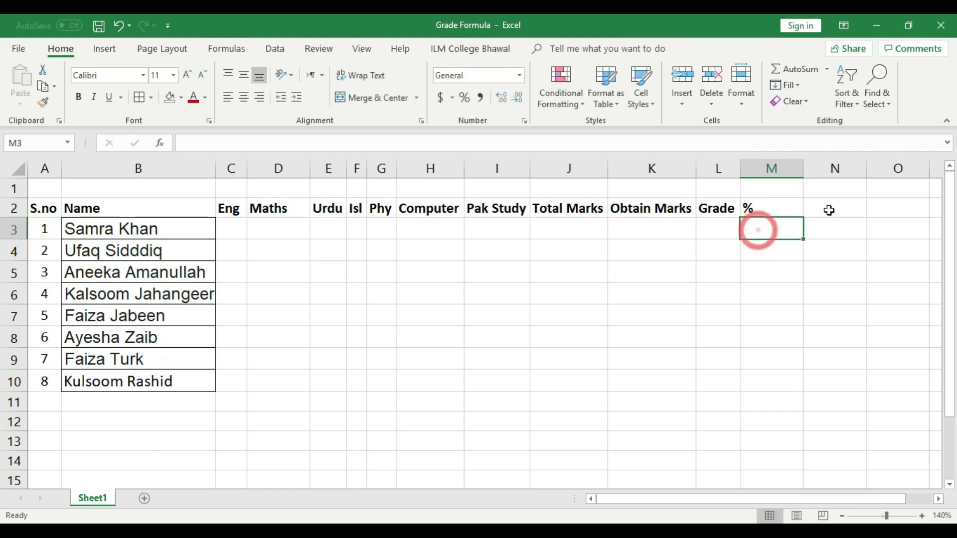
left_click(829, 211)
type("rade")
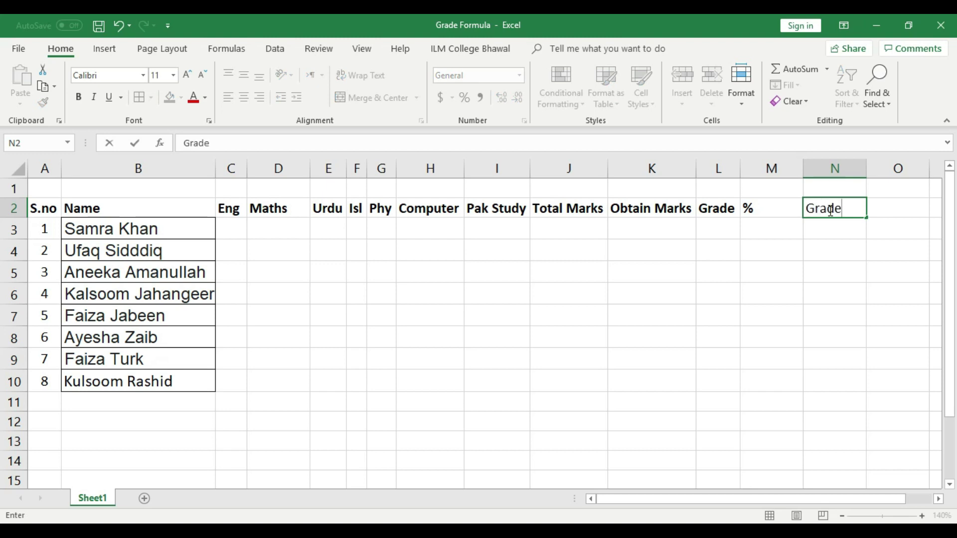
left_click(843, 249)
double_click(802, 165)
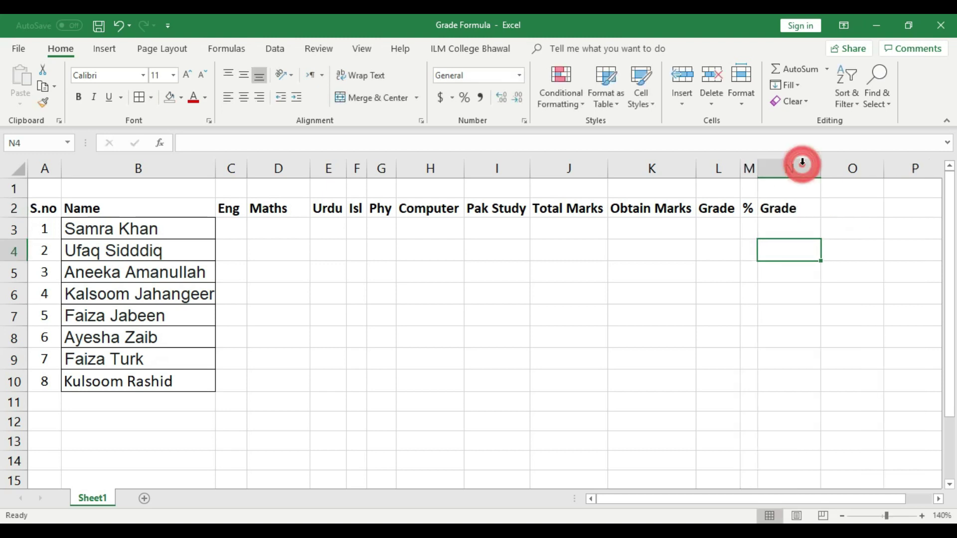
Insert a column before the first Grade column, enter the heading % in L2 and auto-fit column L.
left_click_drag(696, 169, 703, 170)
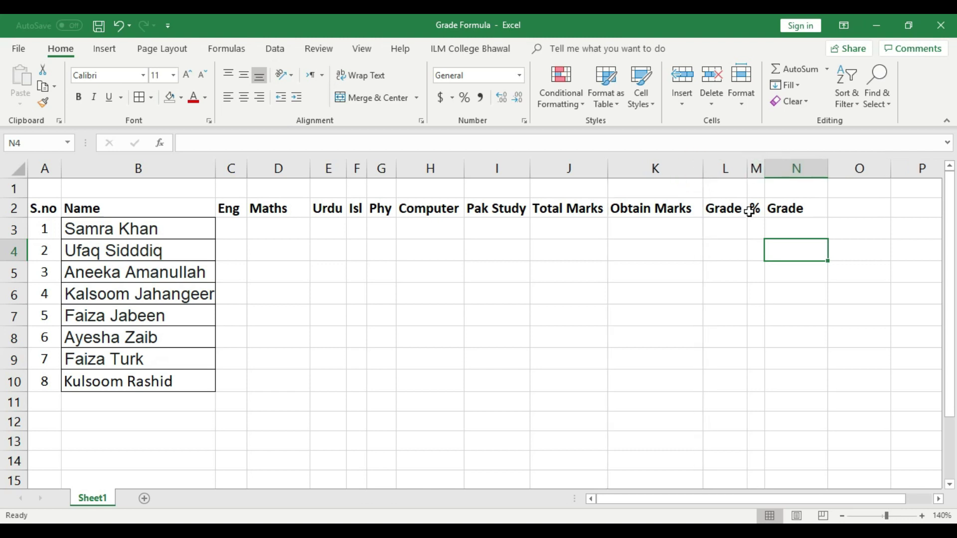
right_click(735, 170)
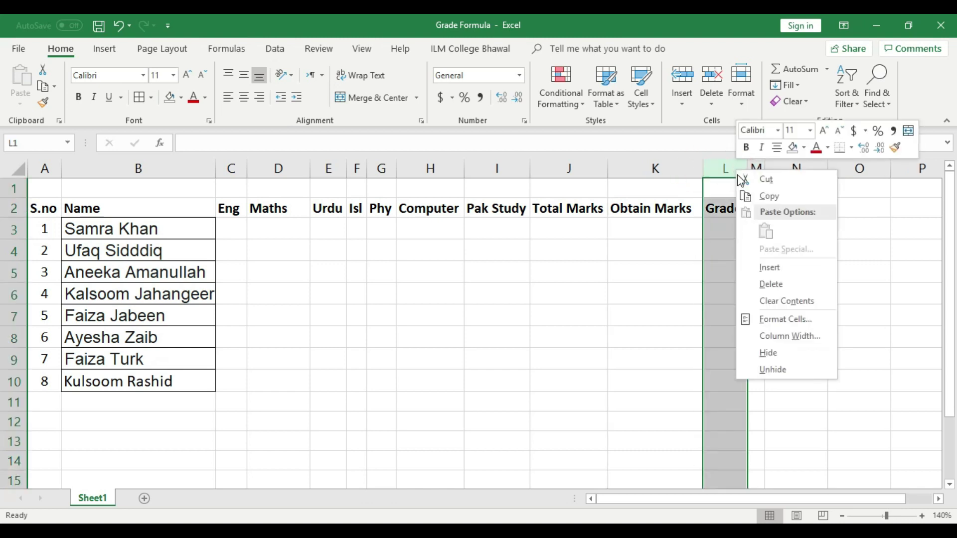
left_click(764, 266)
left_click(777, 271)
left_click(744, 213)
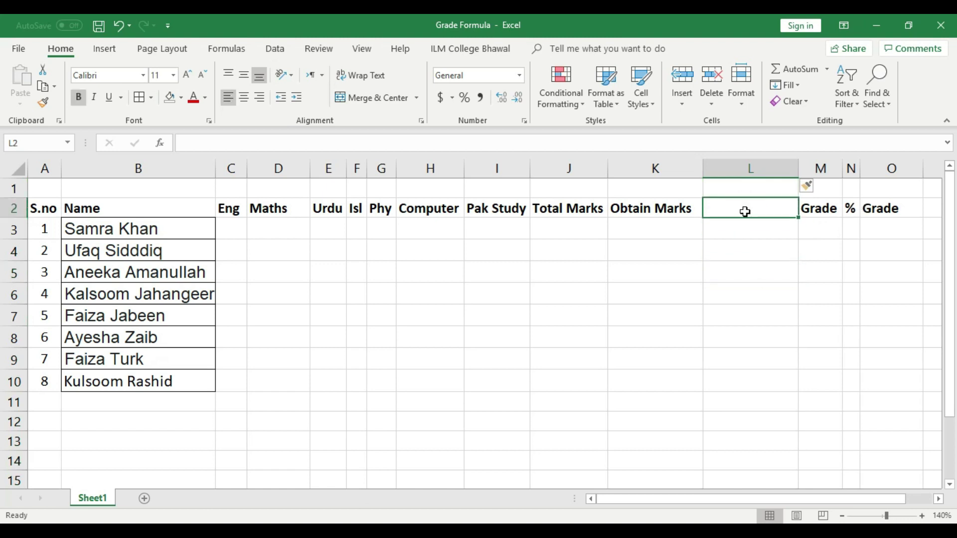
type("%")
left_click(755, 249)
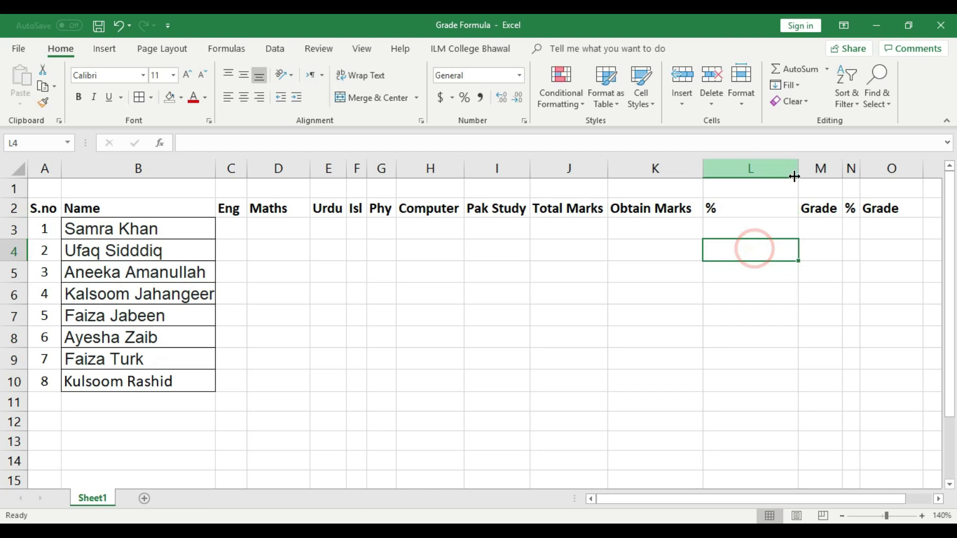
double_click(798, 169)
Delete the duplicate % column between the two Grade columns.
left_click(774, 168)
right_click(773, 169)
left_click(803, 277)
left_click(800, 276)
Keep the M2 heading as Grade and widen column M slightly.
double_click(762, 212)
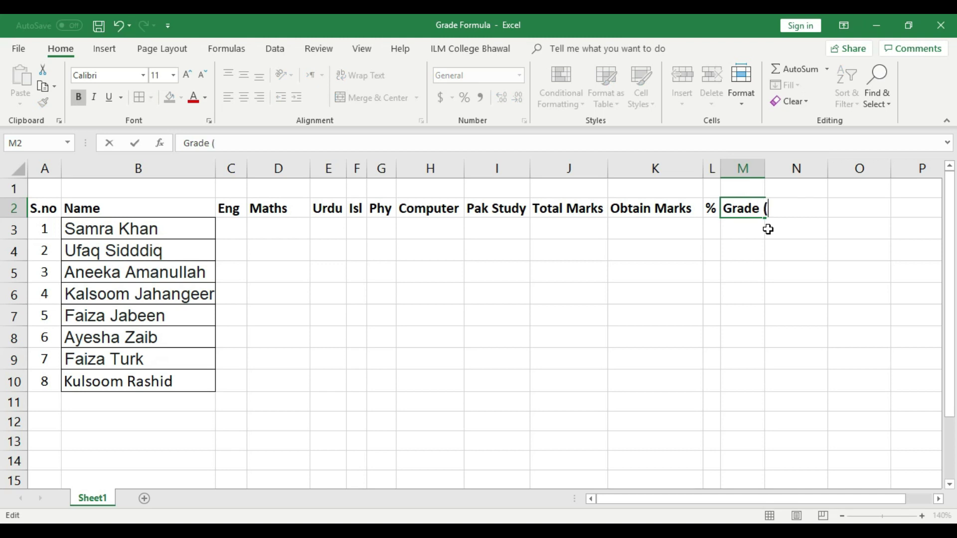
left_click(779, 285)
left_click_drag(764, 168, 776, 168)
Fill the two Grade headings in M2:N2 with yellow and give them a thick outside border.
left_click_drag(752, 205, 798, 209)
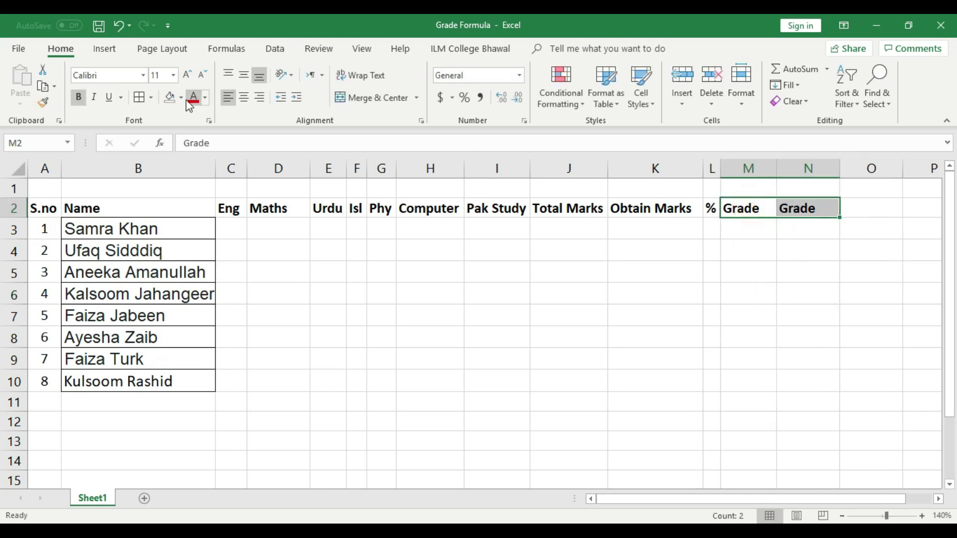
left_click(181, 97)
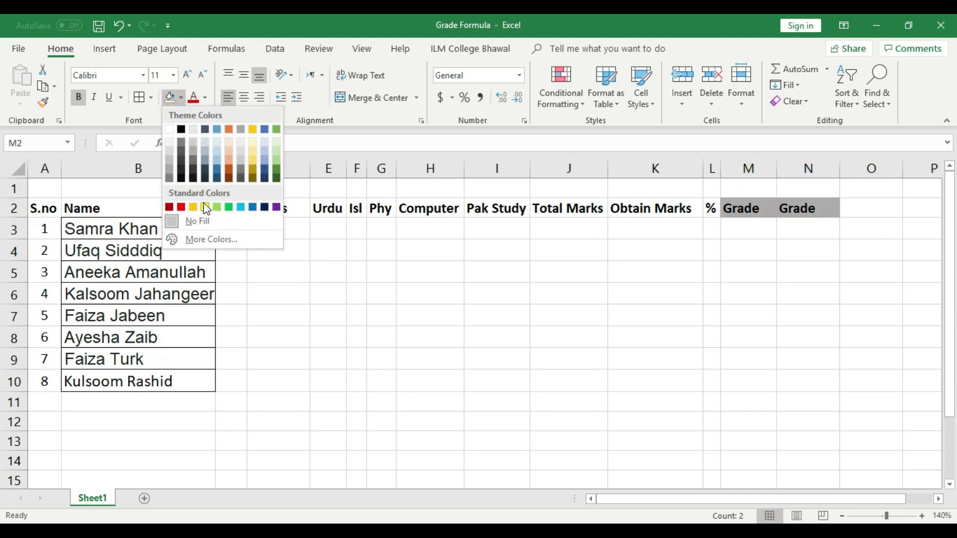
left_click(204, 206)
left_click(152, 100)
left_click(149, 252)
Widen the % column L slightly and auto-fit column K to its heading.
left_click(574, 315)
left_click_drag(727, 174, 730, 165)
double_click(704, 165)
Split the headings Obtain Marks in K2, Total Marks in J2 and Pak Study in I2 onto two lines within their cells.
left_click(657, 209)
double_click(657, 209)
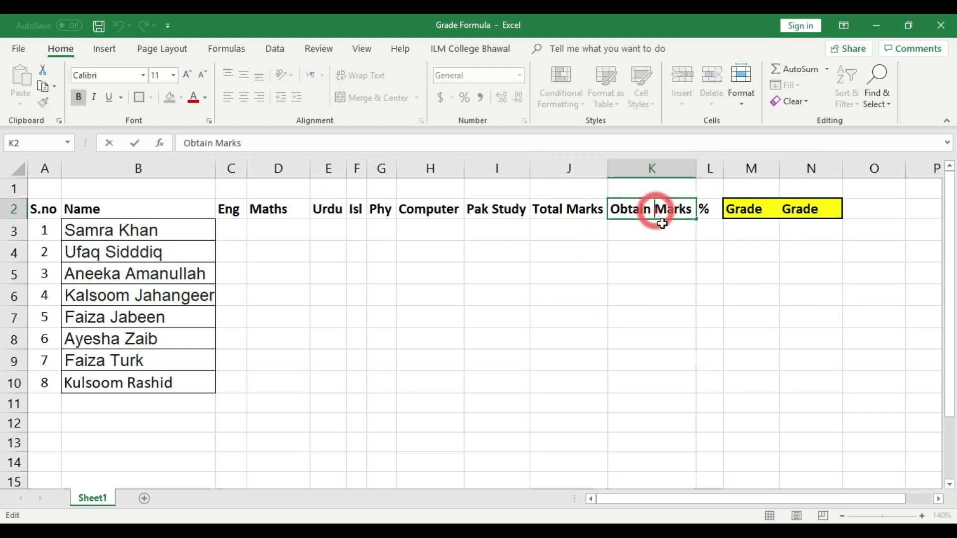
key("alt+Return")
left_click(641, 282)
left_click(567, 226)
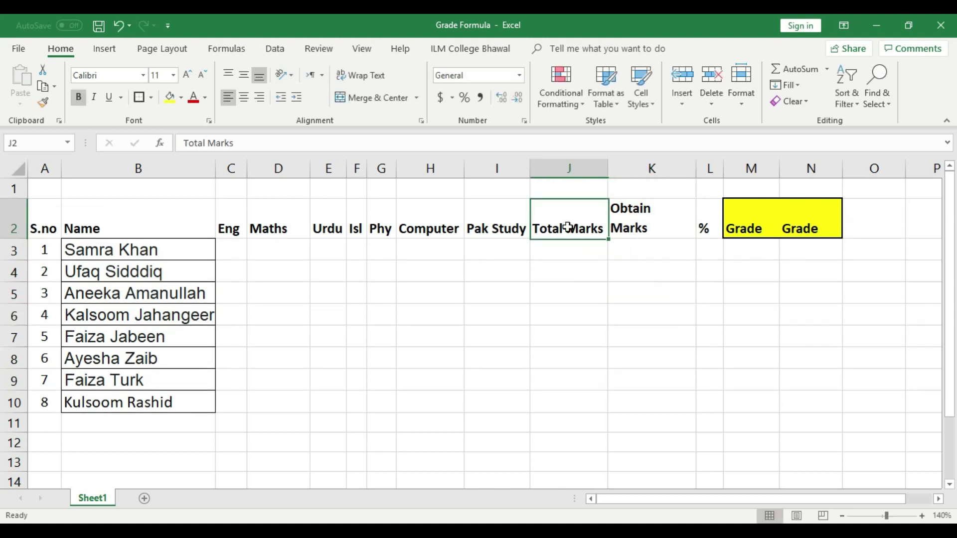
double_click(567, 226)
key("alt+Return")
left_click(563, 279)
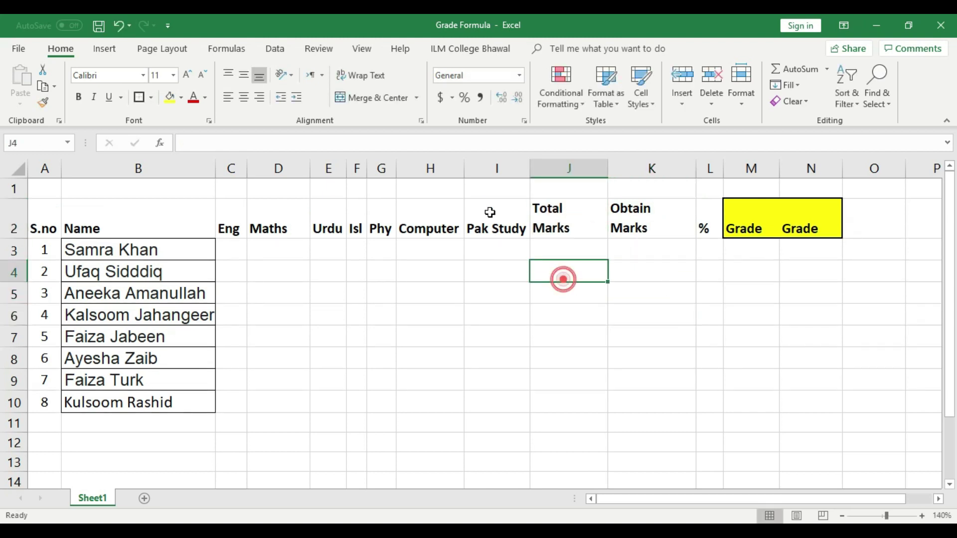
left_click(490, 220)
double_click(491, 229)
key("alt+Return")
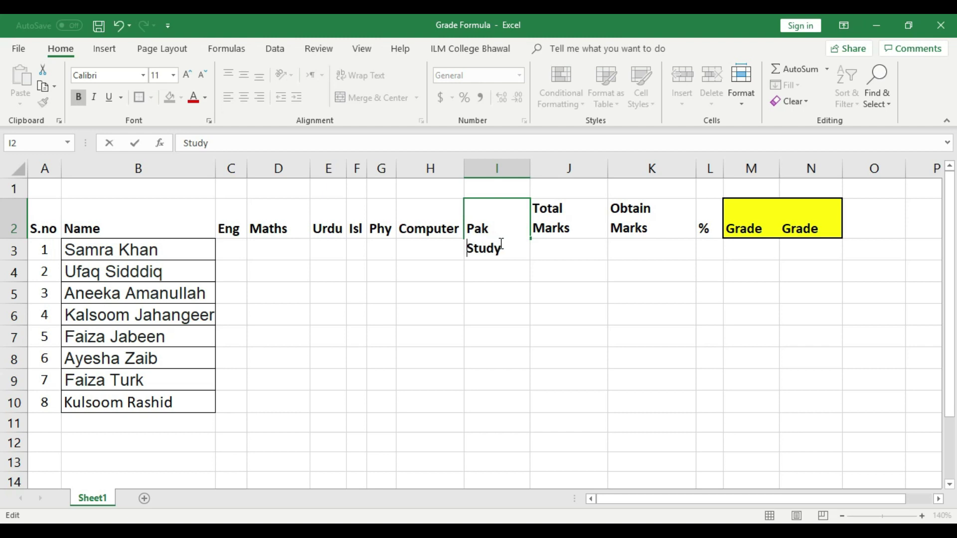
left_click(440, 311)
Vertically center the headings in row 2 and set their font size to 12.
left_click(14, 220)
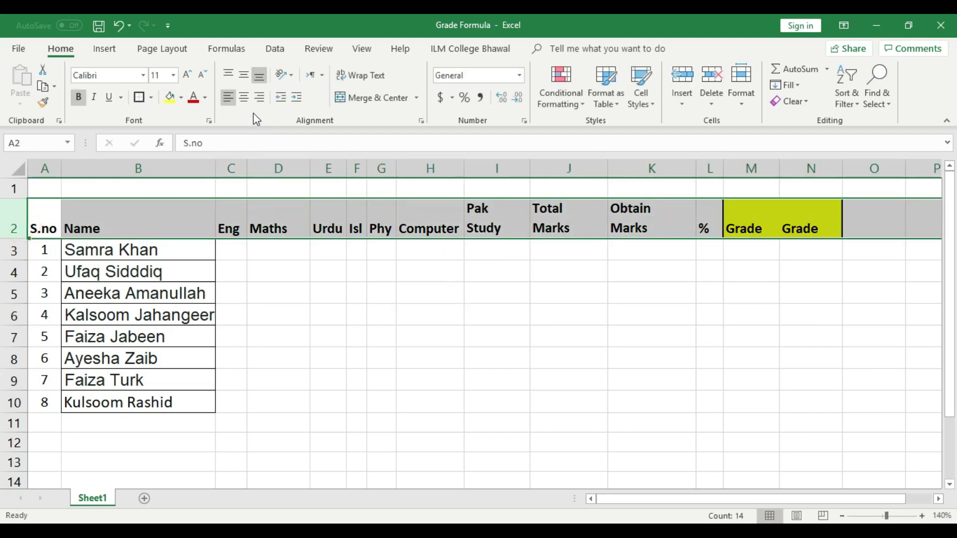
left_click(247, 74)
left_click(186, 73)
left_click(187, 73)
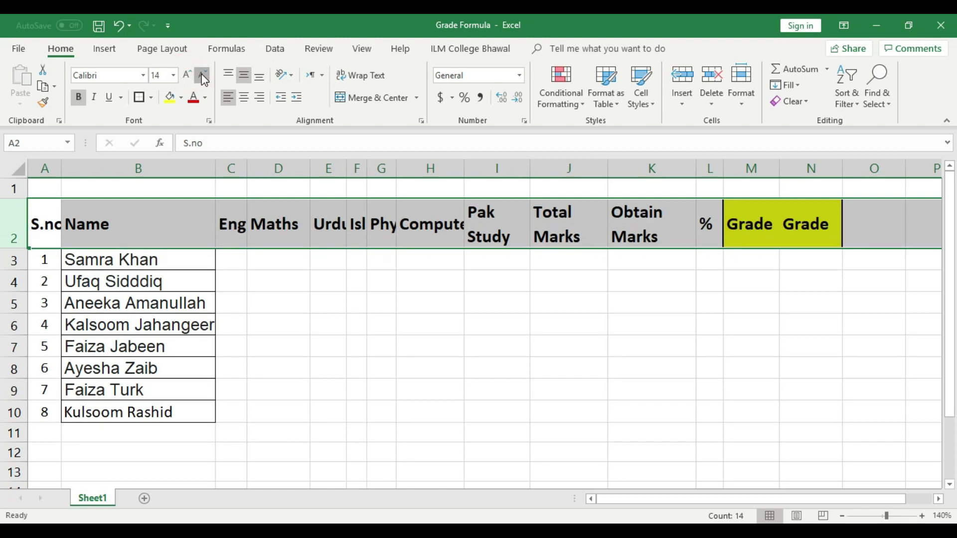
left_click(203, 75)
left_click(411, 353)
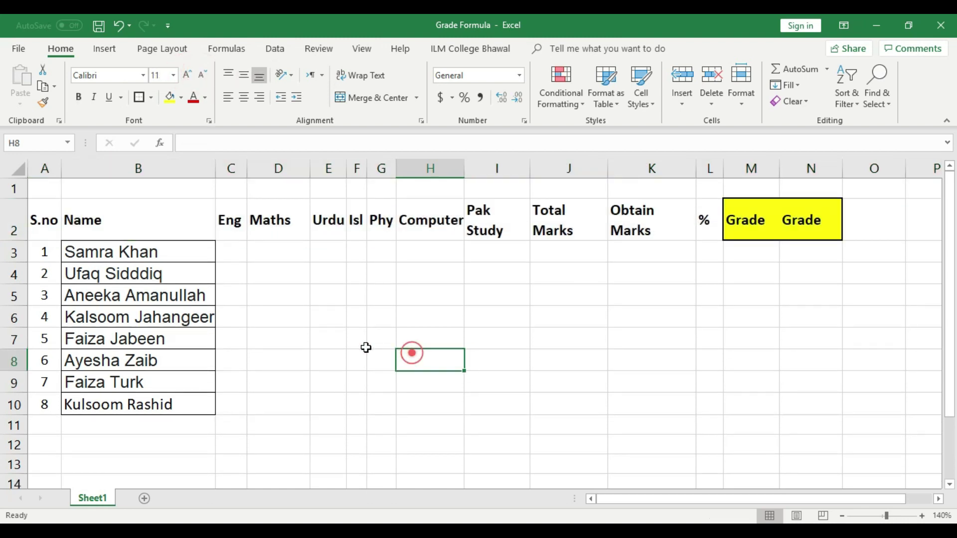
Apply a thick outside border around the heading range A2:N2.
left_click_drag(43, 223, 794, 222)
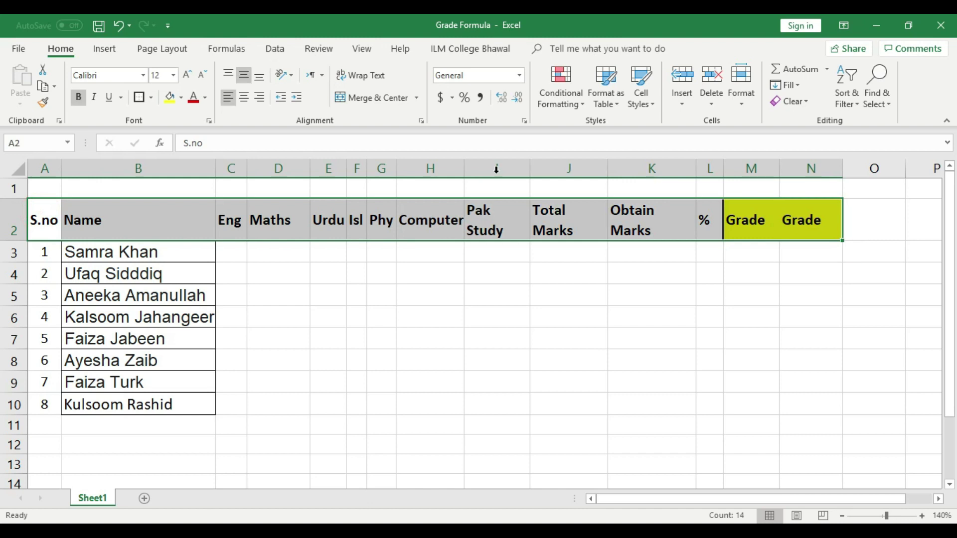
left_click(138, 98)
left_click(100, 252)
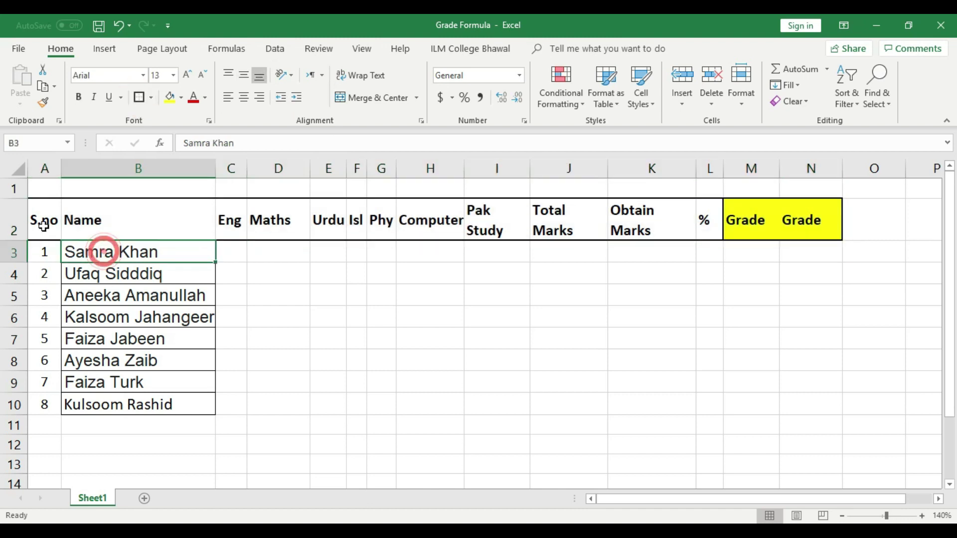
Apply a thick outside border to each individual heading cell from A2 through L2.
left_click(43, 220)
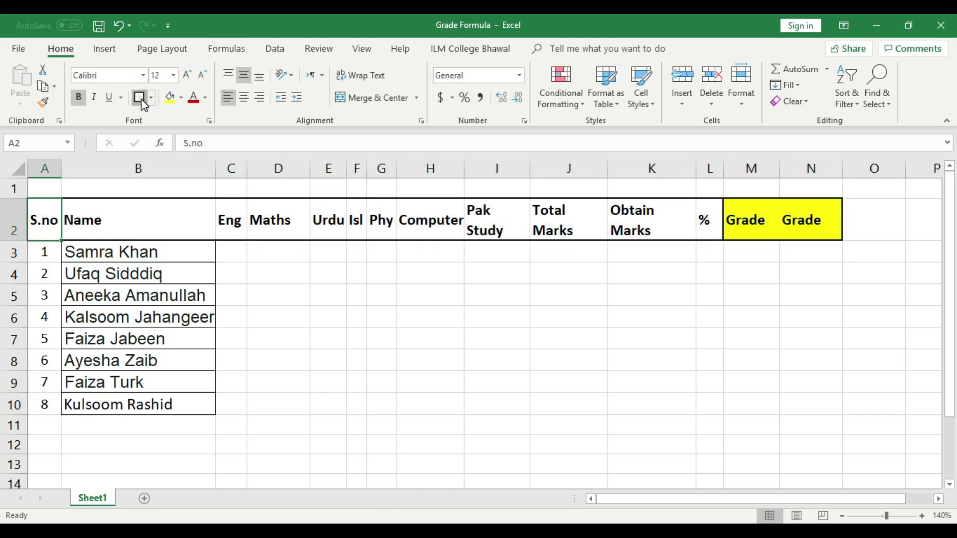
key("Right")
key("Right")
key("Right")
key("Right")
key("Right")
key("Right")
key("Right")
key("Right")
key("Right")
key("Right")
key("Right")
key("Right")
left_click(630, 367)
Fill the subject headings in C2:I2 with light gray.
left_click_drag(707, 227, 494, 225)
left_click_drag(231, 221, 487, 224)
left_click(182, 97)
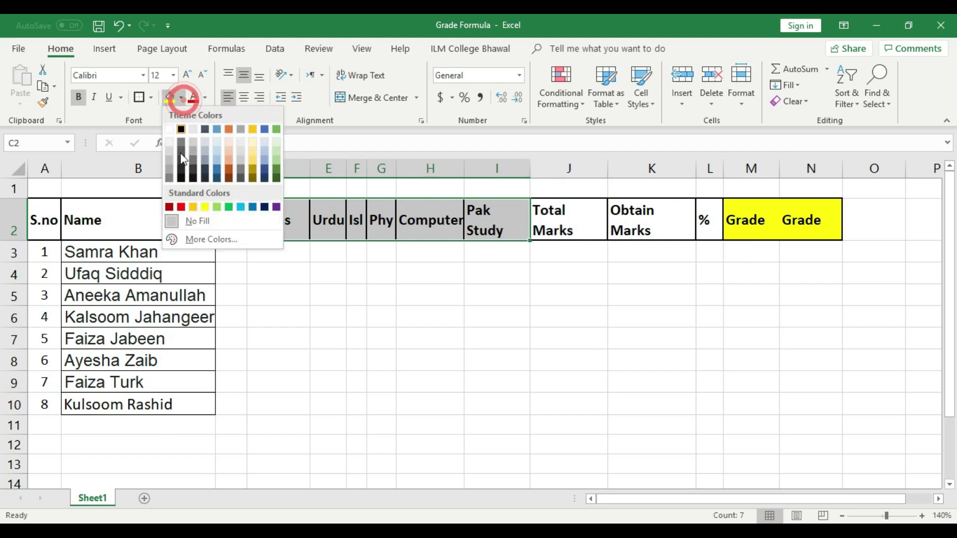
left_click(169, 153)
left_click(543, 293)
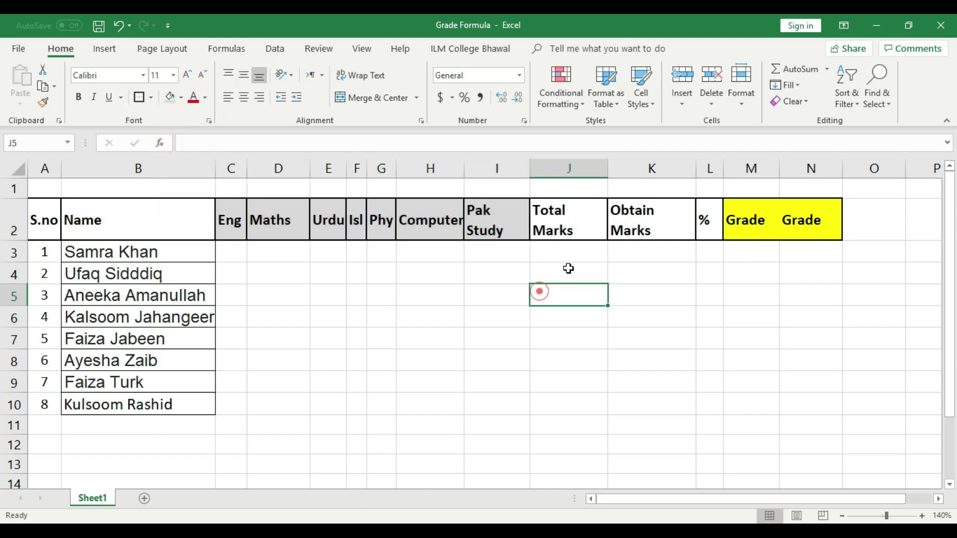
Fill the Total Marks, Obtain Marks and % headings in J2:L2 with light green.
left_click_drag(566, 225, 707, 219)
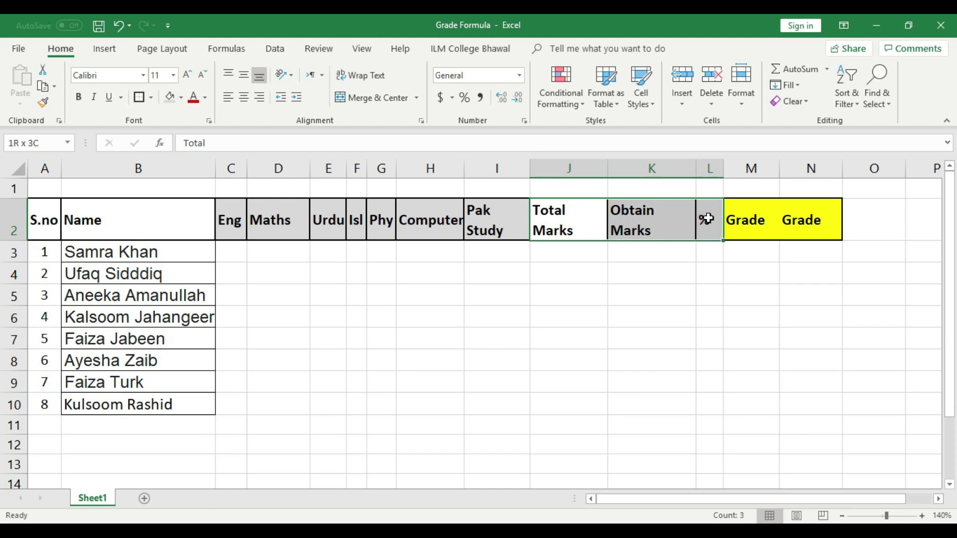
left_click(182, 98)
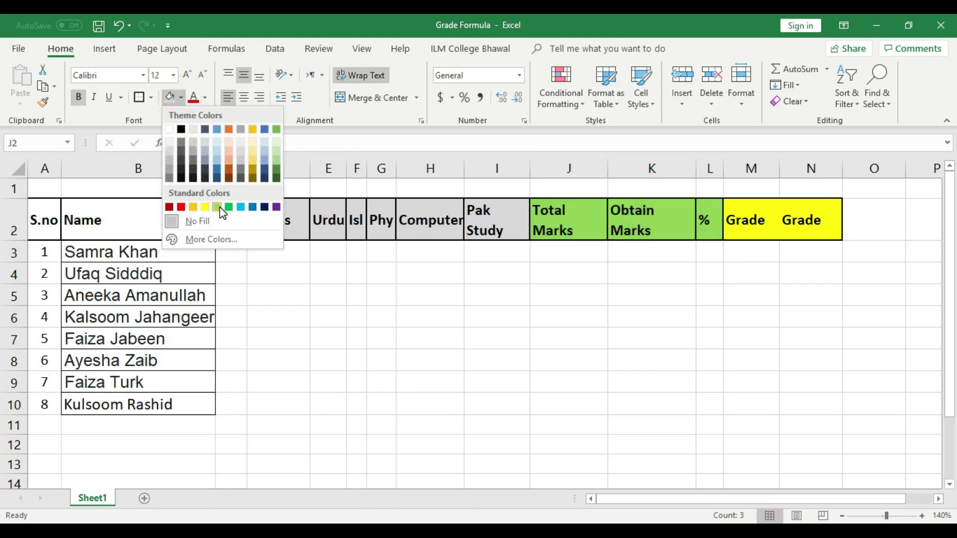
left_click(217, 207)
left_click(245, 296)
left_click_drag(199, 222, 43, 214)
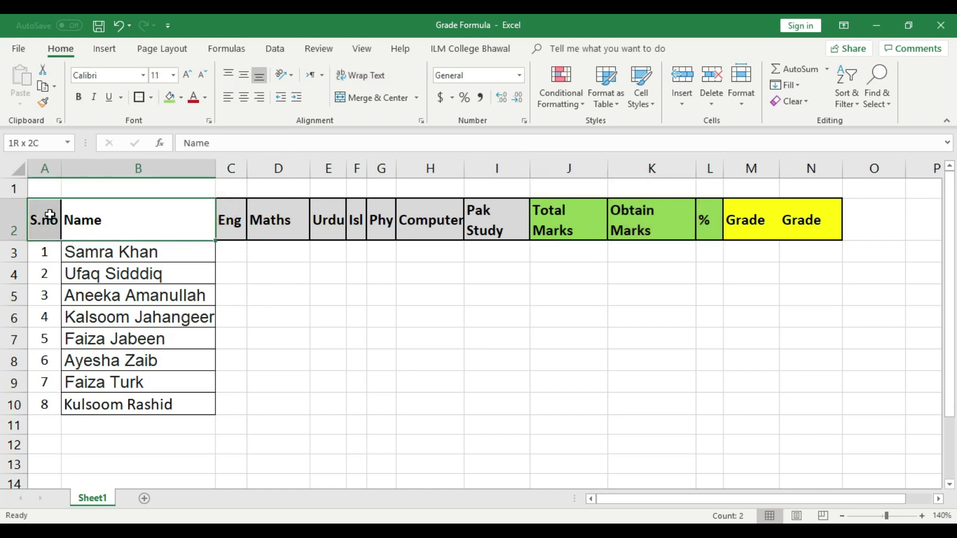
left_click(188, 98)
left_click(215, 265)
Reset the font color of the S.no and Name headings in A2:B2 to Automatic and fill them with orange.
left_click_drag(179, 220, 43, 219)
left_click(206, 98)
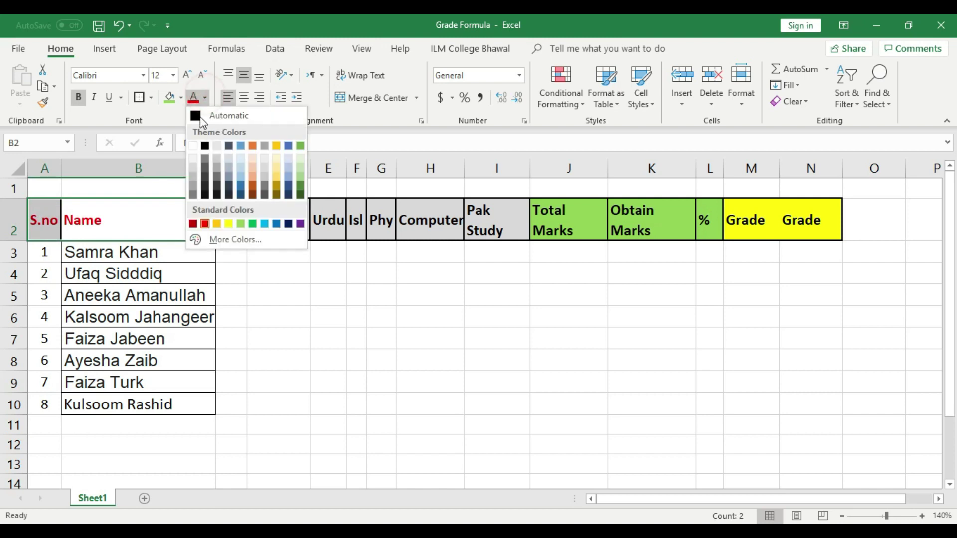
left_click(196, 111)
left_click(182, 97)
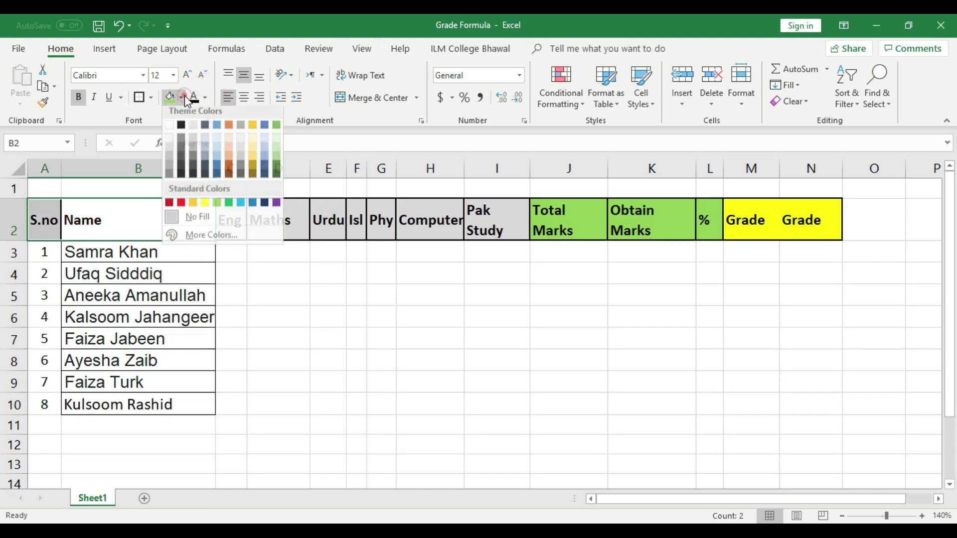
left_click(192, 207)
left_click(327, 339)
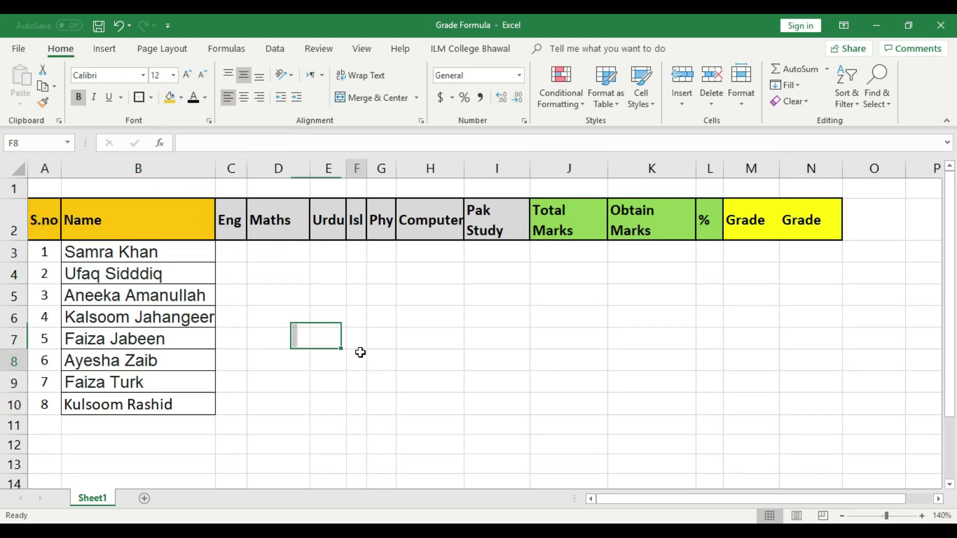
left_click(359, 357)
Apply outside borders around the student data range A3:N10.
left_click_drag(43, 252, 802, 412)
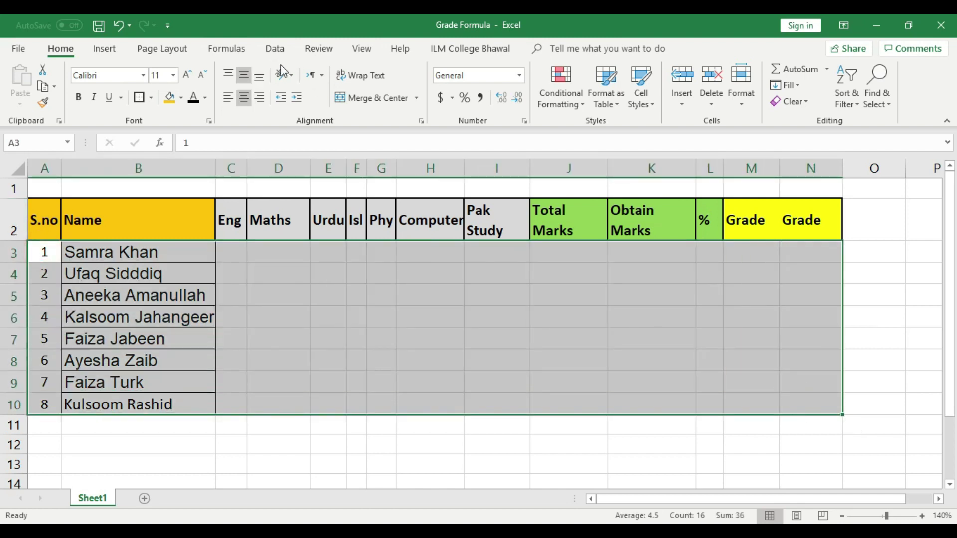
left_click(151, 98)
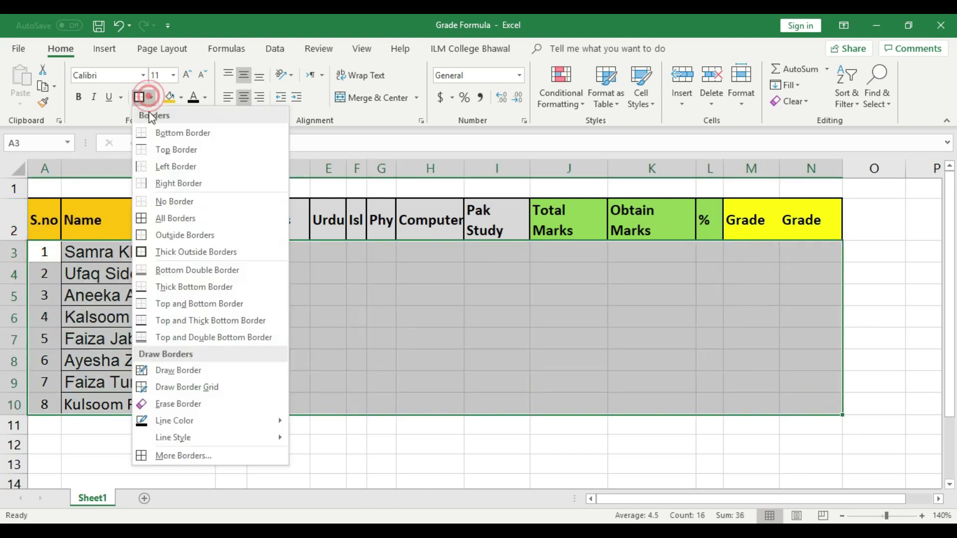
left_click(184, 238)
left_click(327, 335)
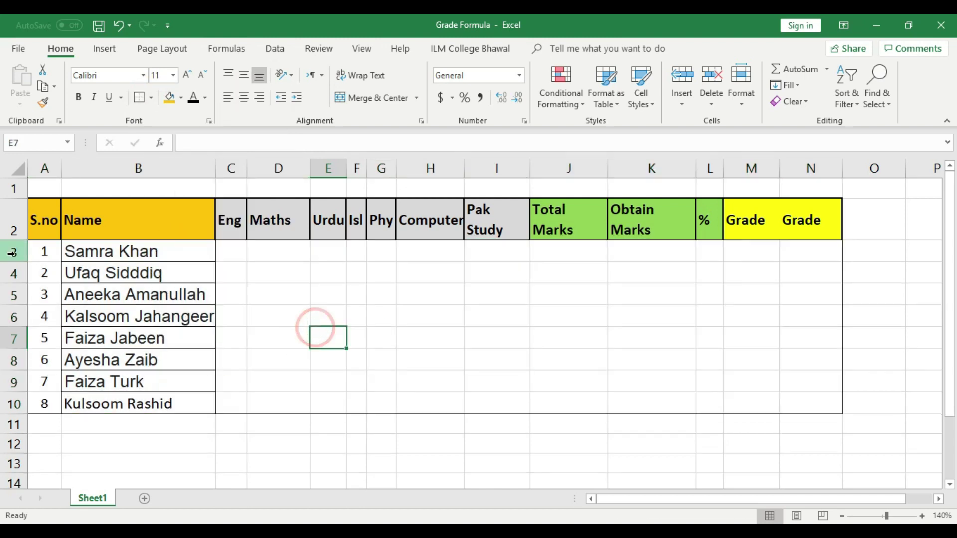
Apply all borders to the student data range A3:N10.
left_click(54, 255)
left_click_drag(54, 256, 821, 405)
left_click(151, 97)
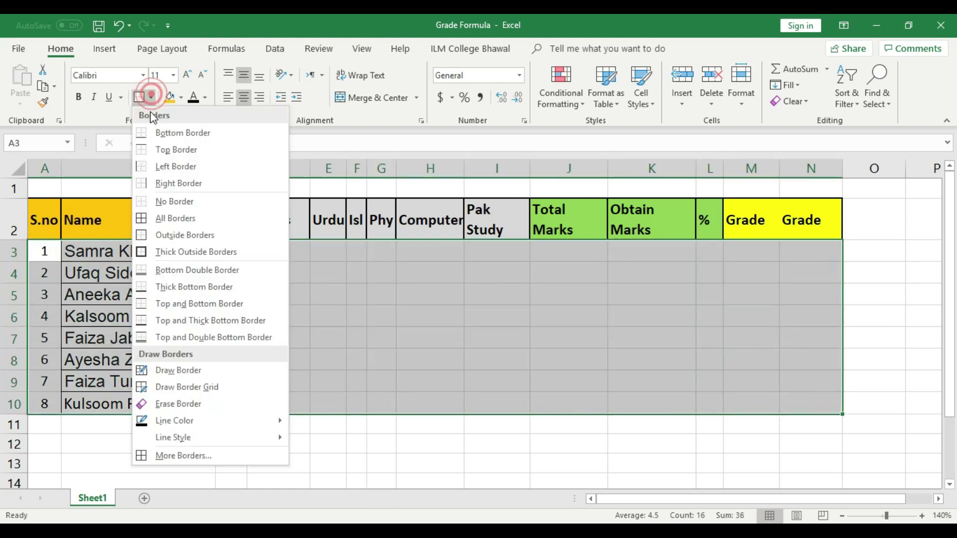
left_click(171, 218)
left_click(361, 344)
Apply thick outside borders individually to each heading cell in row 2, from S.no in A2 through Grade in N2.
left_click(37, 222)
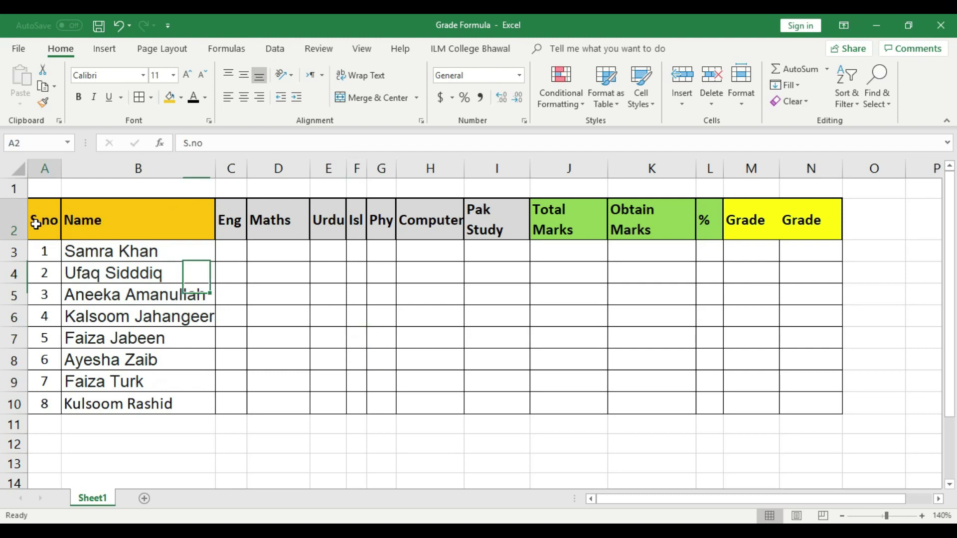
left_click(151, 99)
left_click(167, 249)
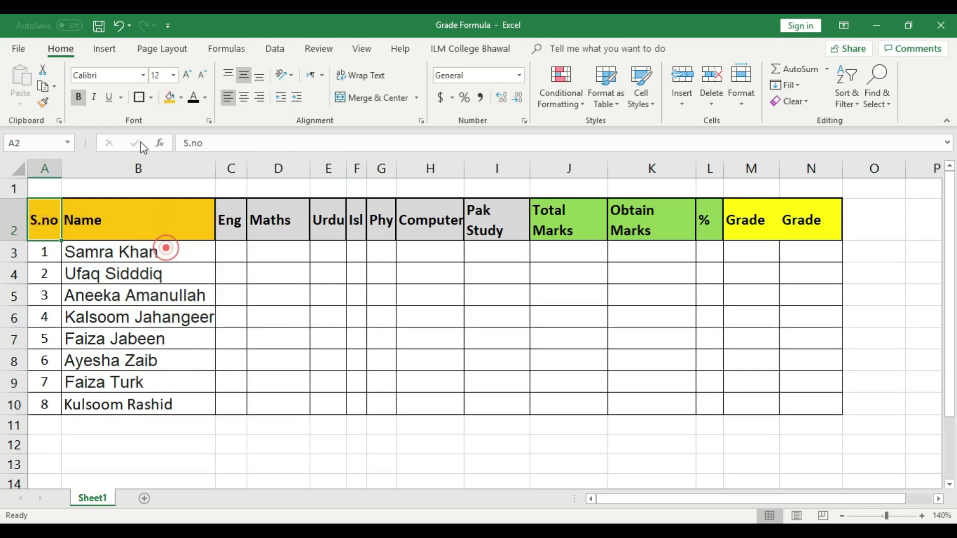
key("Right")
key("Right")
key("Right")
key("Right")
key("Right")
key("Right")
key("Right")
key("Right")
key("Right")
key("Right")
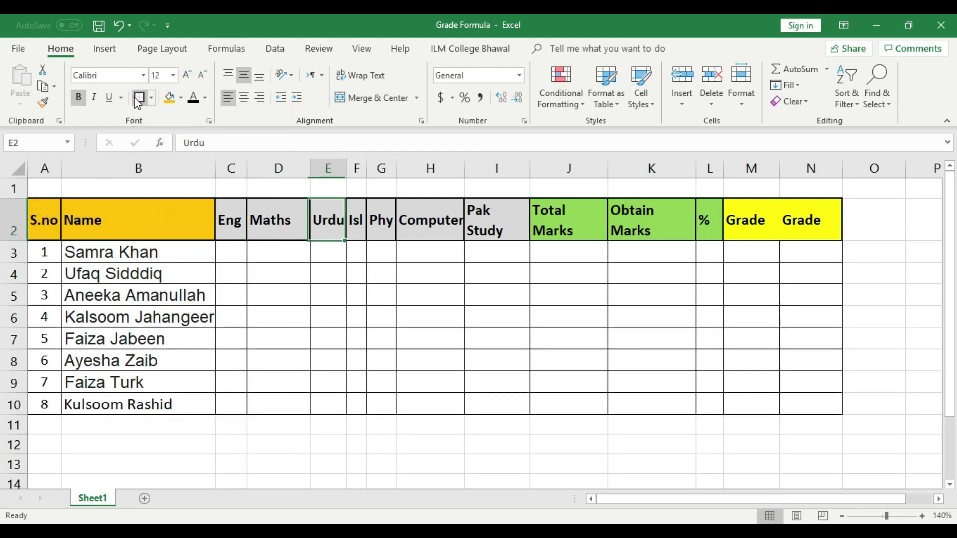
key("Right")
key("Right")
key("Right")
left_click(136, 98)
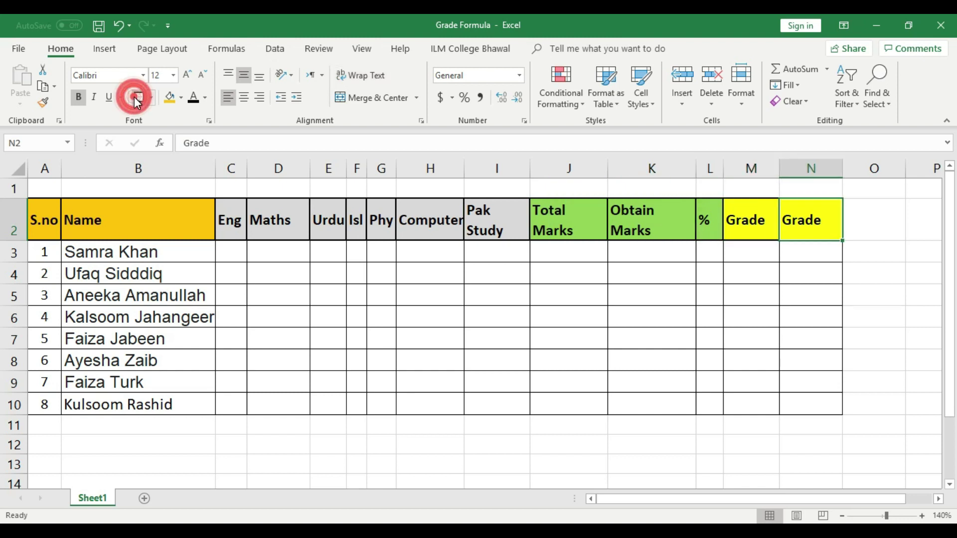
left_click(303, 355)
Enter the first student's marks in C3:G3: Eng 55, Maths 67, Urdu 88, Isl 57 and Phy 32.
left_click(236, 248)
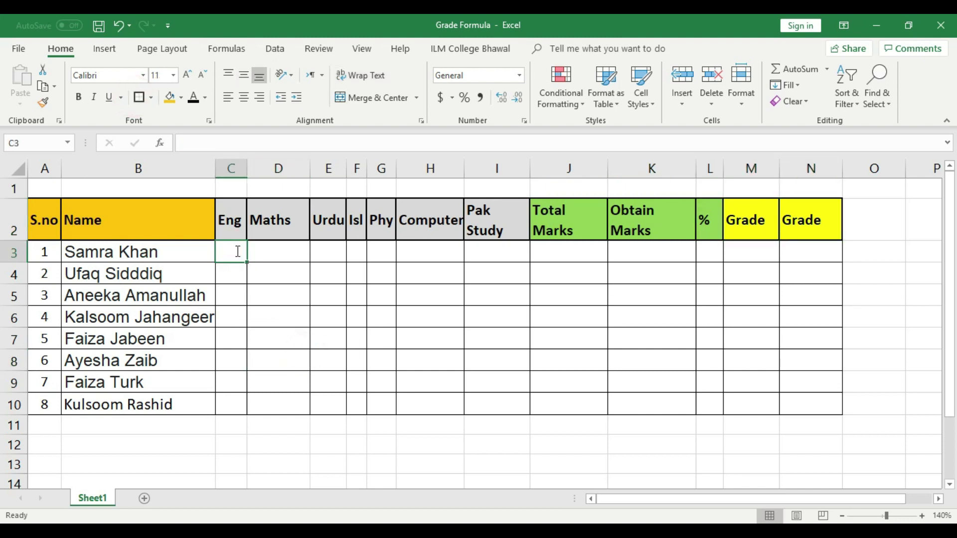
type("55")
left_click(265, 254)
type("67")
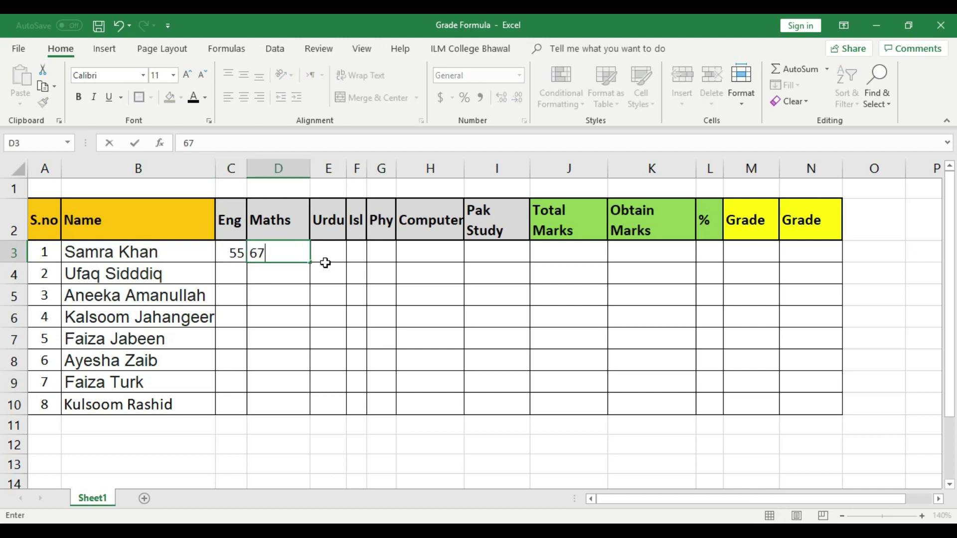
left_click(335, 253)
type("88")
left_click(357, 256)
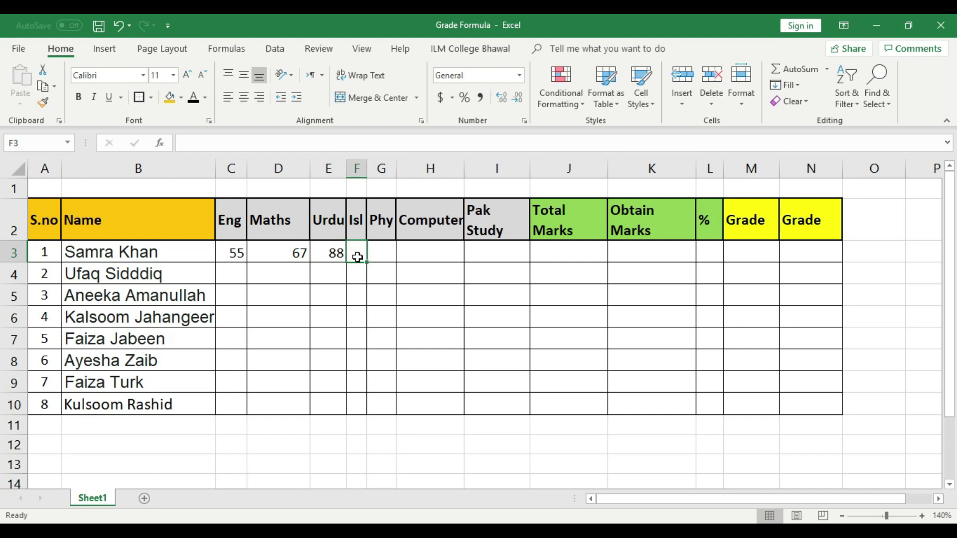
type("57")
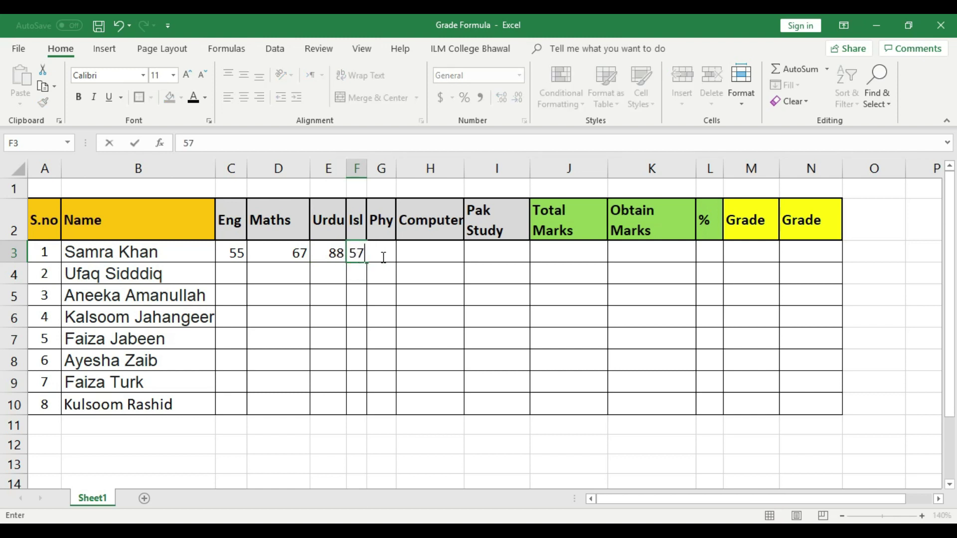
left_click(383, 256)
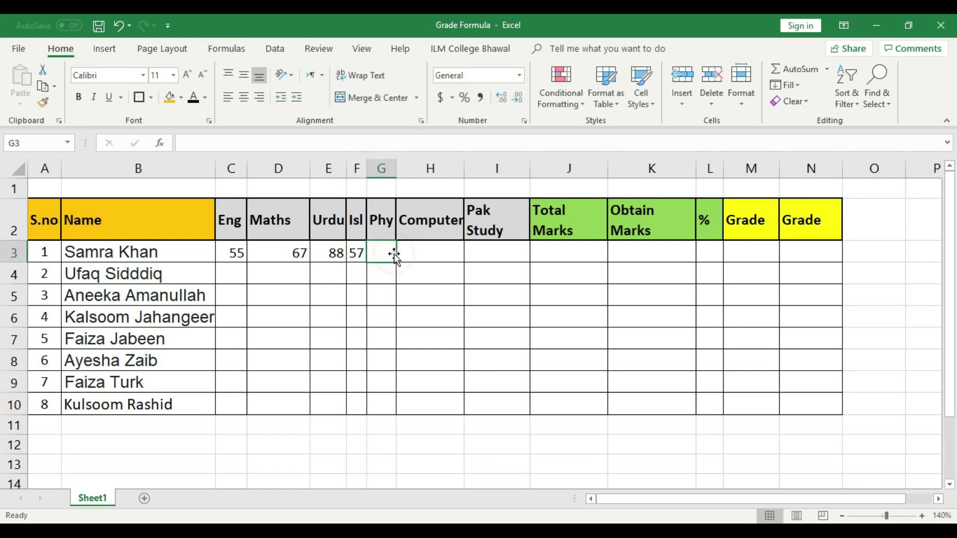
type("32")
left_click(423, 248)
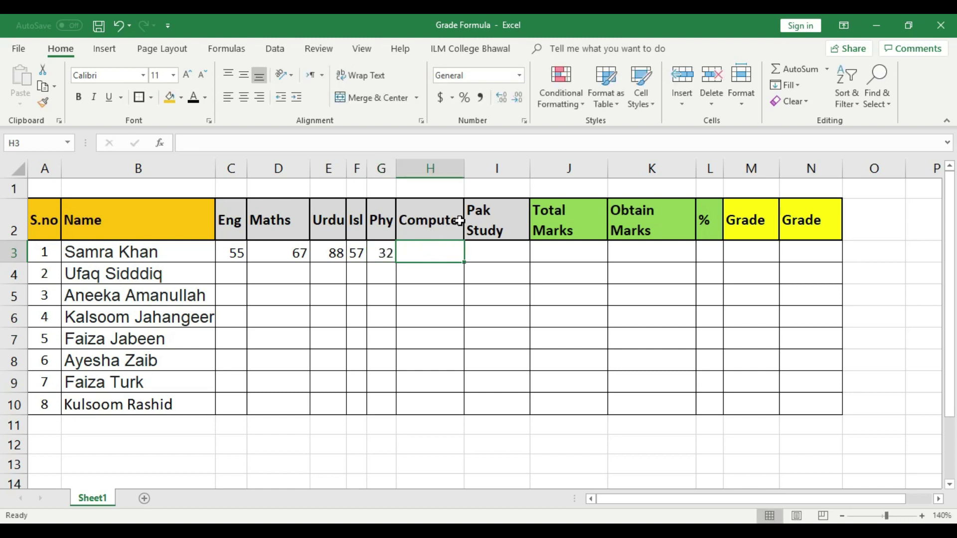
Shorten the Computer heading in H2 to Com.
double_click(460, 221)
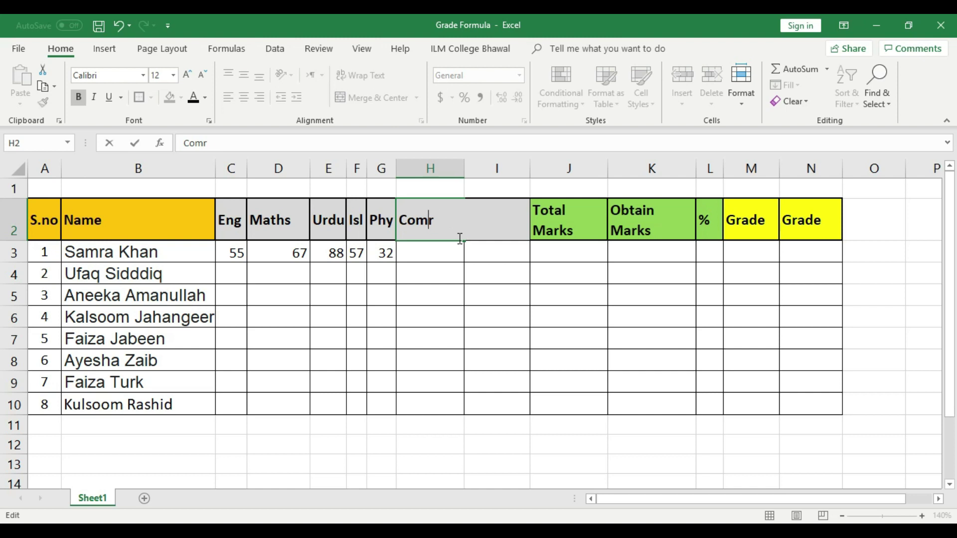
key("BackSpace")
key("Return")
Enter the first student's remaining marks in H3:I3: Com 67 and Pak Study 89.
left_click(436, 250)
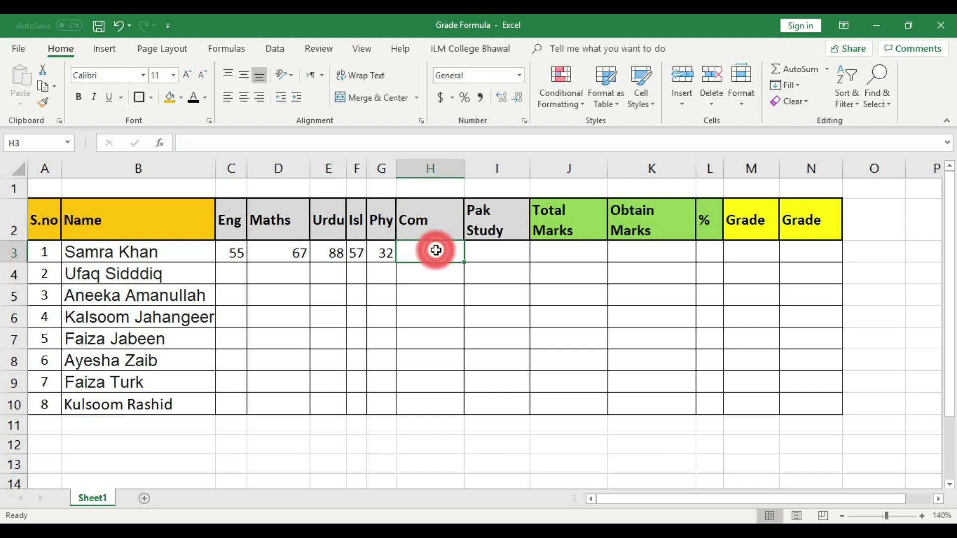
type("67")
left_click(494, 259)
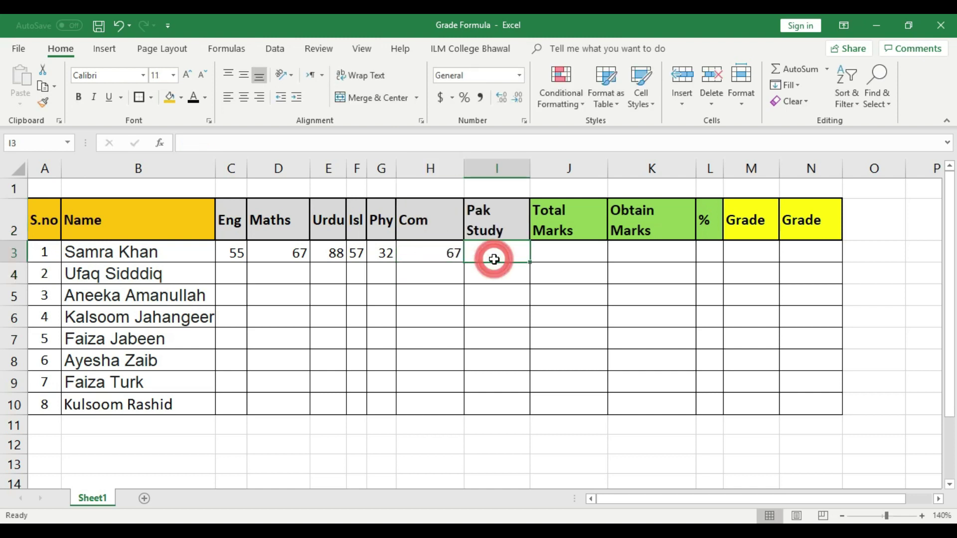
type("89")
left_click(499, 292)
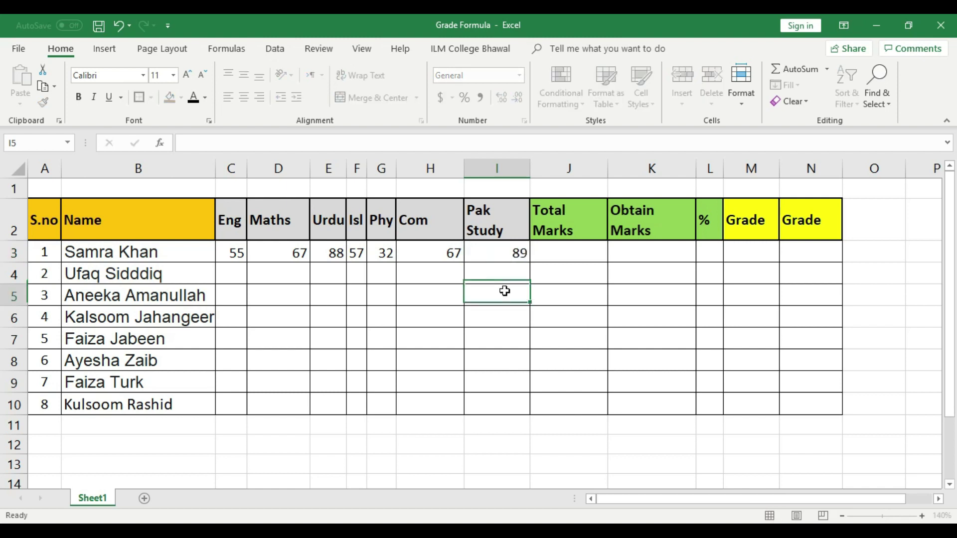
AutoFit the widths of the Com column H and the Maths column D to their contents.
double_click(464, 168)
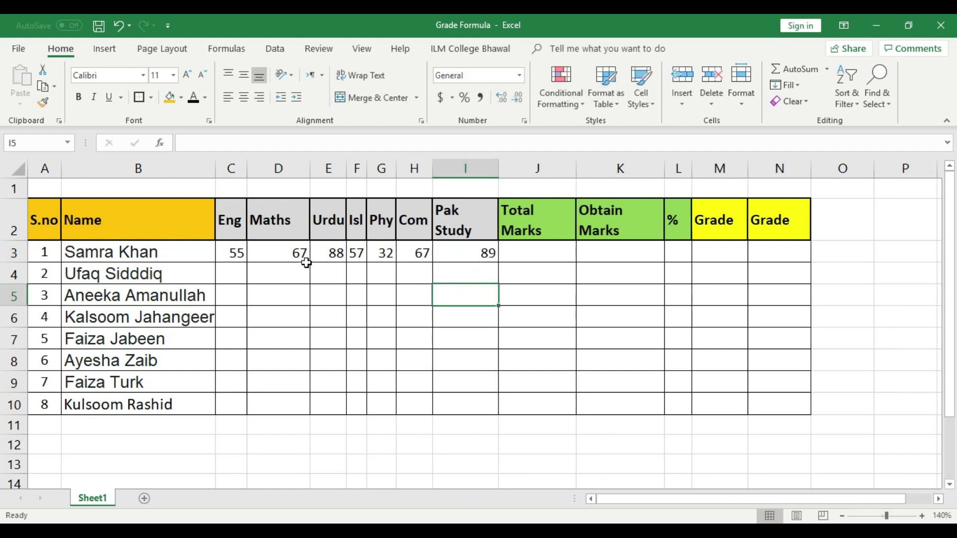
left_click(242, 251)
double_click(309, 169)
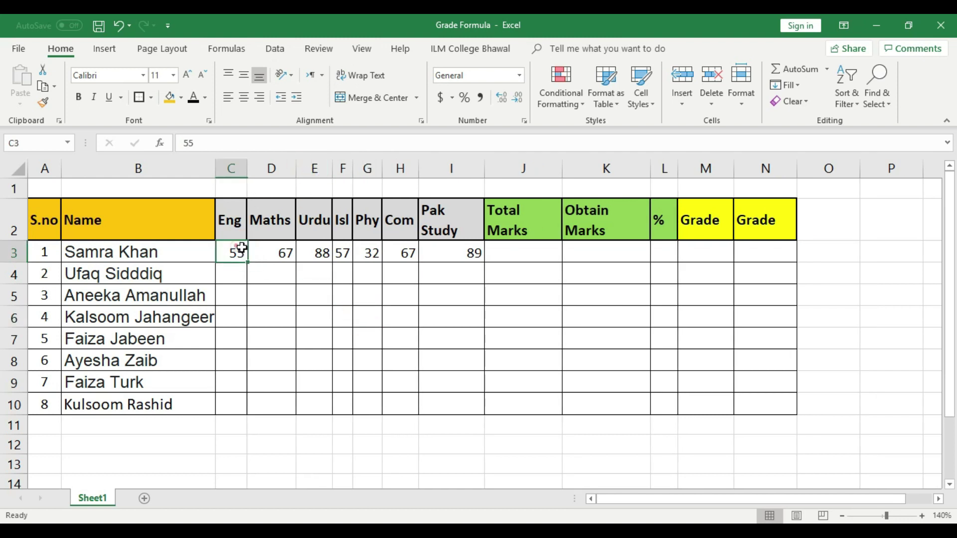
Center the first student's marks in C3:I3 horizontally.
left_click_drag(241, 249, 456, 256)
left_click(251, 99)
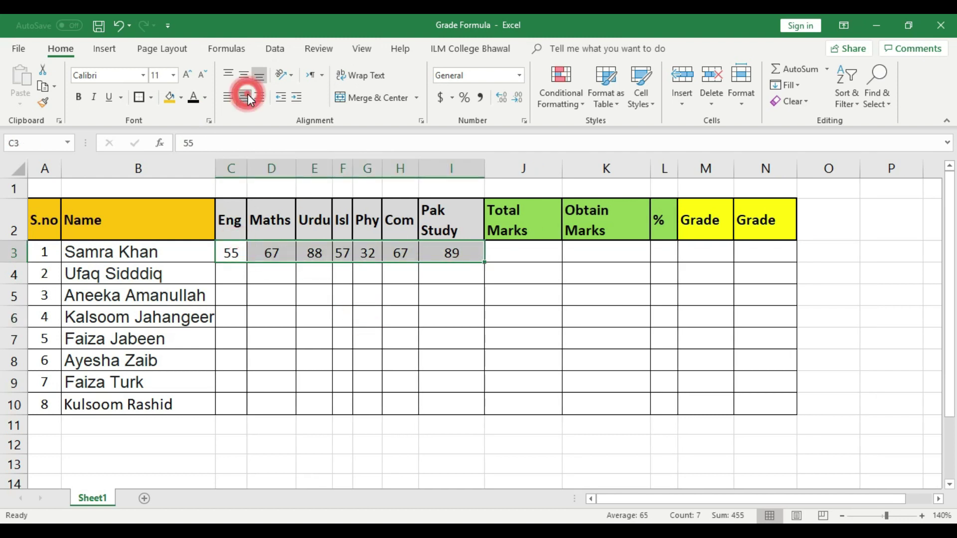
left_click(406, 312)
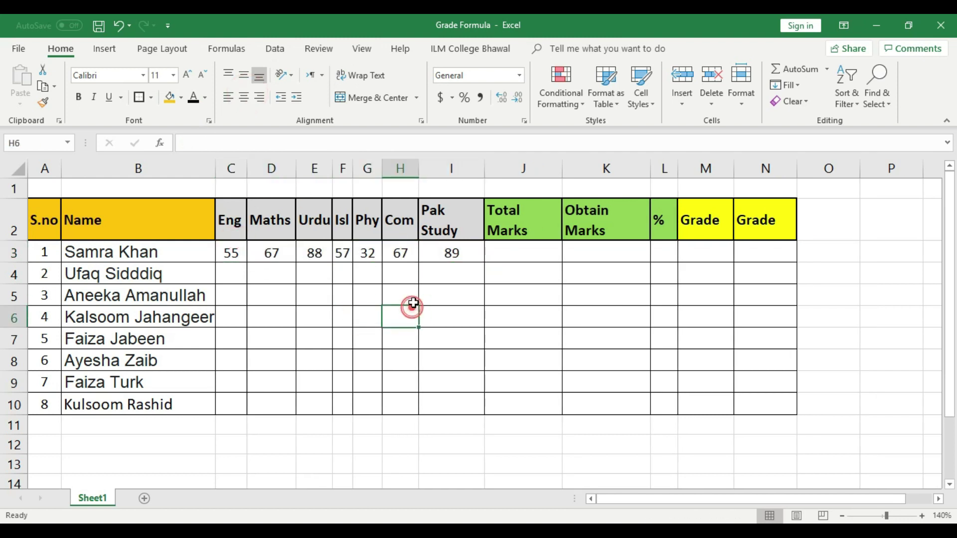
Enter the second student's marks in C4:I4: 25, 32, 45, 67, 87, 92 and 33.
left_click(239, 278)
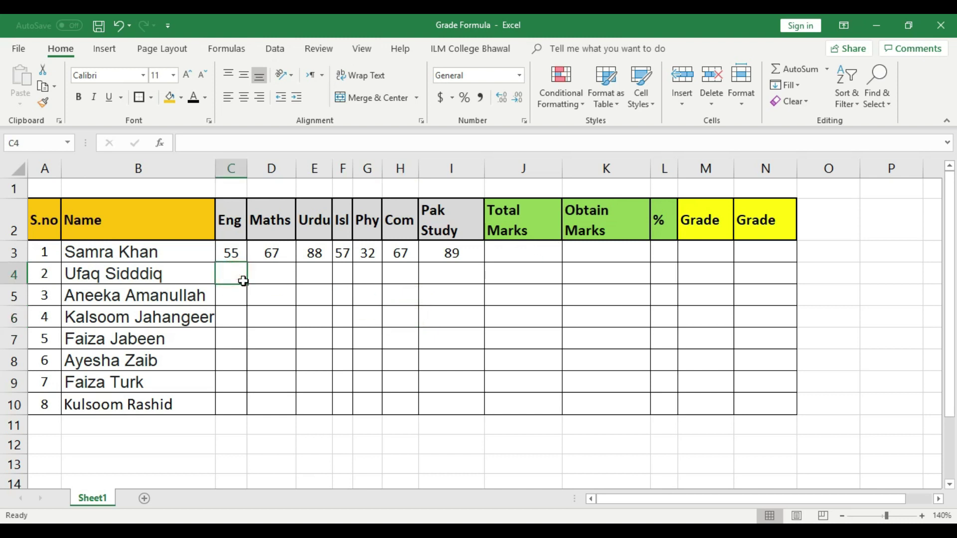
type("25")
key("Tab")
type("32")
key("Tab")
type("45")
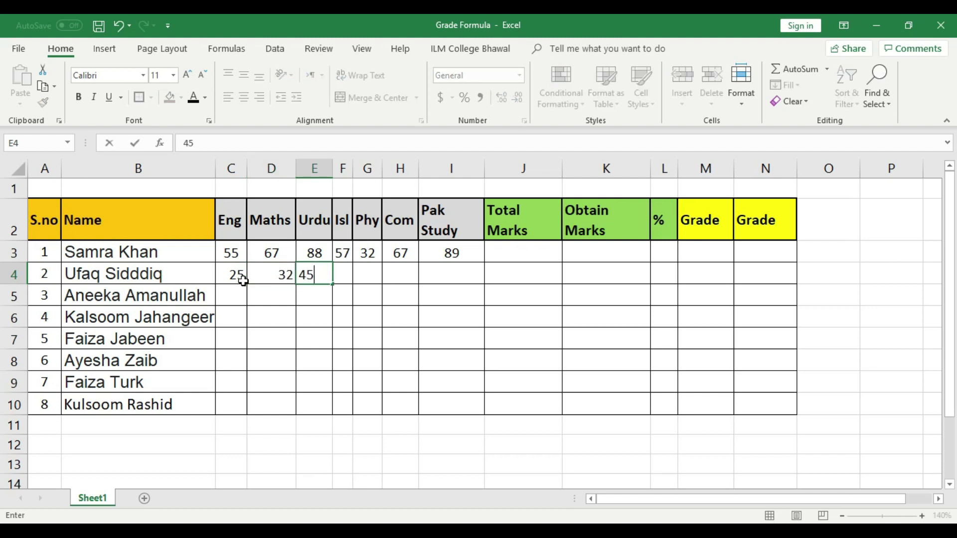
key("Tab")
type("67")
key("Tab")
type("87")
key("Tab")
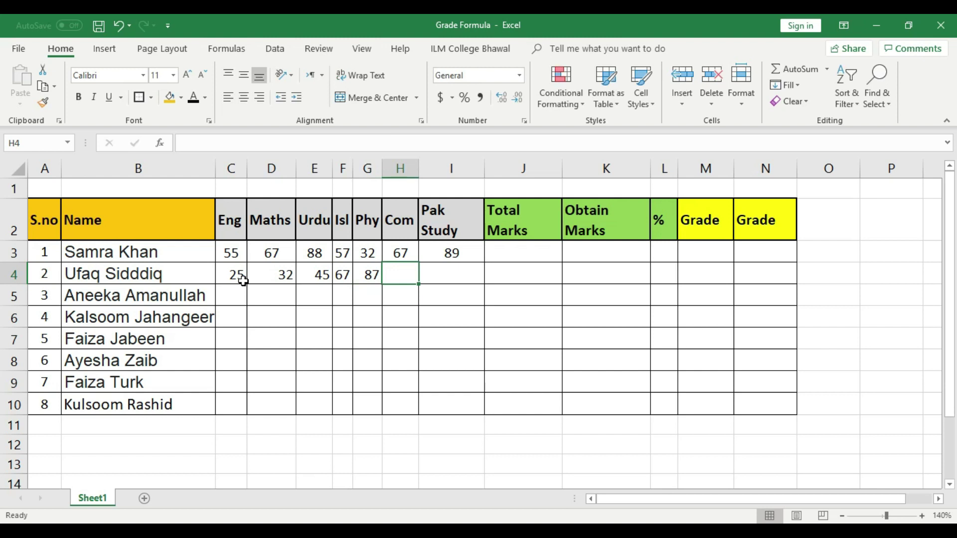
type("92")
key("Tab")
type("33")
key("Return")
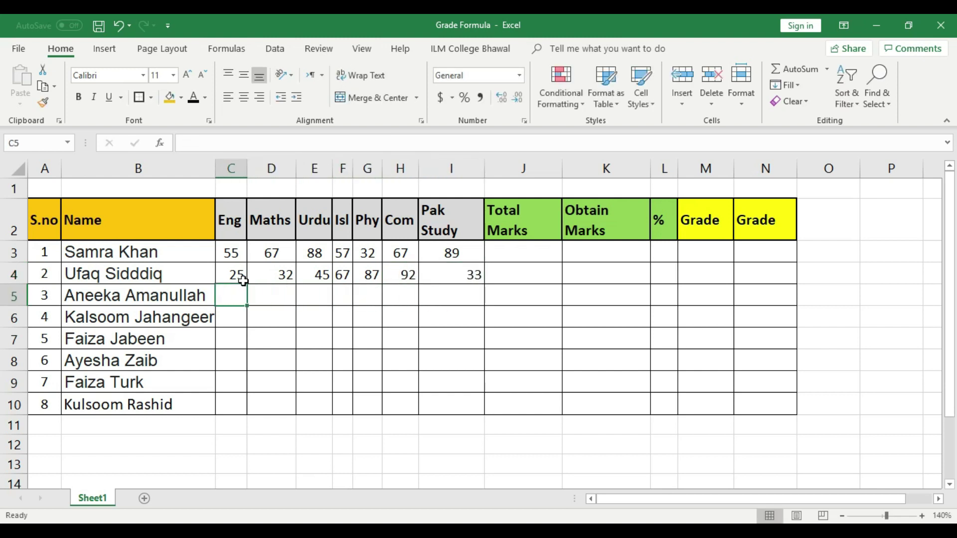
Enter the third student's marks in C5:I5: 45, 47, 49, 53, 54, 33 and 67.
type("45")
key("Tab")
type("47")
key("Tab")
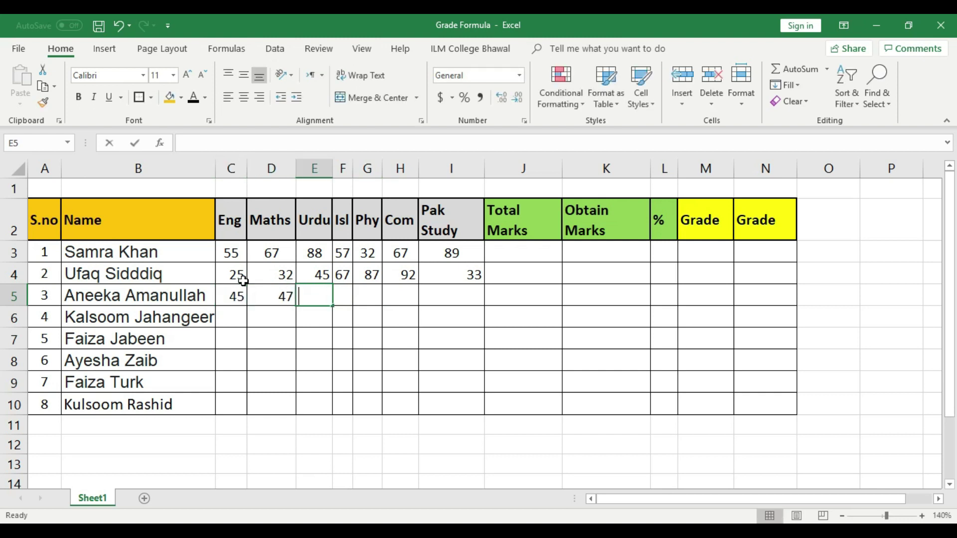
type("49")
key("Tab")
type("5")
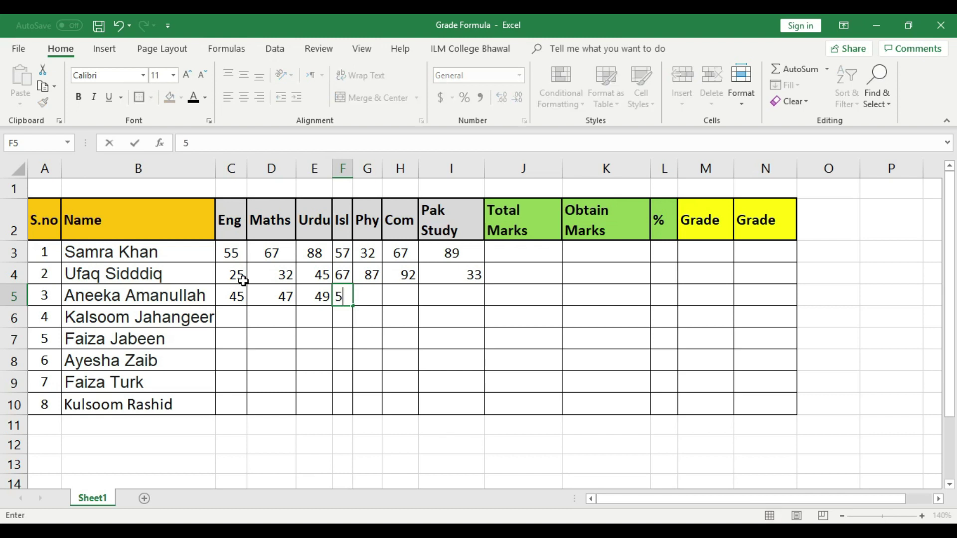
type("3")
key("Tab")
type("54")
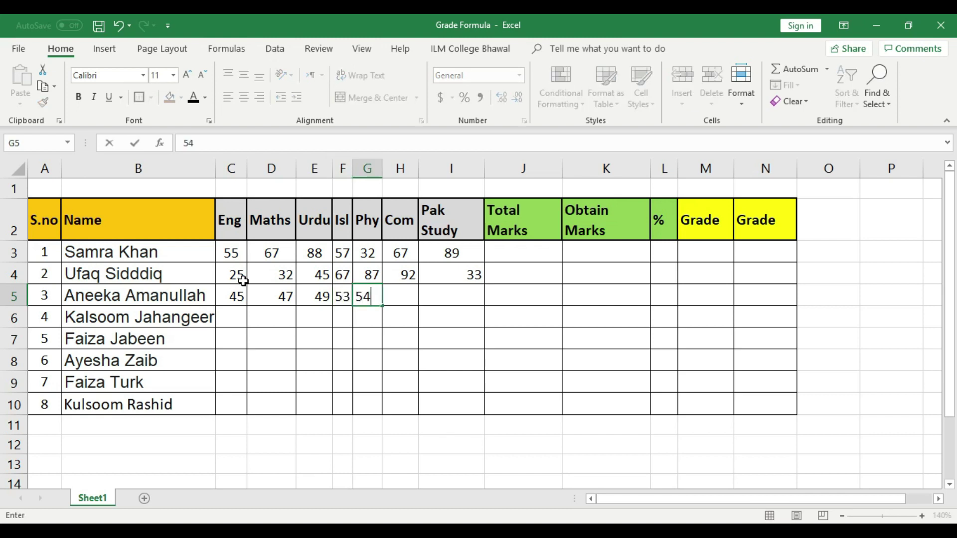
key("Tab")
type("33")
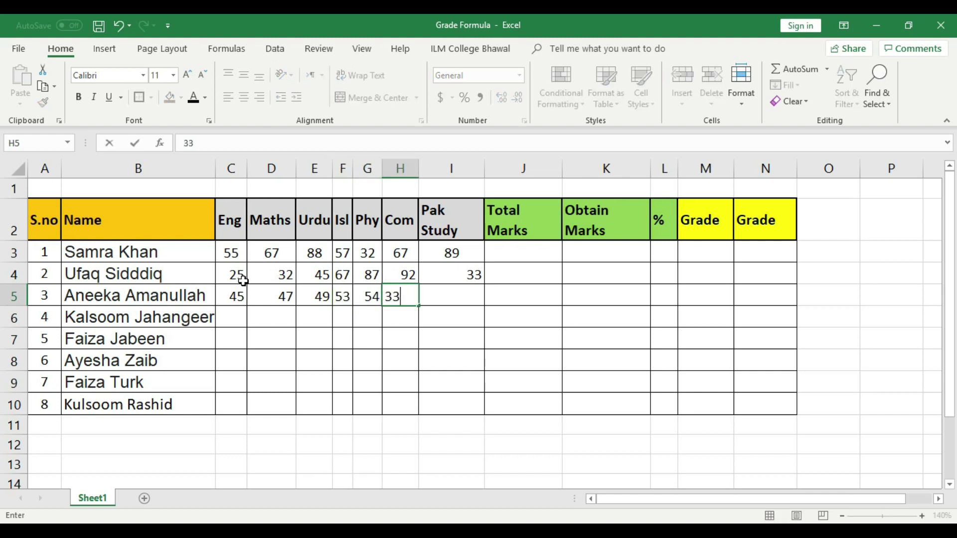
key("Tab")
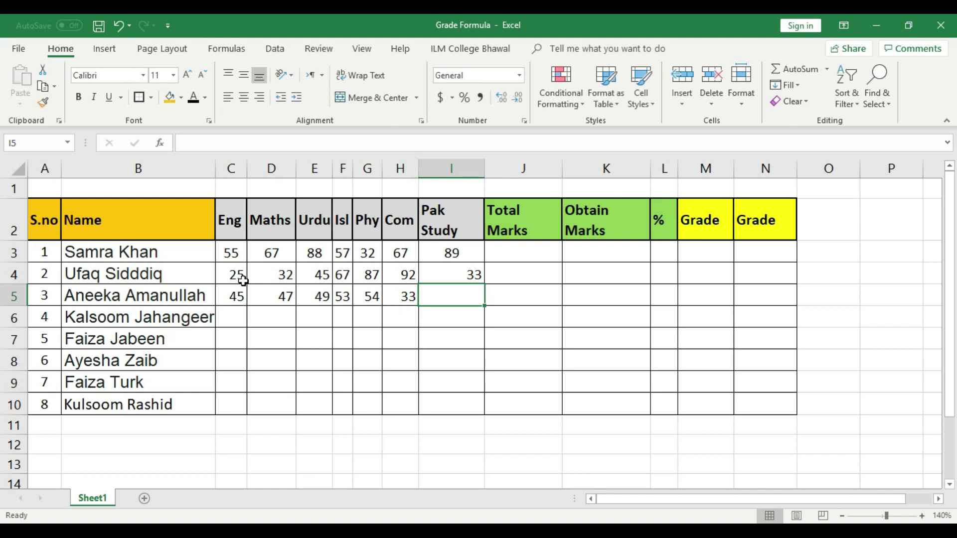
type("67")
key("Return")
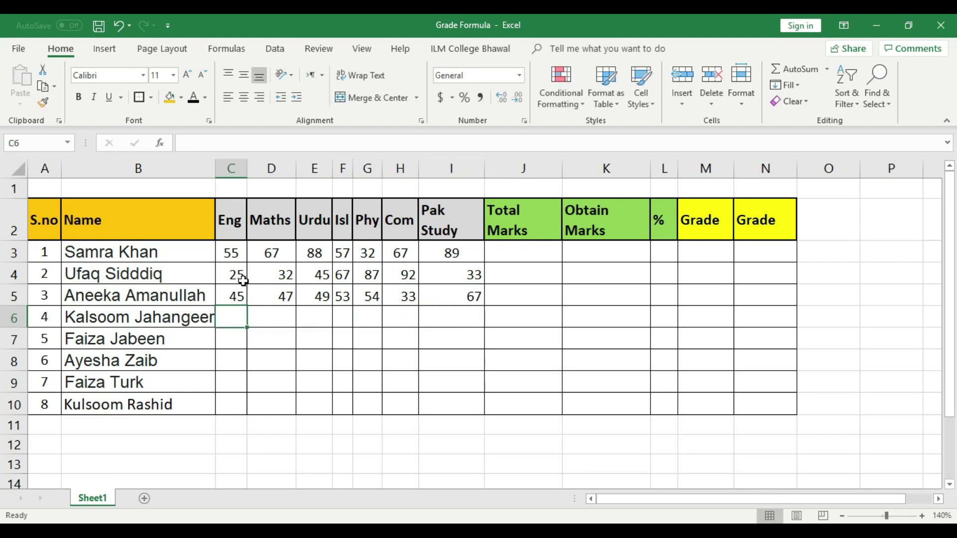
Enter the fourth student's marks in C6:H6: 34, 35, 37, 38, 39 and 50.
type("34")
key("Tab")
type("35")
key("Tab")
type("37")
key("Tab")
type("38")
key("Tab")
type("39")
key("Tab")
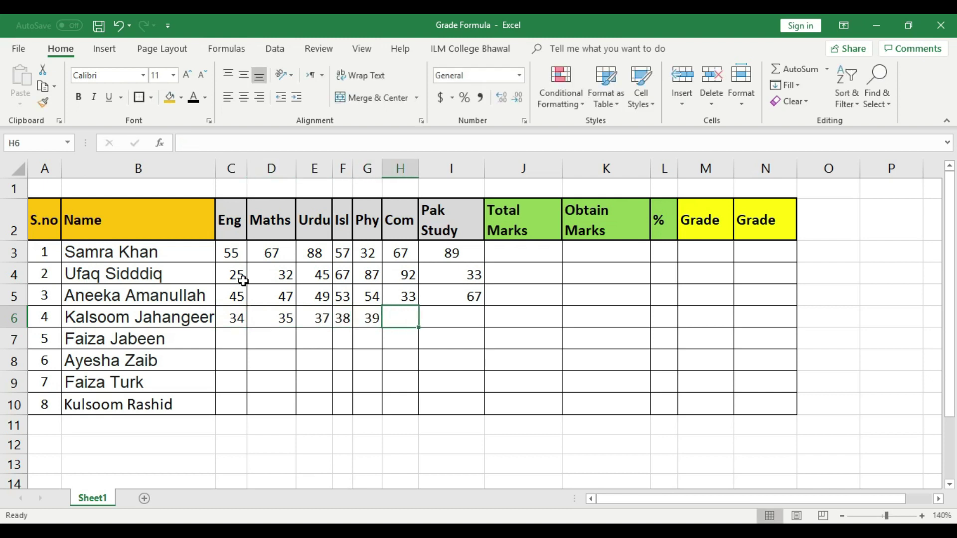
type("50")
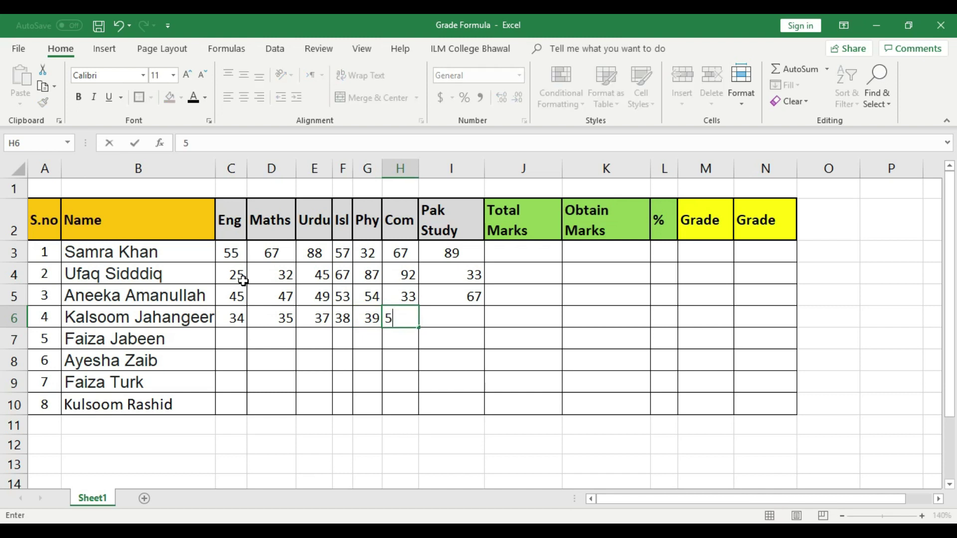
key("Return")
Enter the fifth student's marks in C7:H7: 48, 49, 57, 58, 63 and 67.
key("Left")
key("Left")
key("Left")
key("Left")
key("Left")
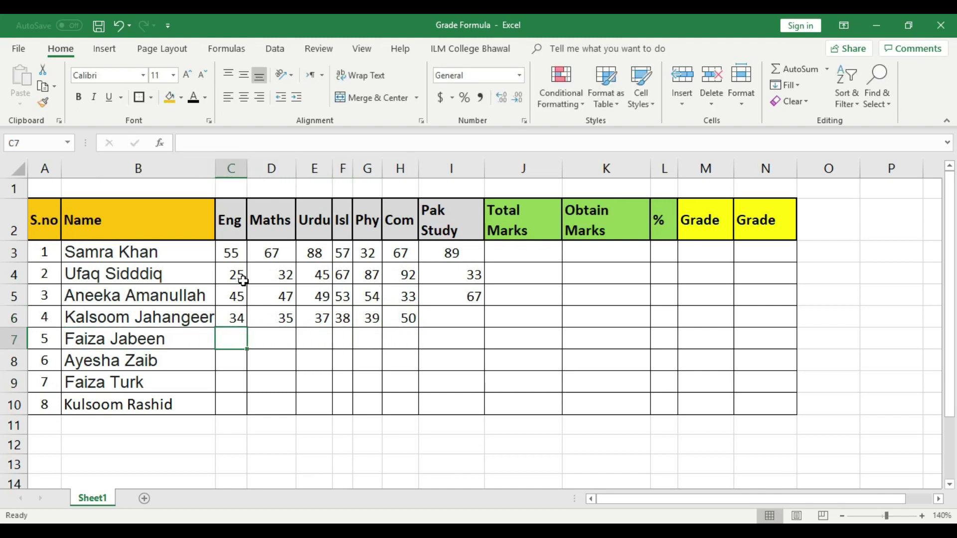
type("48")
key("Tab")
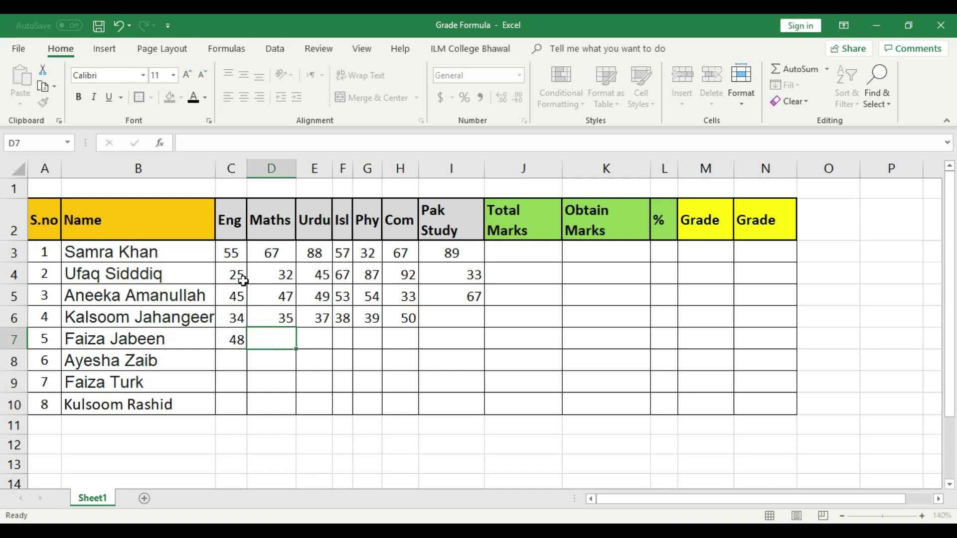
type("49")
key("Tab")
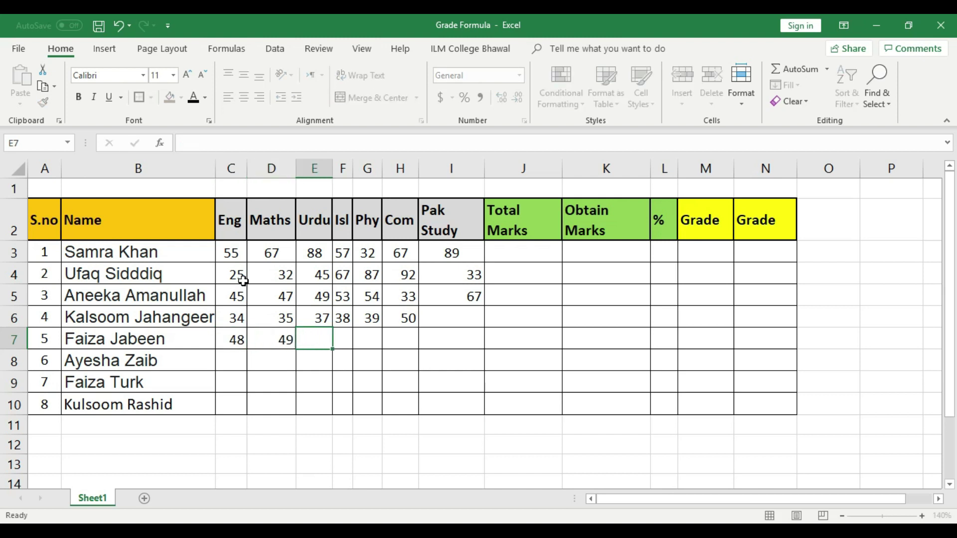
type("57")
key("Tab")
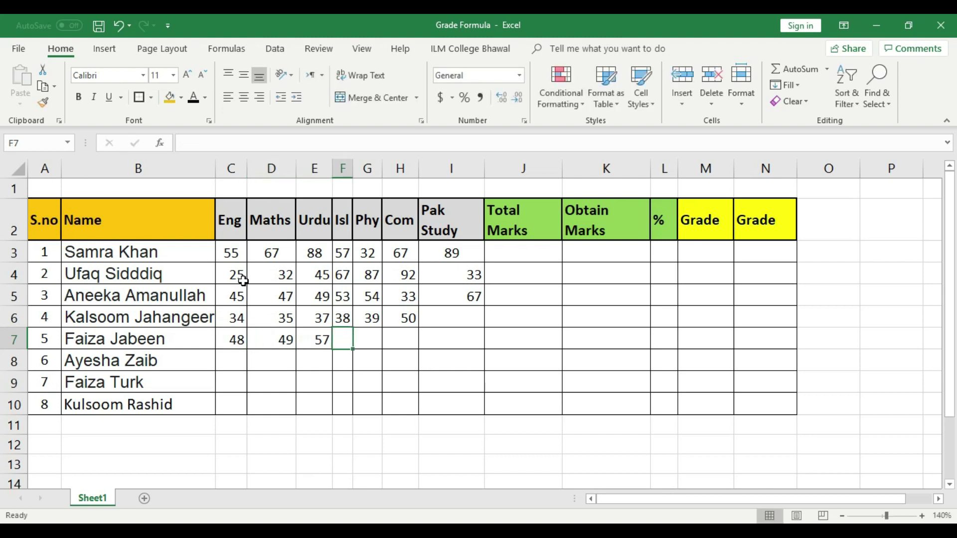
type("58")
key("Tab")
type("6")
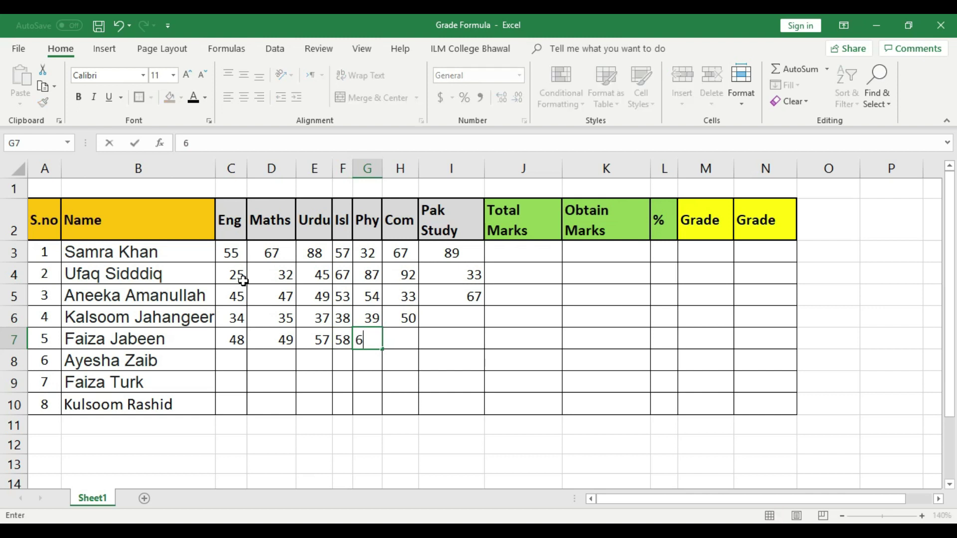
type("3")
key("Tab")
type("67")
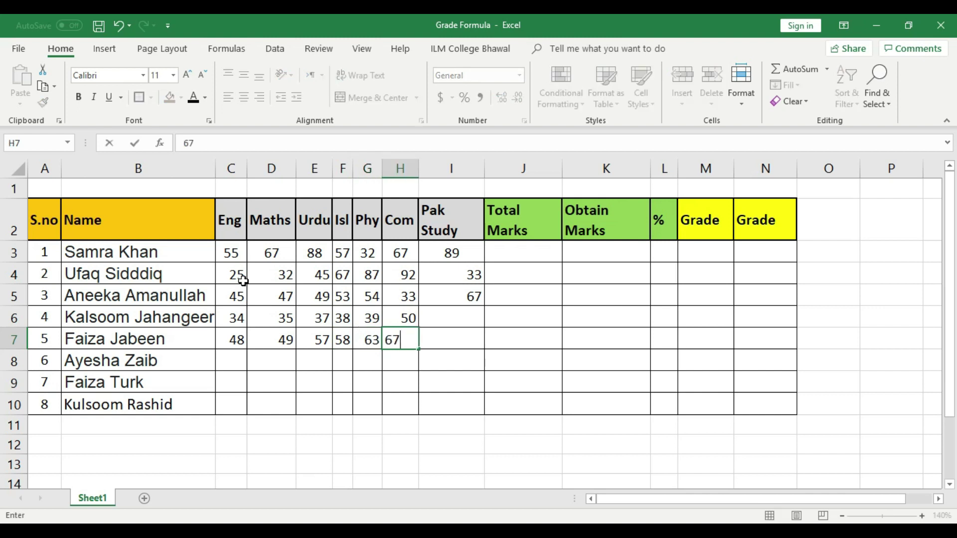
key("Return")
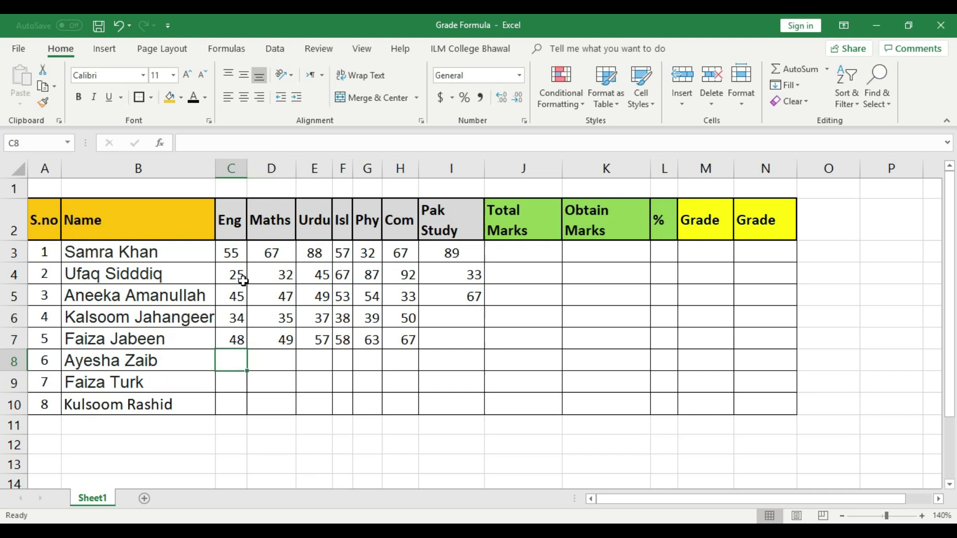
Enter the sixth student's marks in C8:H8: 54, 55, 67, 89, 26 and 68.
type("54")
key("Tab")
type("55")
key("Tab")
type("67")
key("Tab")
type("89")
key("Tab")
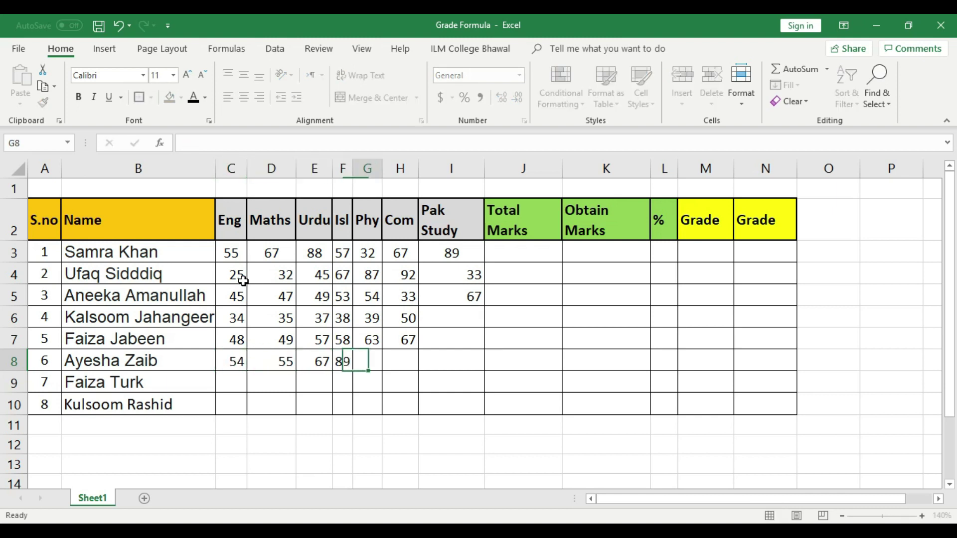
type("2")
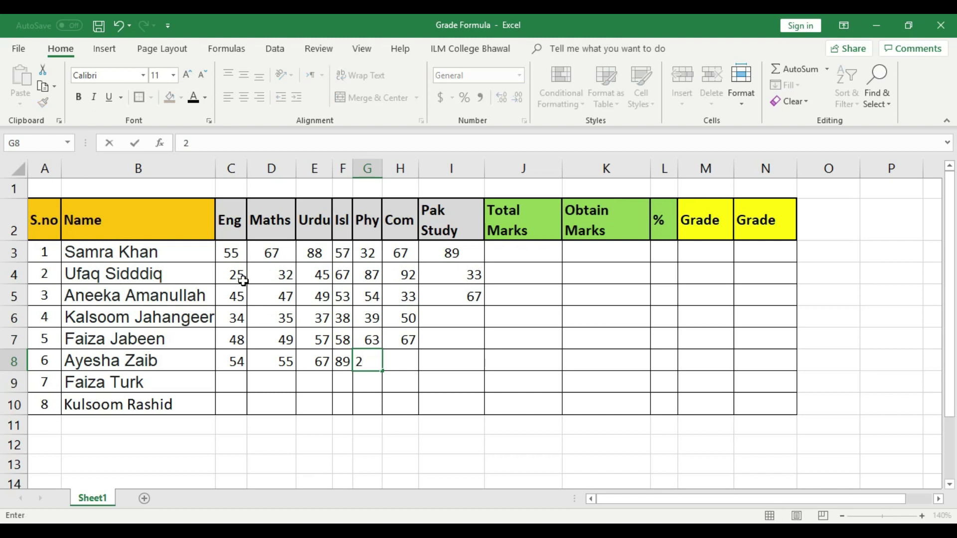
type("6")
key("Tab")
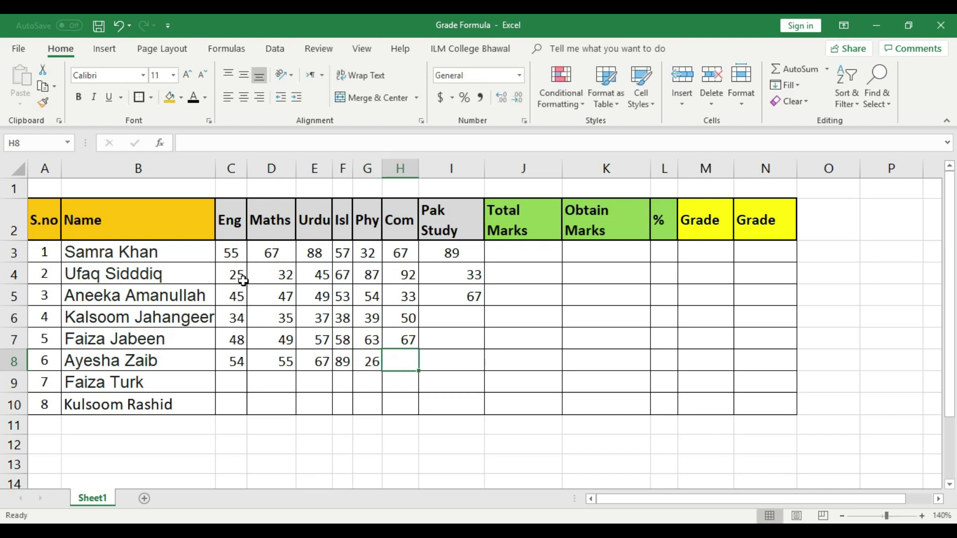
type("68")
key("Return")
Enter the seventh student's marks in C9:H9: 90, 65, 45, 35, 78 and 90.
key("Down")
key("Left")
key("Left")
key("Left")
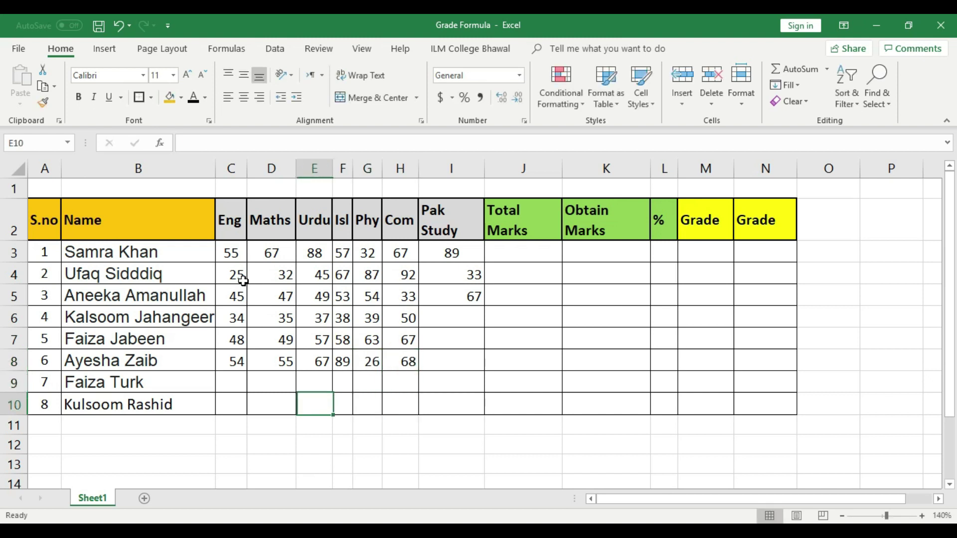
key("Up")
key("Left")
key("Left")
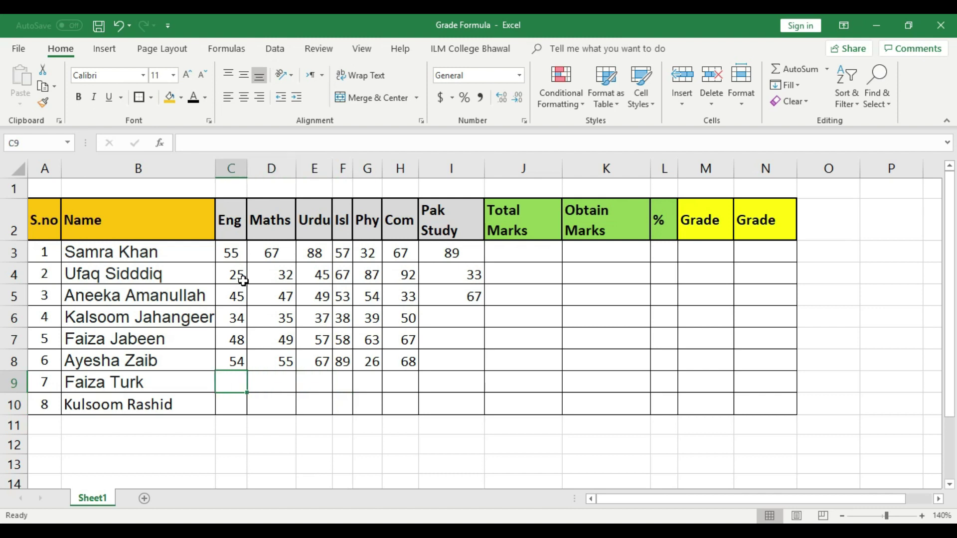
type("90")
key("Tab")
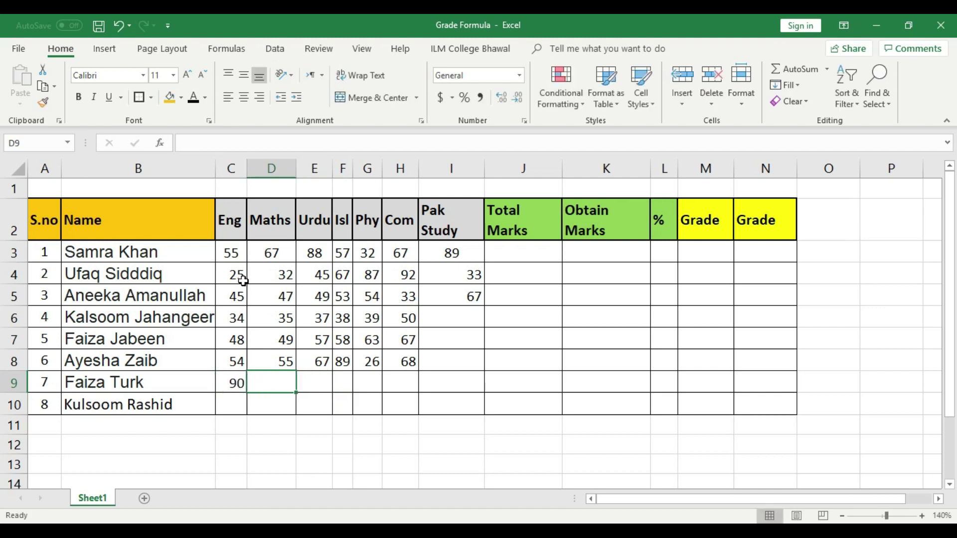
type("65")
key("Tab")
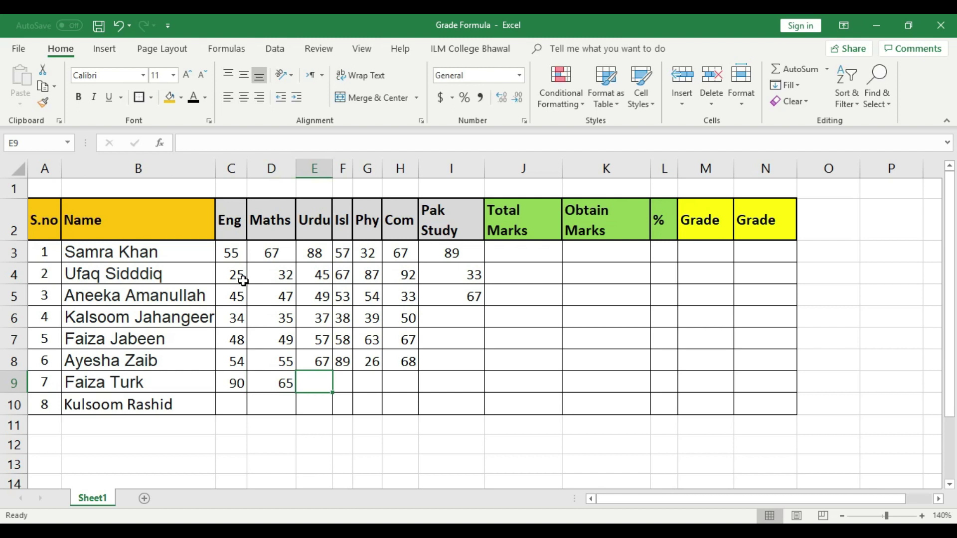
type("45")
key("Tab")
type("35")
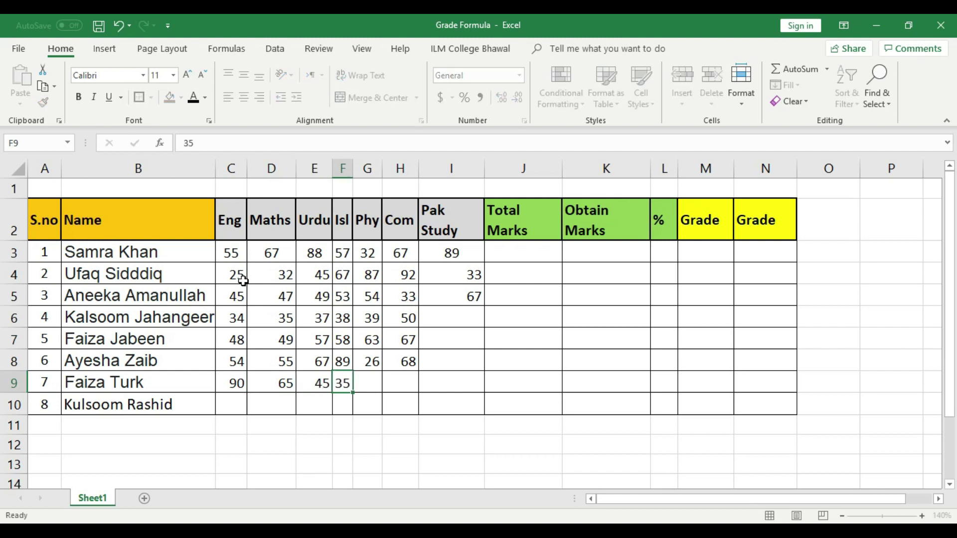
key("Tab")
type("78")
key("Tab")
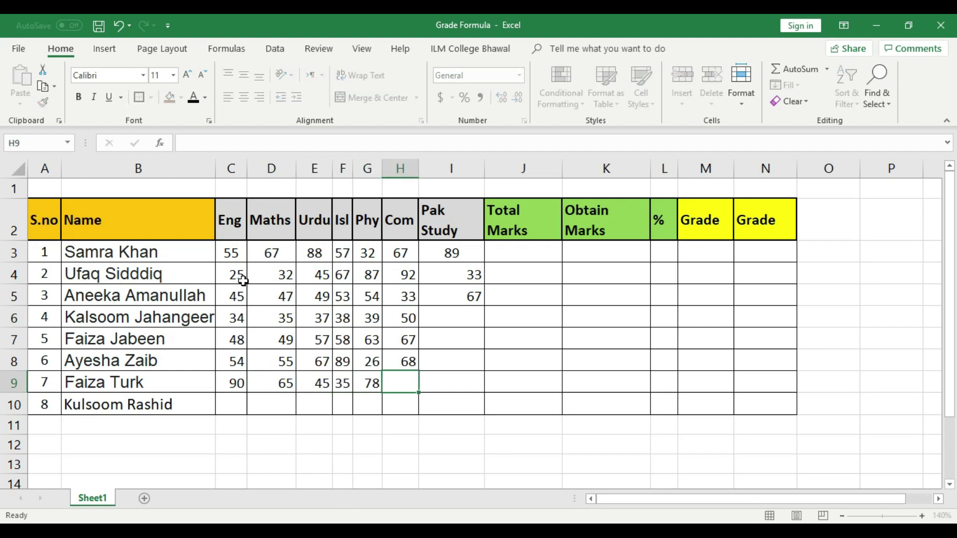
type("90")
key("Return")
Enter the eighth student's marks in C10:H10: 34, 48, 59, 63, 22 and 23.
key("Left")
key("Left")
key("Left")
key("Left")
key("Left")
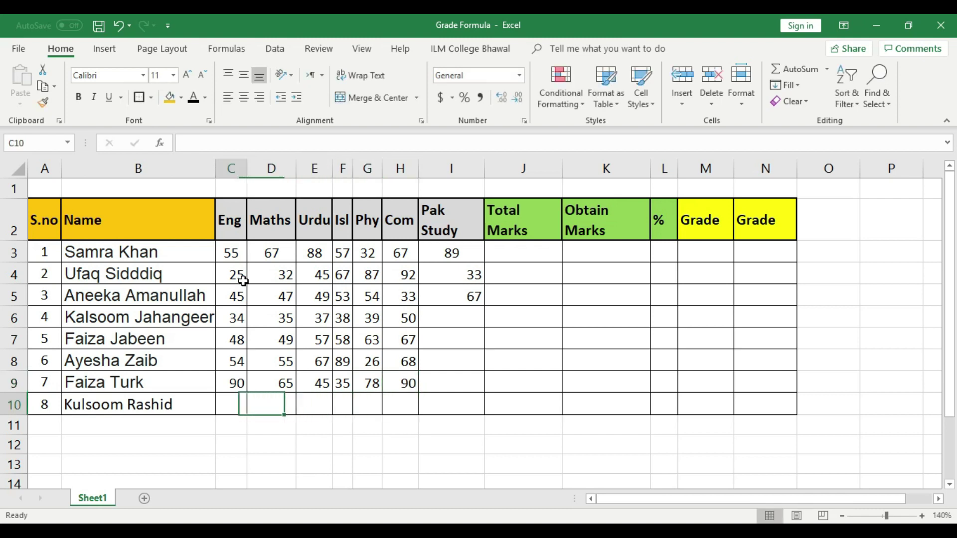
type("34")
key("Tab")
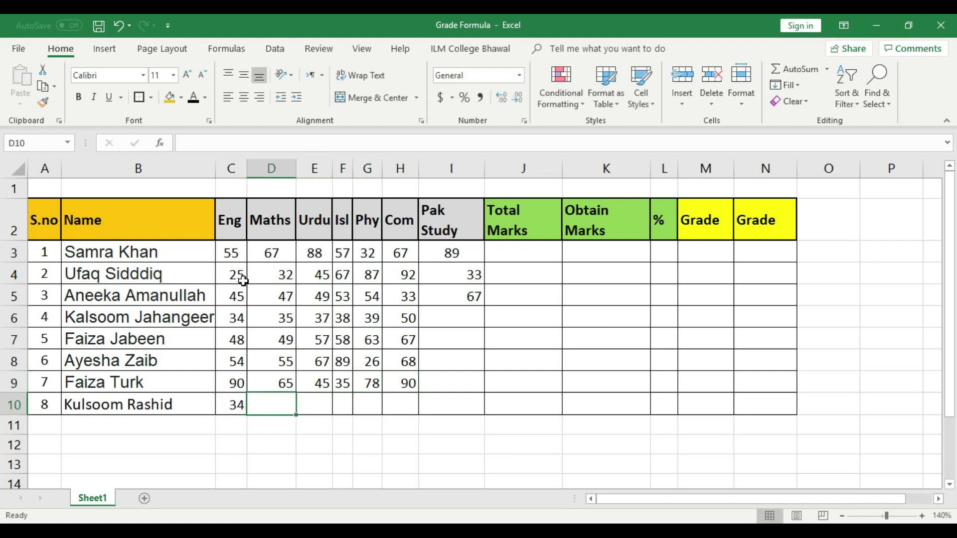
type("48")
key("Tab")
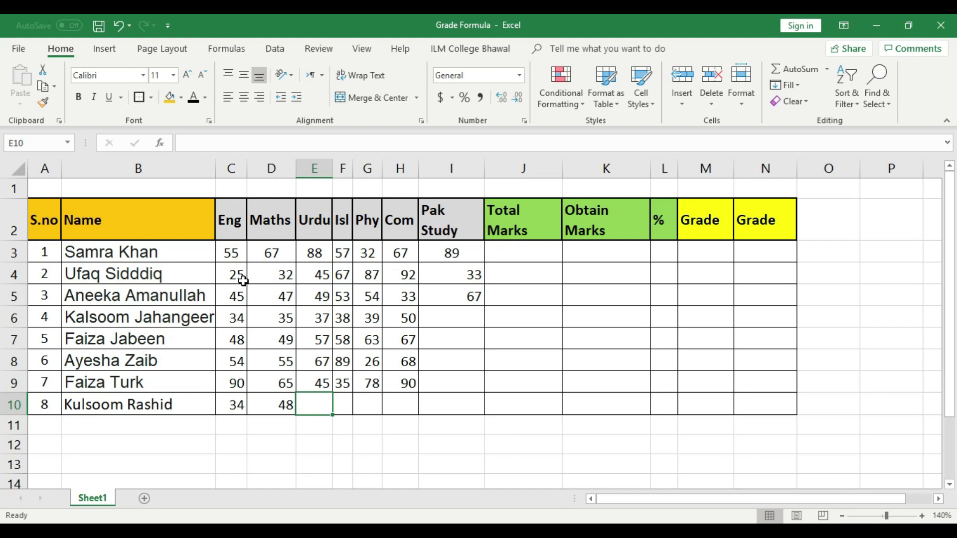
type("59")
key("Tab")
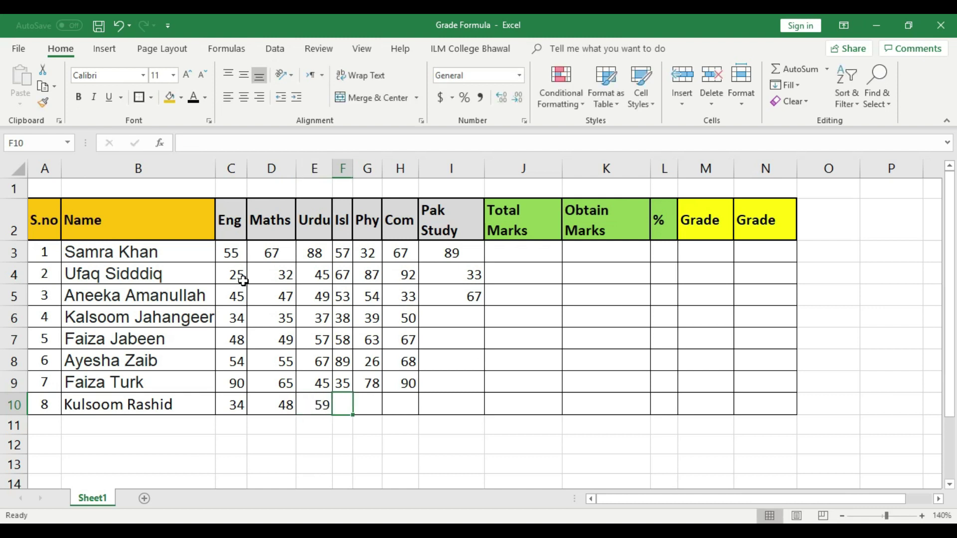
type("63")
key("Tab")
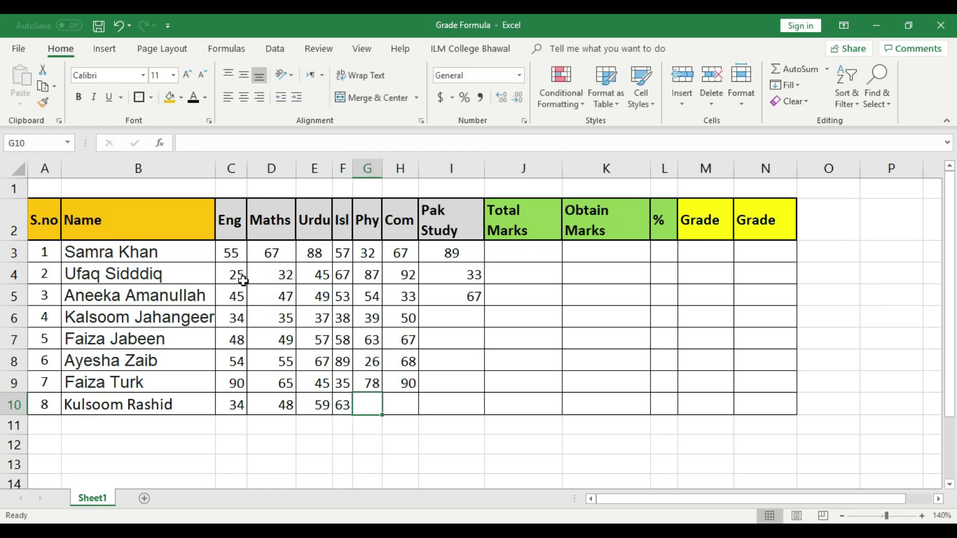
type("22")
key("Tab")
type("23")
key("ctrl+Return")
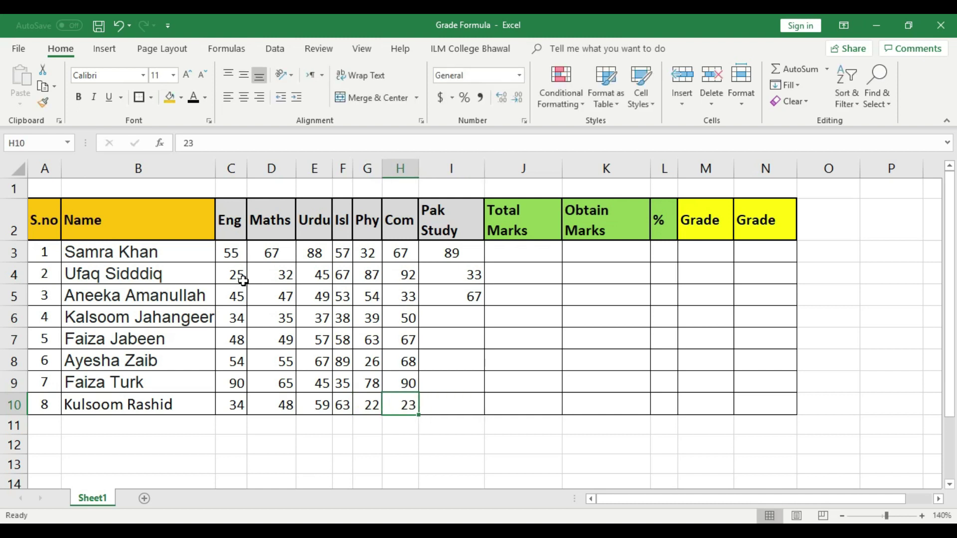
Try to center the marks in C3:H10 horizontally.
left_click_drag(232, 253, 397, 395)
left_click(243, 97)
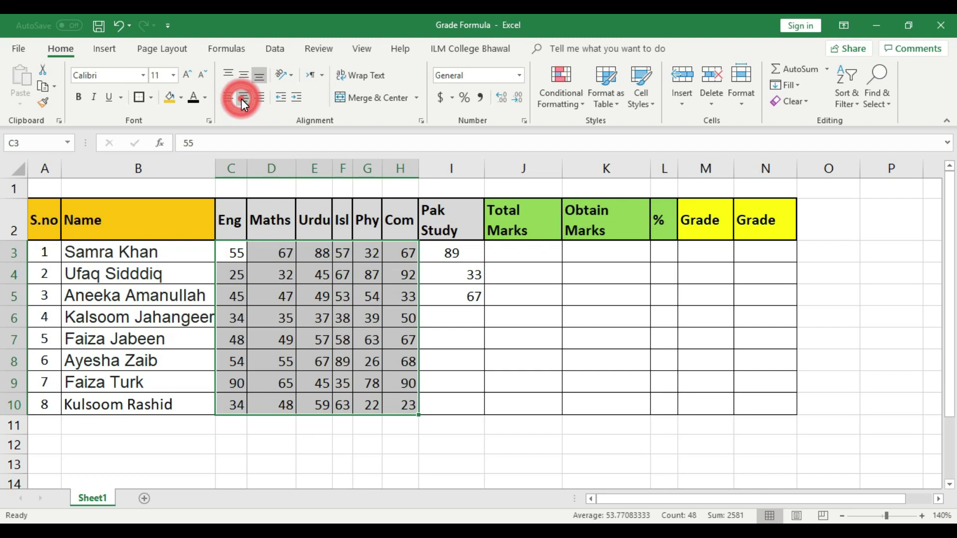
Enter the missing Pak Study marks in I6:I10: 54, 53, 33, 67 and 87.
left_click(471, 316)
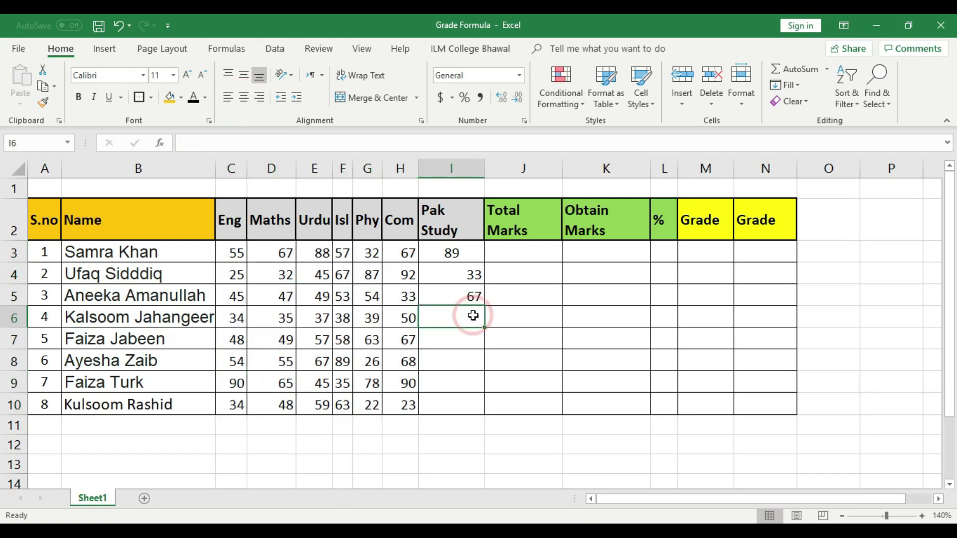
type("54")
key("Return")
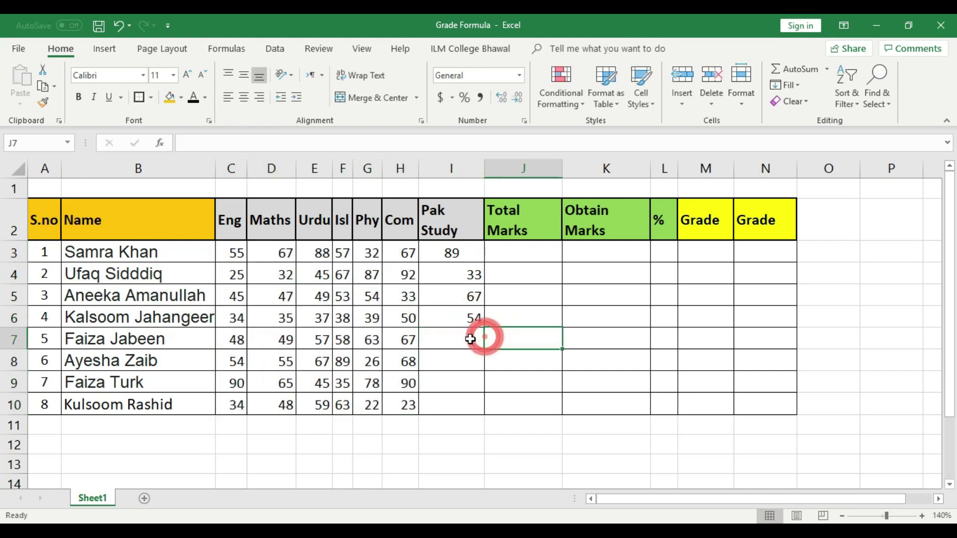
double_click(472, 340)
type("53")
left_click(466, 360)
type("33")
left_click(468, 382)
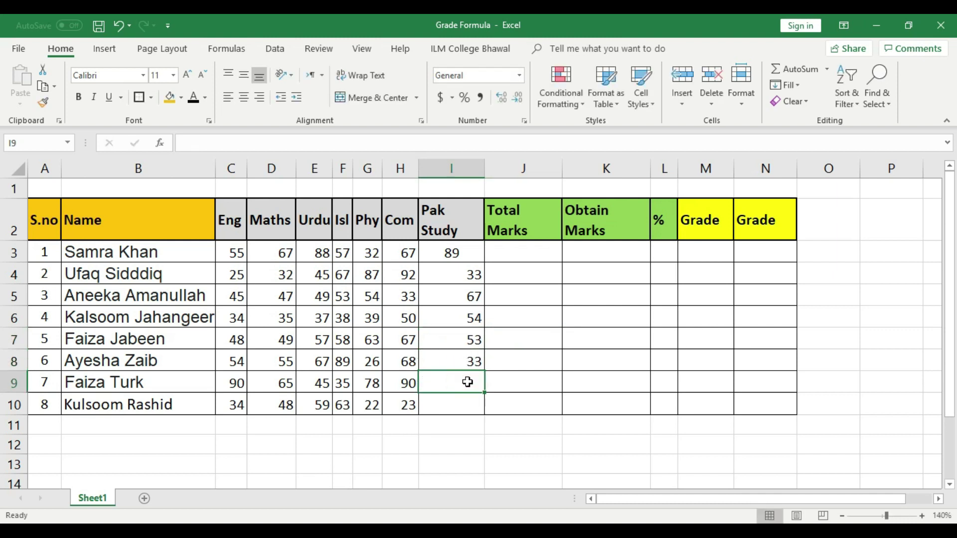
type("67")
left_click(463, 400)
type("87")
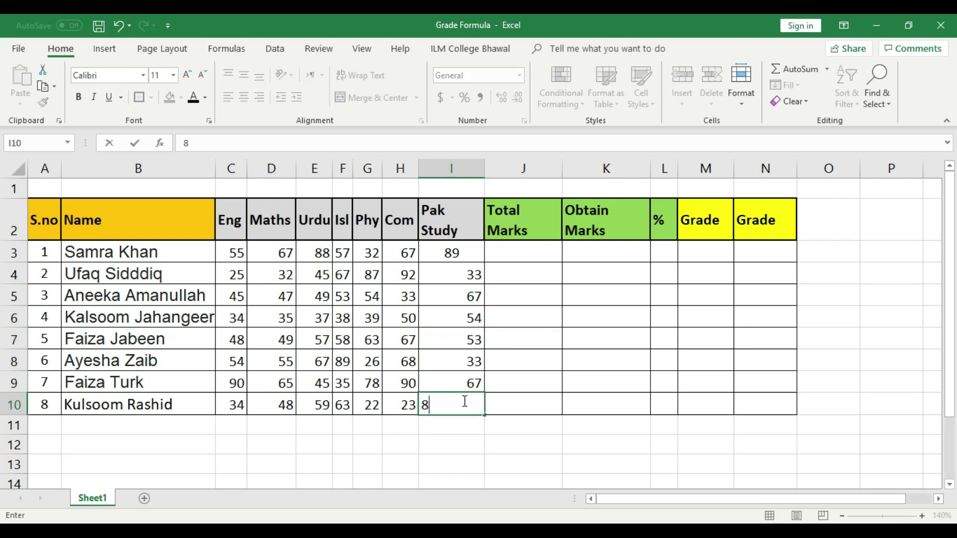
left_click(472, 421)
Center all the marks in C3:I10 horizontally and narrow the Pak Study column to fit its heading.
left_click_drag(466, 253, 474, 399)
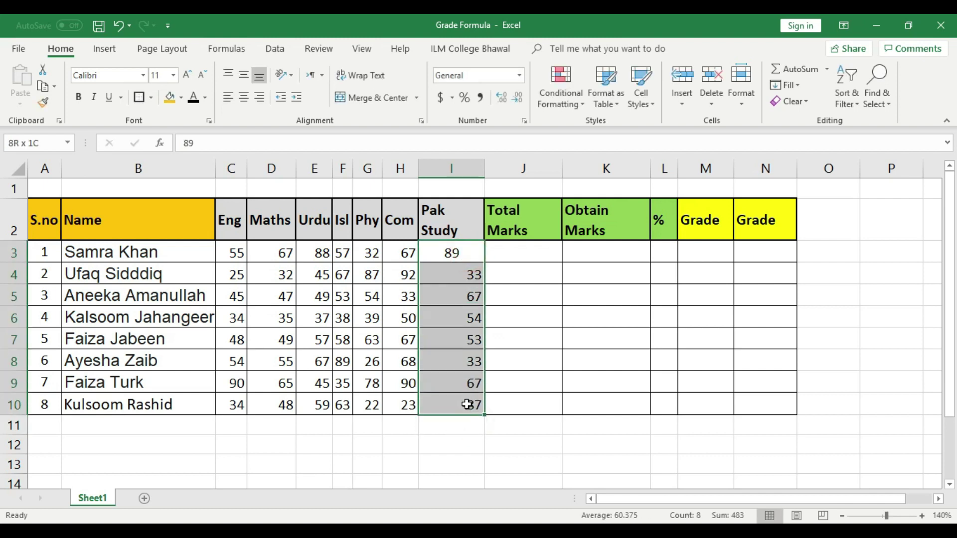
left_click_drag(232, 253, 465, 399)
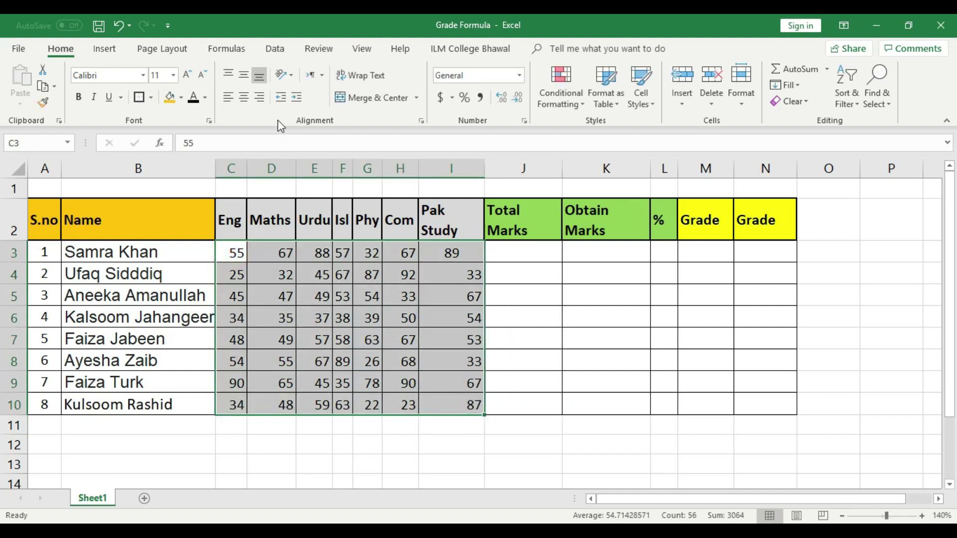
left_click(245, 98)
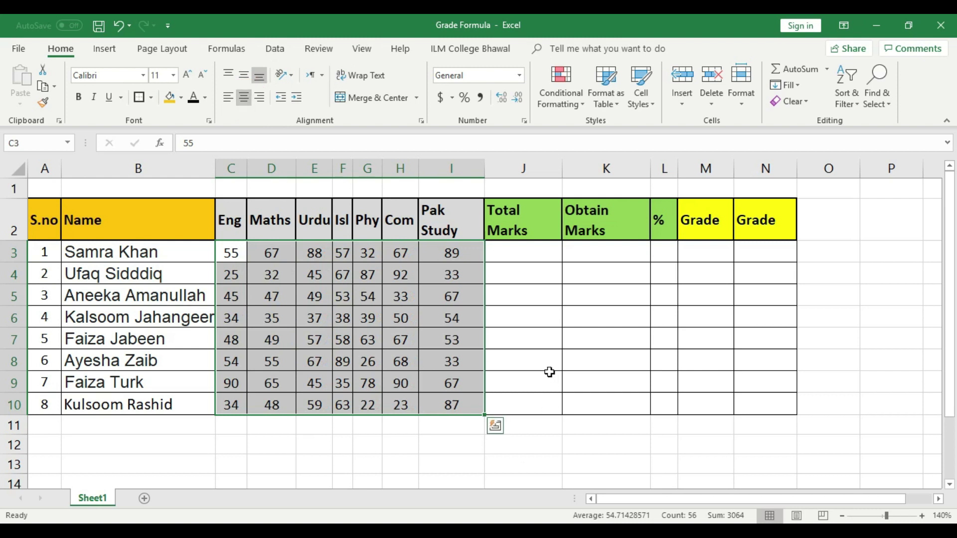
left_click(549, 376)
left_click_drag(225, 254, 438, 395)
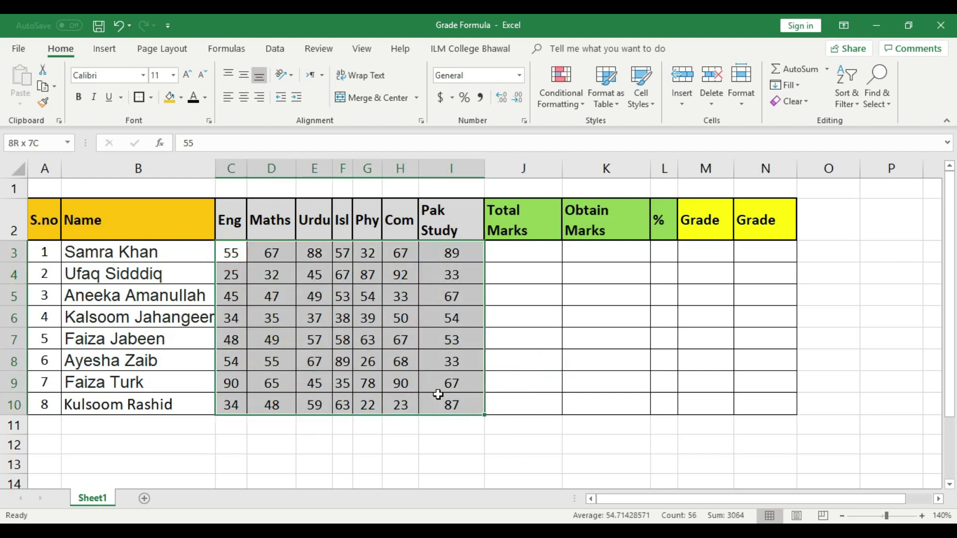
left_click(592, 387)
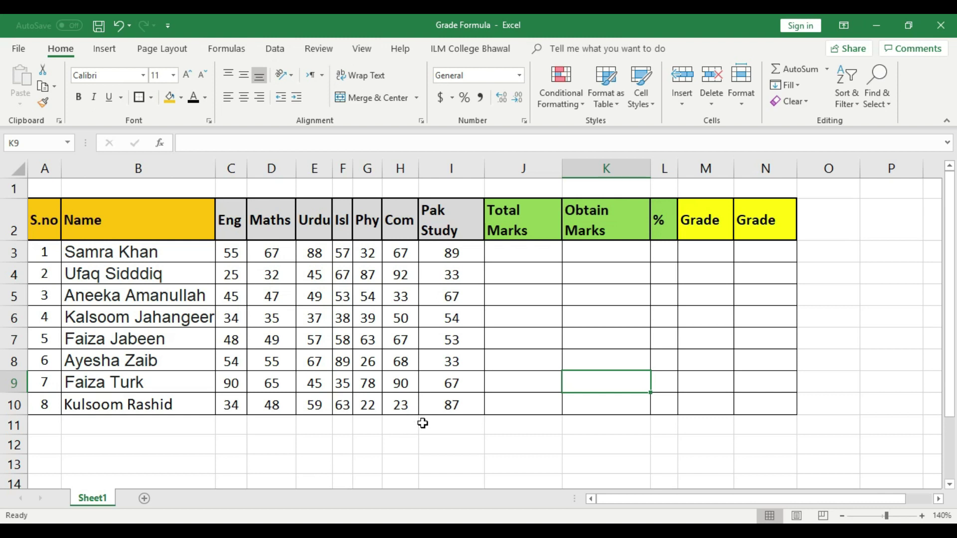
left_click_drag(484, 169, 465, 169)
left_click(500, 349)
Highlight the marks in C3:I10 that are less than 33 with Light Red Fill with Dark Red Text.
left_click_drag(455, 407, 229, 260)
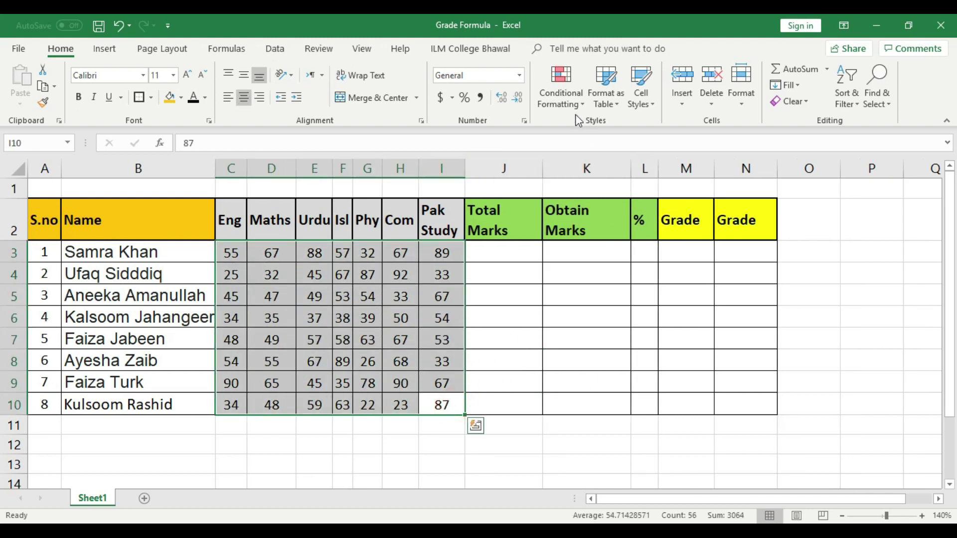
left_click(557, 95)
mouse_move(588, 133)
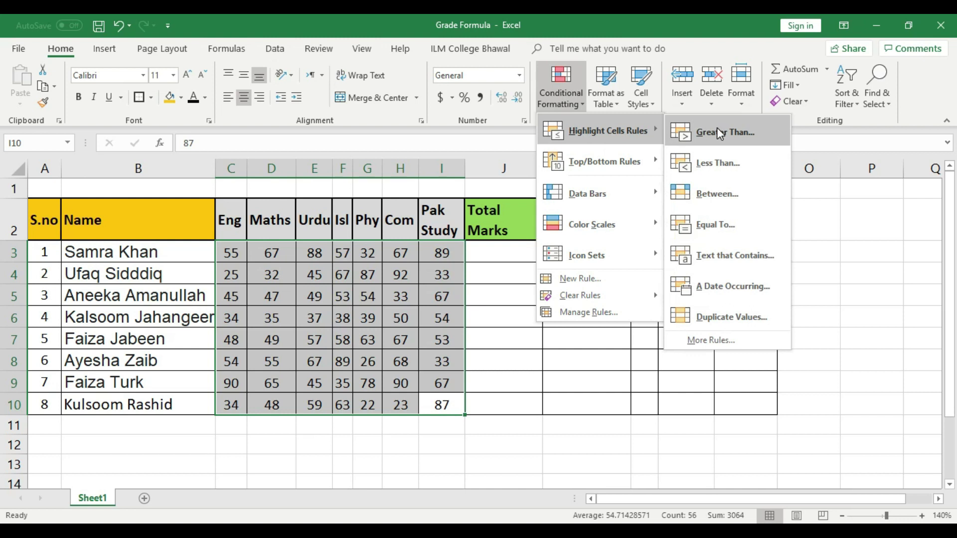
left_click(722, 163)
left_click(236, 187)
key("BackSpace")
key("BackSpace")
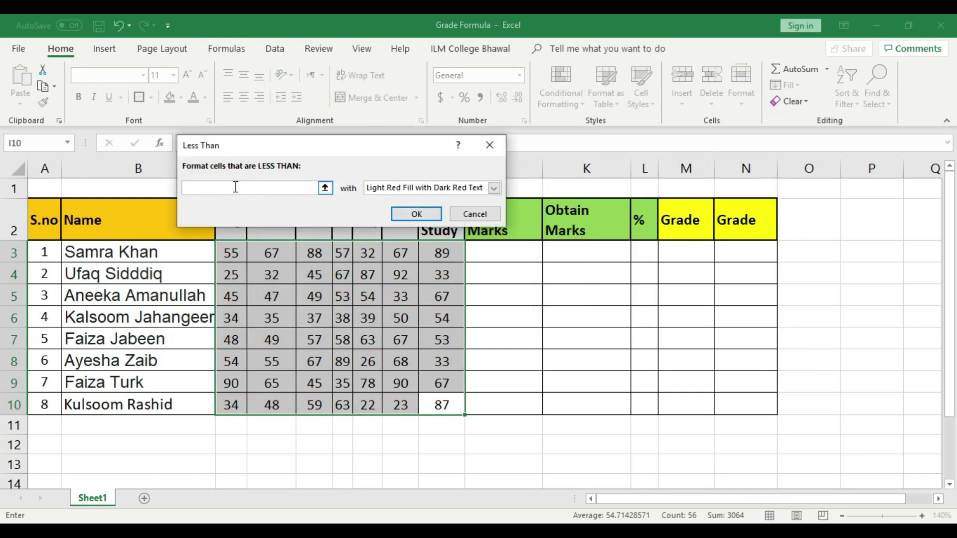
type("33")
left_click(421, 214)
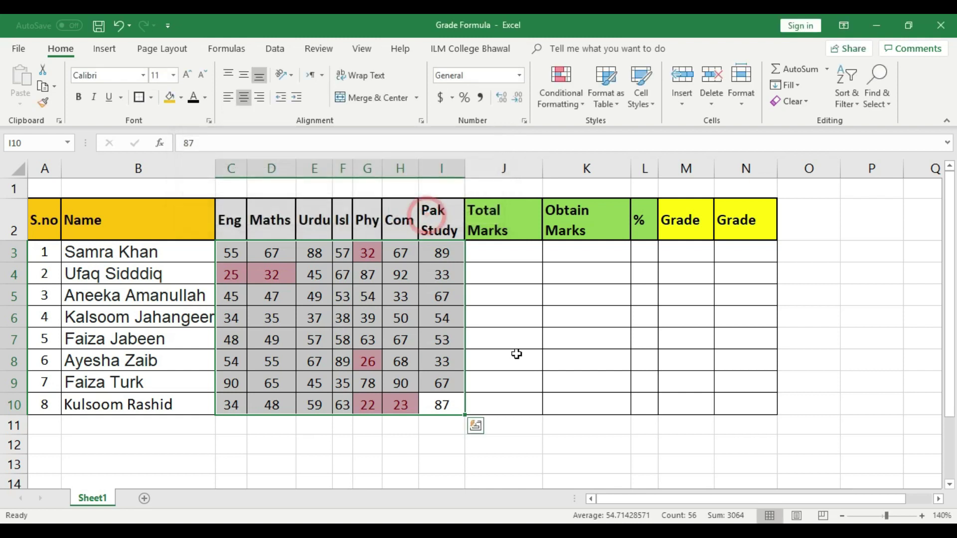
left_click(517, 354)
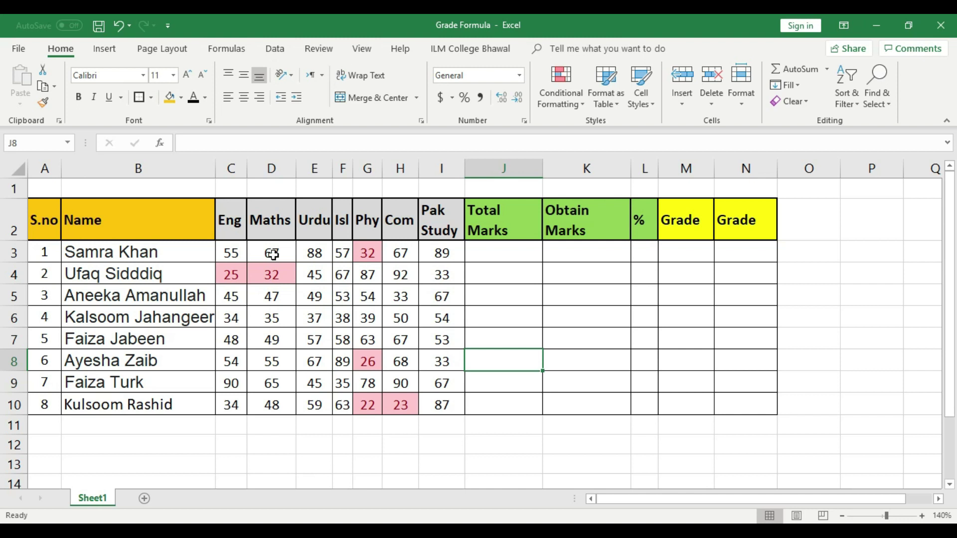
Narrow the Total Marks column to fit its heading.
double_click(543, 168)
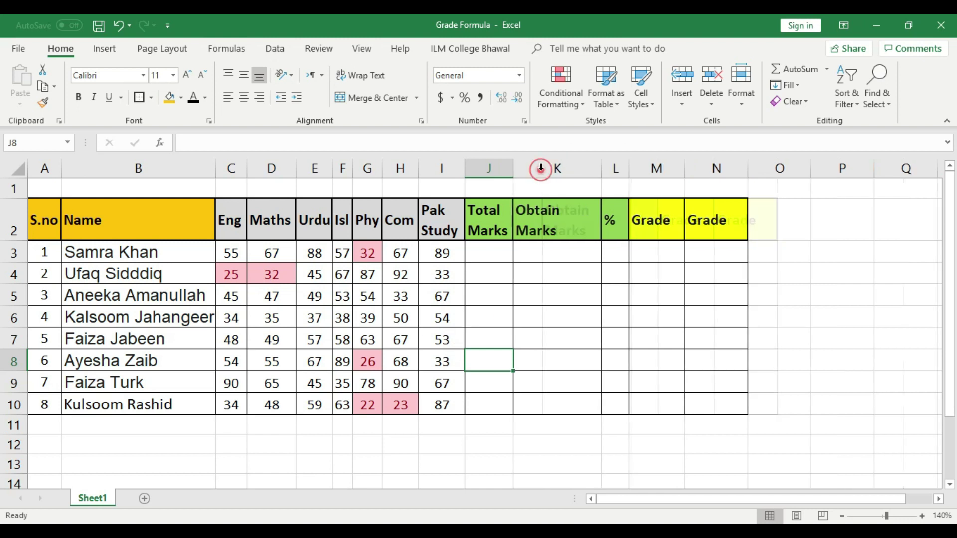
left_click(559, 327)
left_click(492, 258)
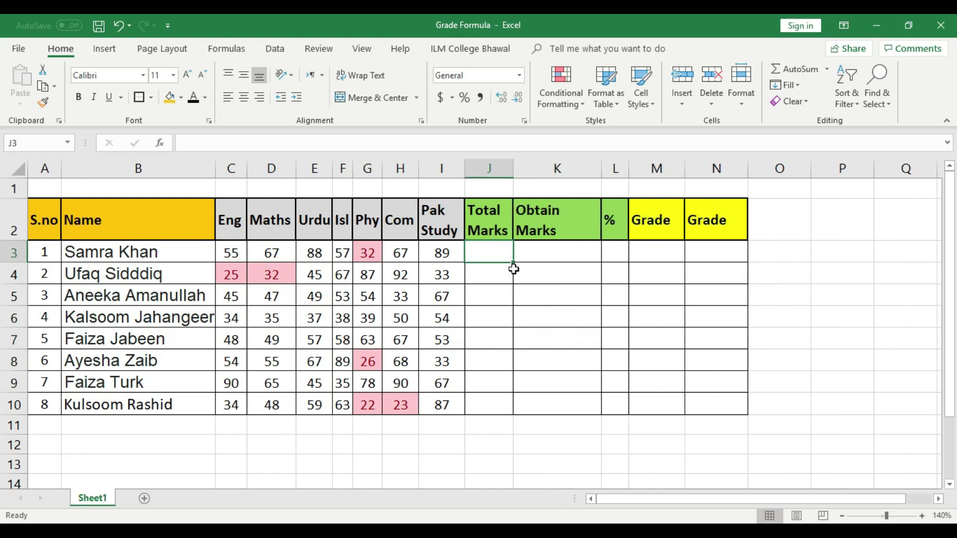
Go through the first student's subject marks in C3:I3 to count the subjects behind the maximum total.
left_click(236, 250)
left_click(270, 252)
left_click(313, 250)
left_click(338, 249)
left_click(359, 249)
left_click(391, 252)
left_click(443, 252)
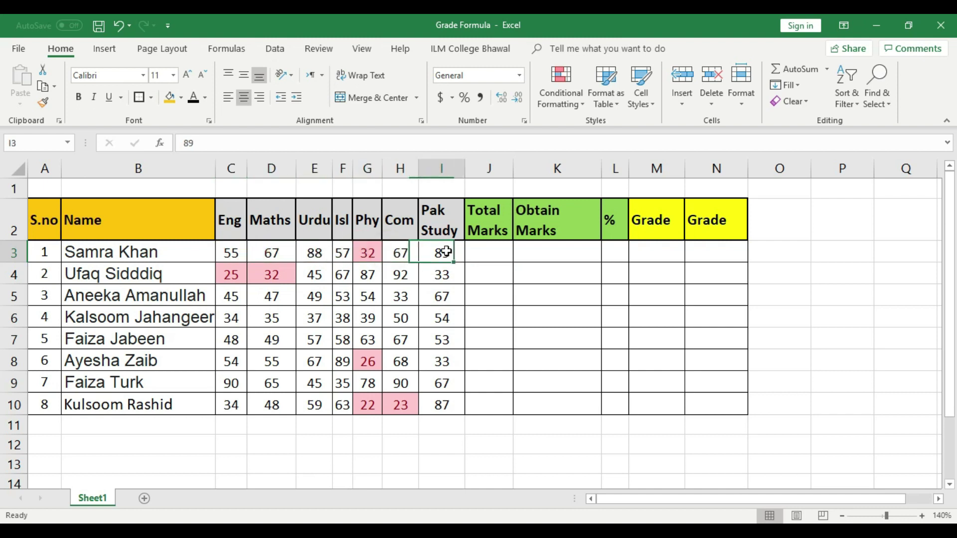
left_click(402, 249)
left_click(369, 252)
left_click(344, 251)
left_click(316, 250)
left_click(287, 252)
left_click(241, 249)
Enter 700 as the total marks in J3, center it and fill it down to J10.
left_click(481, 258)
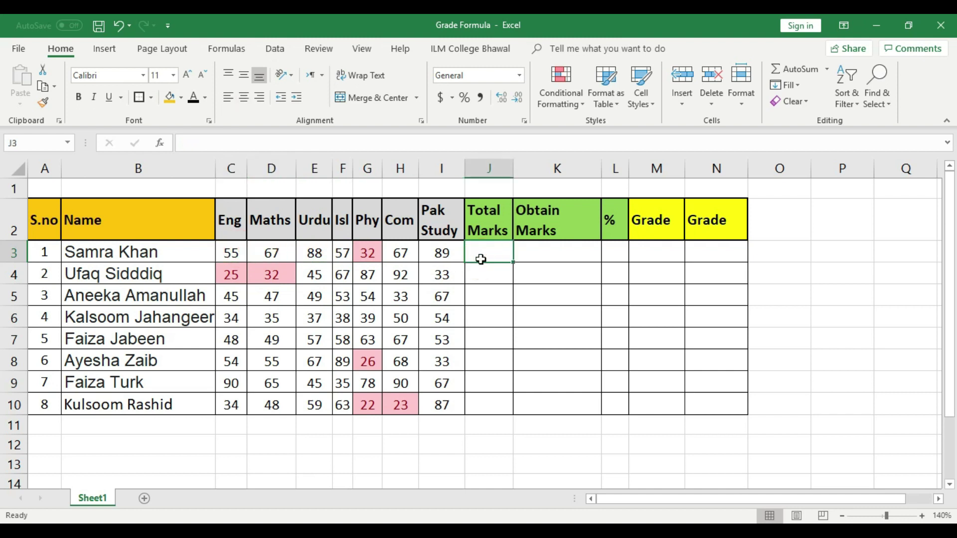
type("700")
left_click(490, 275)
left_click(490, 253)
left_click(244, 97)
left_click_drag(513, 263, 513, 407)
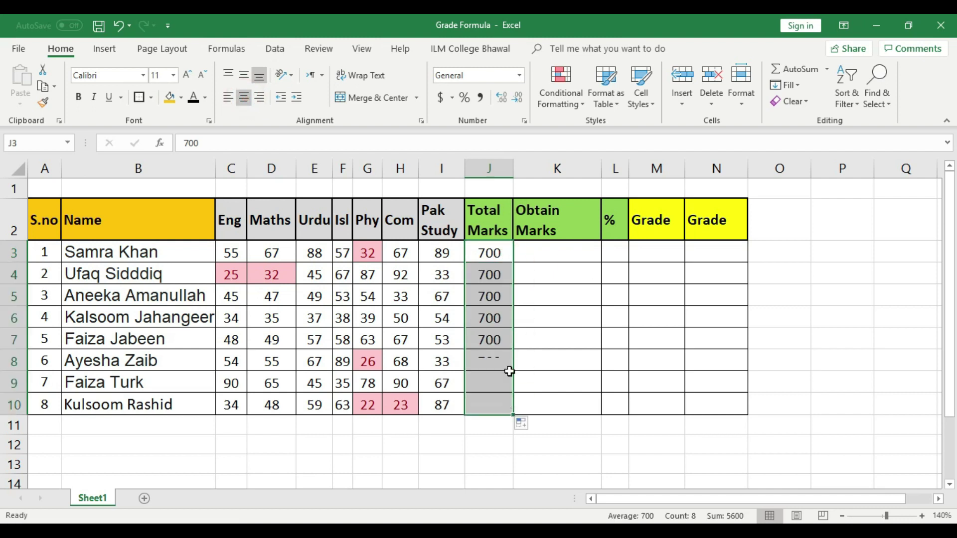
Narrow the Obtain Marks column to fit its heading.
left_click(553, 354)
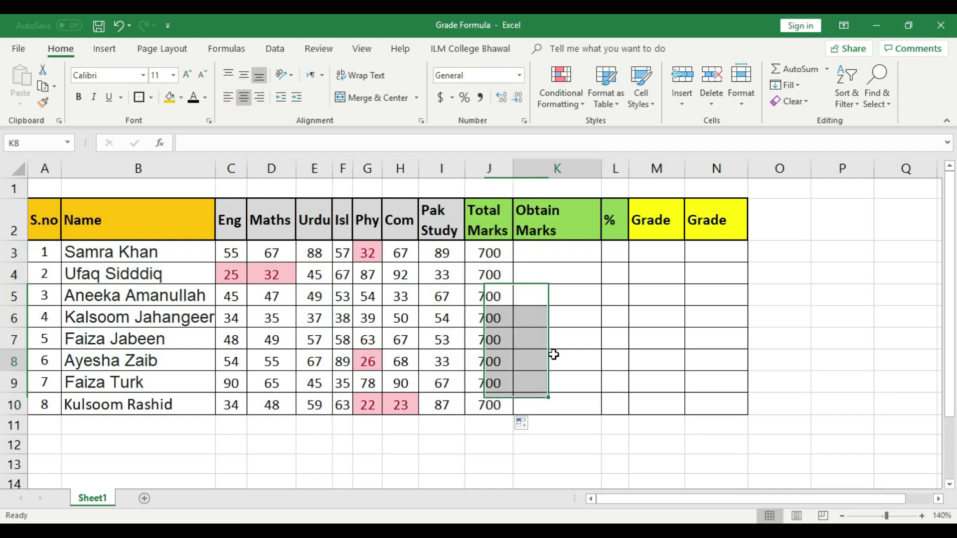
double_click(602, 168)
left_click(921, 516)
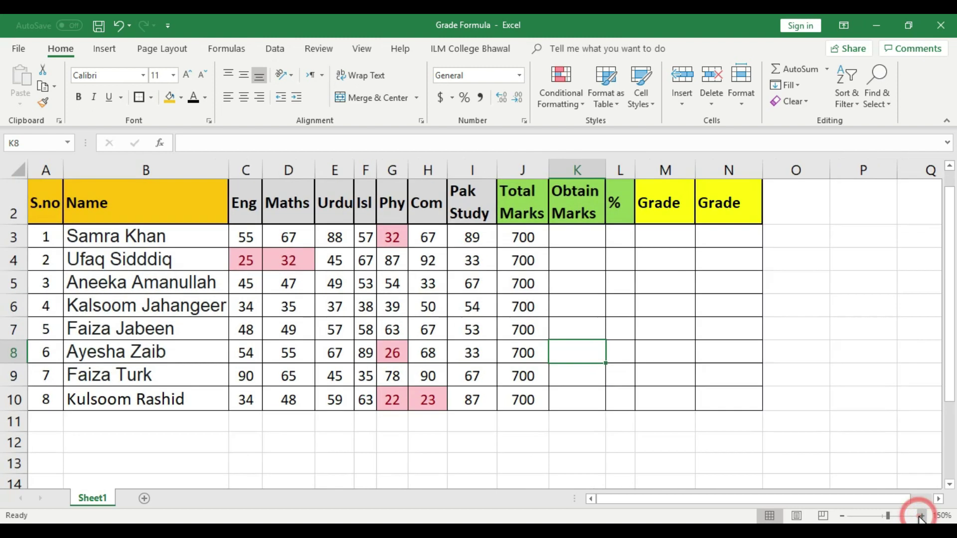
Enter the formula =SUM(C3:I3) in K3 to total the first student's obtained marks.
left_click(581, 255)
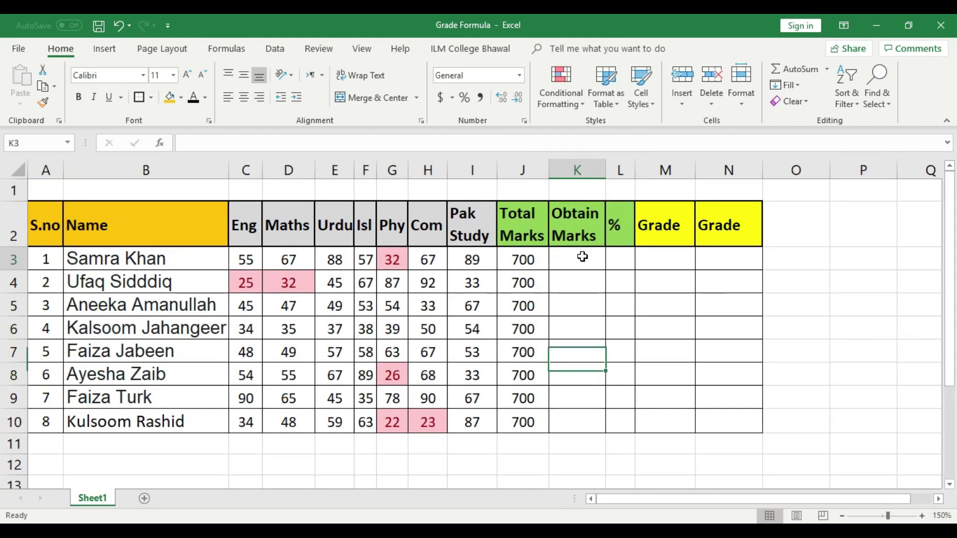
type("=")
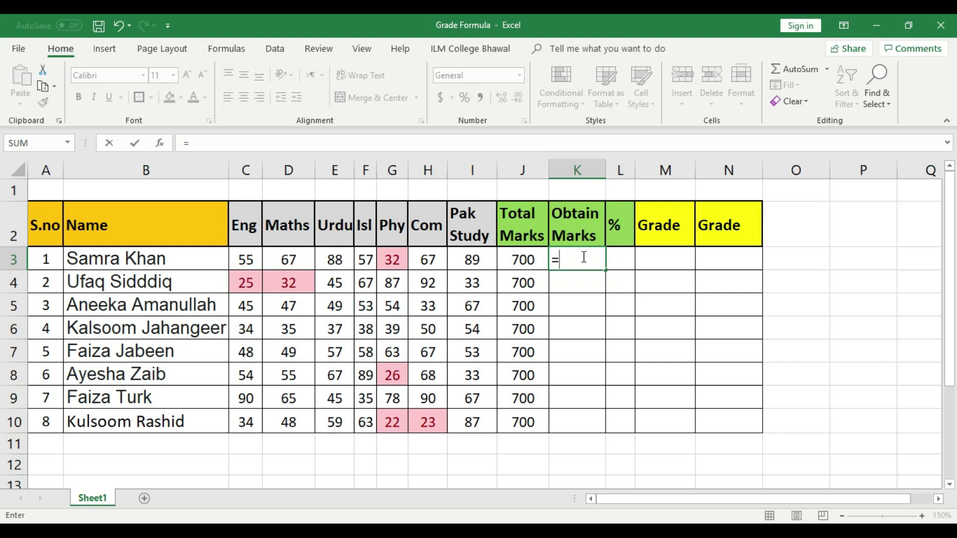
type("sum")
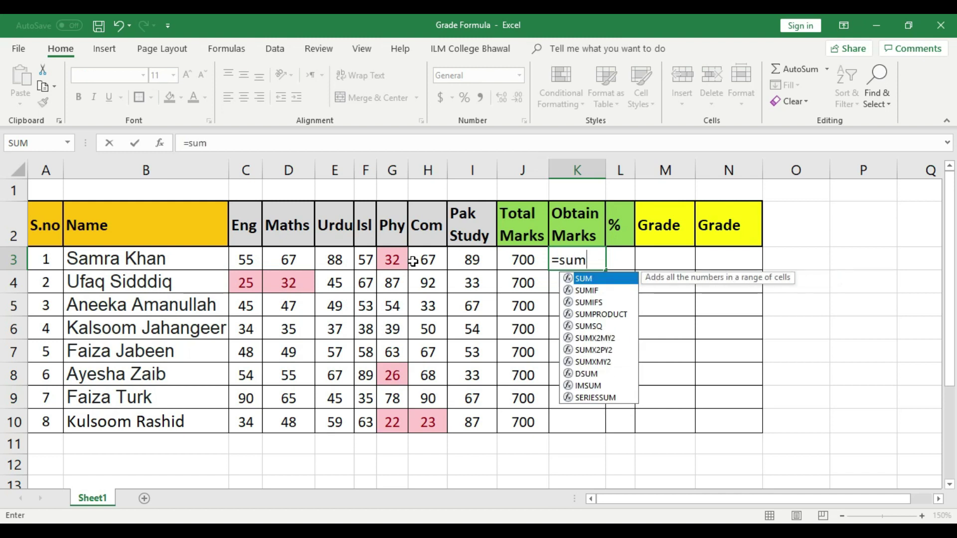
type("(")
left_click_drag(244, 259, 466, 258)
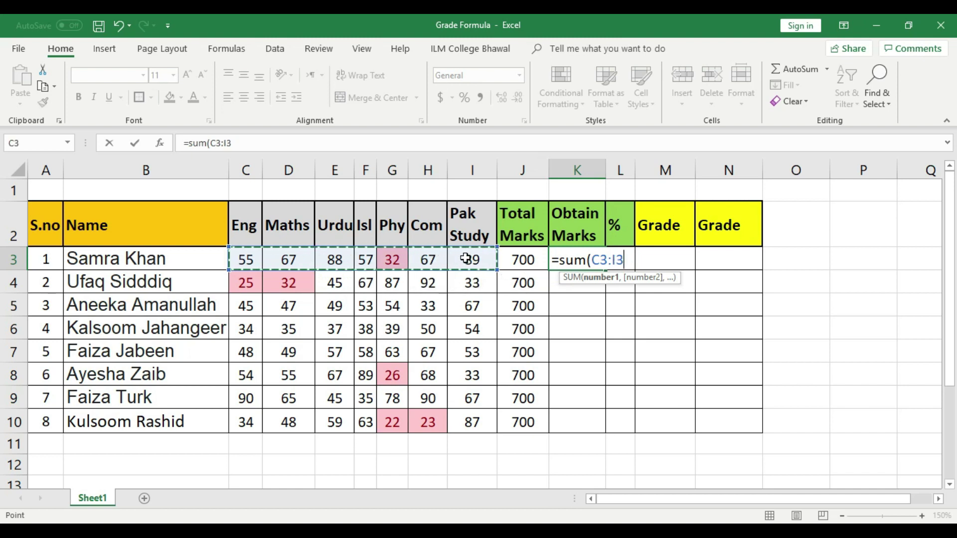
type(")")
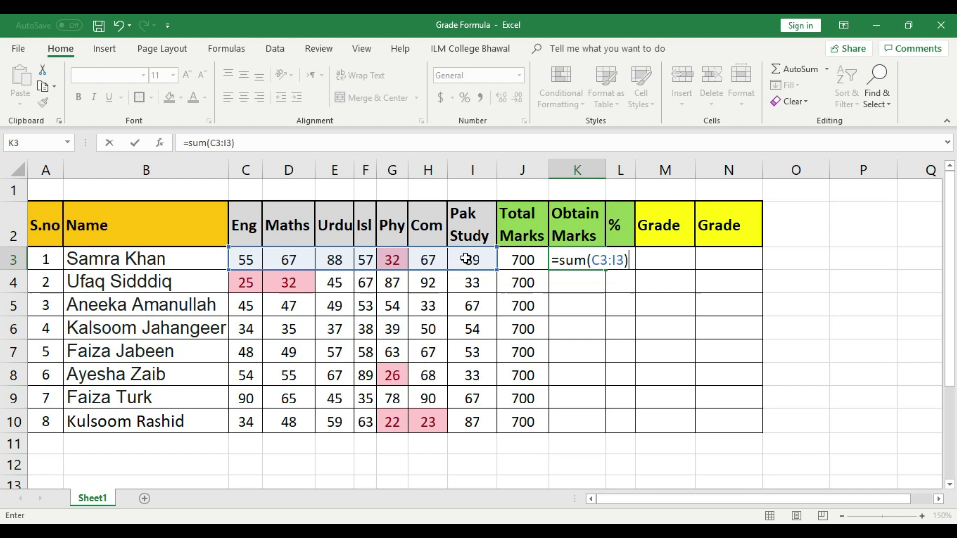
key("Return")
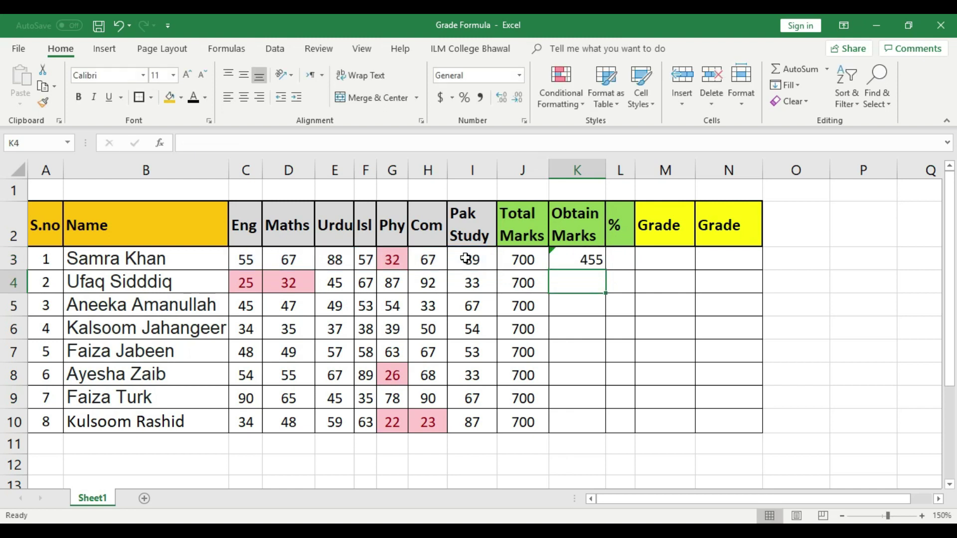
Center the obtained marks in K3 horizontally.
left_click(591, 260)
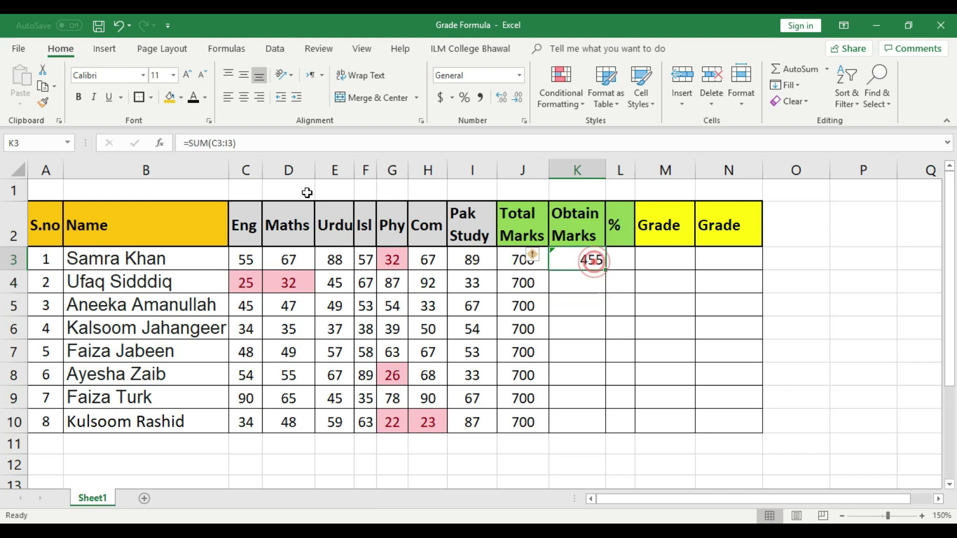
left_click(246, 98)
left_click(553, 333)
Try to ignore the formula error flagged on K3 and fill its formula down to K10.
left_click(580, 263)
left_click(534, 256)
left_click(574, 260)
left_click(532, 255)
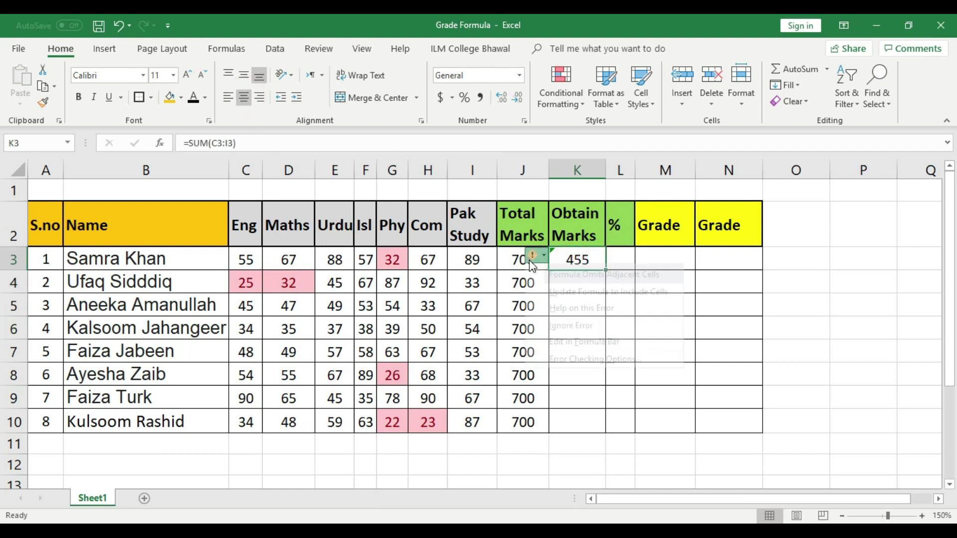
left_click(563, 325)
left_click_drag(607, 270, 606, 436)
key("ctrl+z")
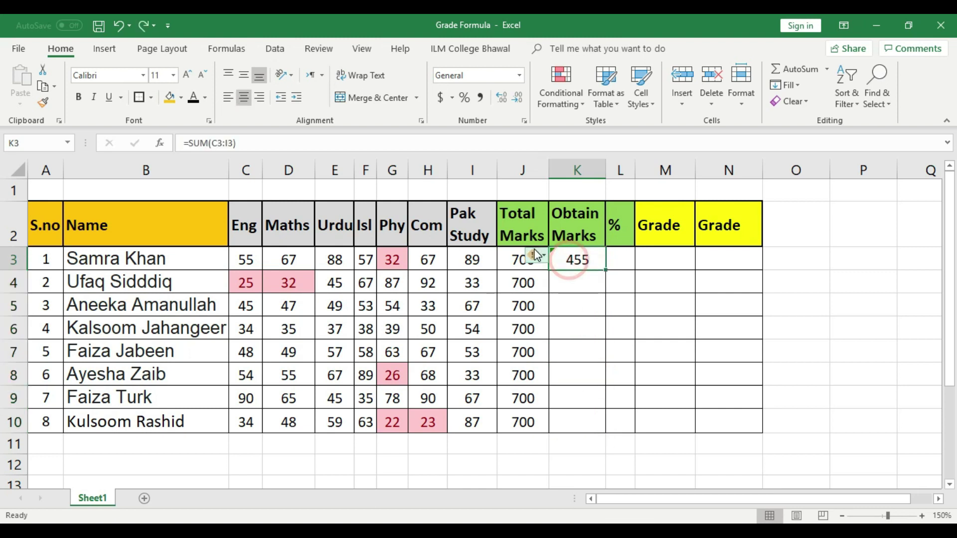
Check the SUM formula in K3 and set its flagged formula error to be ignored.
left_click(600, 322)
left_click(580, 261)
left_click(220, 143)
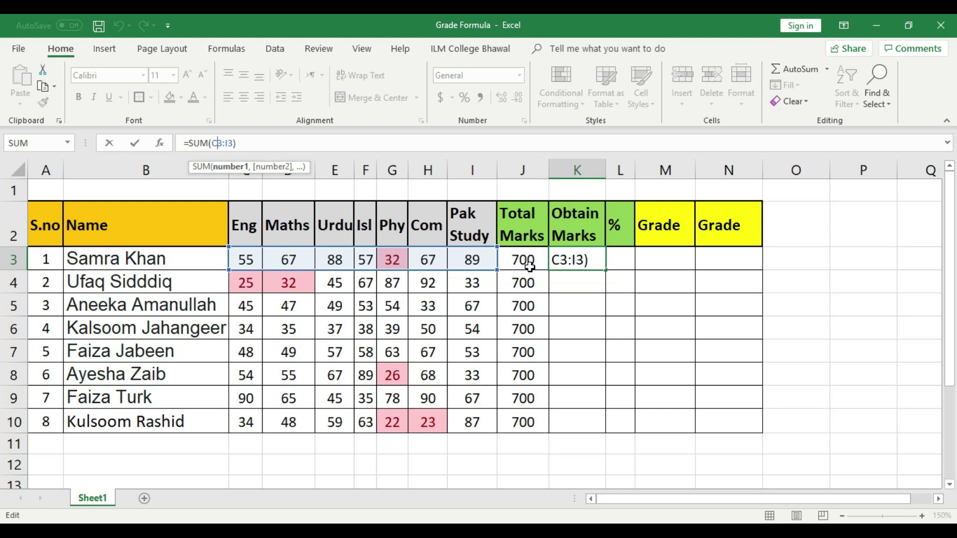
key("Return")
left_click(561, 256)
left_click(537, 255)
left_click(572, 325)
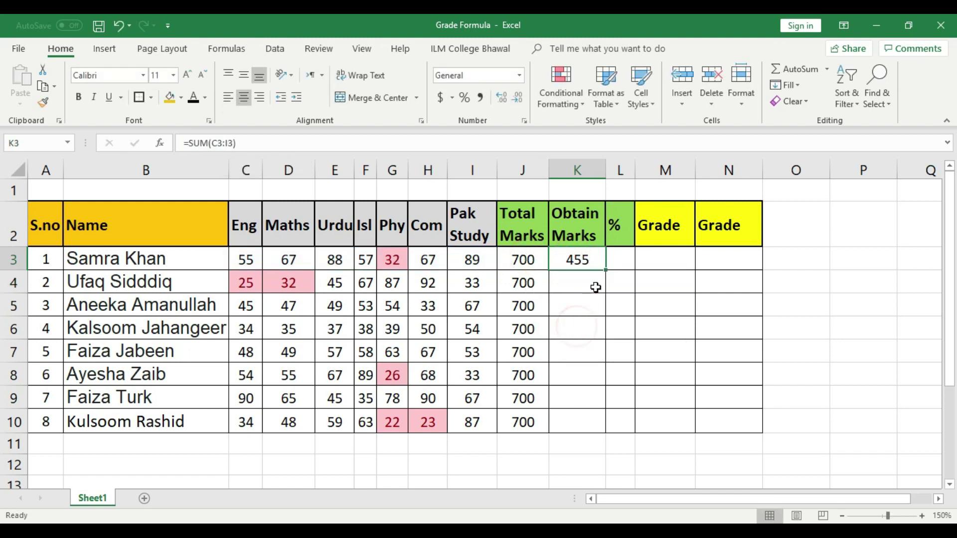
Fill the obtained marks formula from K3 down to K10 and ignore the formula errors flagged on K4:K10.
left_click_drag(606, 269, 603, 427)
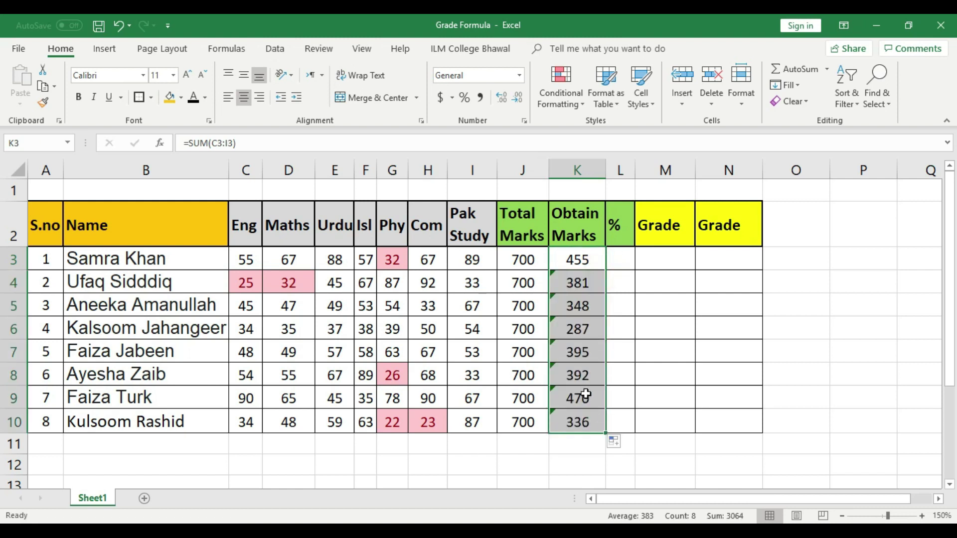
left_click_drag(578, 282, 568, 421)
left_click(534, 279)
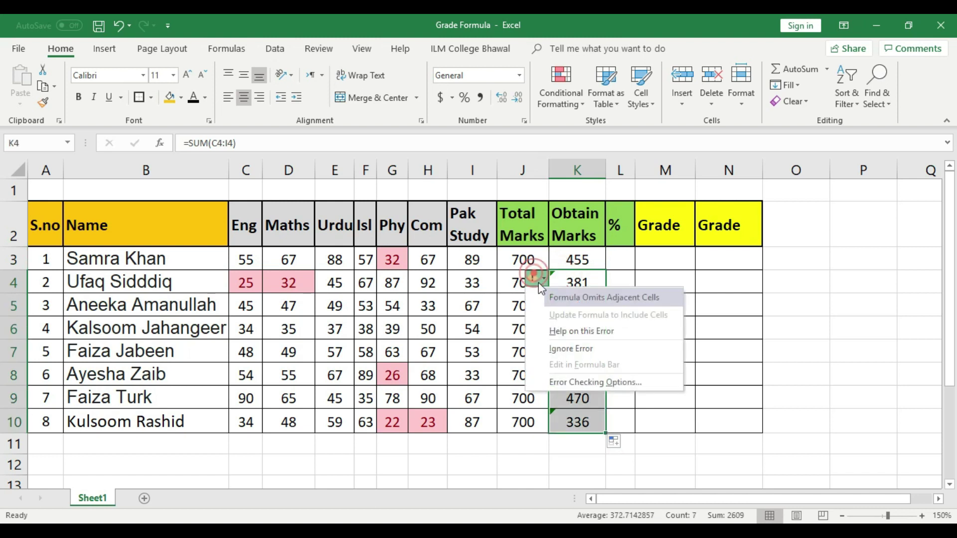
left_click(566, 344)
left_click(655, 324)
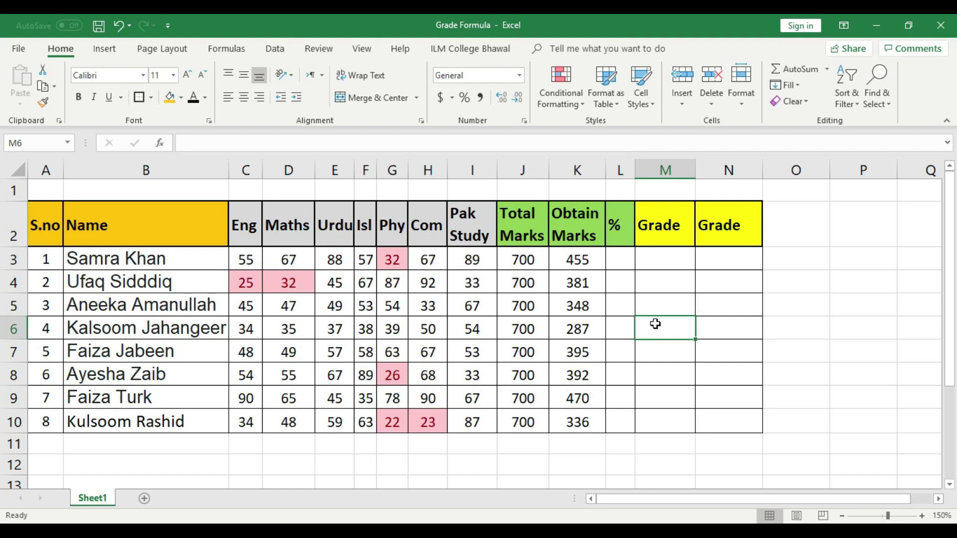
Center the two Grade headings in M2:N2 and widen columns M and N.
double_click(673, 218)
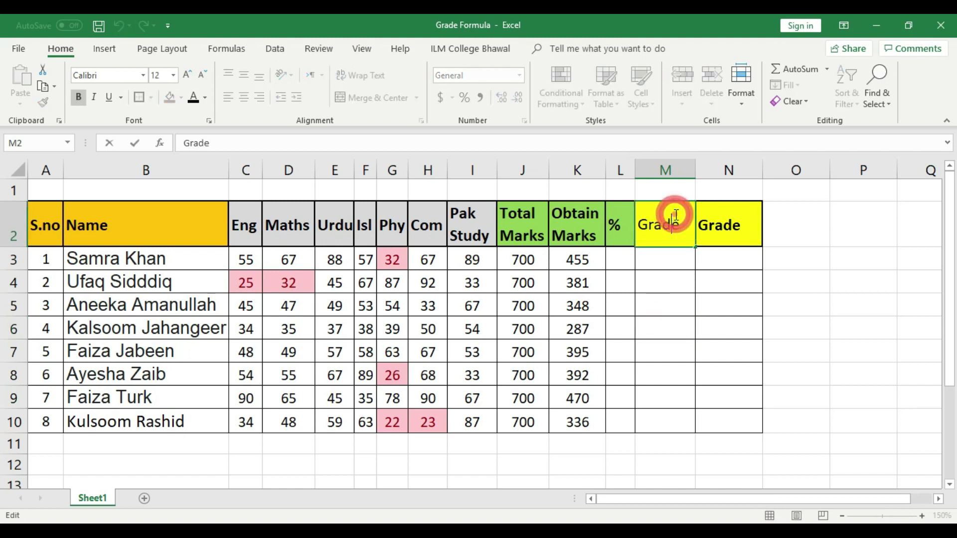
left_click(667, 249)
left_click_drag(689, 228, 728, 225)
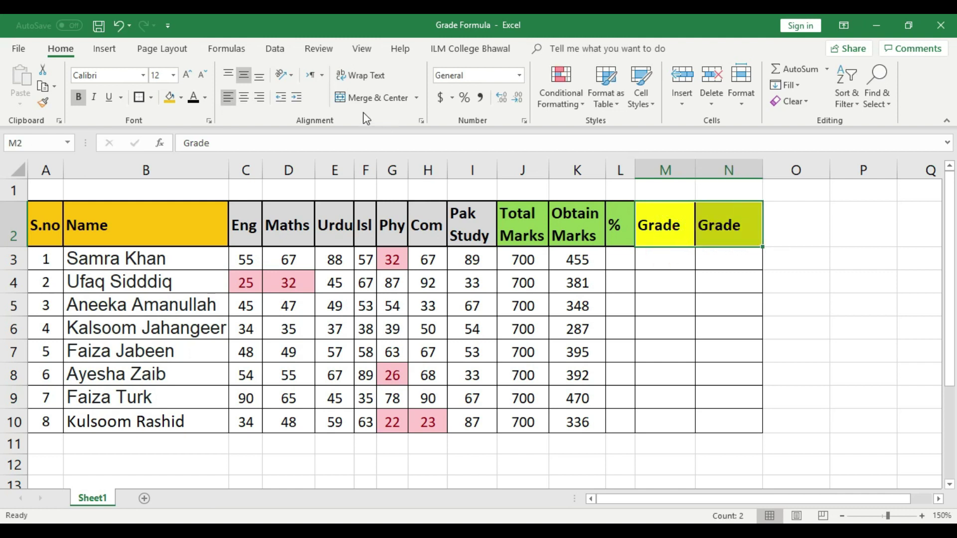
left_click(250, 96)
left_click_drag(696, 169, 704, 169)
left_click_drag(771, 169, 797, 169)
left_click_drag(704, 169, 713, 169)
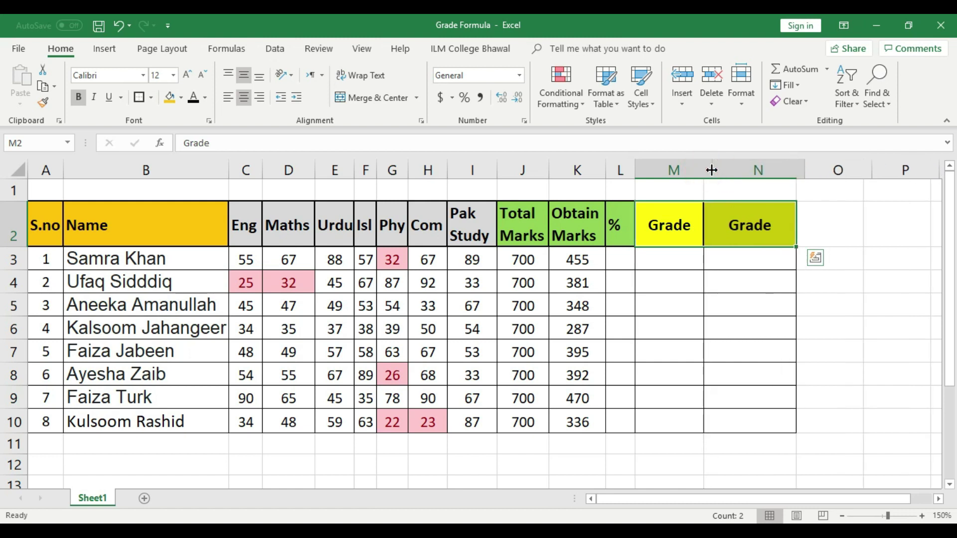
Change the heading in M2 to Grade Num, with Num on a second line.
double_click(680, 215)
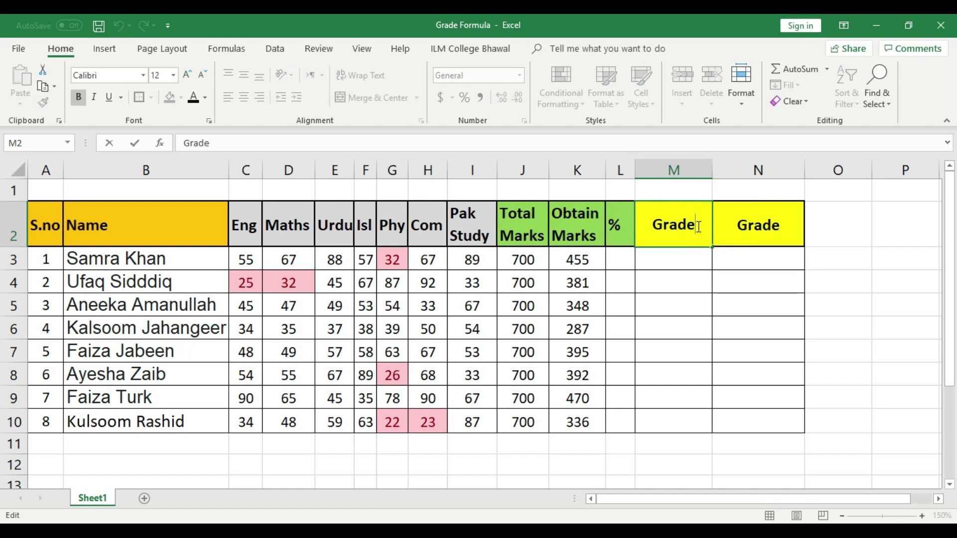
key("Return")
left_click(697, 226)
double_click(697, 227)
type("Num")
left_click(680, 224)
double_click(680, 224)
key("alt+Return")
left_click(710, 304)
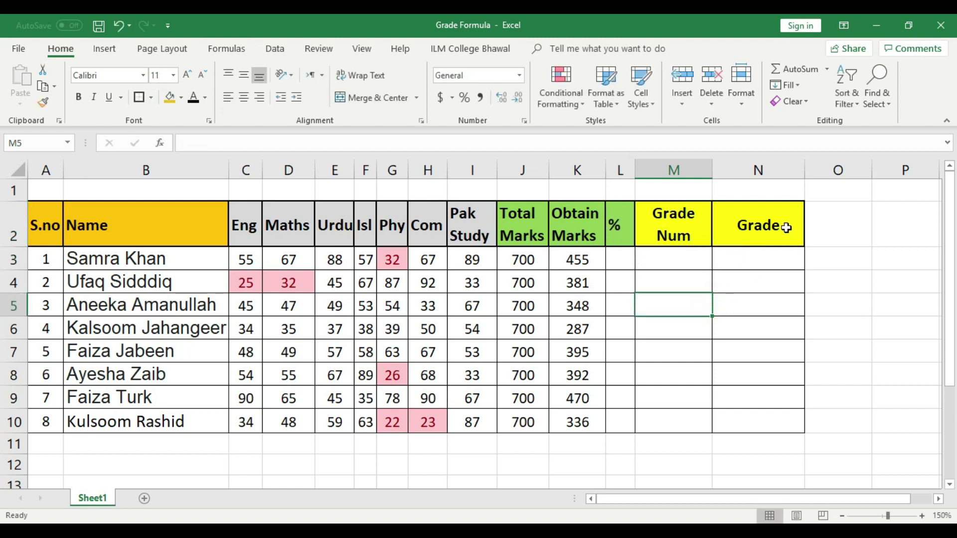
Change the heading in N2 to Grade %, with the % sign on a second line.
double_click(786, 225)
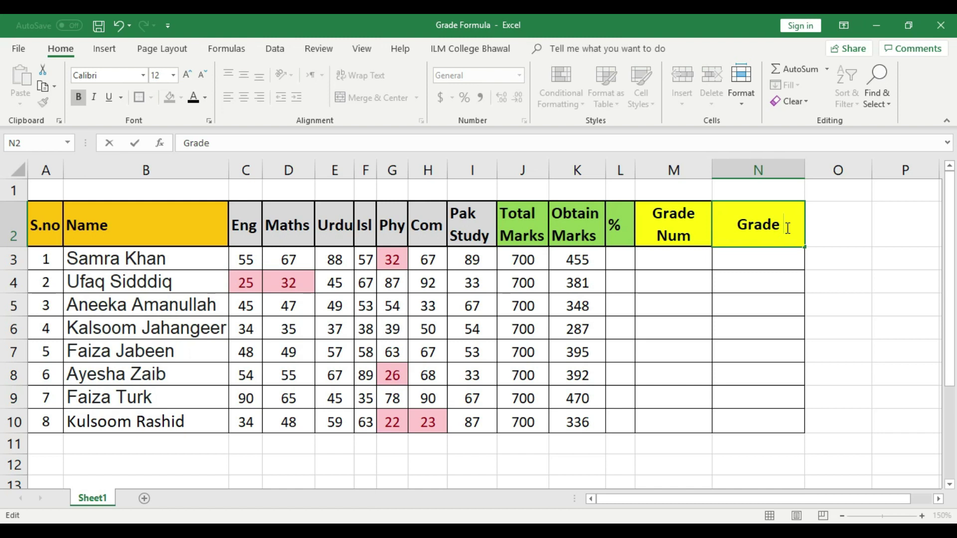
type("%")
left_click(783, 266)
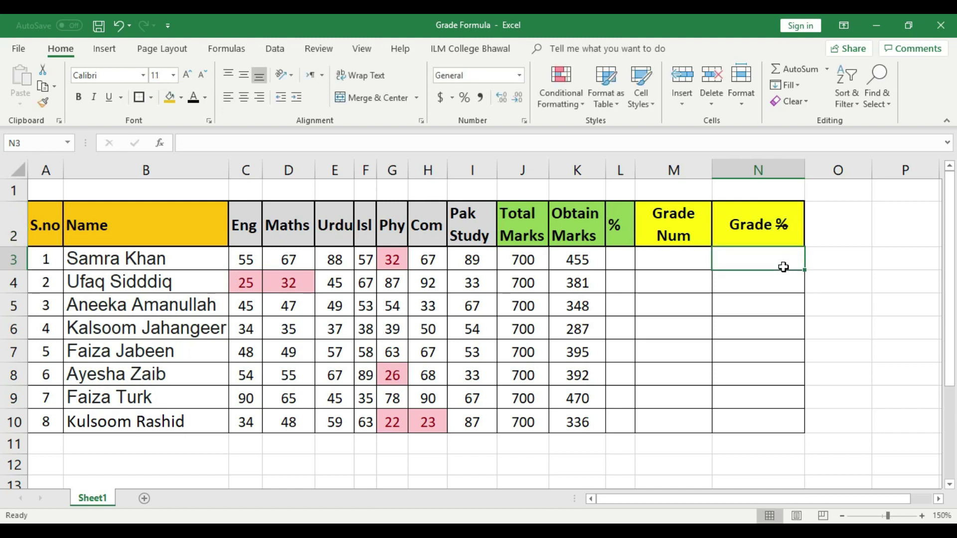
double_click(779, 238)
key("alt+Return")
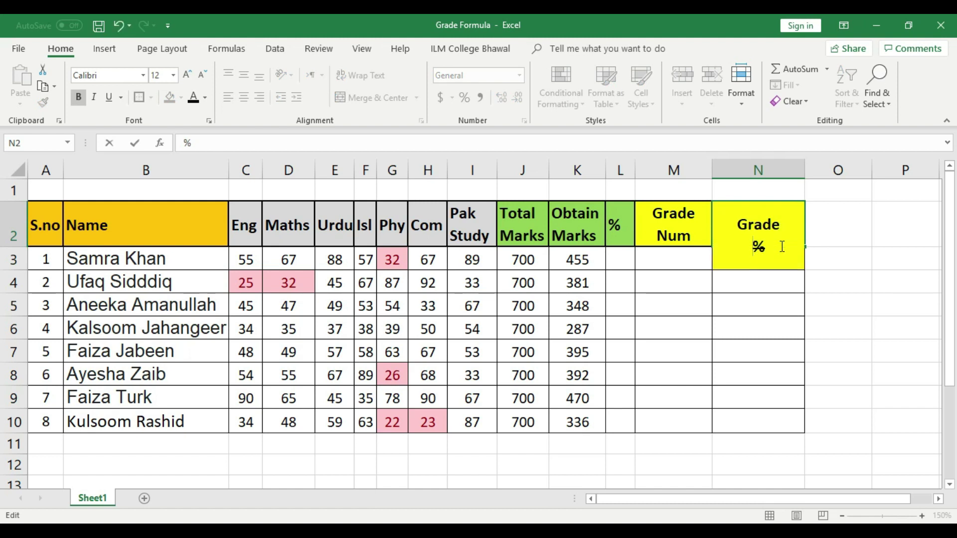
left_click(766, 313)
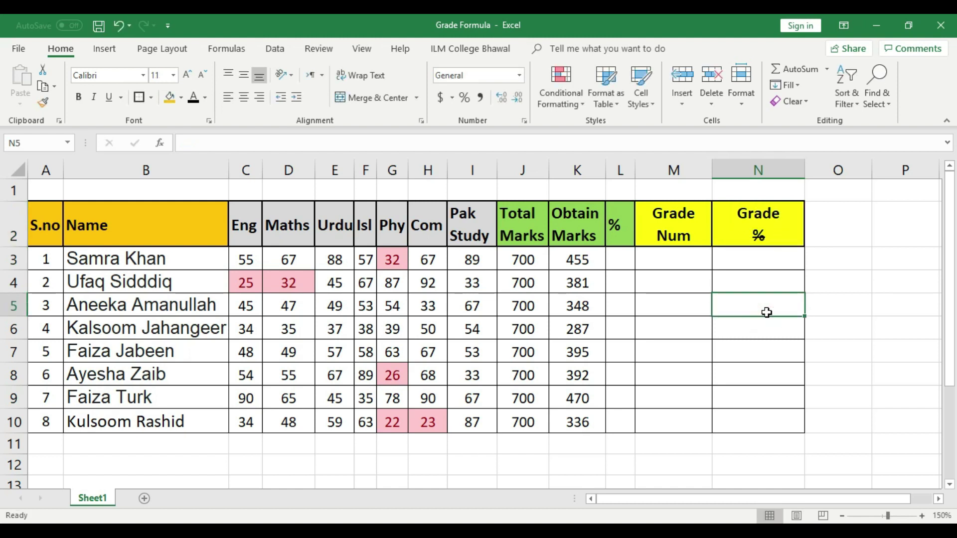
Widen column L slightly and center the % heading in L2.
double_click(635, 170)
left_click_drag(626, 170, 640, 172)
left_click(620, 224)
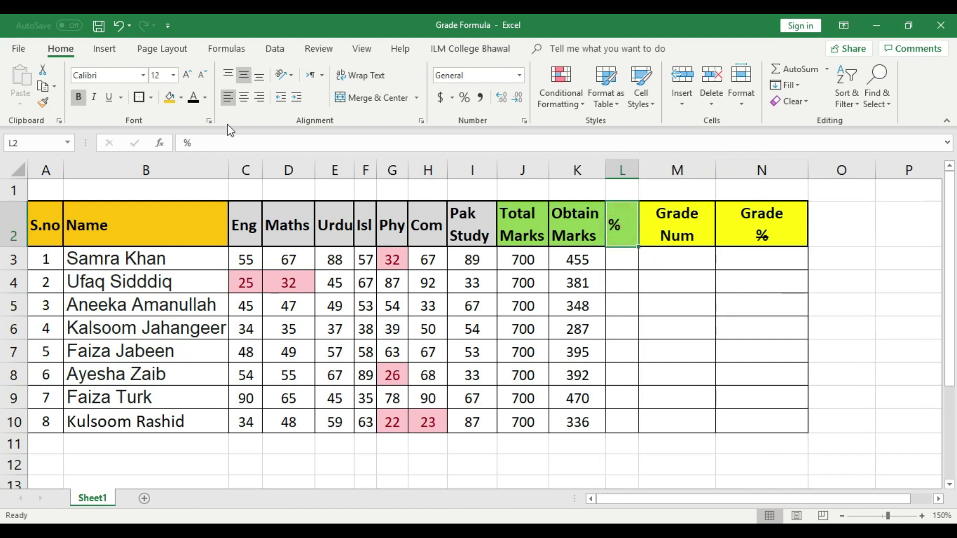
left_click(250, 103)
left_click(690, 321)
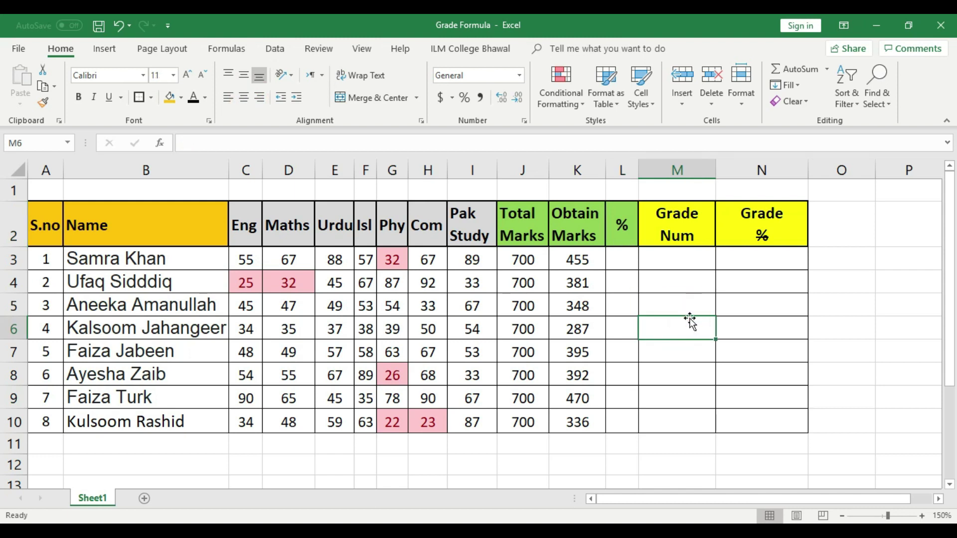
Fill the obtained marks in K3:K10 with yellow.
left_click(529, 257)
left_click_drag(529, 269, 523, 282)
left_click_drag(578, 260, 588, 418)
left_click(679, 367)
left_click_drag(578, 259, 577, 422)
left_click(181, 97)
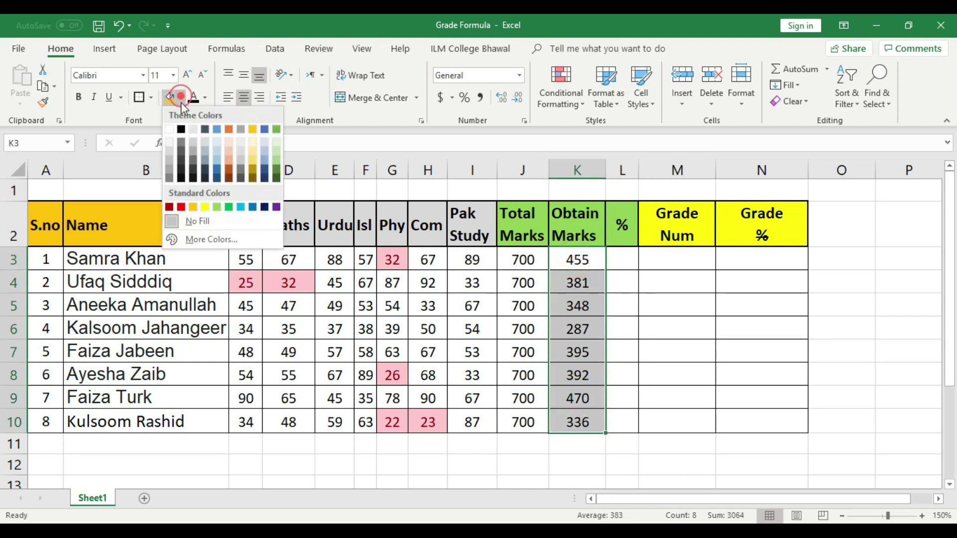
left_click(205, 208)
left_click(647, 344)
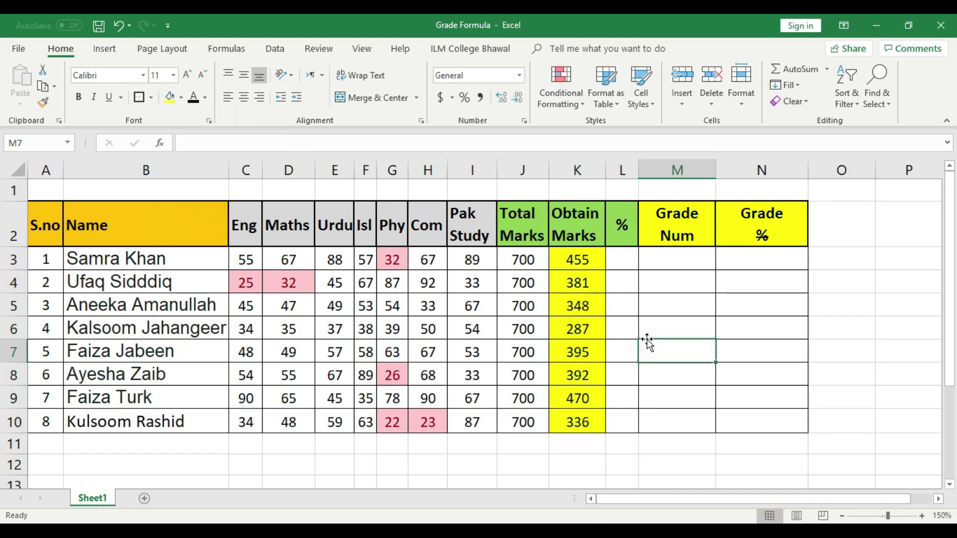
Merge and center A11:C11 below the table and enter the label Grade Contidon.
left_click(686, 262)
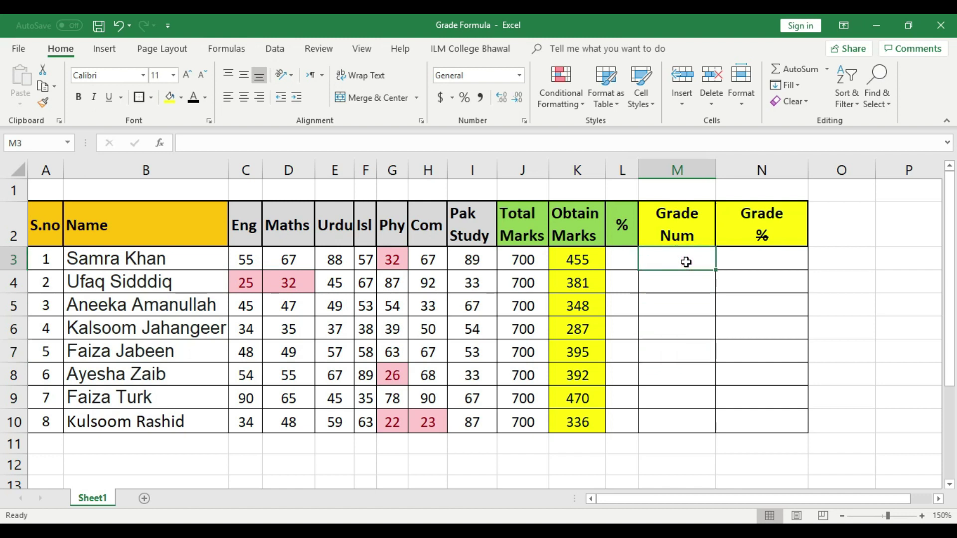
left_click_drag(42, 447, 254, 446)
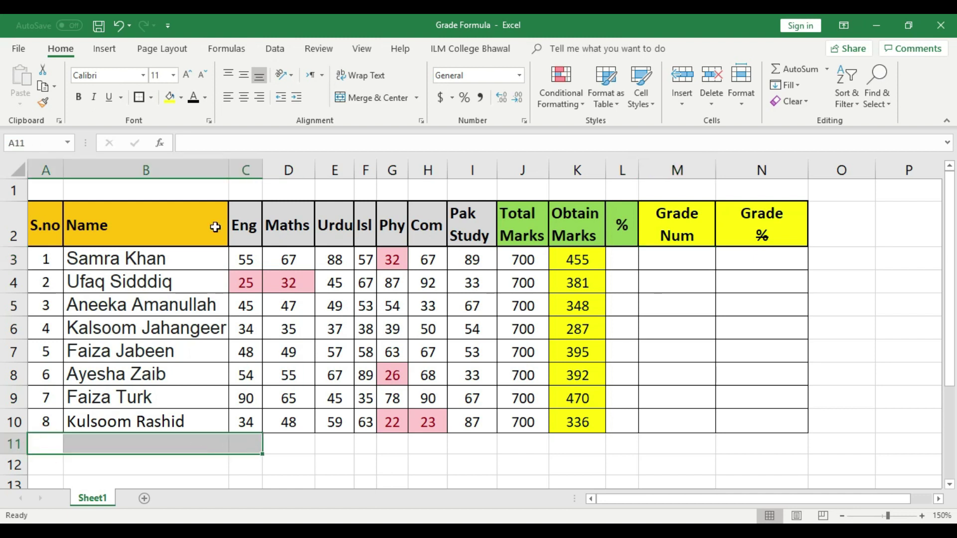
left_click(378, 96)
left_click(139, 480)
double_click(85, 448)
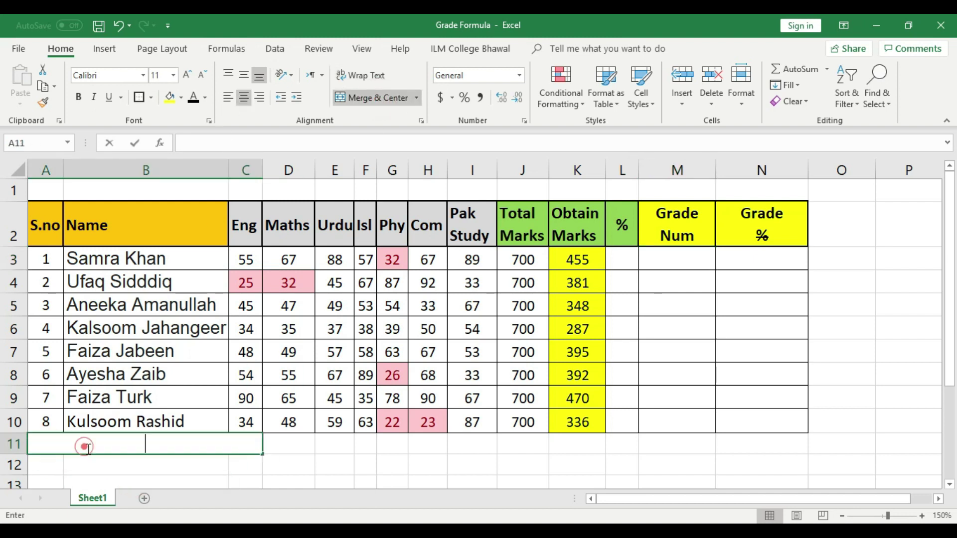
type("Gra")
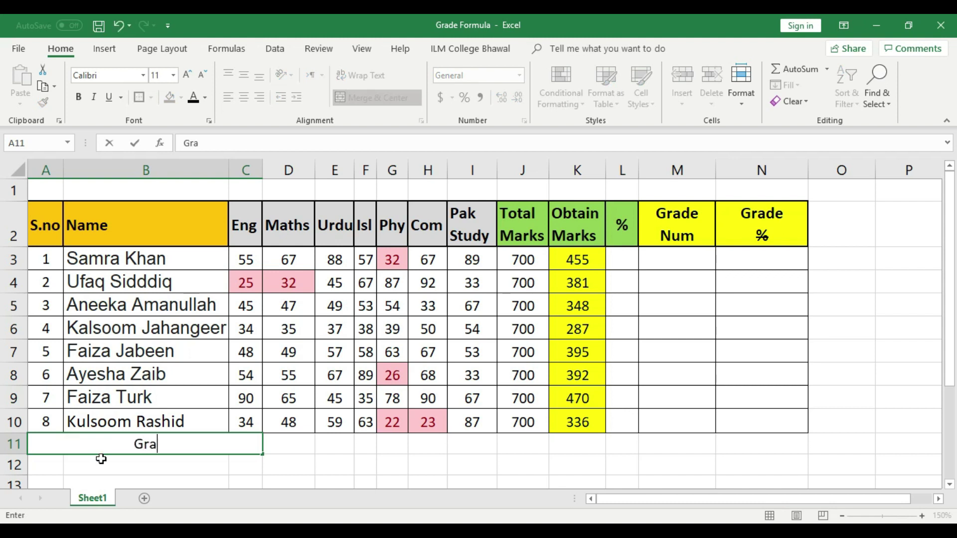
type("de Contidon")
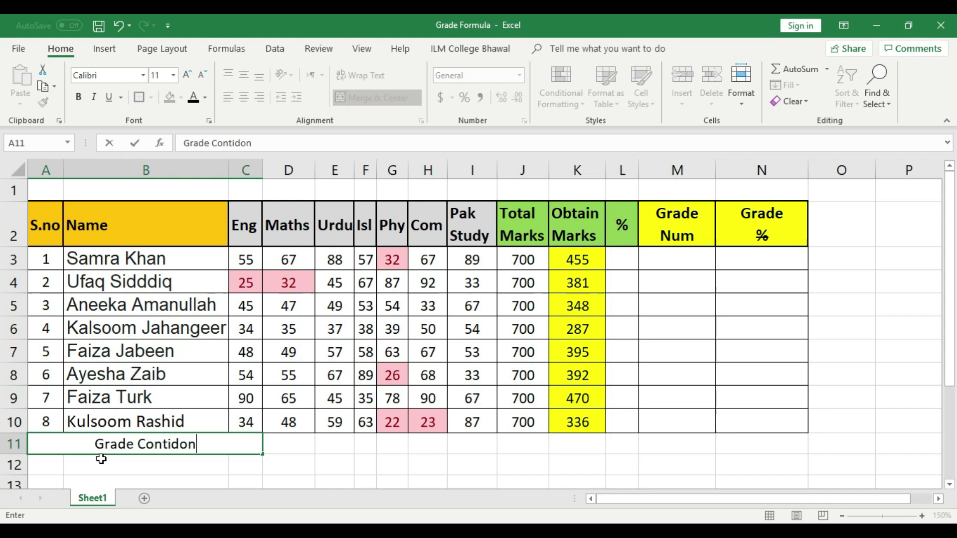
left_click(301, 457)
Add an outside border and a yellow fill to the merged Grade Contidon cell.
left_click(214, 445)
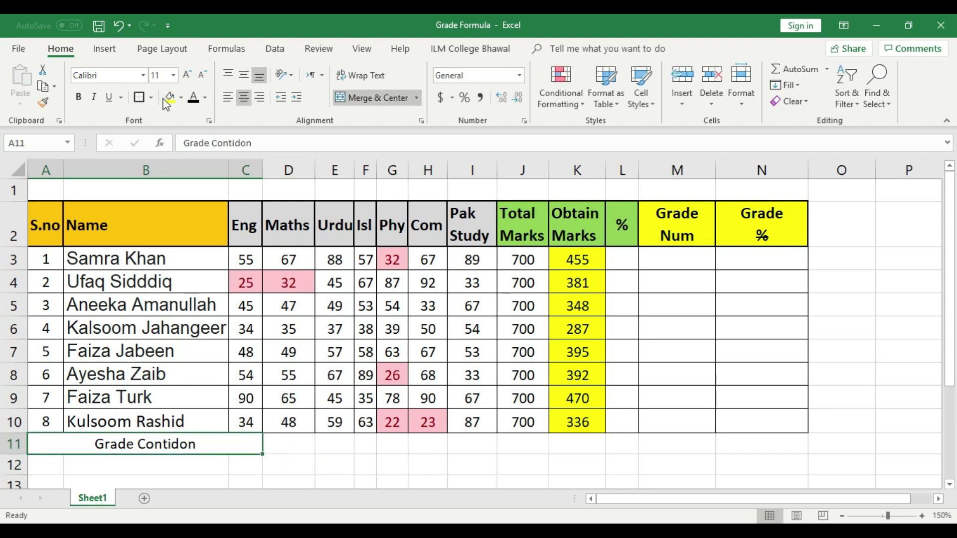
left_click(181, 97)
left_click(140, 98)
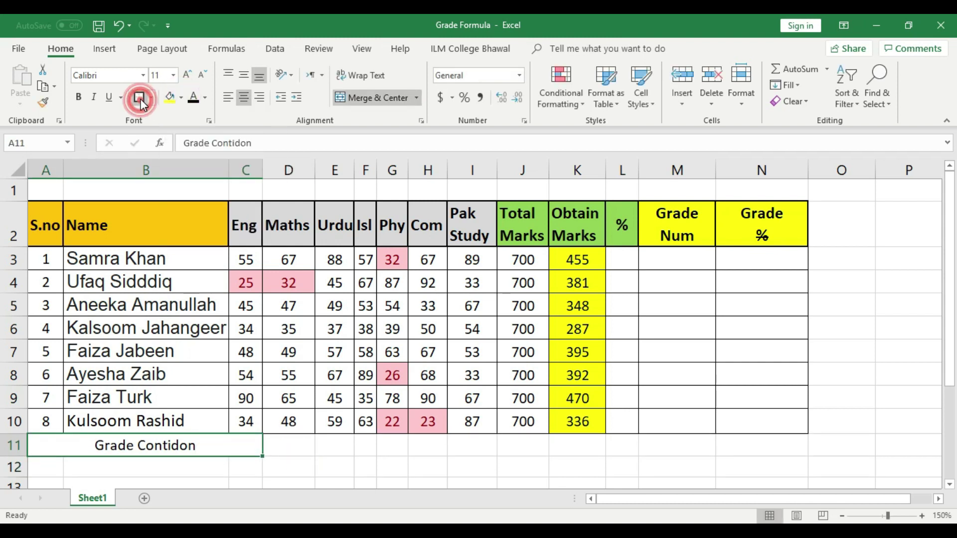
left_click(179, 98)
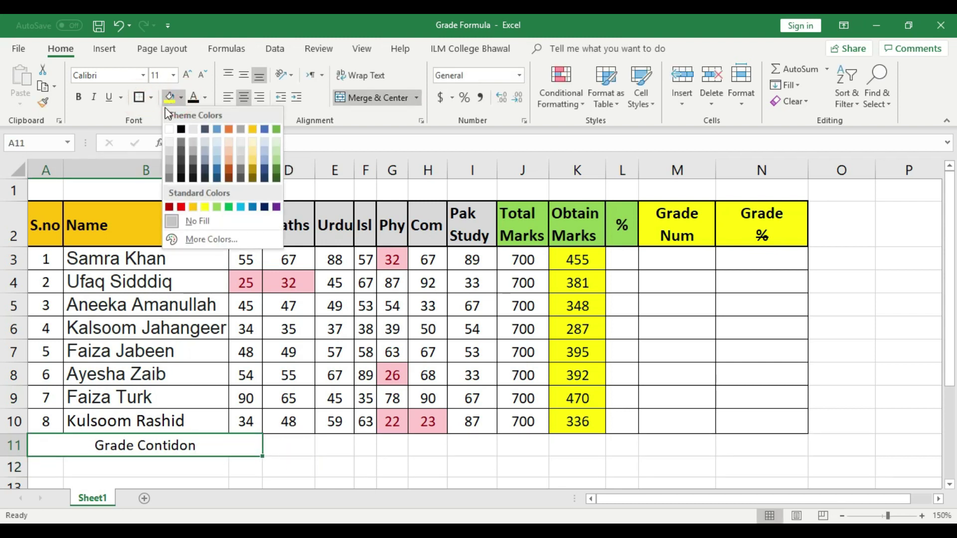
left_click(204, 207)
left_click(300, 450)
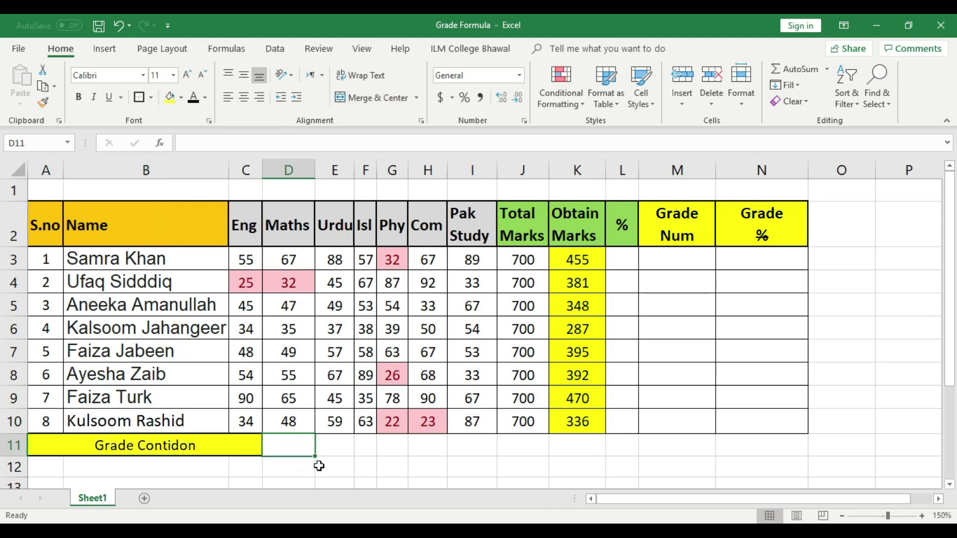
Extend the merged Grade Contidon label over A11:C12, align it to the middle vertically and enlarge its font to 14.
left_click_drag(112, 439, 125, 466)
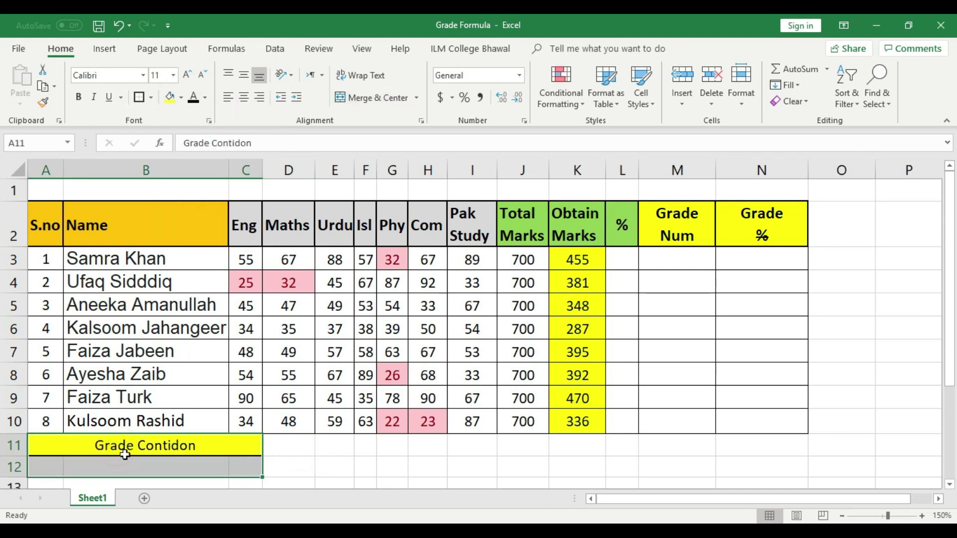
left_click(363, 96)
left_click(363, 96)
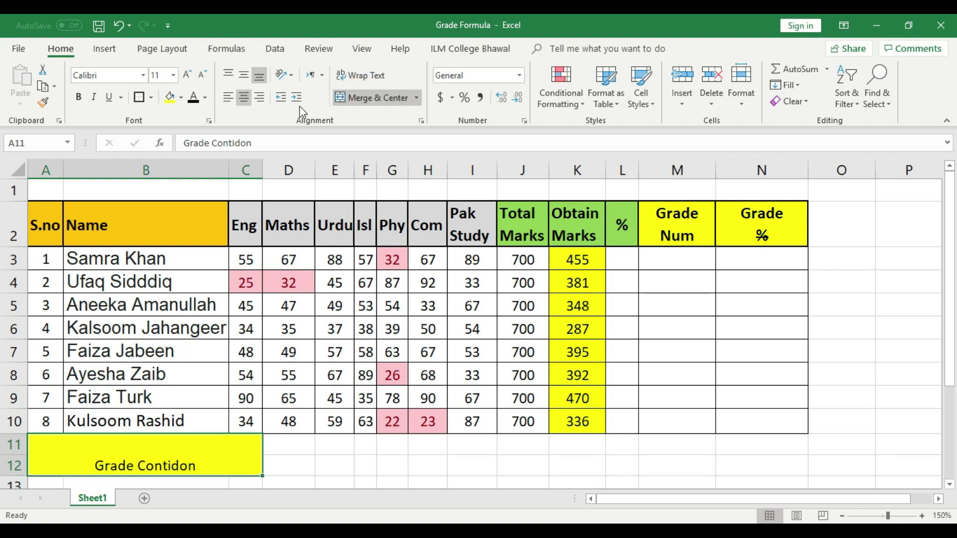
left_click(243, 73)
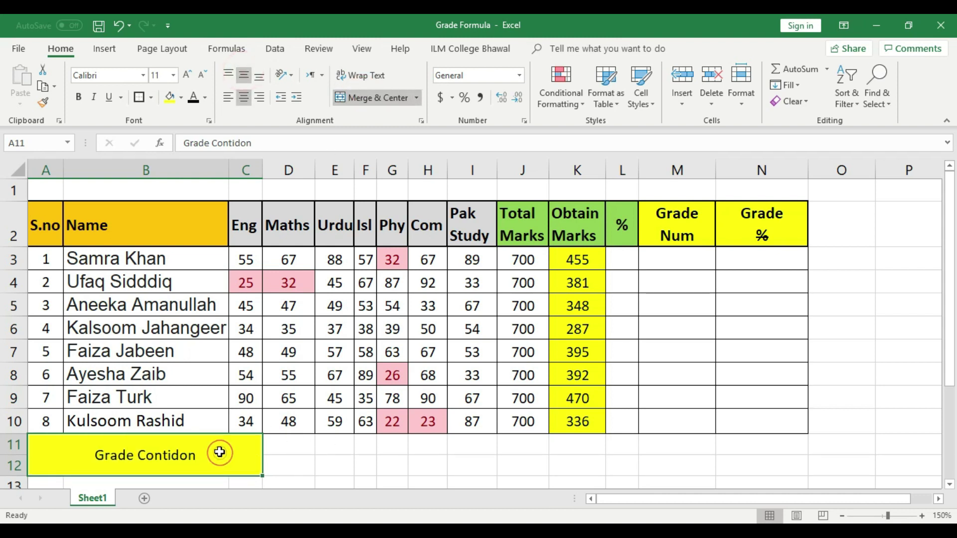
left_click(187, 75)
left_click(187, 74)
left_click(363, 459)
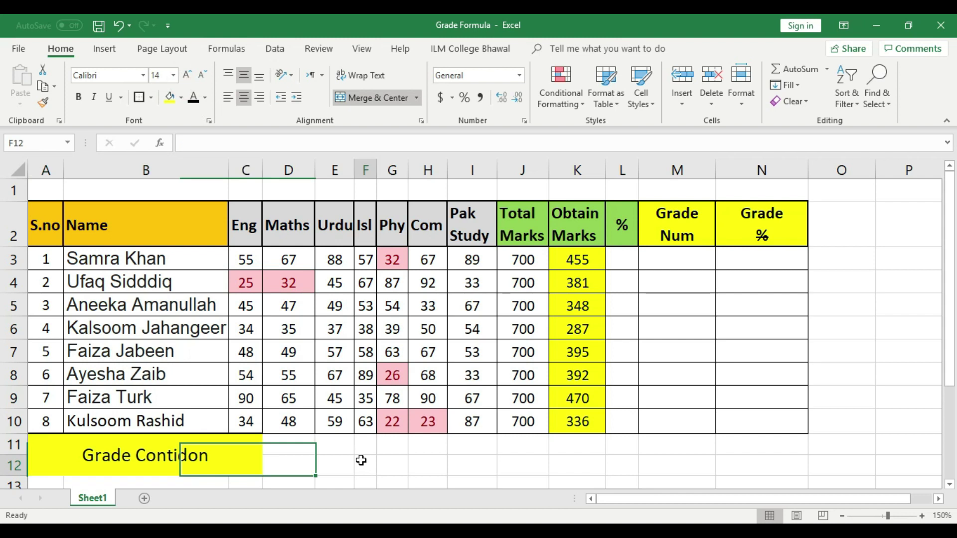
Enter 450 in D11 beside the Grade Contidon label and center it.
left_click(306, 456)
left_click(299, 447)
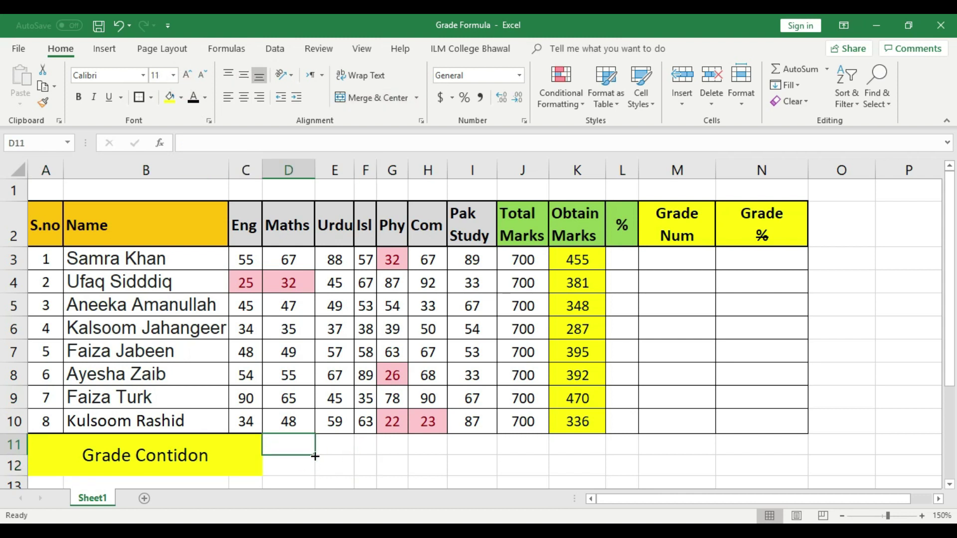
type("450")
left_click(349, 477)
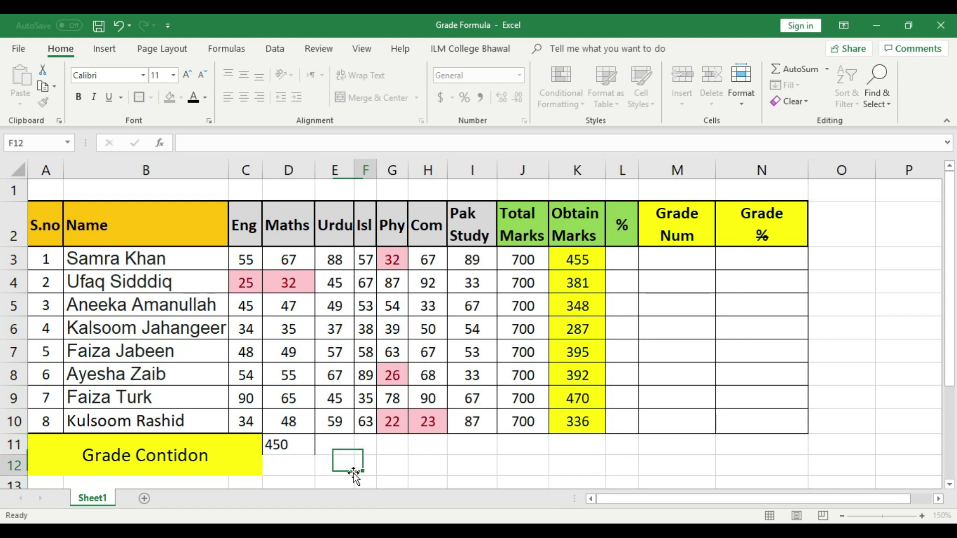
left_click(301, 448)
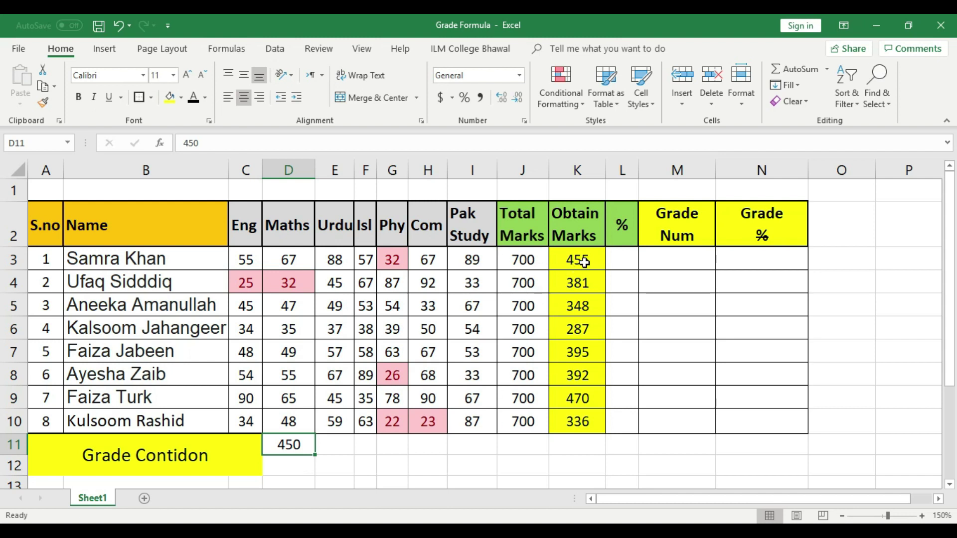
Replace the content of D11 with the condition 650 >.
left_click(291, 470)
left_click(293, 446)
left_click(292, 446)
type("650")
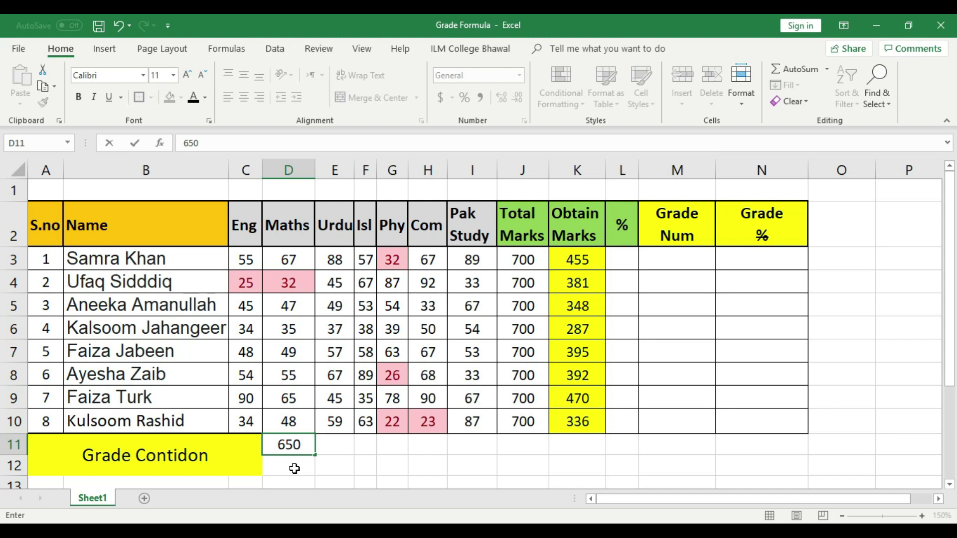
type(" >")
Enter the grade A+ in D12 under the first condition and center it.
left_click(294, 469)
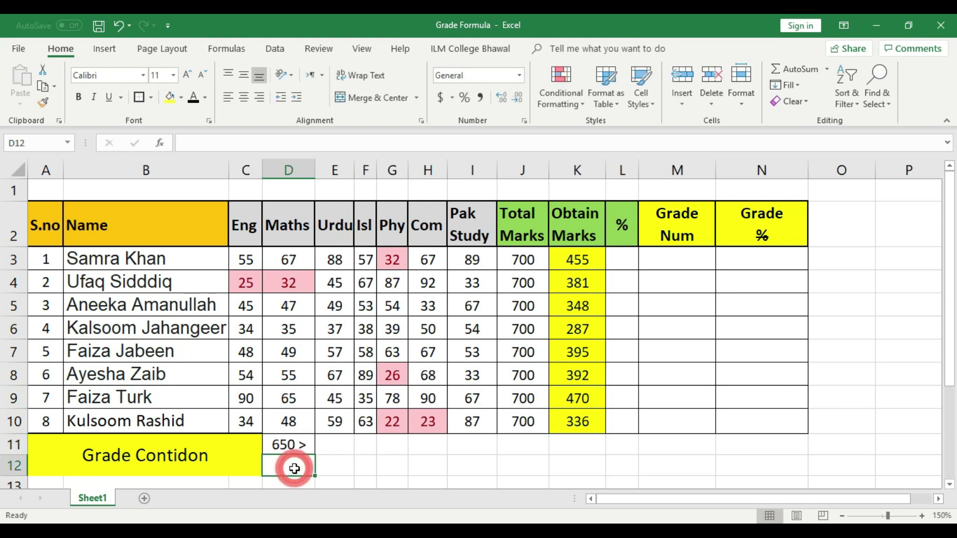
type("A")
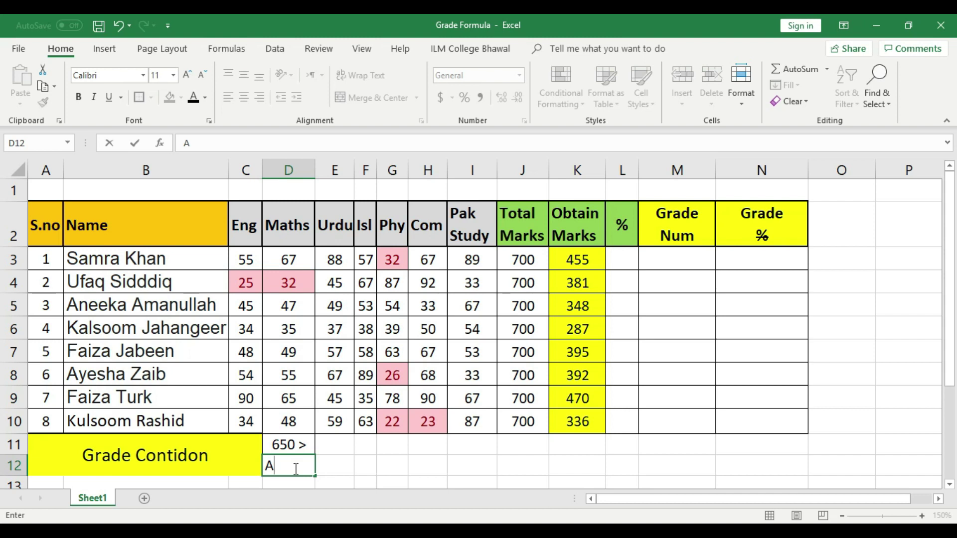
left_click(319, 466)
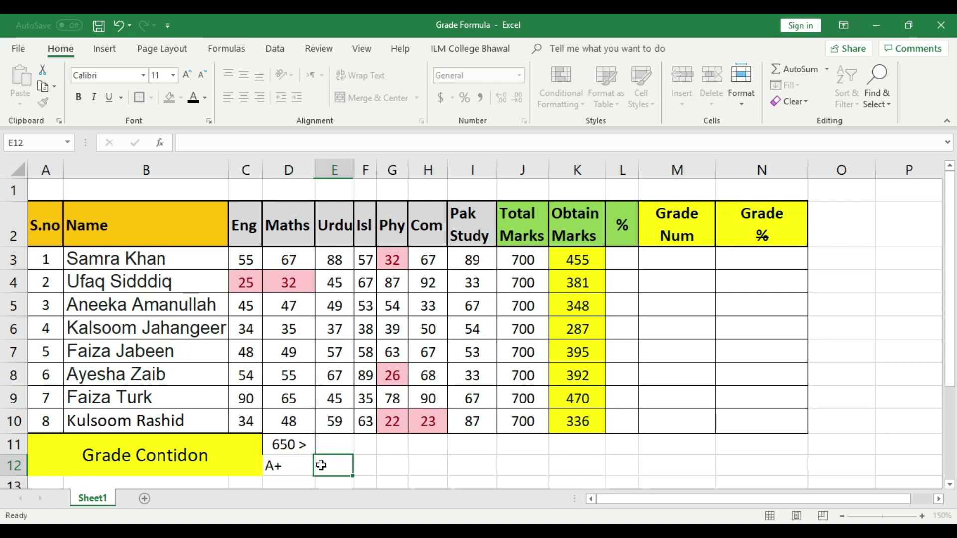
left_click(294, 468)
left_click(243, 102)
Enter the second grade condition 600 > in E11.
left_click(332, 444)
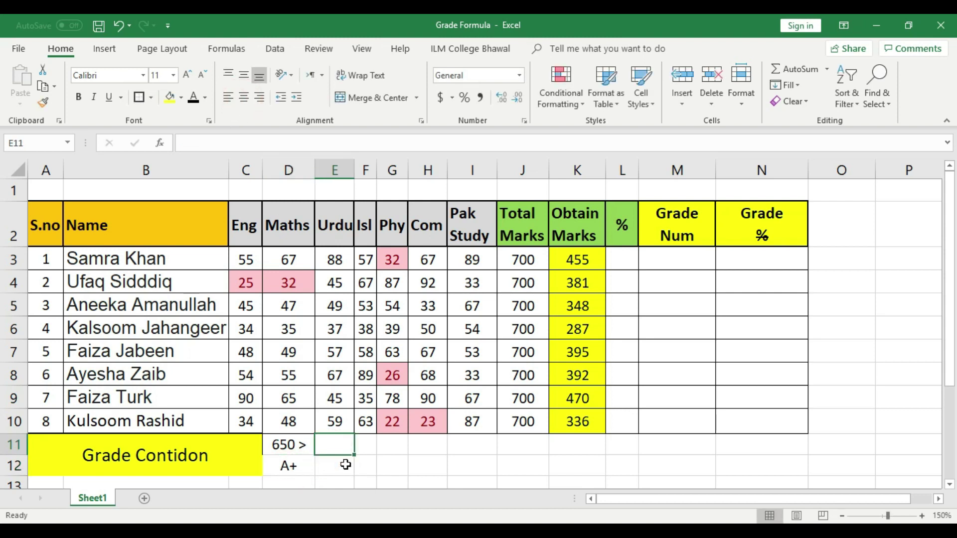
type("69")
key("BackSpace")
type("00")
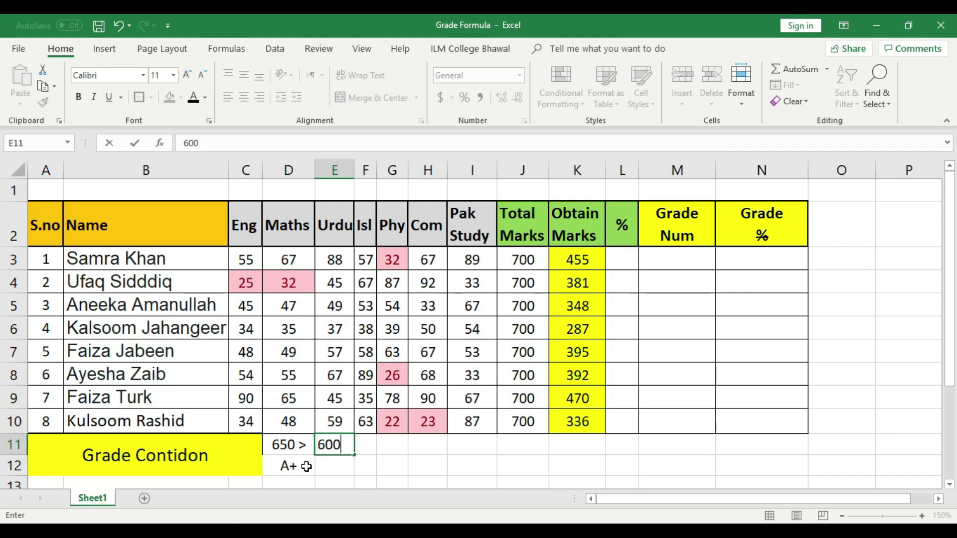
type(">")
Enter the grade A in E12 and center it.
left_click(337, 470)
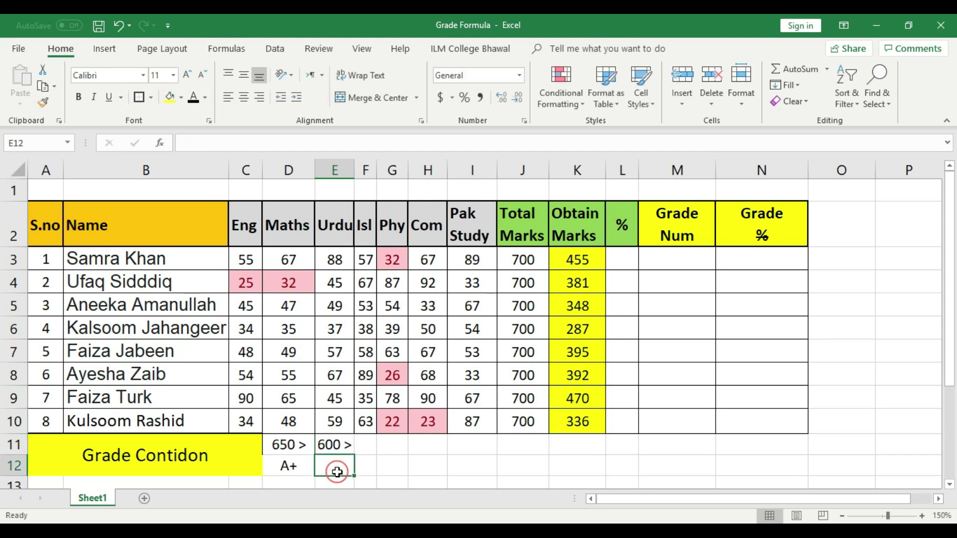
type("A")
left_click(372, 472)
left_click(337, 473)
left_click(243, 99)
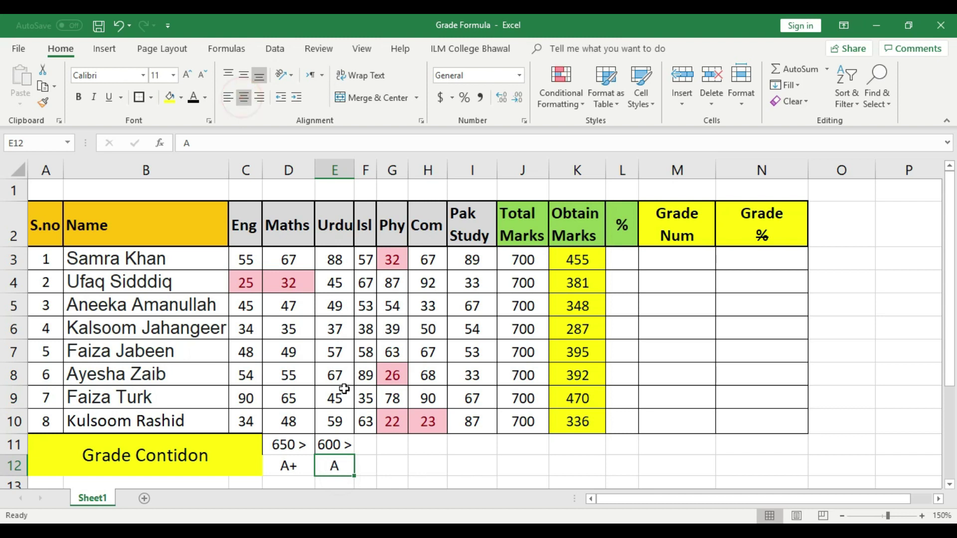
Enter the condition 450> in F11 and fit the width of column F to its content.
left_click(365, 443)
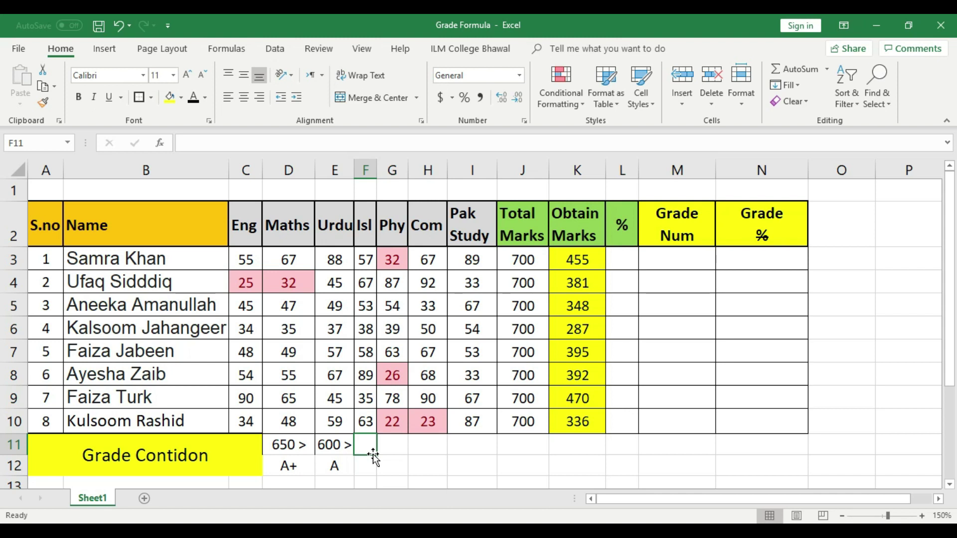
type("45")
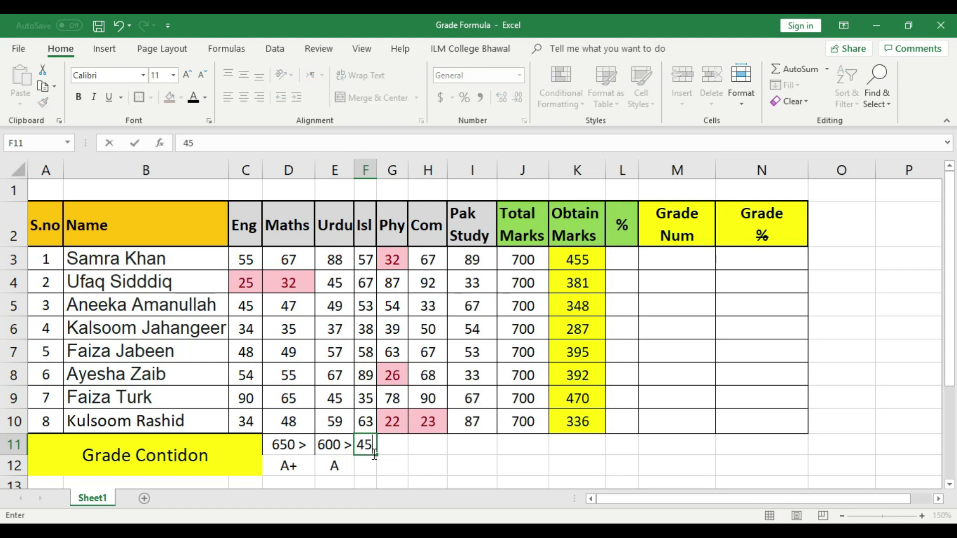
type("0>")
left_click(371, 170)
double_click(377, 170)
Enter the grade B in F12 and center it.
left_click(381, 465)
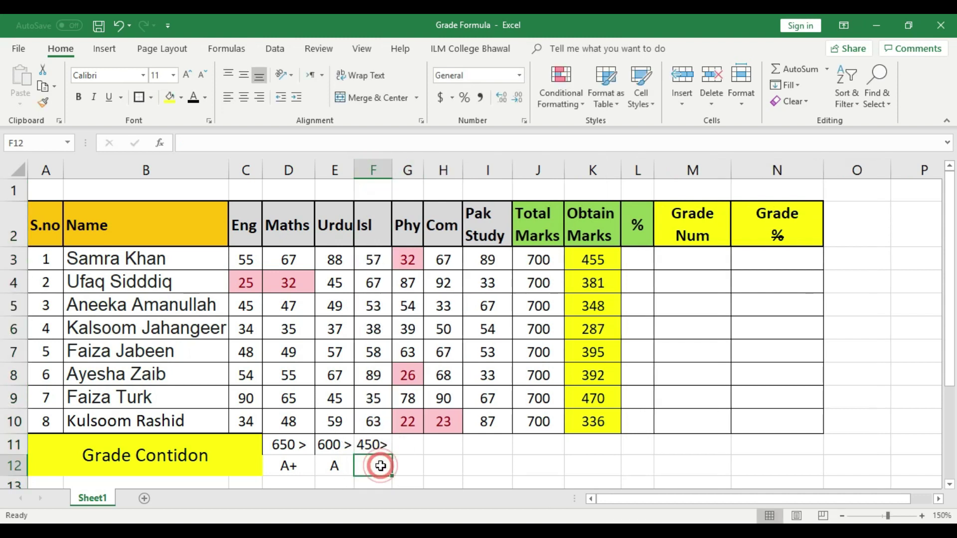
type("B")
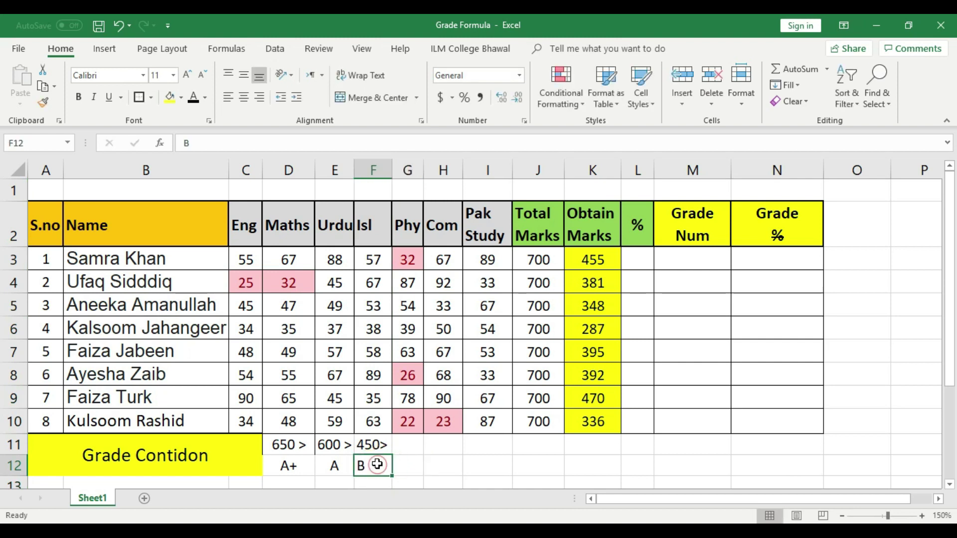
left_click(243, 97)
Enter the condition 300 > in G11 and fit the width of column G to its content.
left_click(407, 446)
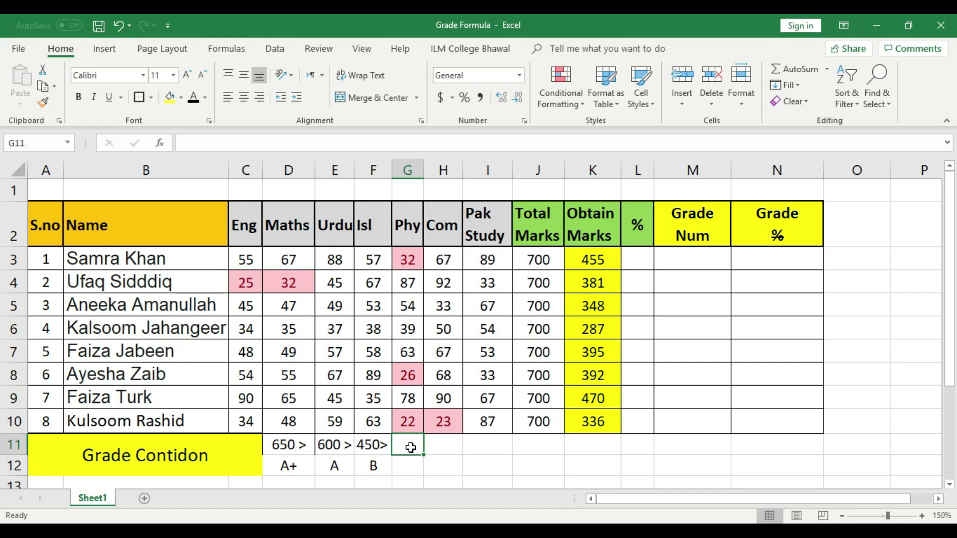
type("300 >")
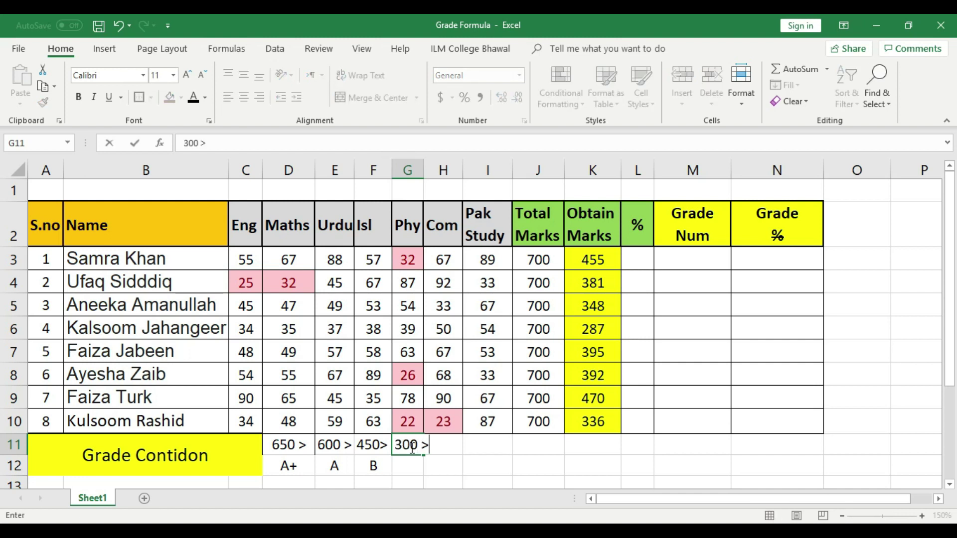
double_click(423, 166)
left_click(406, 445)
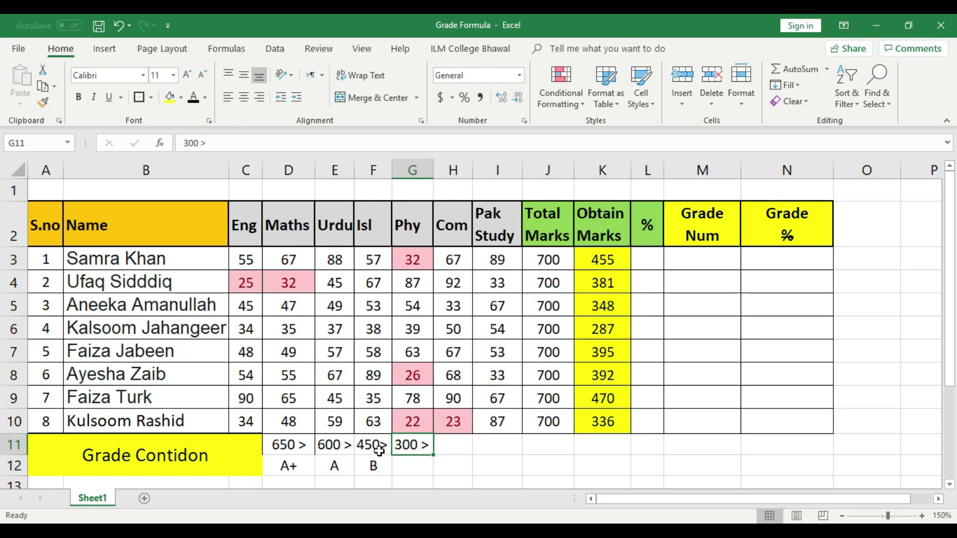
Enter the grade C in G12, under the 300 > condition.
left_click(424, 471)
type("C")
left_click(456, 467)
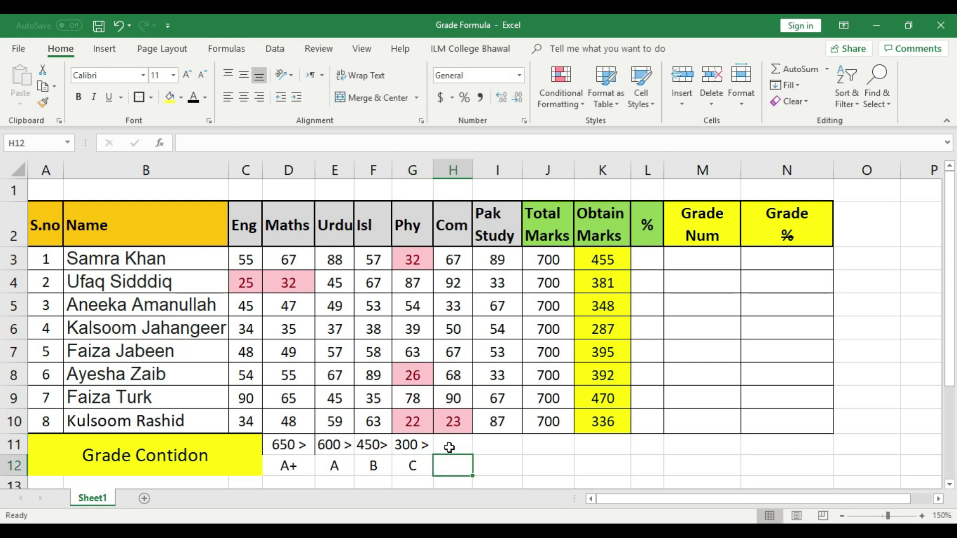
left_click(432, 163)
Enter the condition 300 < in H11 and the grade D in H12.
left_click(454, 450)
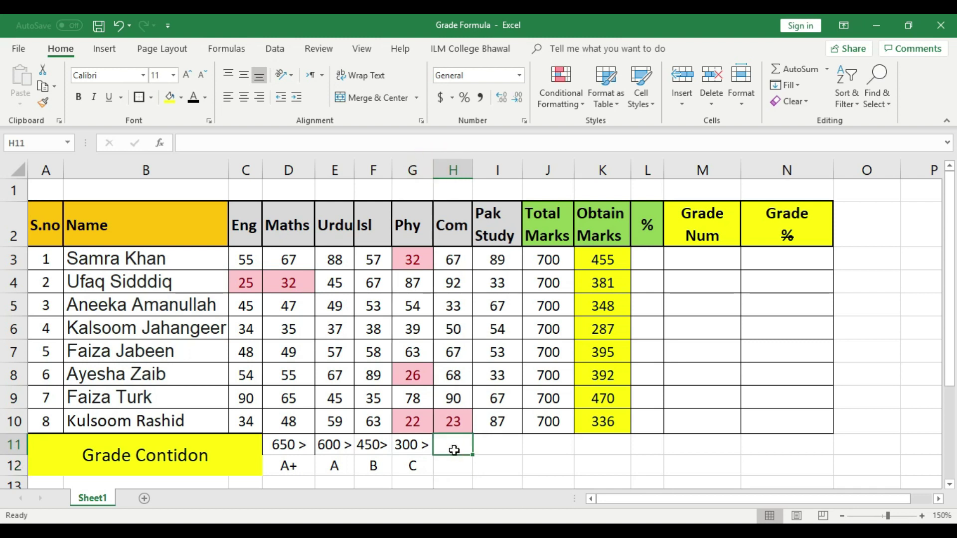
type("30")
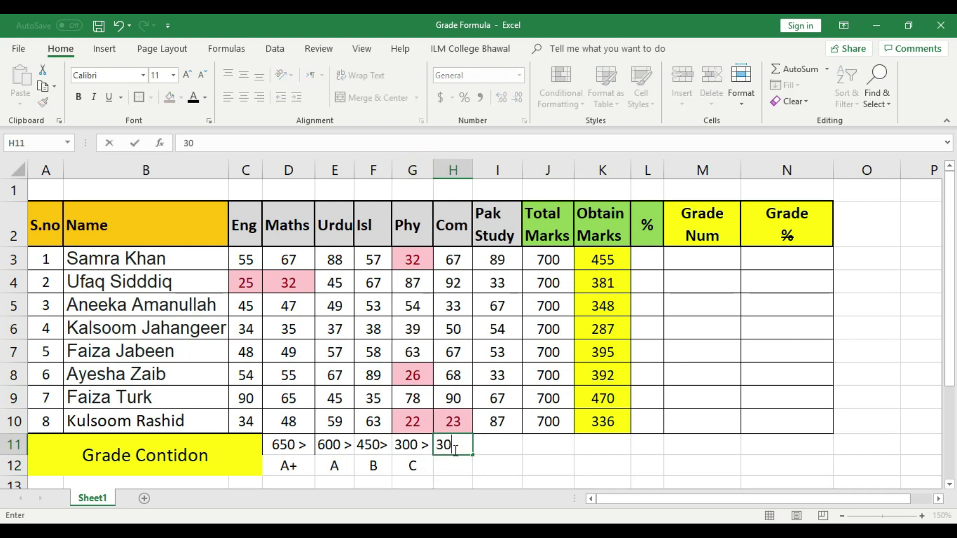
type("0 <")
left_click(457, 459)
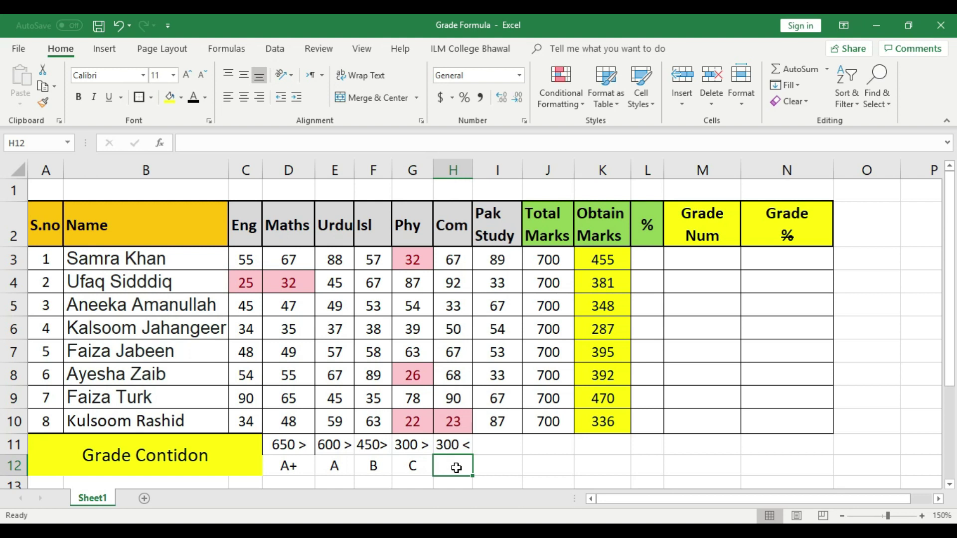
type("D")
left_click(494, 467)
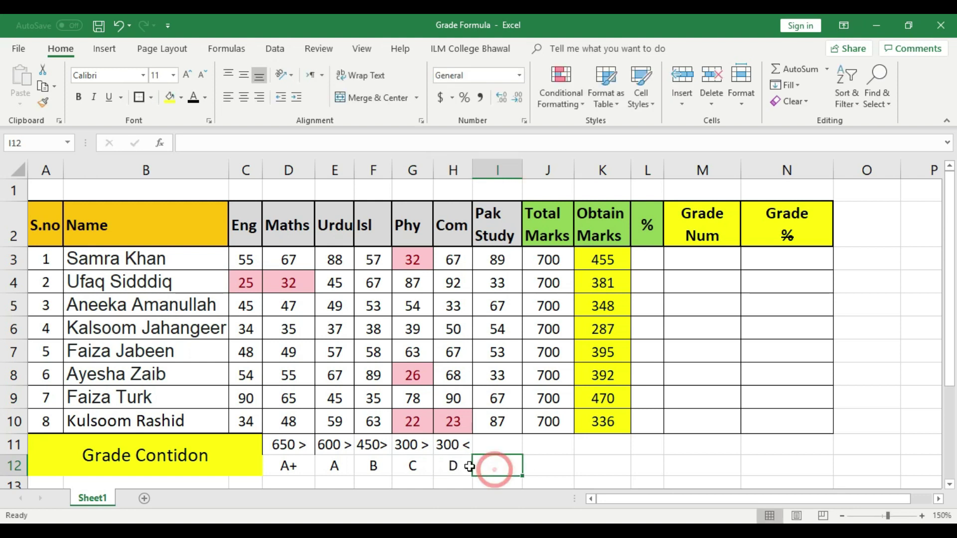
left_click(288, 466)
left_click(334, 466)
left_click(374, 465)
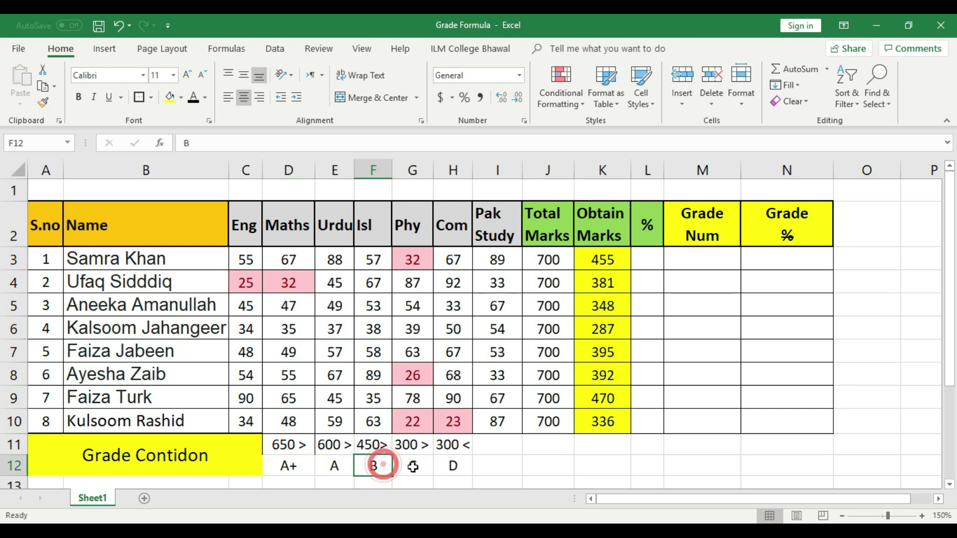
left_click(413, 466)
left_click(463, 467)
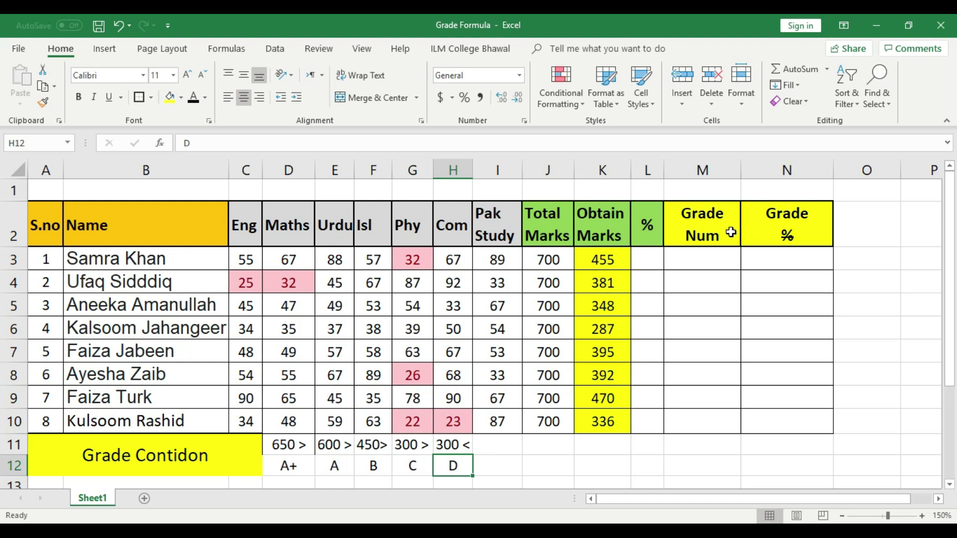
Widen the % column L to roughly twice its width.
left_click(729, 256)
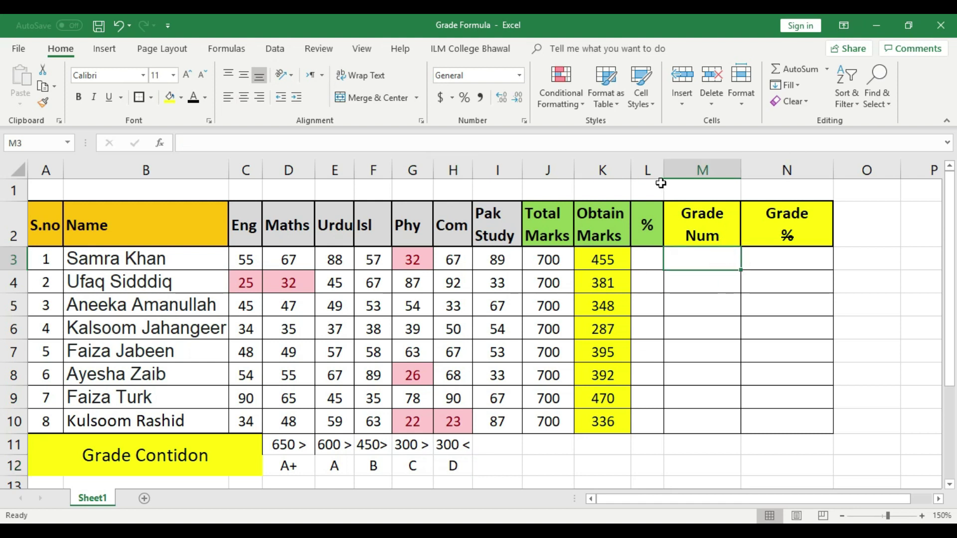
left_click_drag(663, 169, 702, 168)
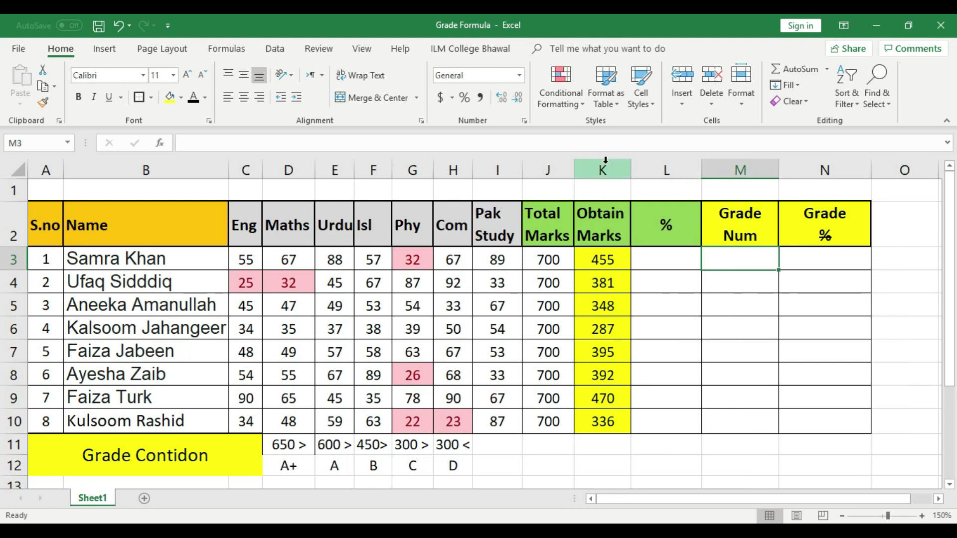
Examine each student's obtained marks and their sum formulas in K3 to K10.
left_click_drag(606, 259, 613, 397)
left_click(604, 259)
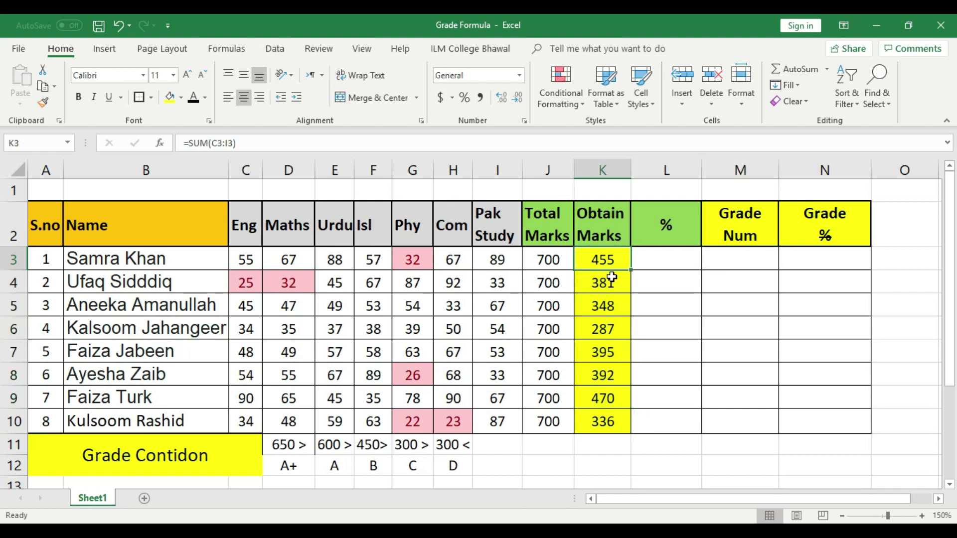
left_click(610, 280)
left_click(612, 304)
left_click(613, 327)
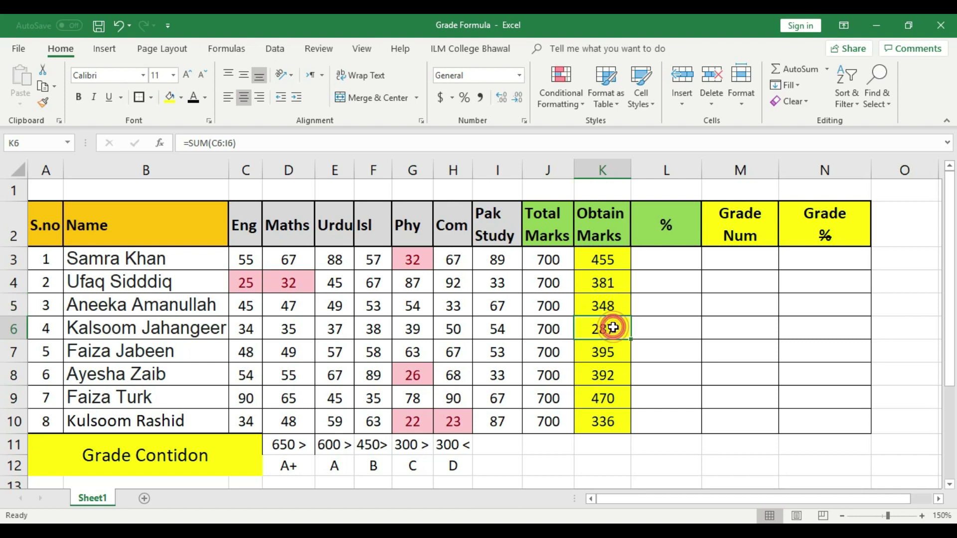
left_click(614, 352)
left_click(612, 379)
left_click(611, 400)
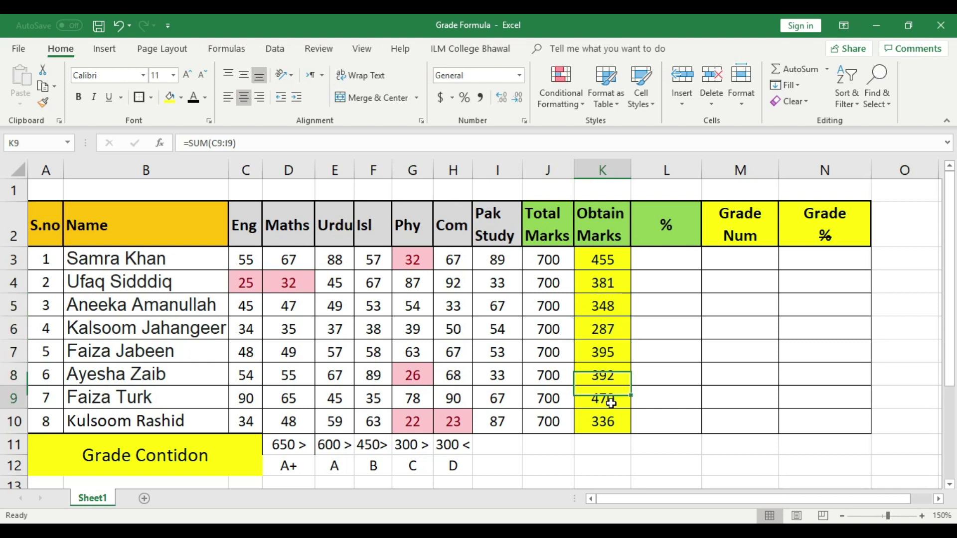
left_click(610, 421)
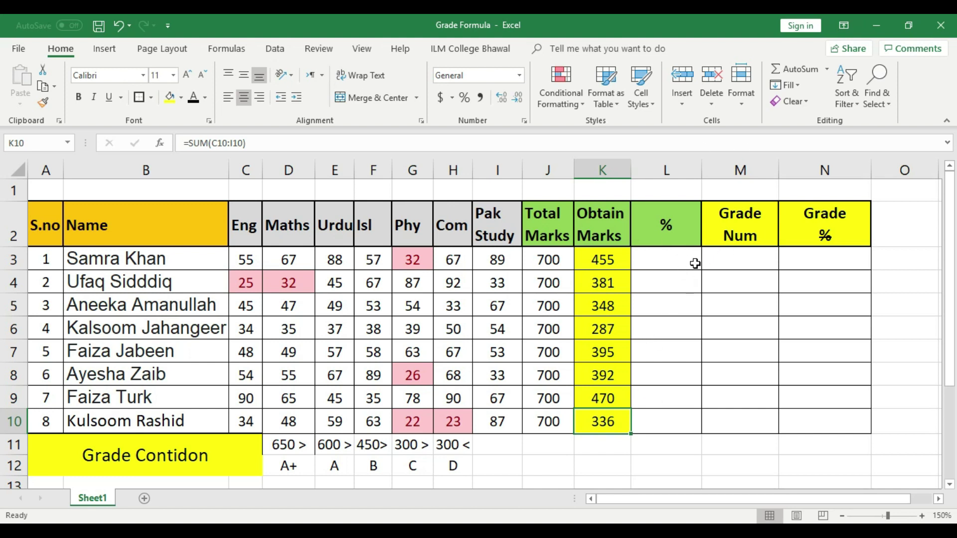
Begin the grade formula in M3 with an IF test that gives A+ for K3 above 650: =IF(K3>650,"A+",.
left_click(729, 259)
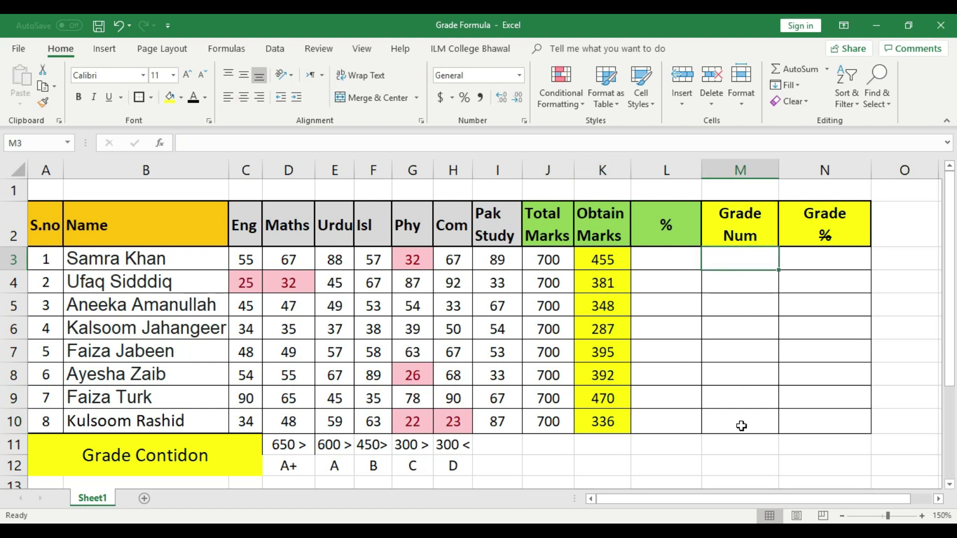
type("=")
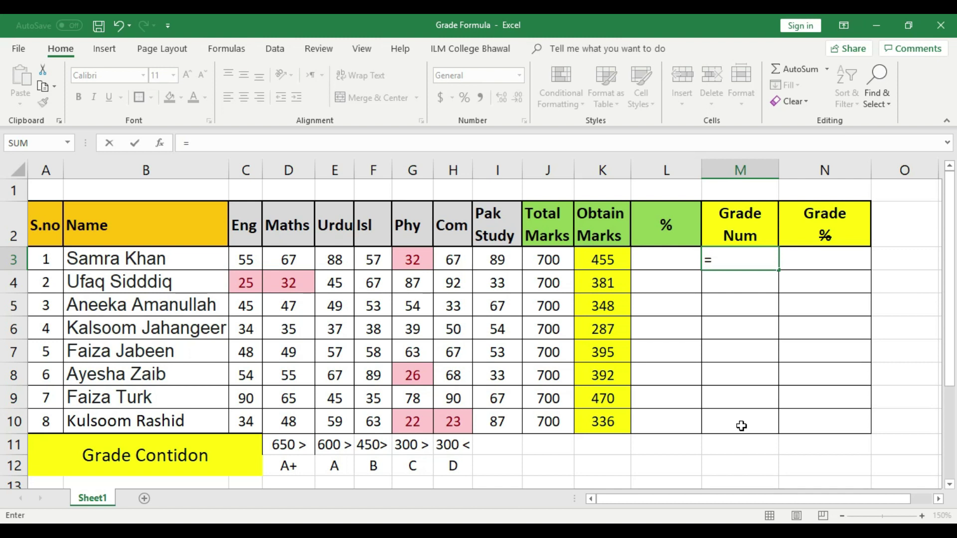
type("IF")
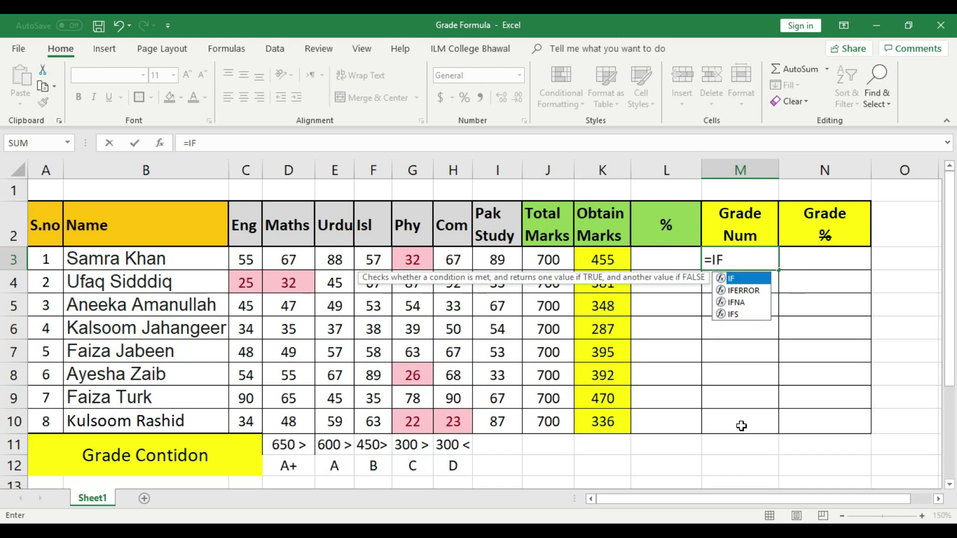
type("(")
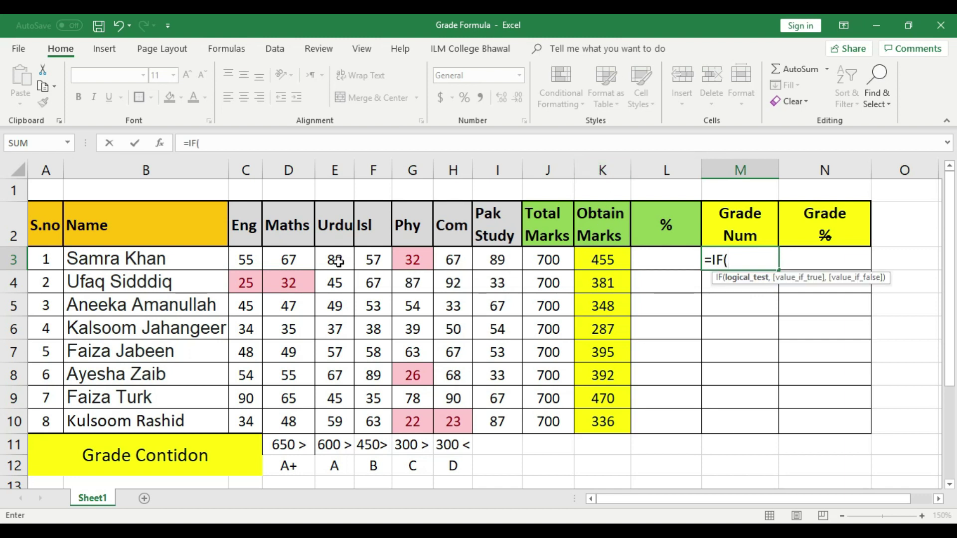
left_click(585, 262)
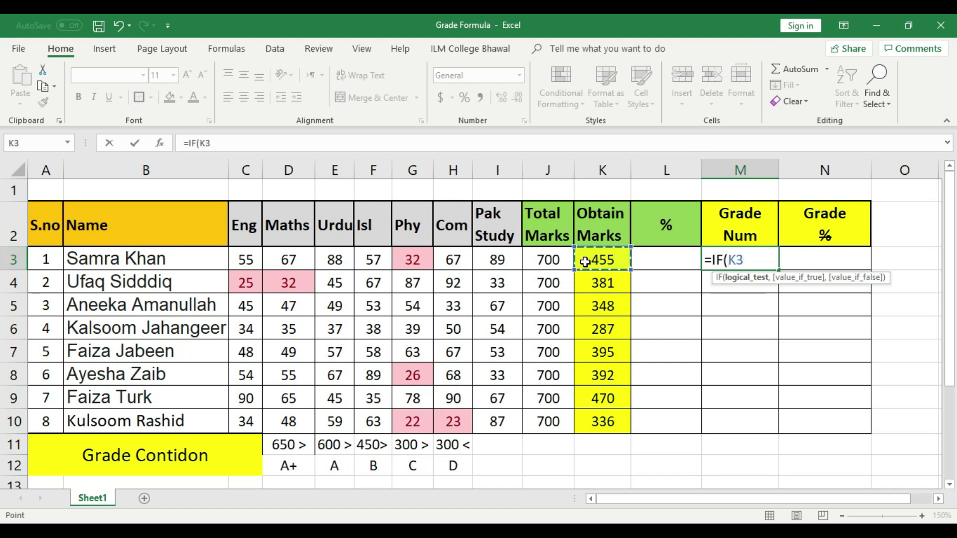
type(">")
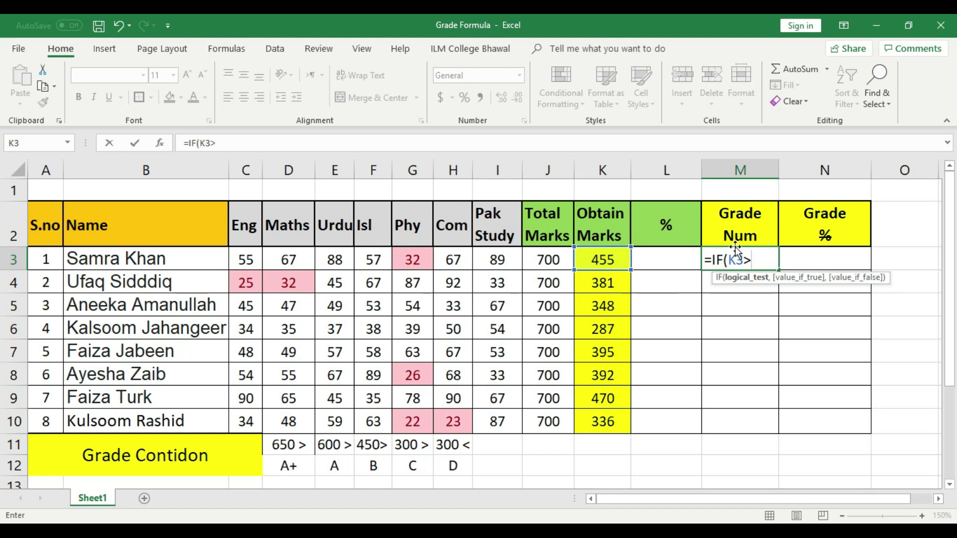
type("650")
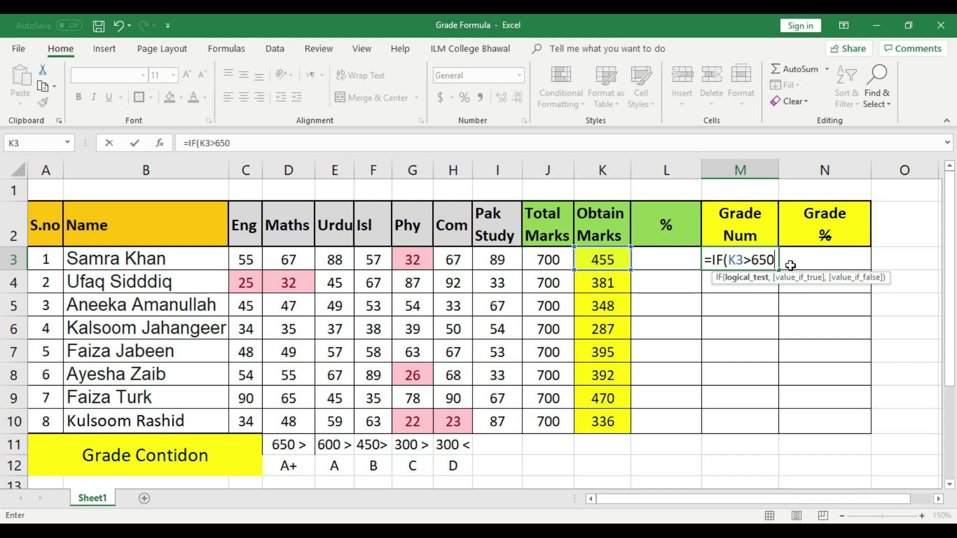
type(",")
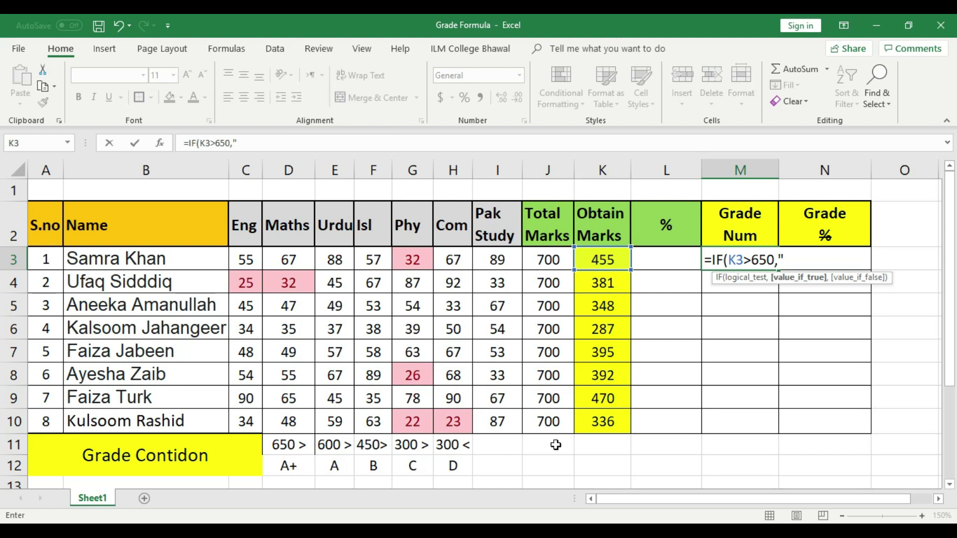
type("A+")
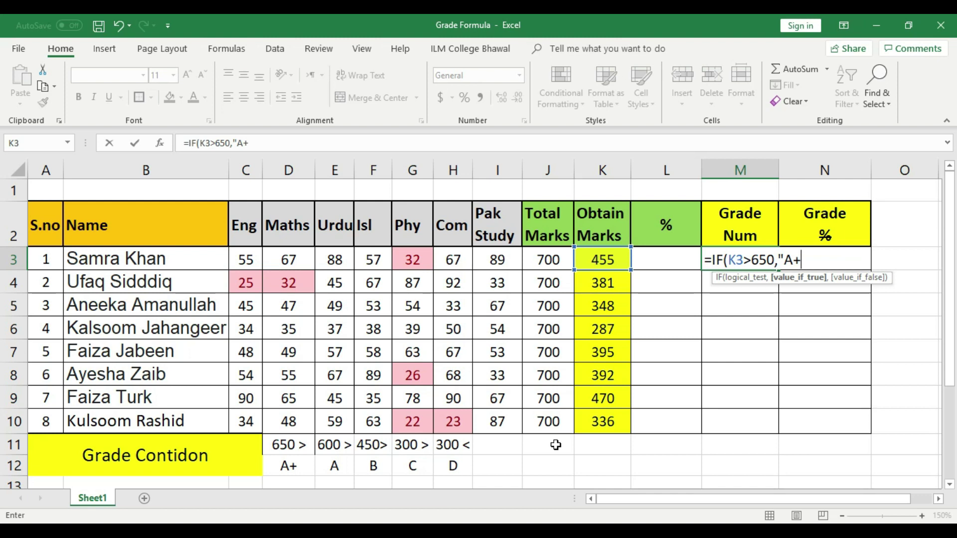
type("\",")
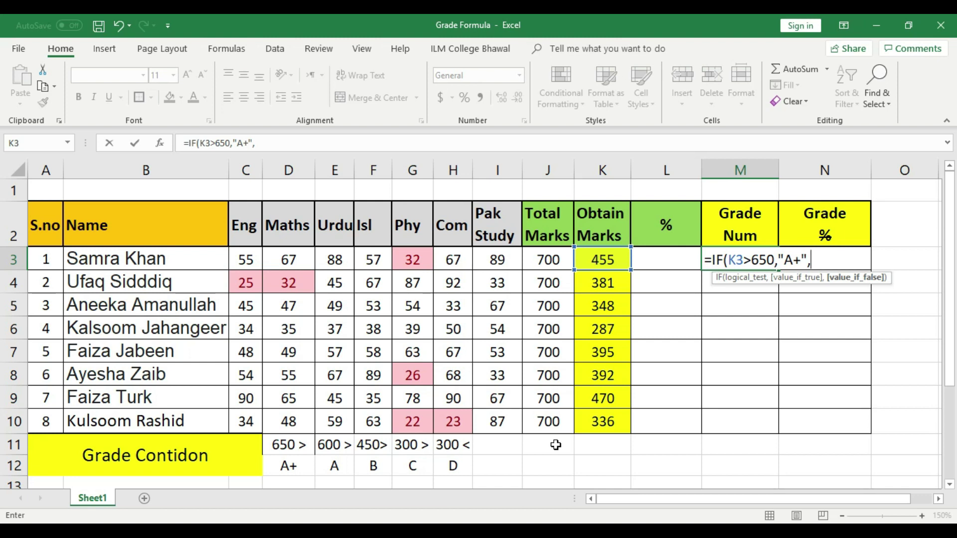
Nest a second IF in the M3 formula that gives the grade A for K3 above 600: IF(K3>600,"A",.
type("IF")
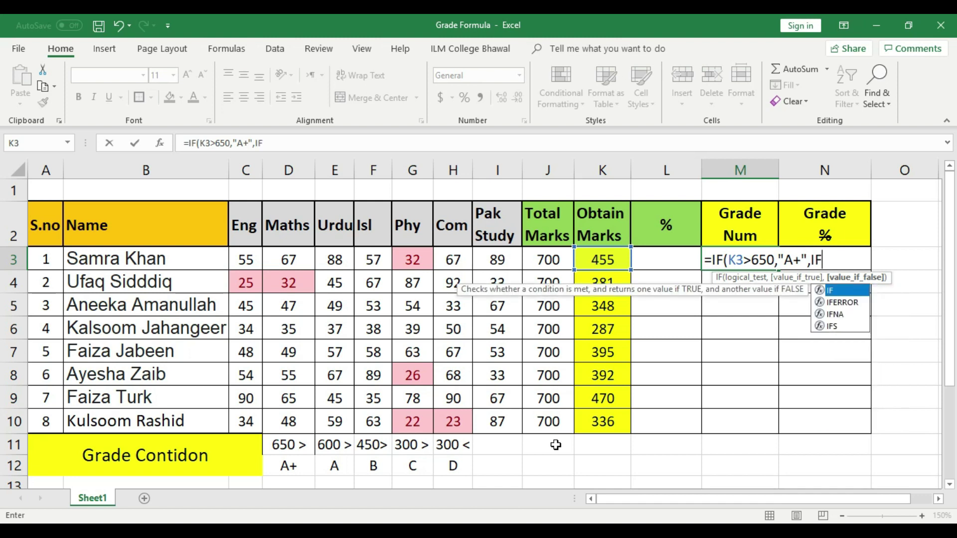
type("(")
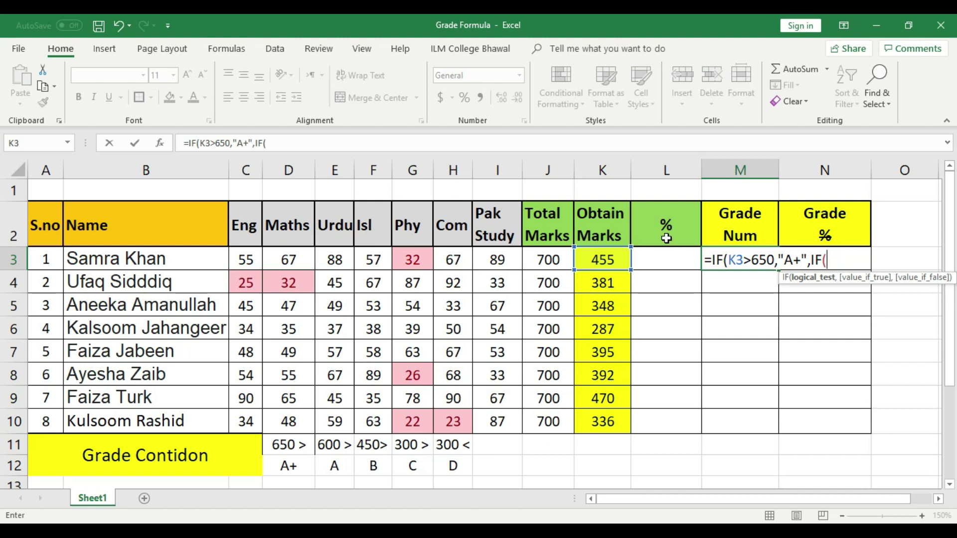
left_click(603, 256)
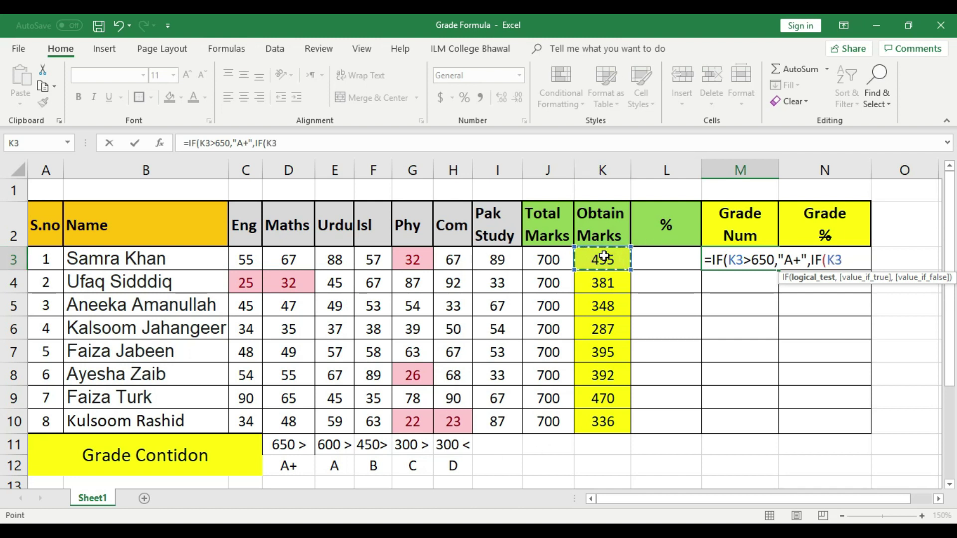
type(">600")
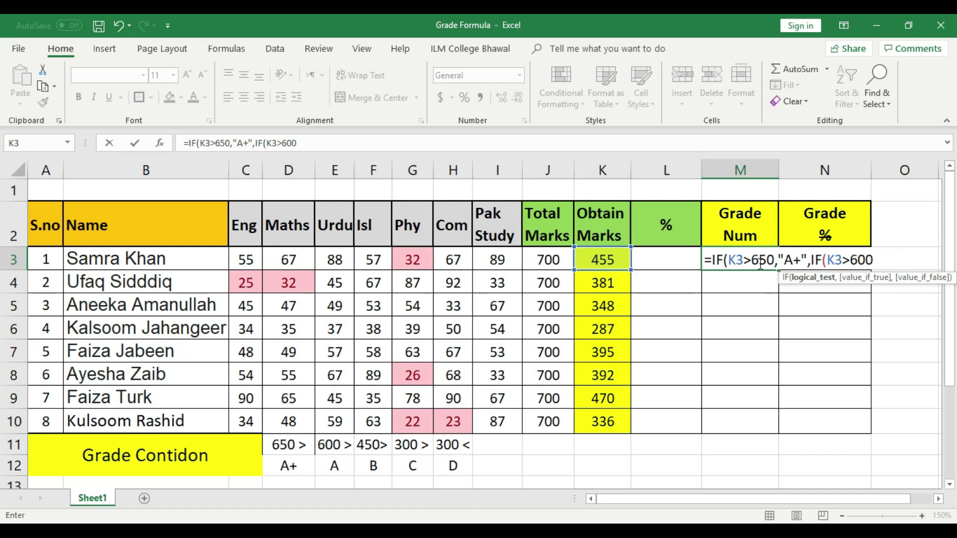
type(",")
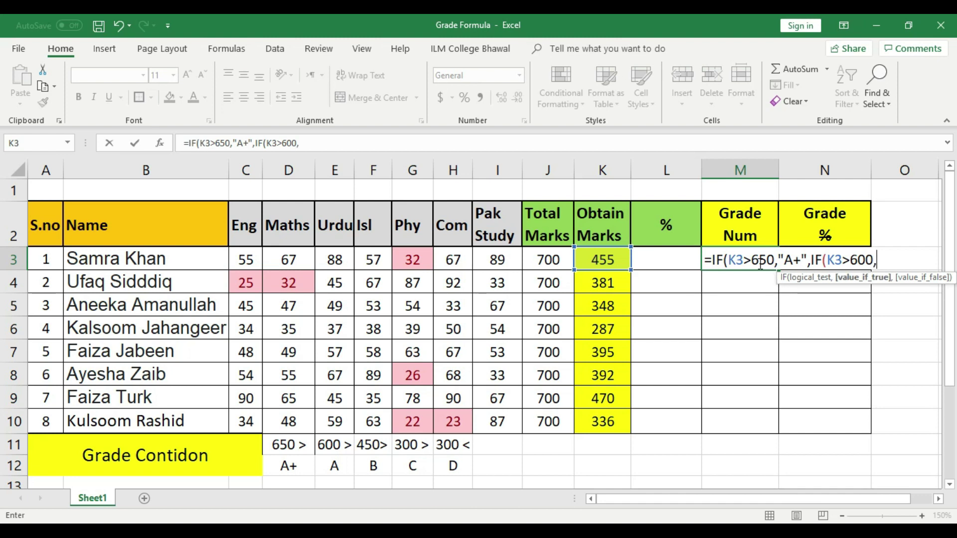
type("\"A")
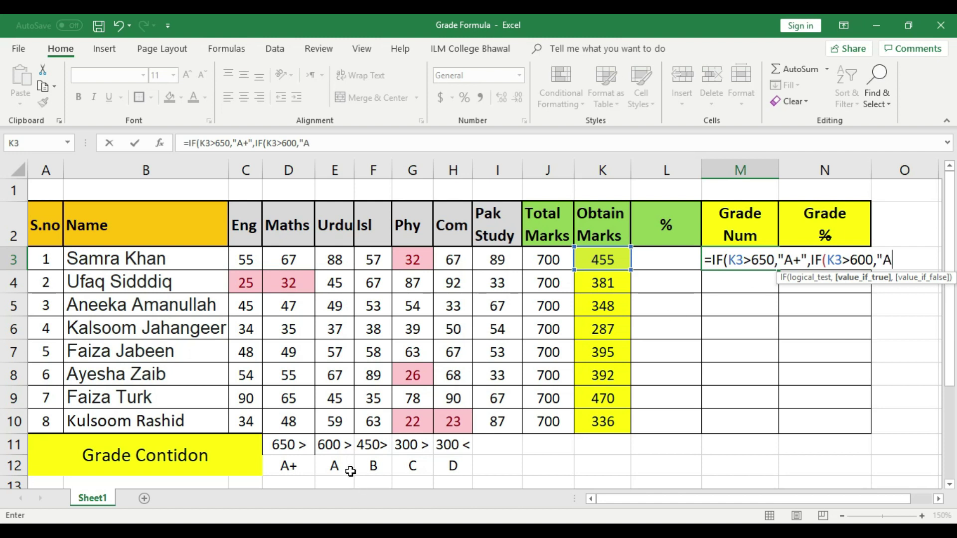
type("\",")
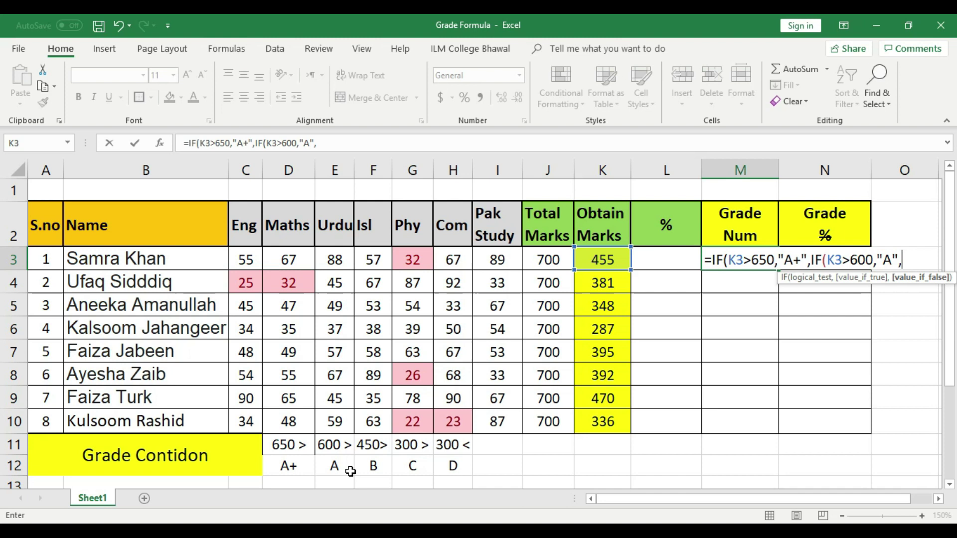
left_click(350, 472)
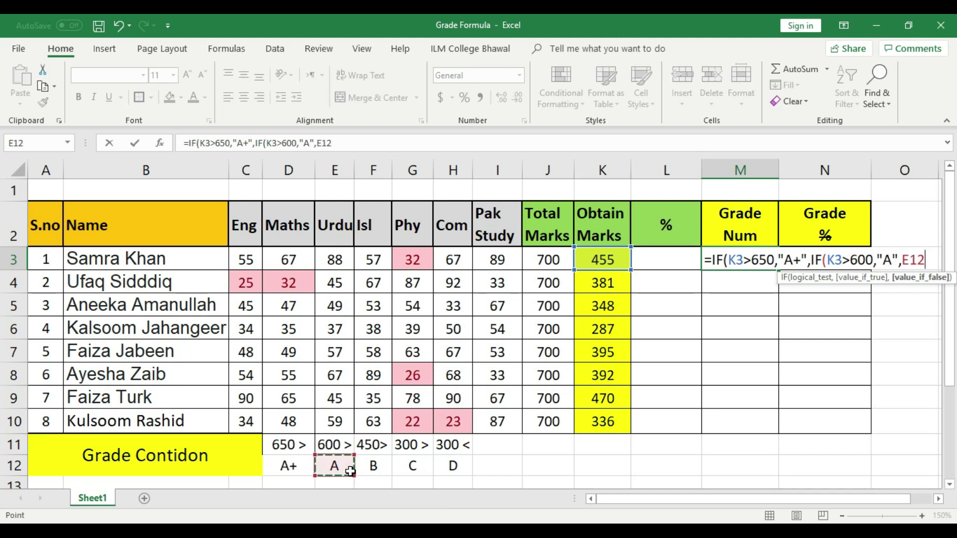
key("BackSpace")
key("BackSpace")
key("BackSpace")
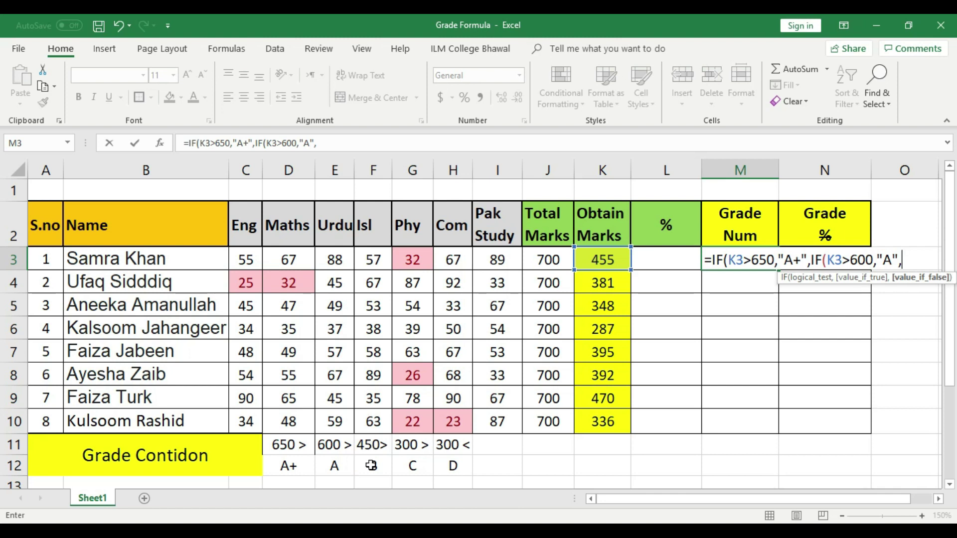
Nest a third IF in the M3 formula that gives the grade B for K3 above 450: IF(K3>450,"B",.
type("IF")
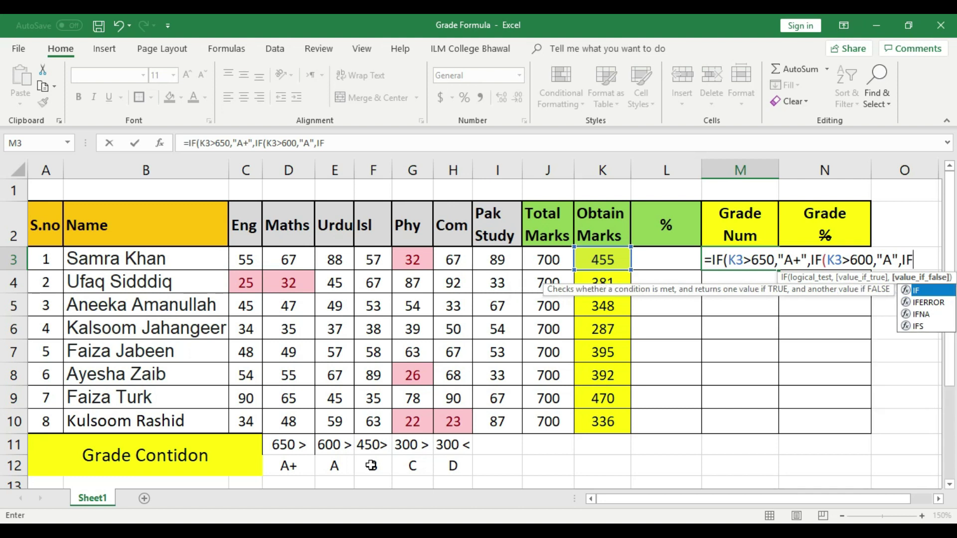
type("(")
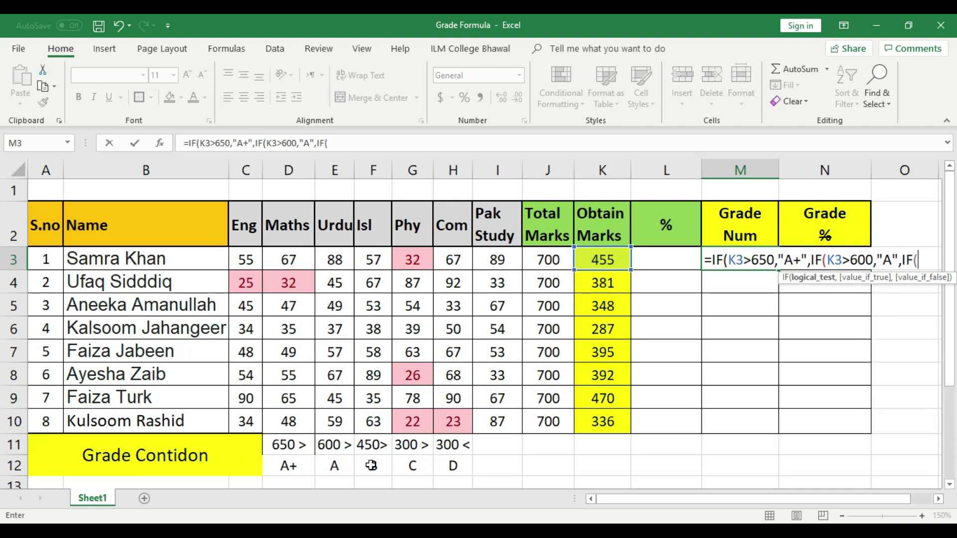
left_click(614, 259)
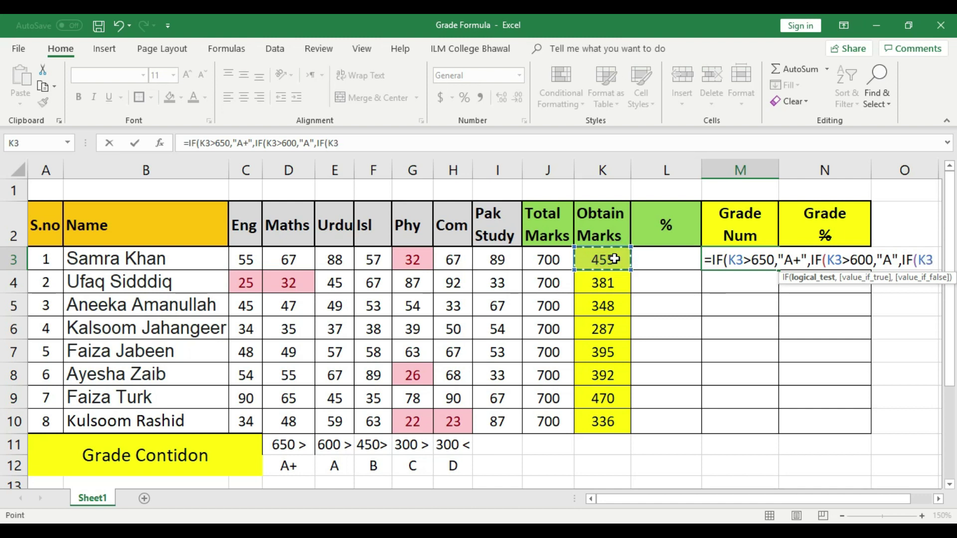
type(">")
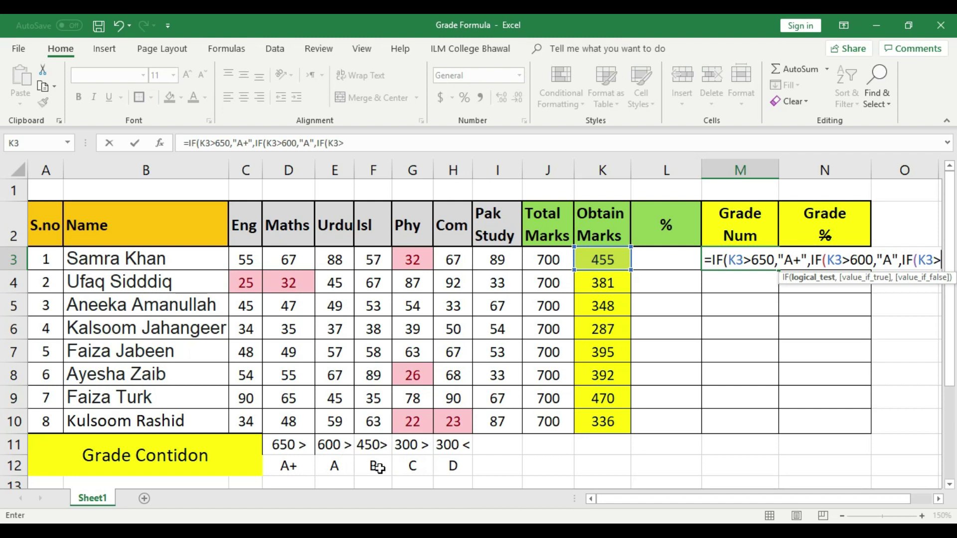
type("B")
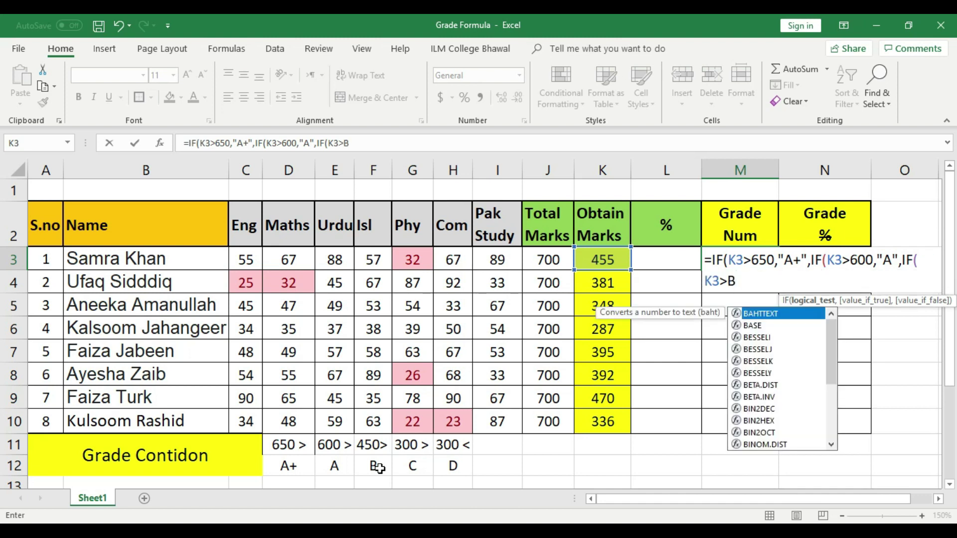
key("BackSpace")
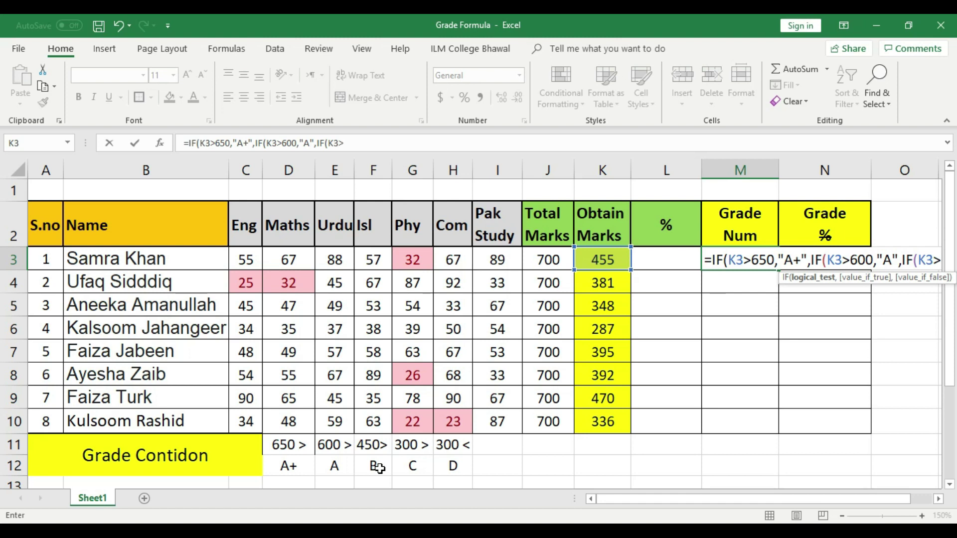
type("450")
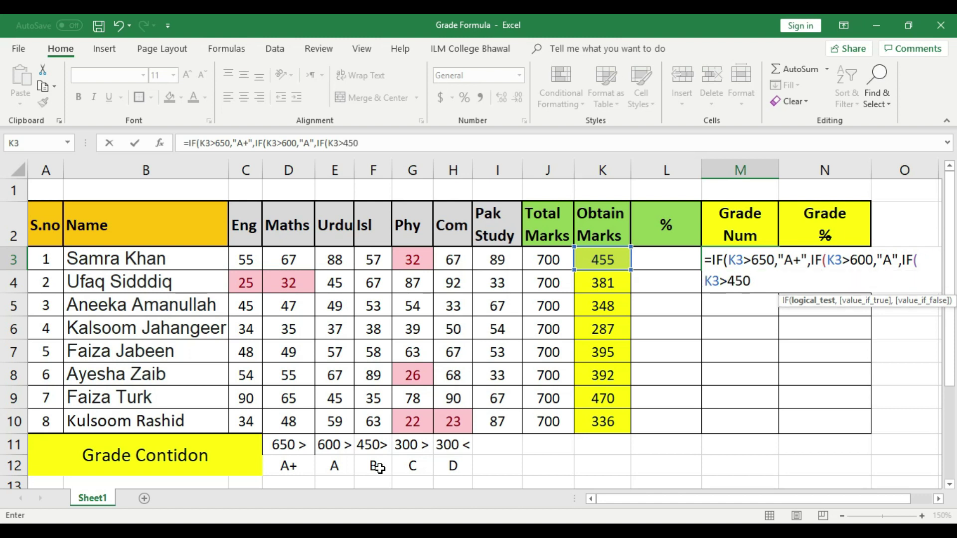
type(",\"")
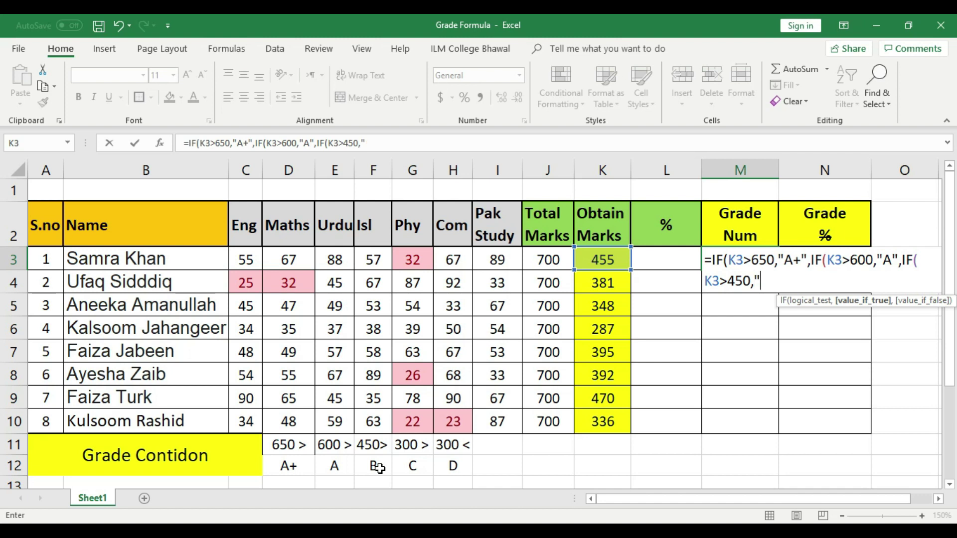
type("B")
type("\"")
type(",IF(")
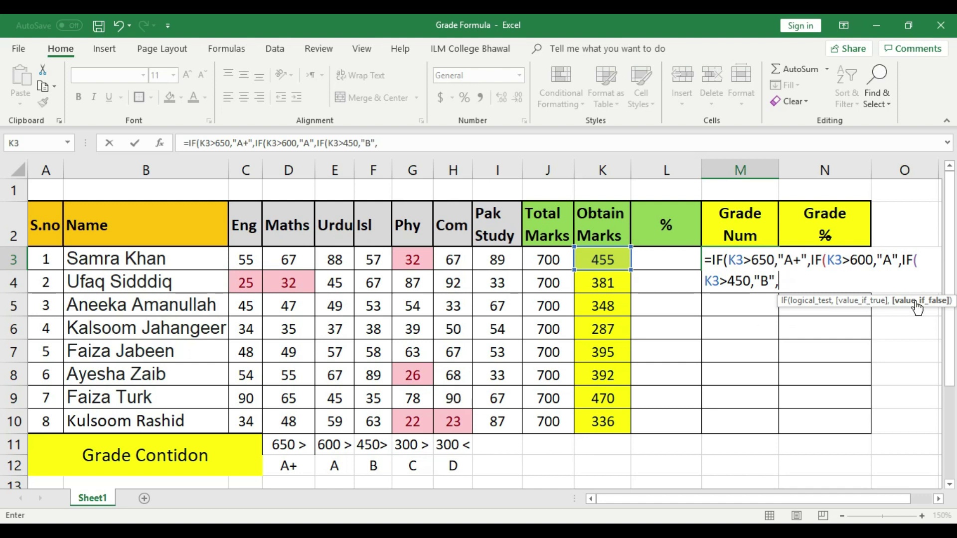
Nest a fourth IF in the M3 formula that gives the grade B for K3 above 300: IF(K3>300,"B",.
type("IF")
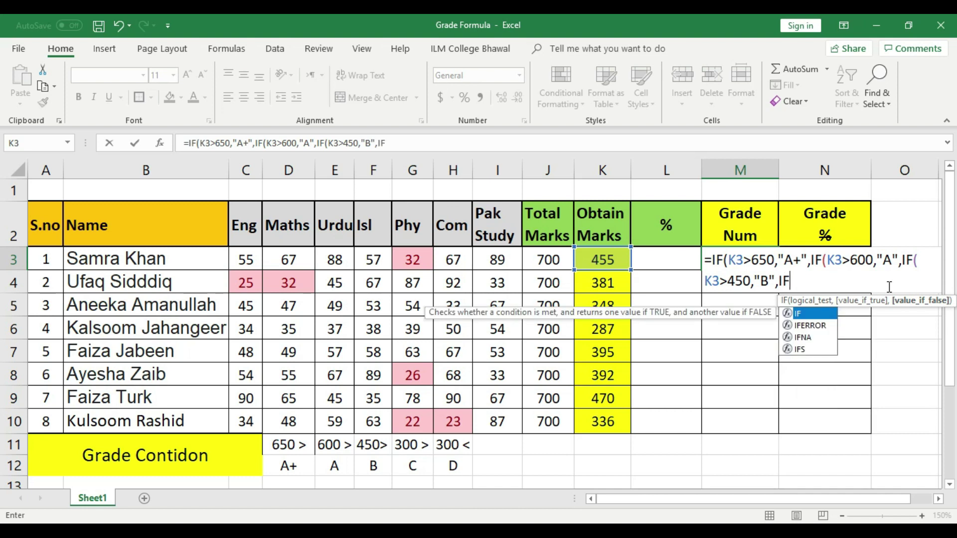
type("(")
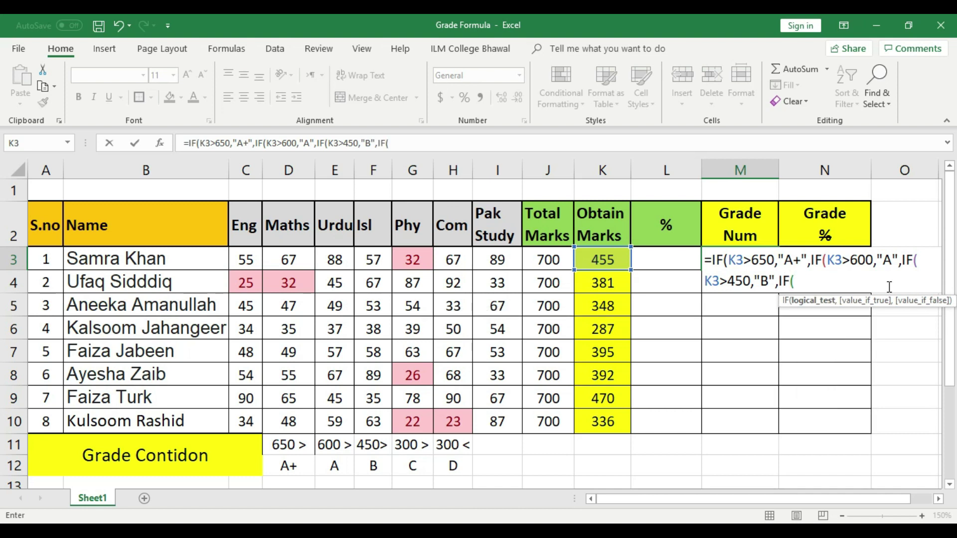
left_click(611, 263)
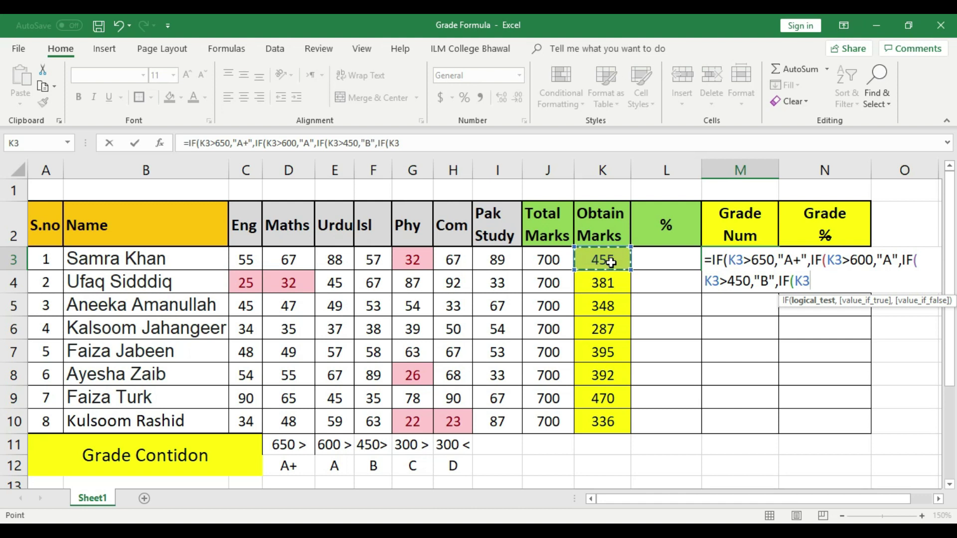
type(">")
type("300")
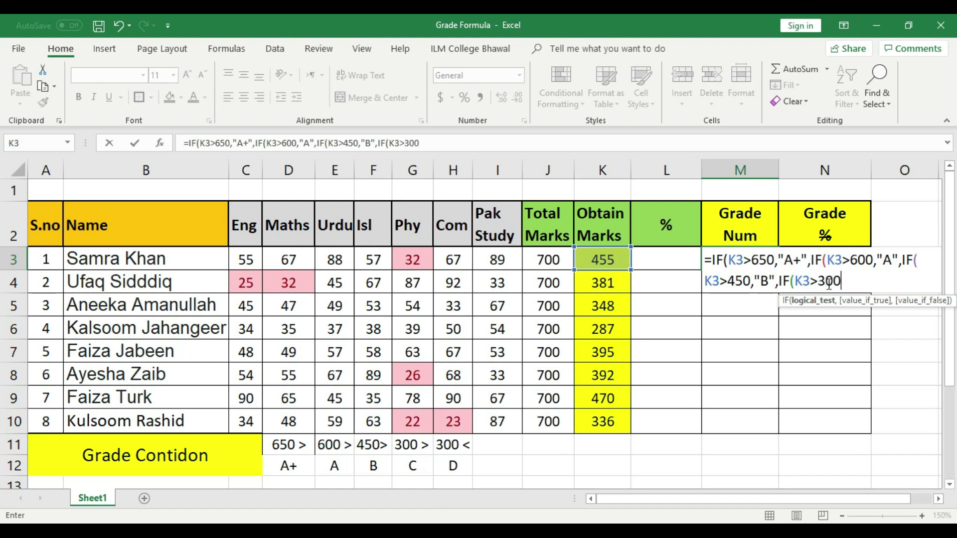
type(",")
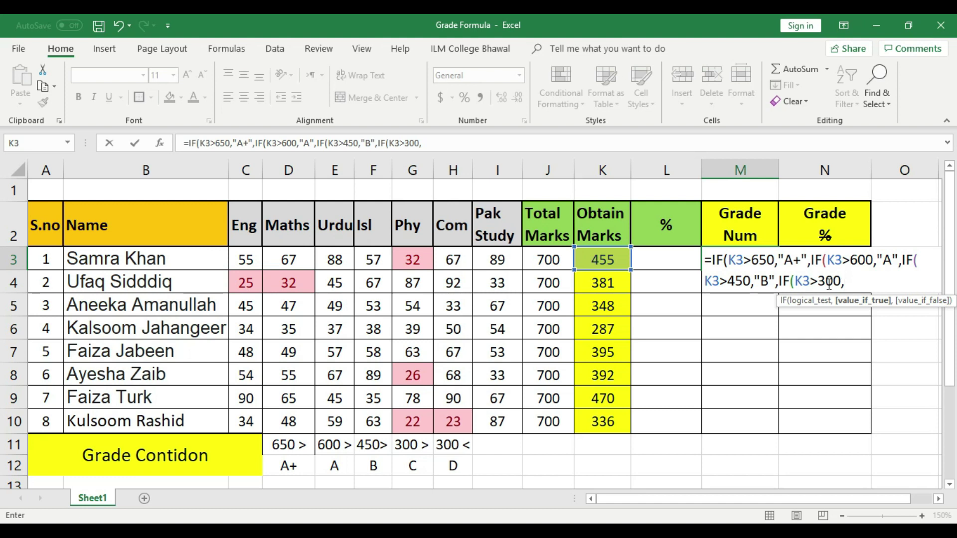
type("\"B\"")
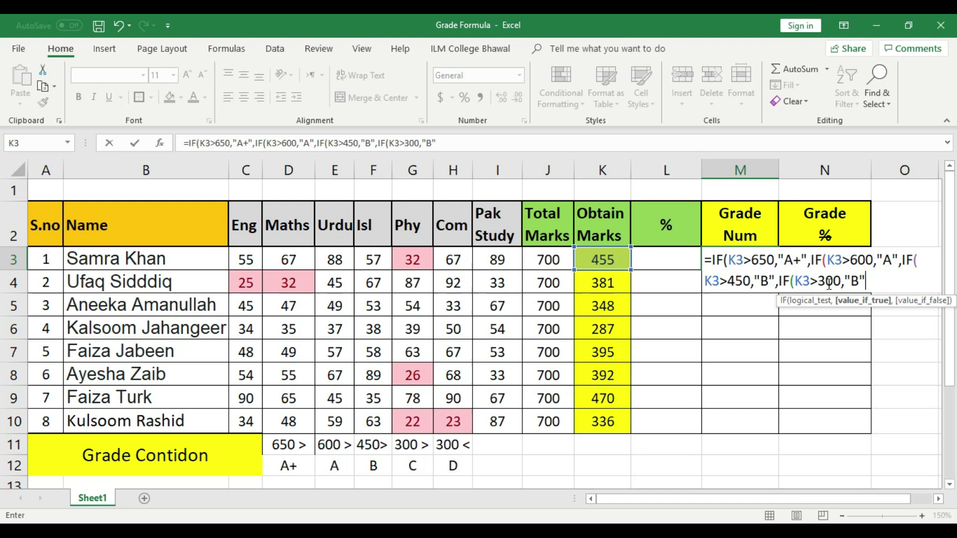
type(",")
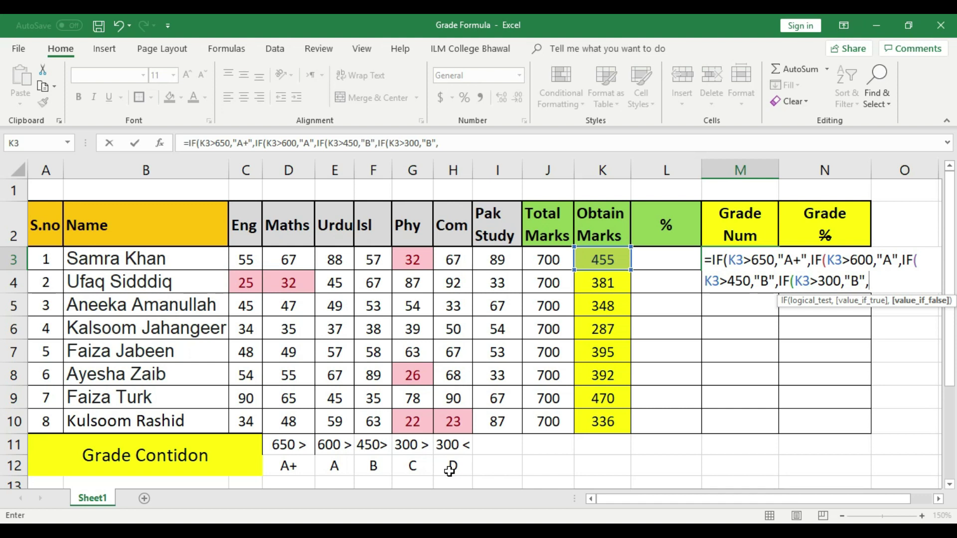
Nest a fifth IF in the M3 formula that gives the grade D for K3 below 300: IF(K3<300,"D".
type("IF")
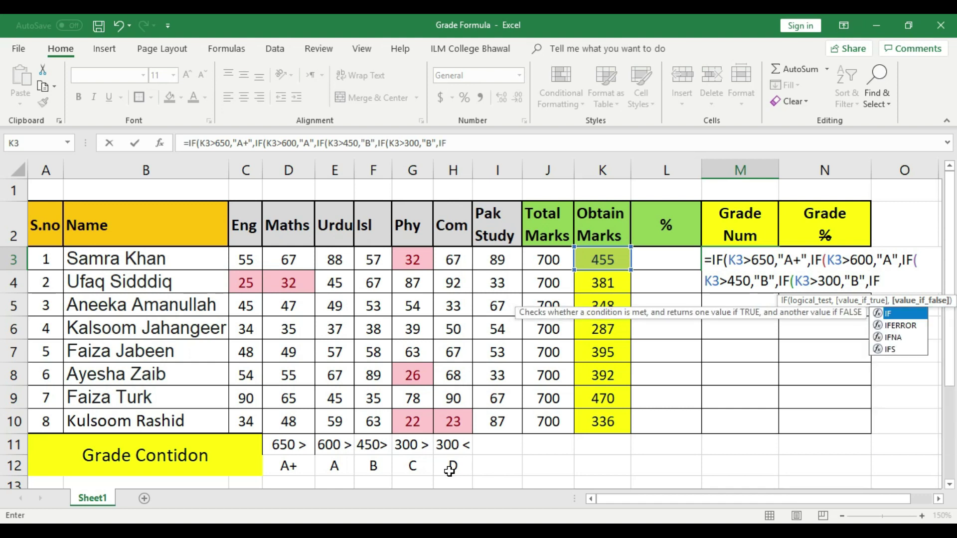
type("(")
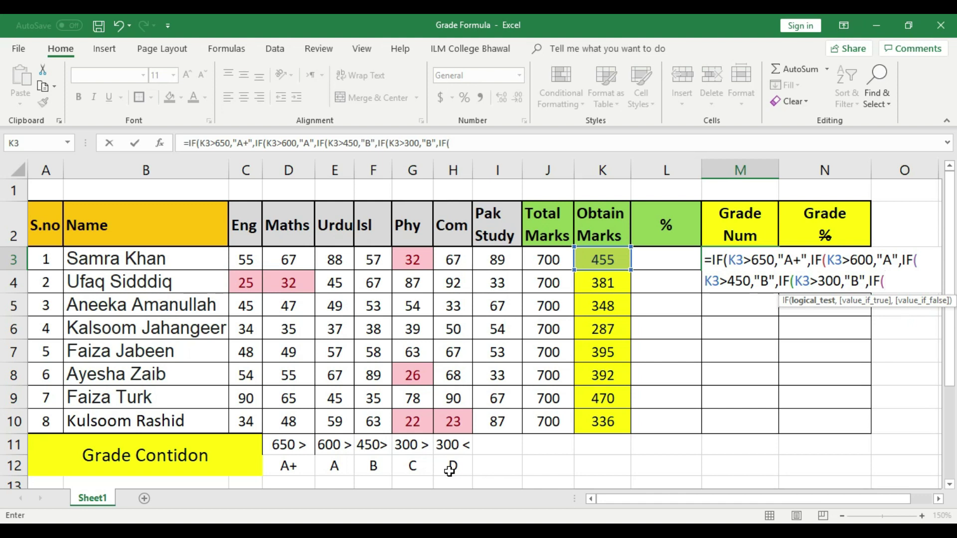
left_click(603, 257)
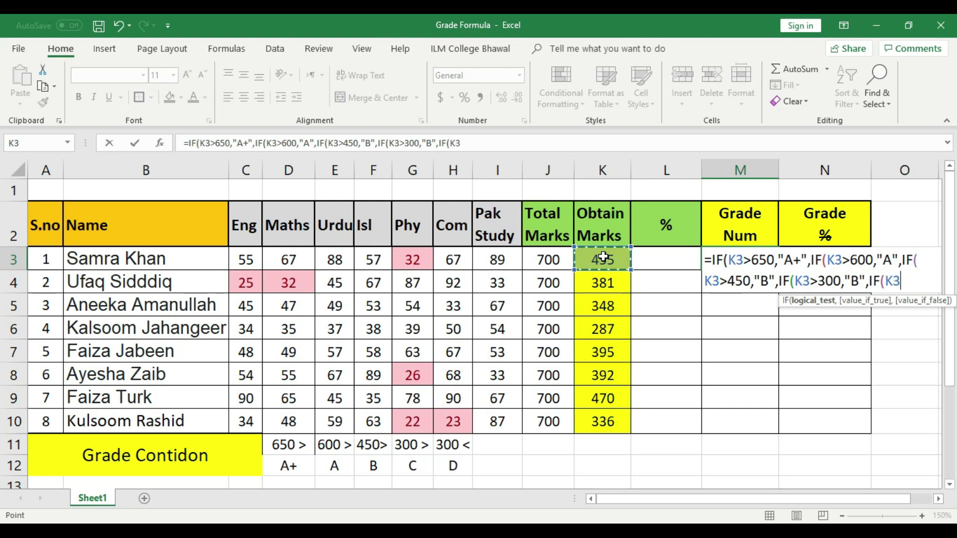
type("<300")
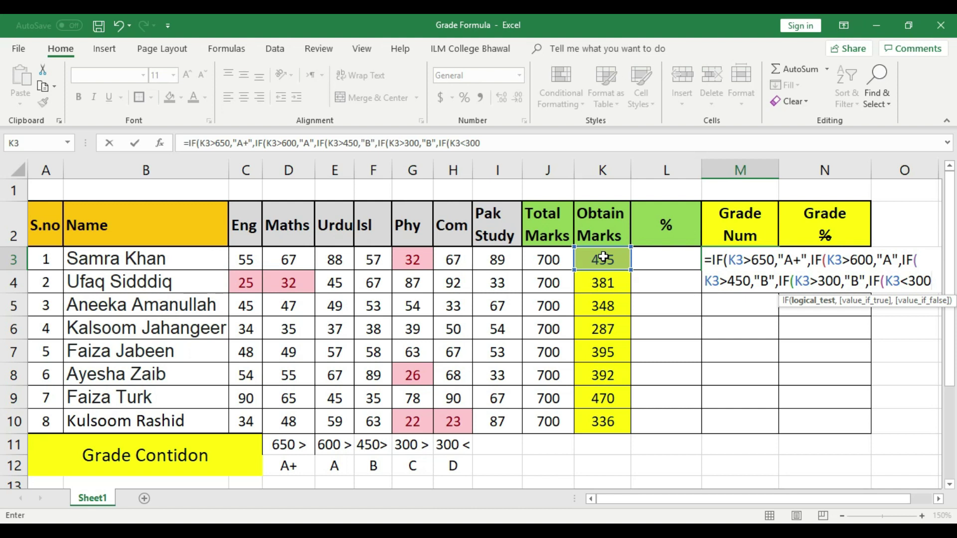
type(",")
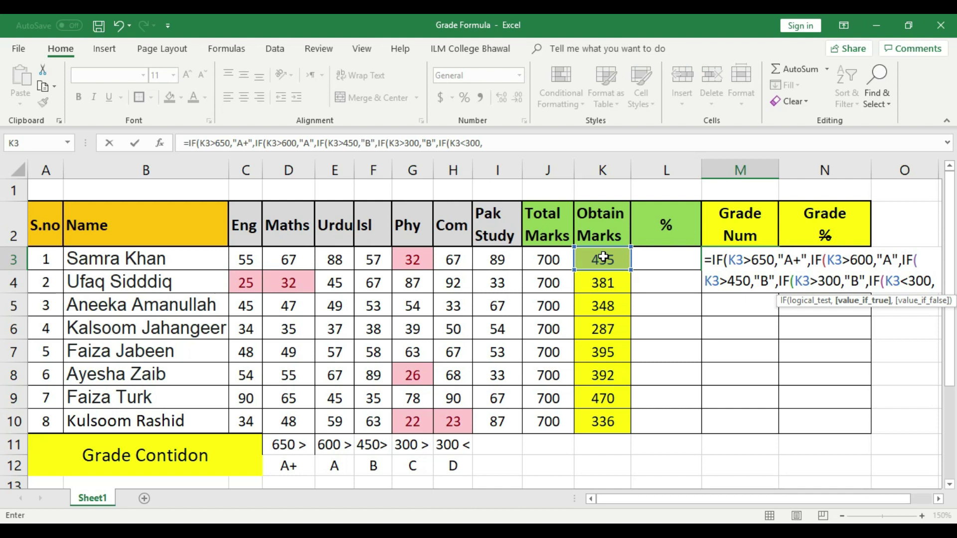
type("\"")
type("D")
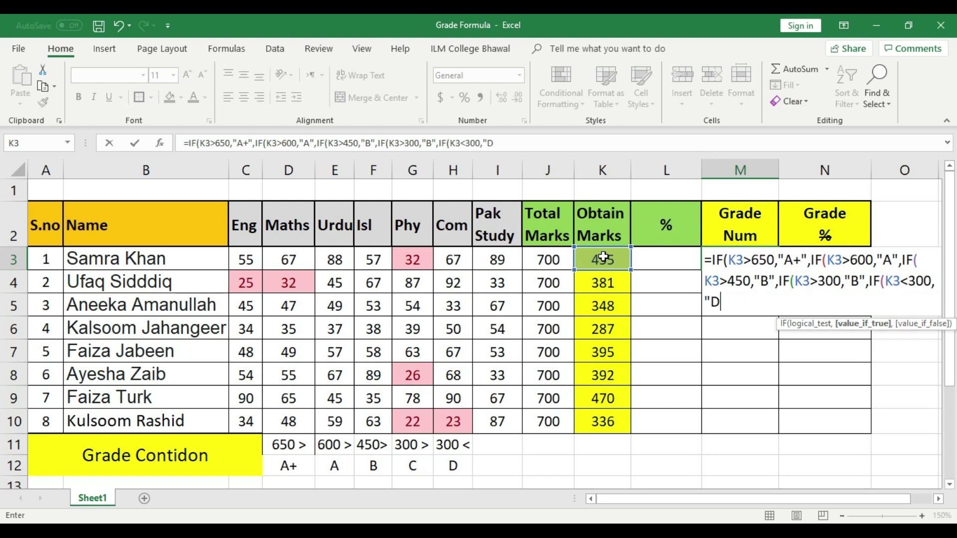
type("\"")
Correct the grade for K3>300 to "C" in the M3 formula and end the formula with five closing parentheses.
left_click(857, 283)
key("BackSpace")
type("C")
left_click(744, 304)
type(")")
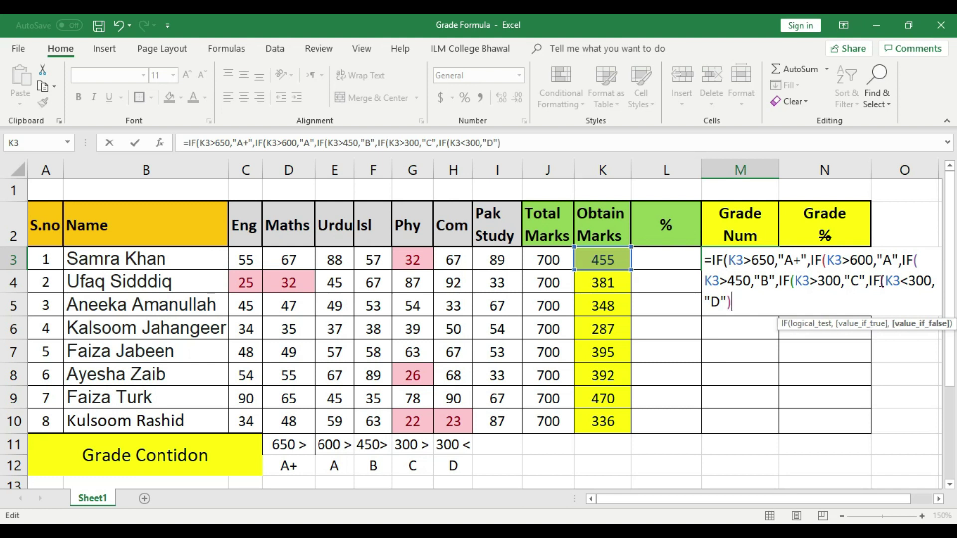
type(")))")
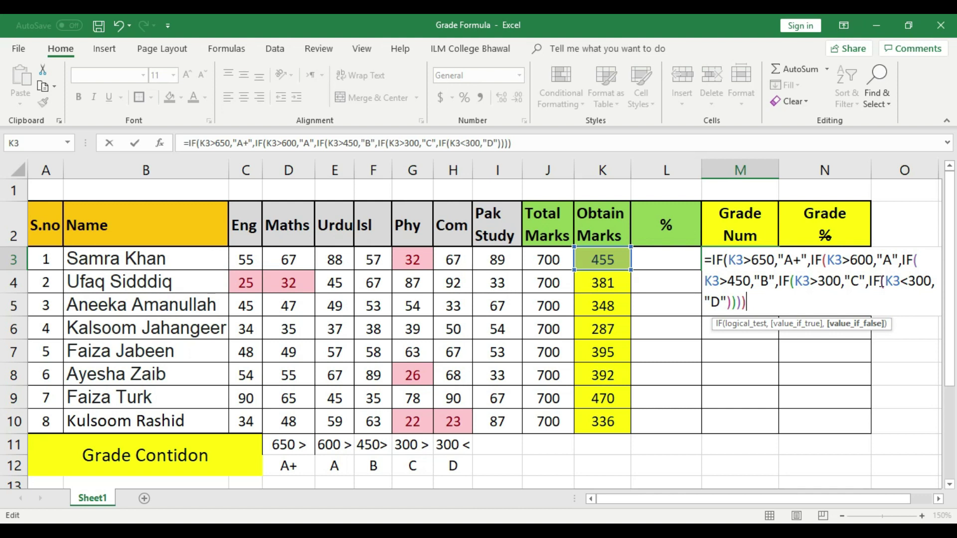
type(")")
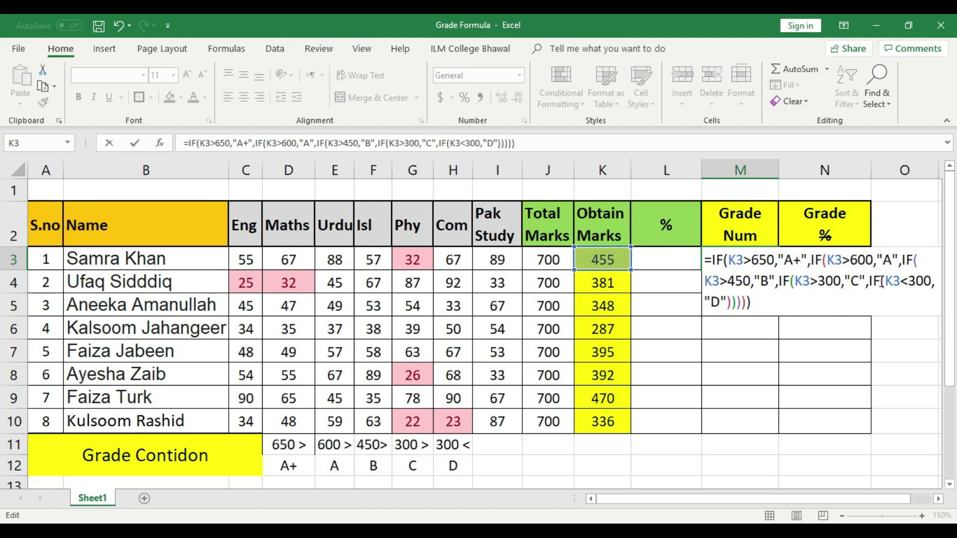
Commit the formula =IF(K3>650,"A+",IF(K3>600,"A",IF(K3>450,"B",IF(K3>300,"C",IF(K3<300,"D"))))) in M3 and centre the cell.
key("Return")
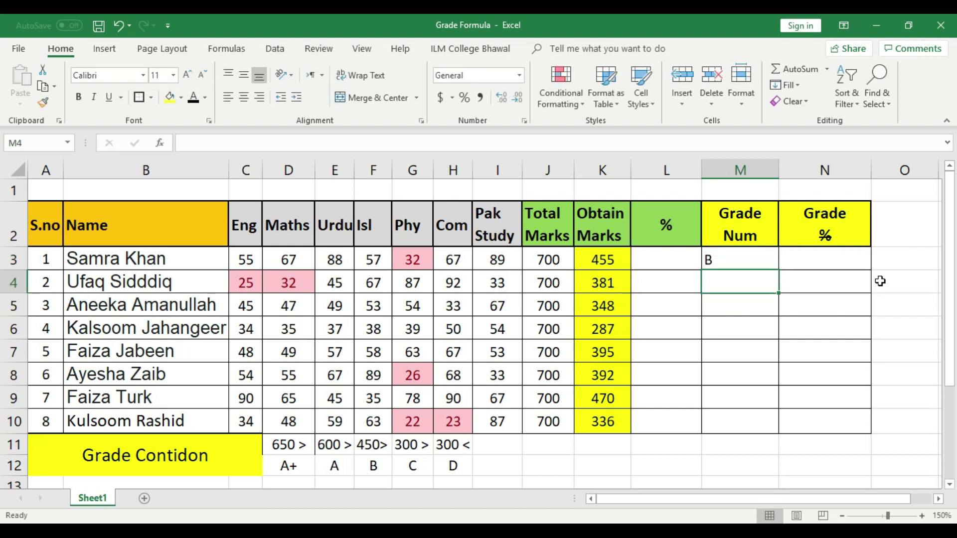
left_click(723, 260)
left_click(245, 96)
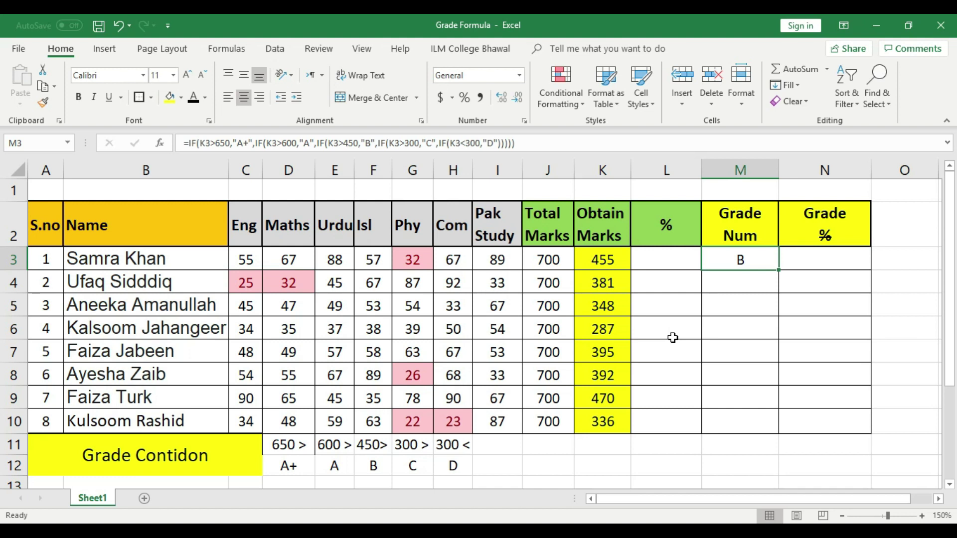
Compare the obtained marks in K3 and the grade in M3 with the grade conditions in rows 11 and 12.
left_click(382, 464)
left_click(377, 445)
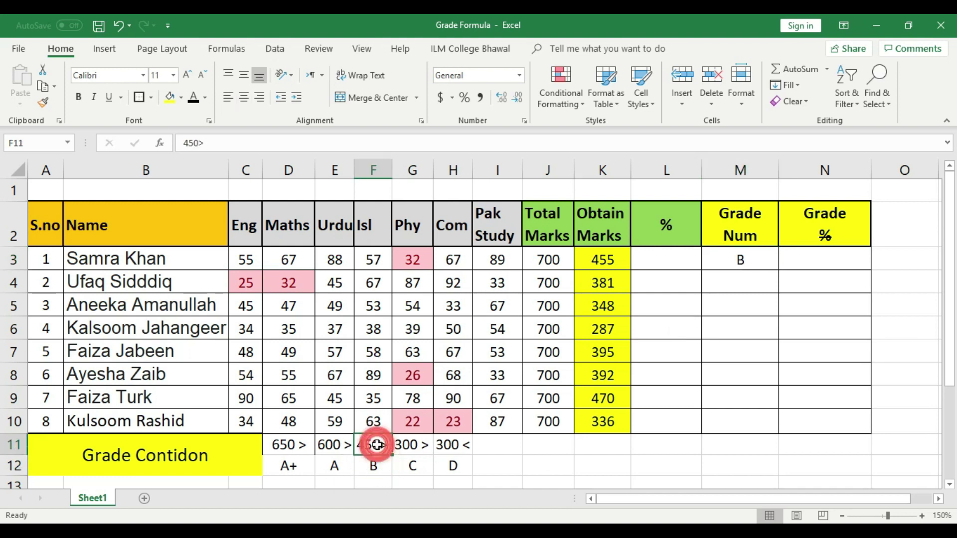
left_click(326, 444)
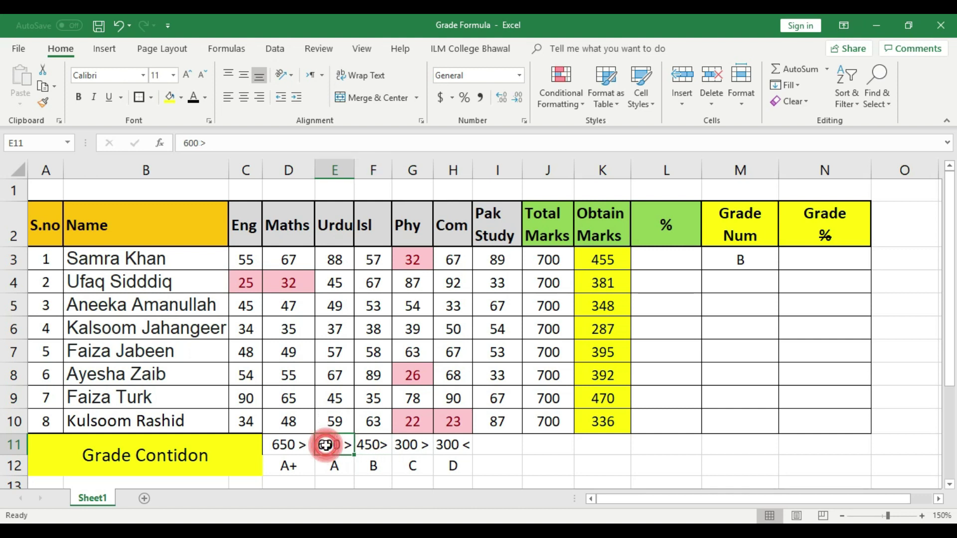
left_click(377, 445)
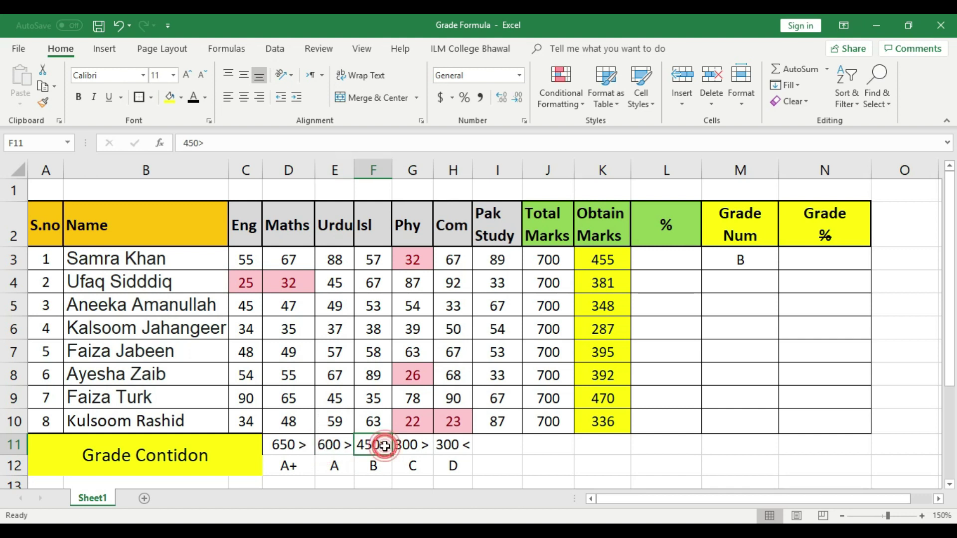
left_click(337, 451)
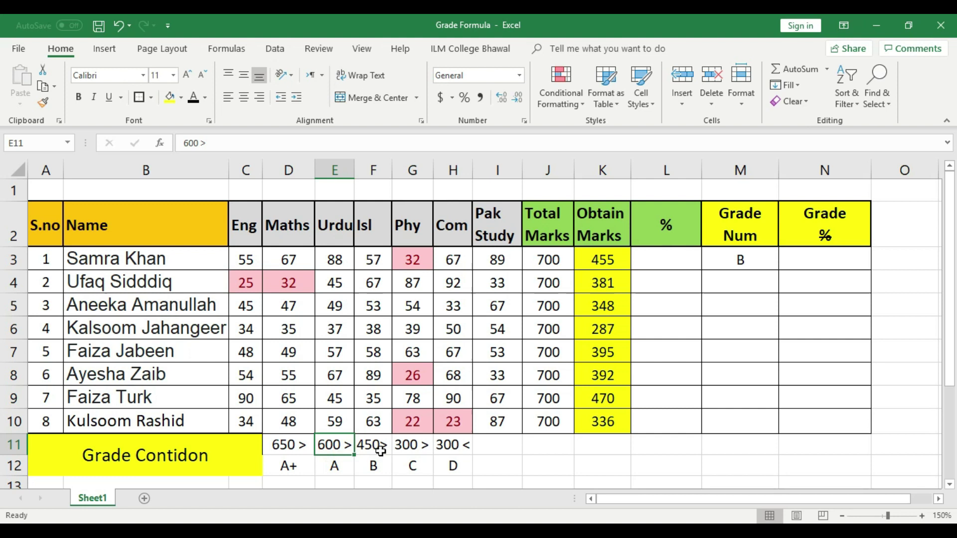
left_click(378, 448)
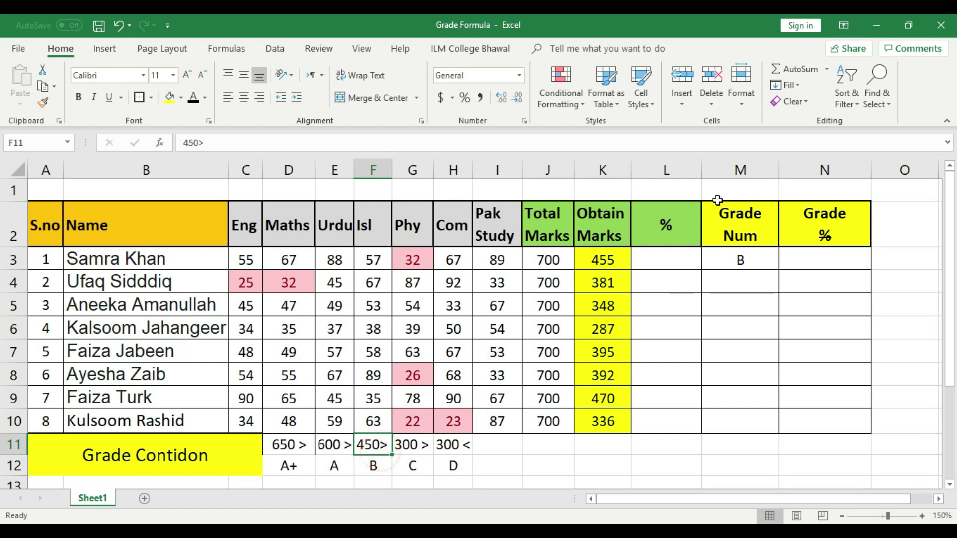
left_click(605, 264)
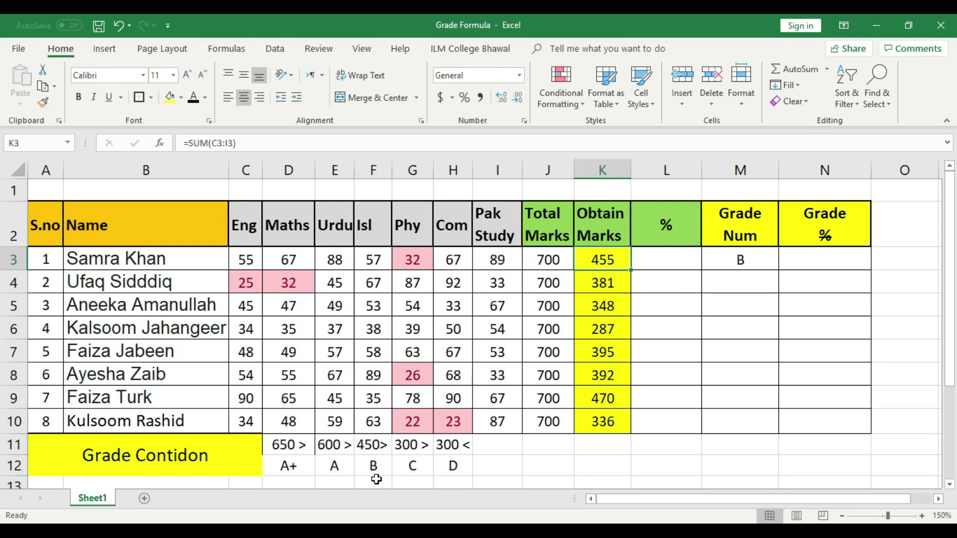
left_click(378, 443)
left_click(614, 256)
left_click(753, 257)
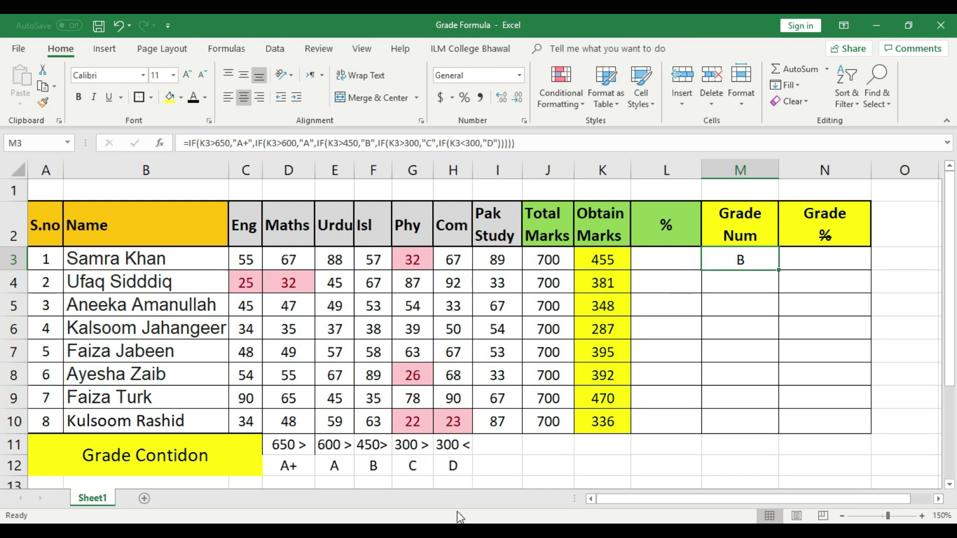
left_click(296, 448)
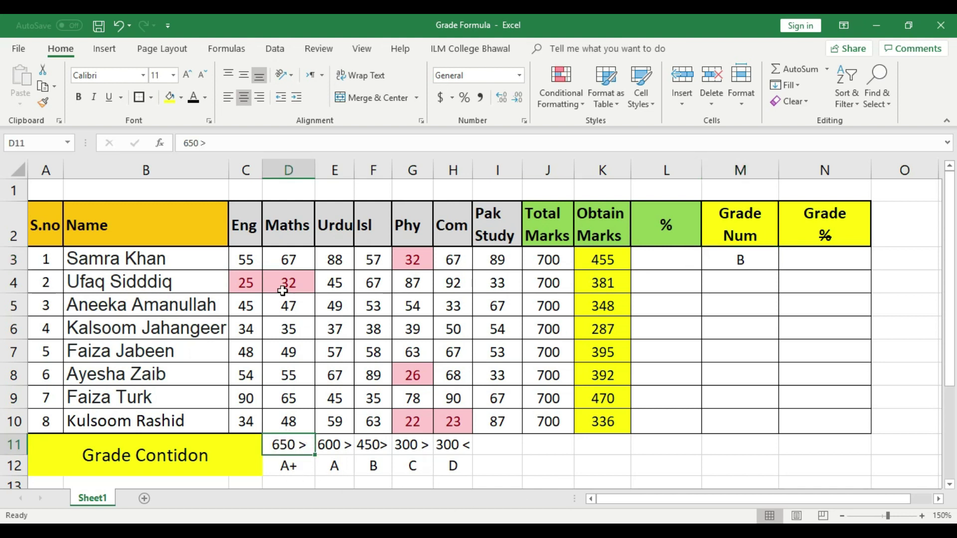
Set the first student's Eng and Maths marks in C3 and D3 to 99 each.
left_click(247, 261)
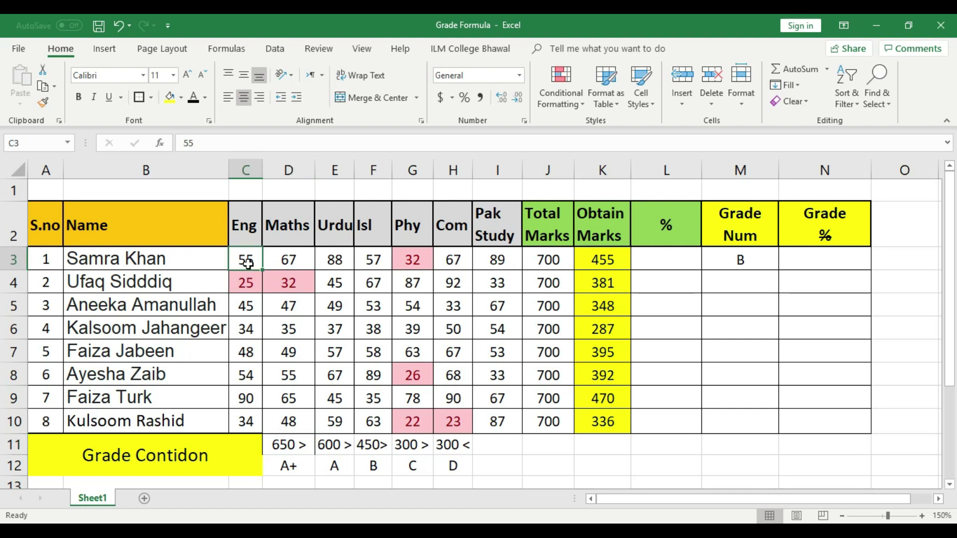
type("100")
key("BackSpace")
key("BackSpace")
key("BackSpace")
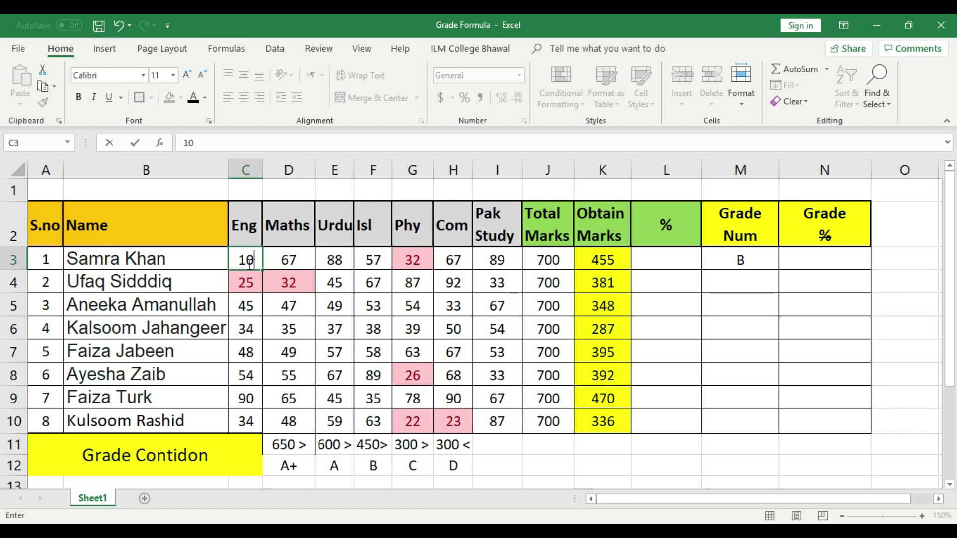
key("Tab")
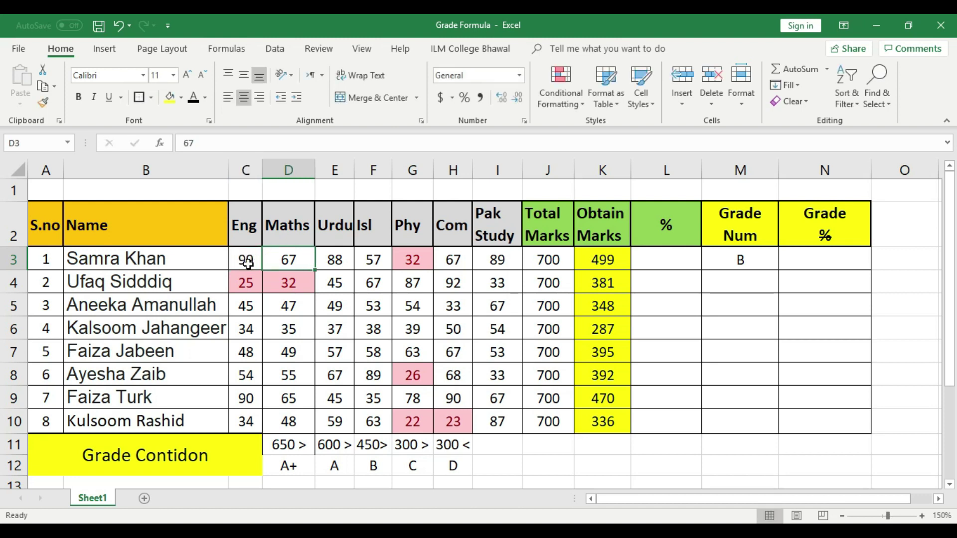
type("99")
key("Tab")
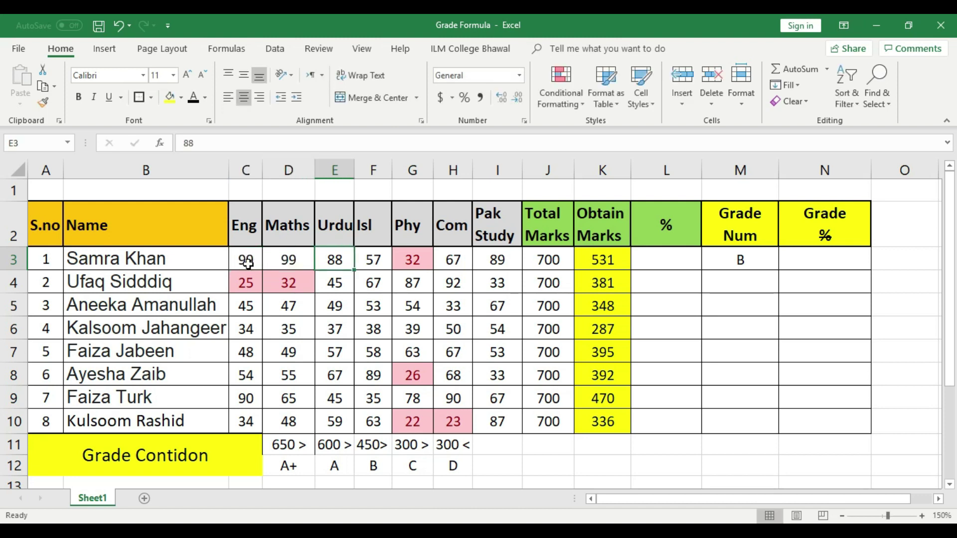
Set the first student's Urdu, Isl and Phy marks to 98 each and the Com mark in H3 to 97.
type("98")
key("Tab")
type("98")
key("Tab")
type("98")
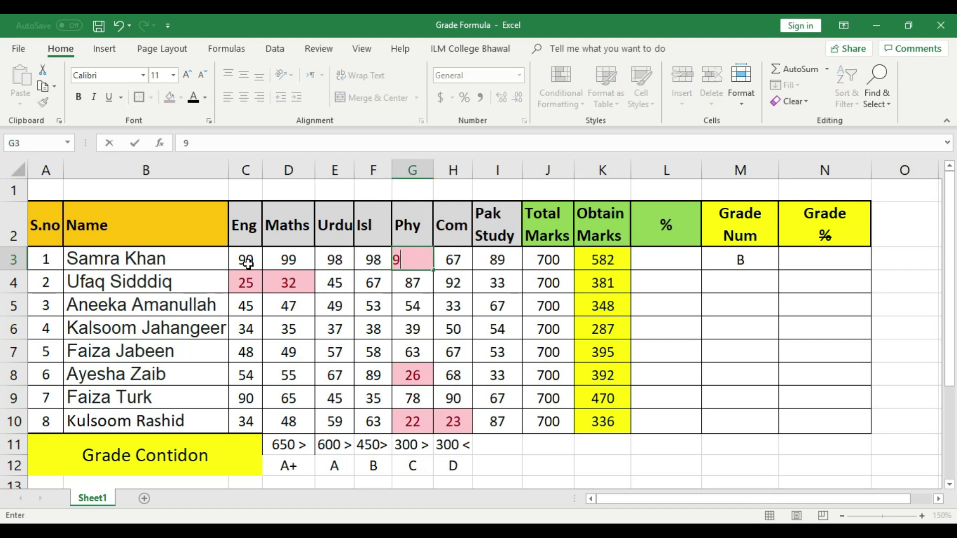
key("Tab")
type("9")
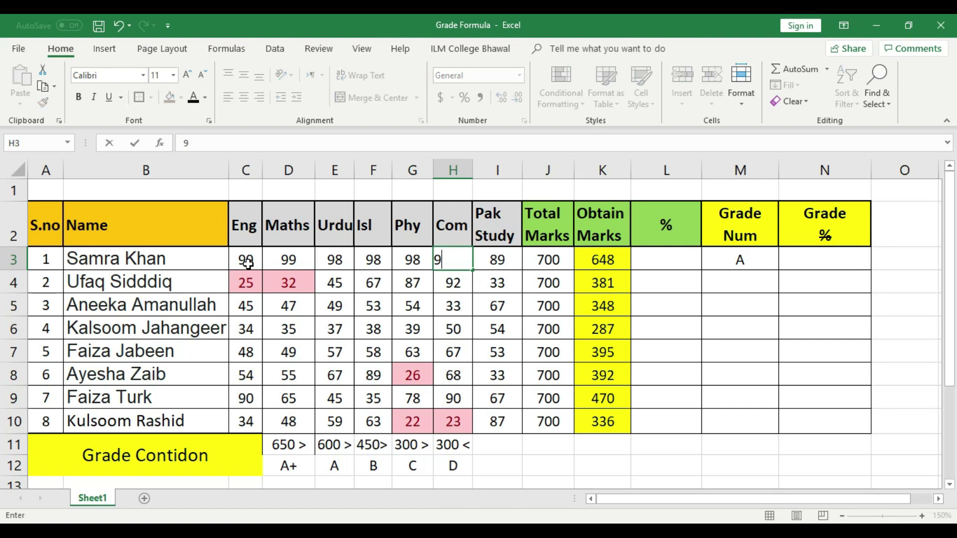
type("7")
key("Tab")
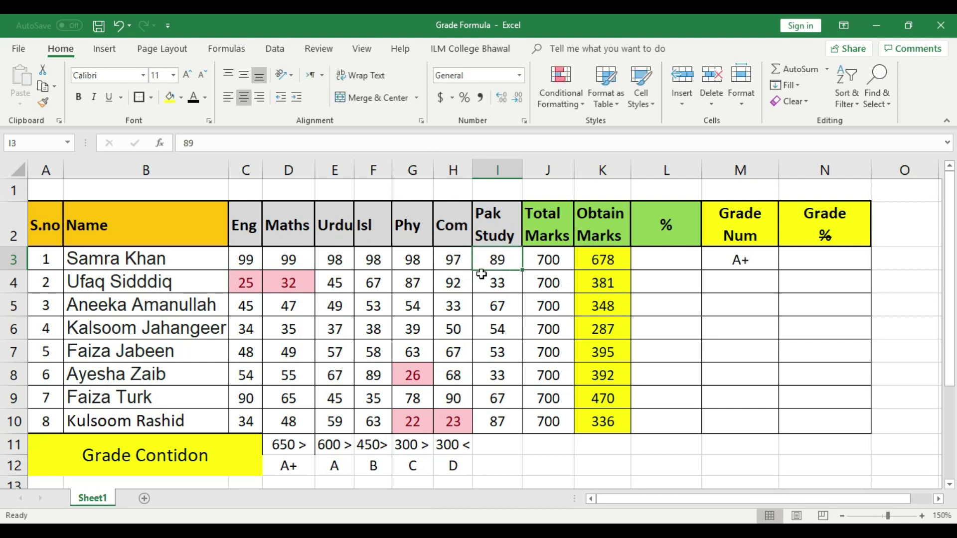
Check the first student's obtained marks and grade against the A+ condition, and review the conditions for A and B.
left_click(546, 262)
left_click(596, 260)
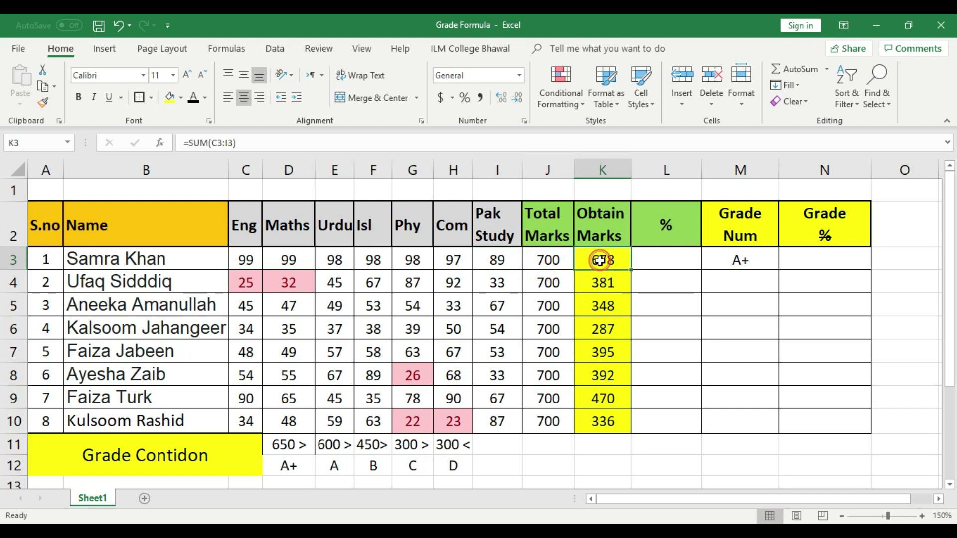
left_click(282, 446)
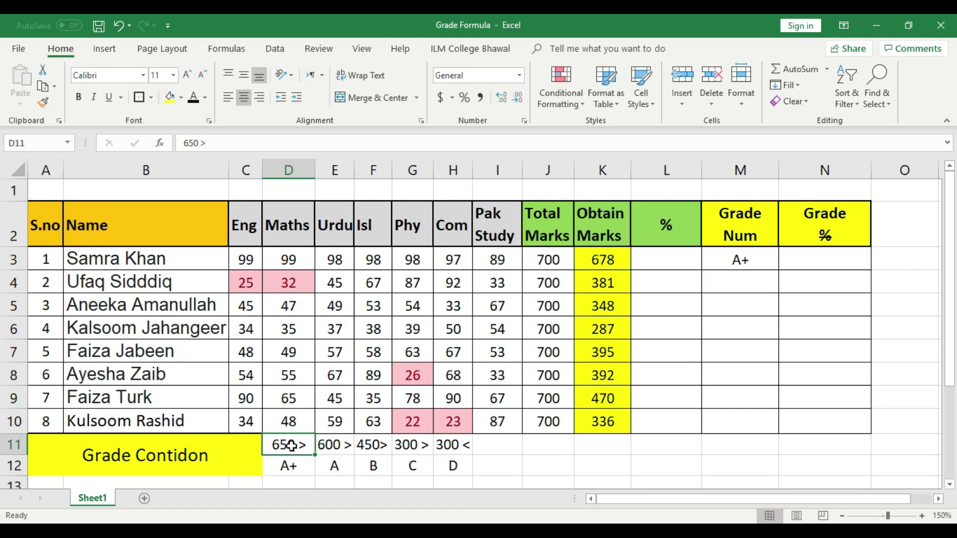
left_click(750, 261)
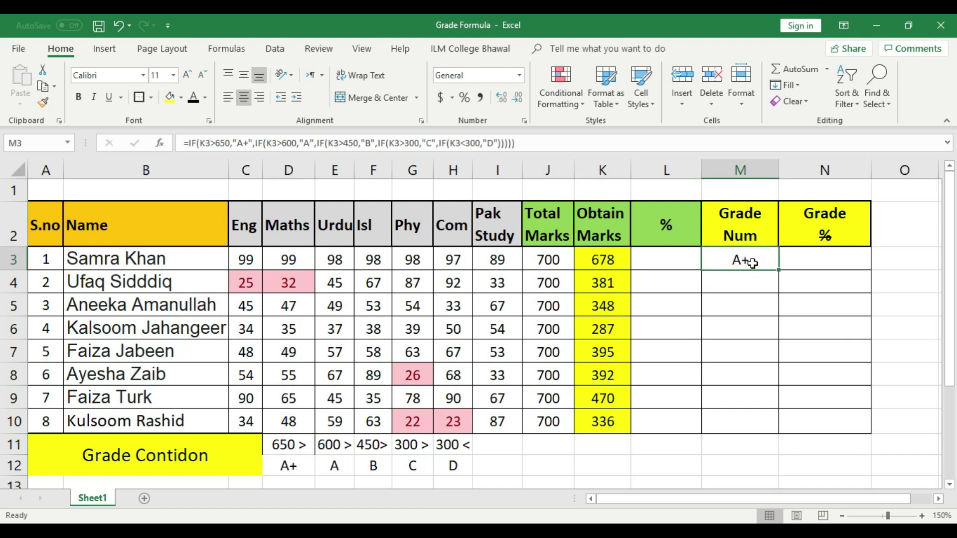
left_click(338, 448)
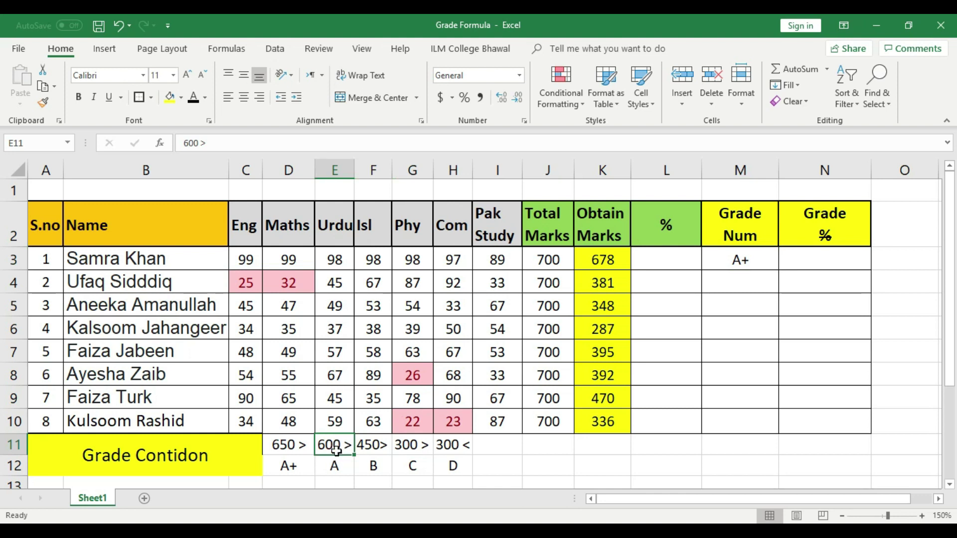
left_click(382, 466)
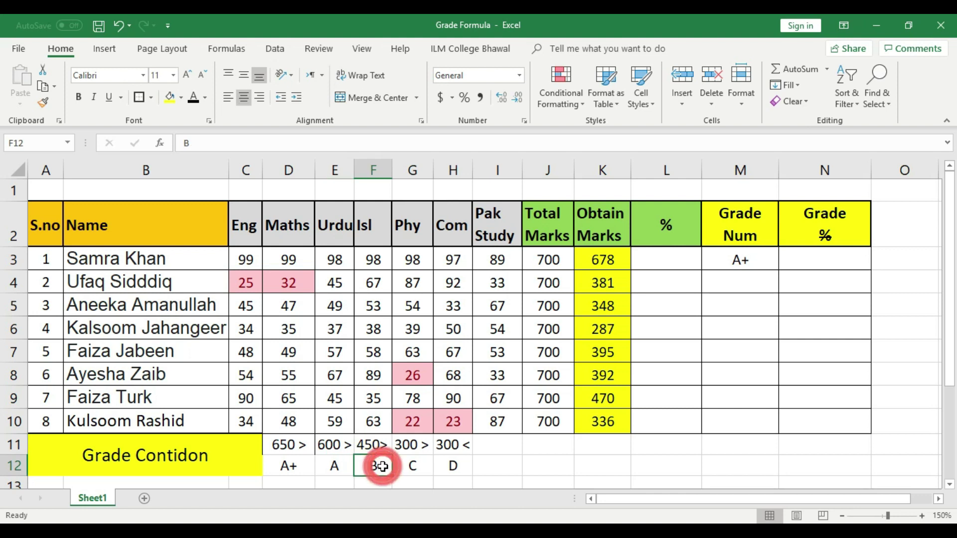
left_click(334, 468)
left_click(333, 446)
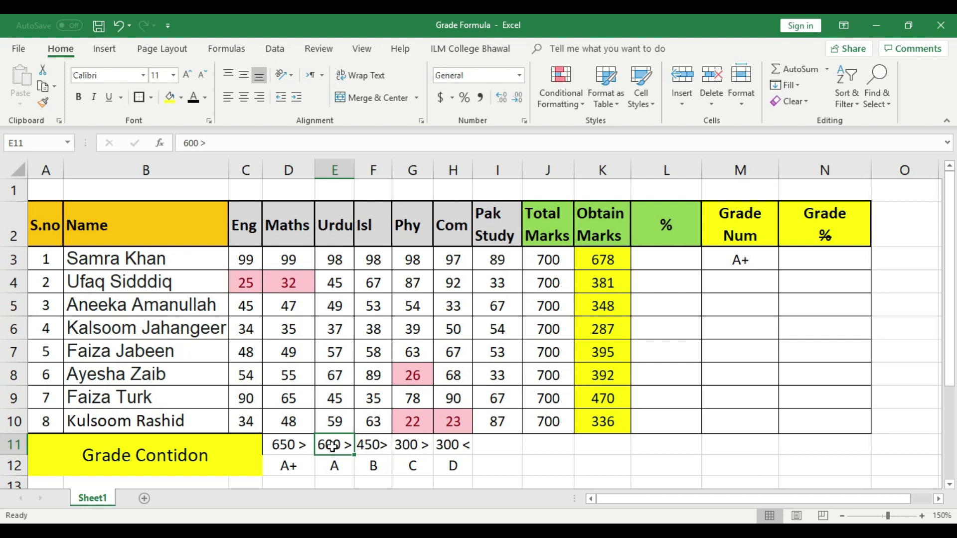
Set the first student's marks from Eng to Com (C3:H3) to 100 each.
left_click(247, 261)
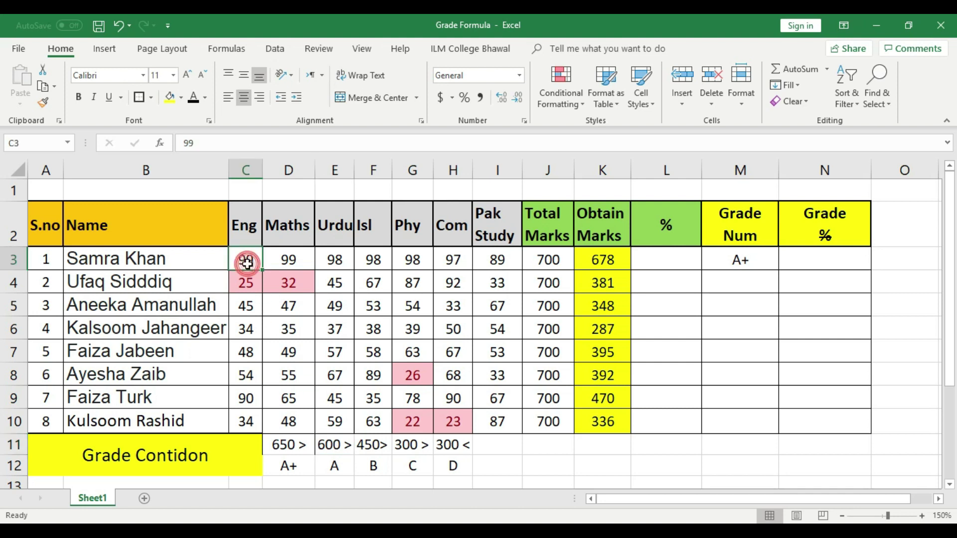
type("100")
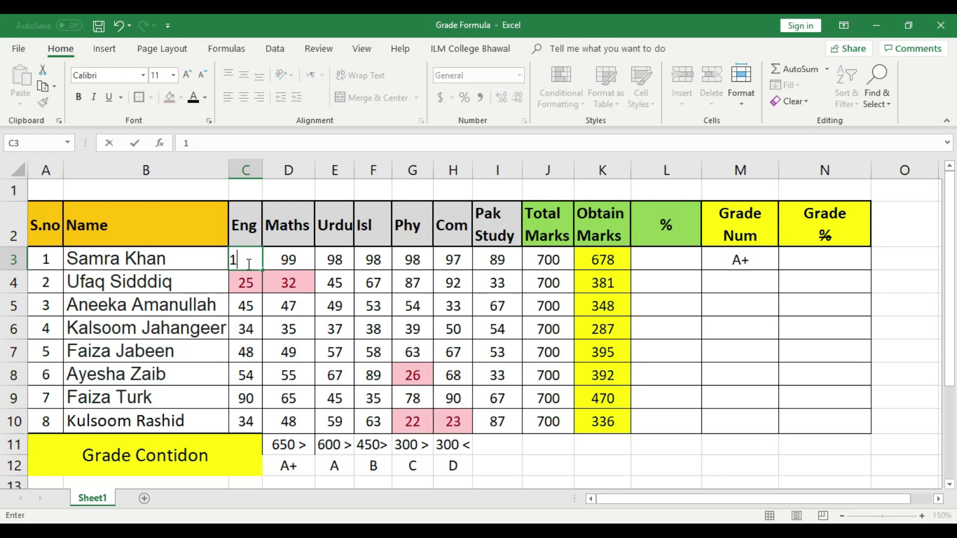
key("Tab")
type("100")
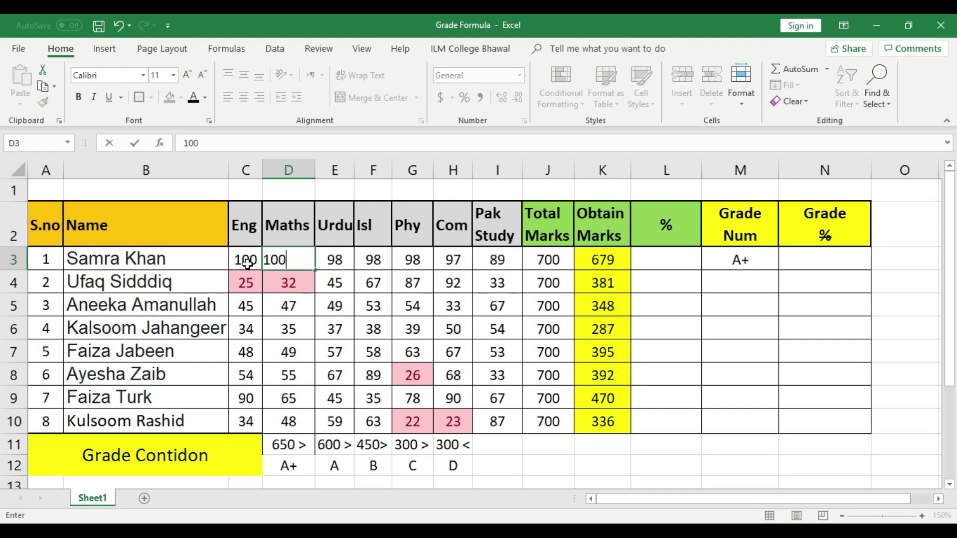
key("Tab")
type("100")
key("Tab")
type("100")
key("Tab")
type("100")
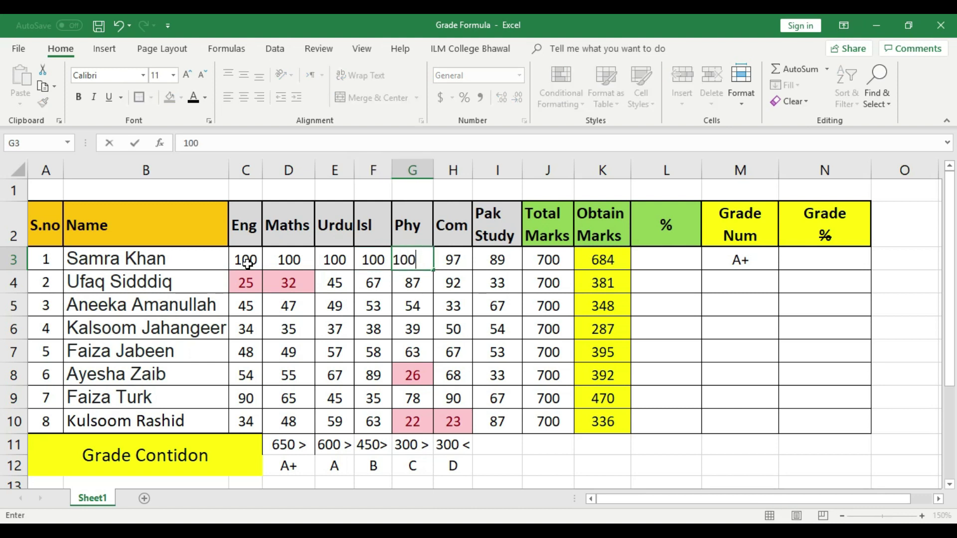
key("Tab")
type("100")
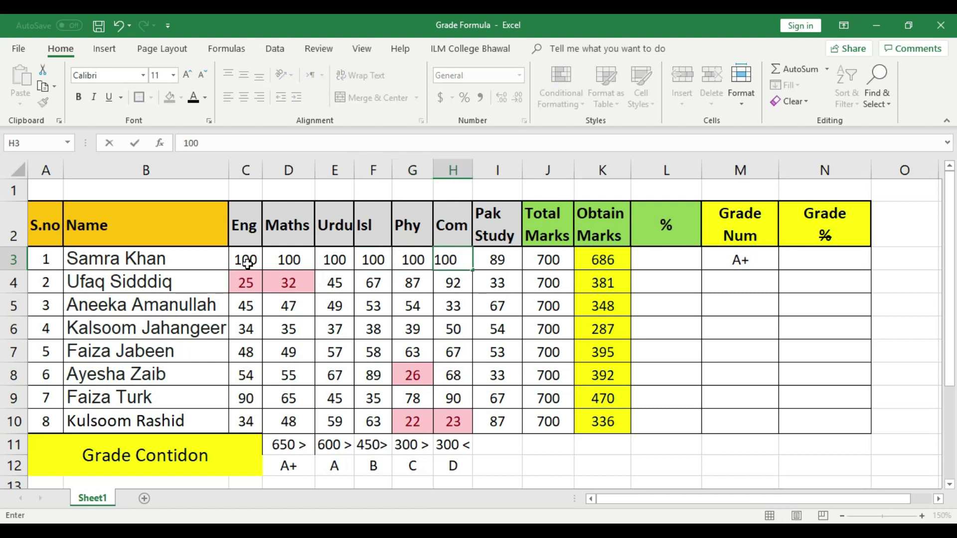
key("Tab")
Set the first student's Pak Study mark in I3 to 0 and compare the grade in M3 with the A condition.
type("0")
key("Tab")
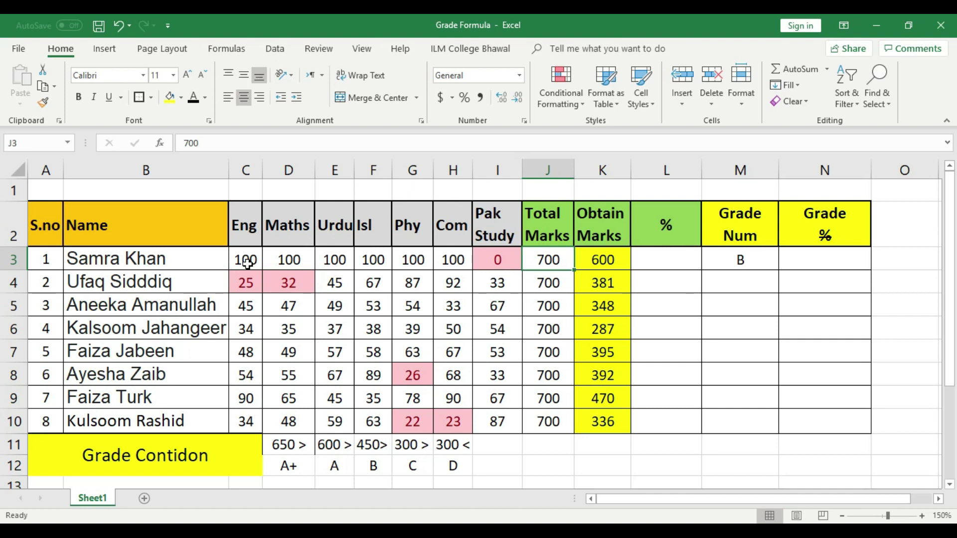
left_click(704, 260)
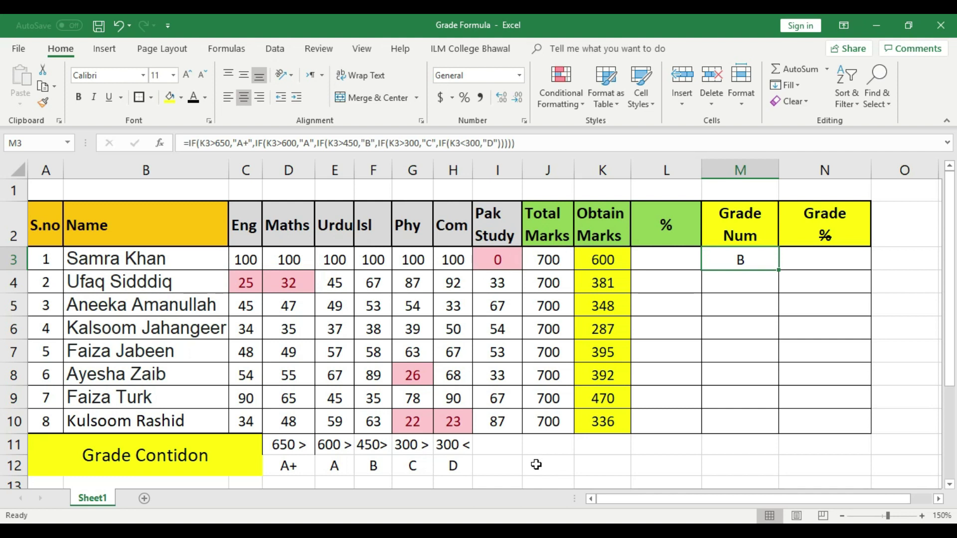
left_click(342, 465)
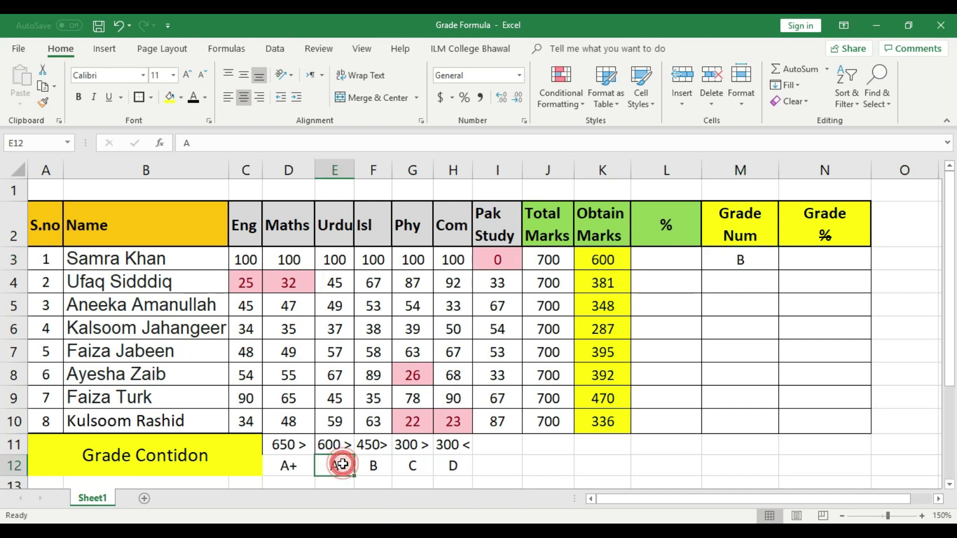
Set the first student's Pak Study mark in I3 to 1 and check the grade in M3 against the conditions.
left_click(506, 258)
type("1")
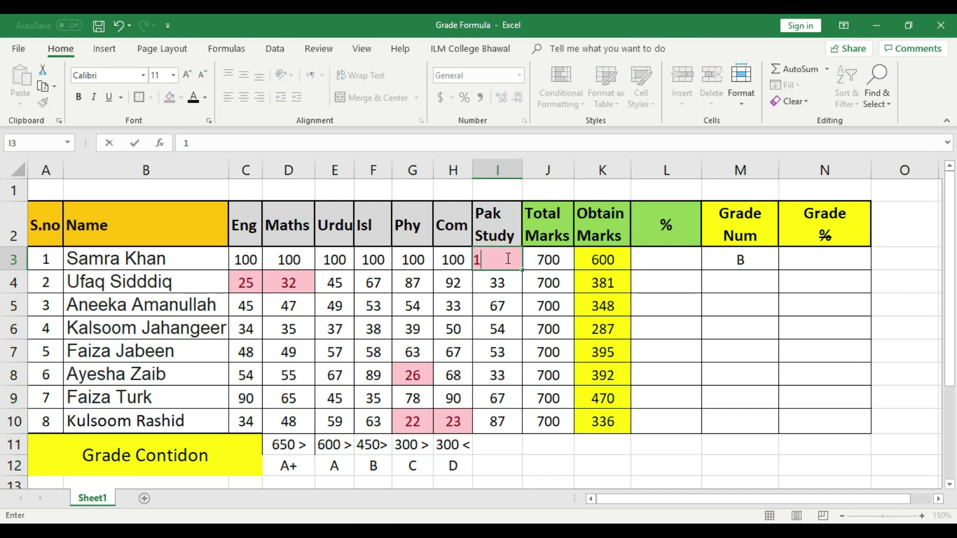
key("Up")
key("Right")
key("Right")
key("Right")
key("Right")
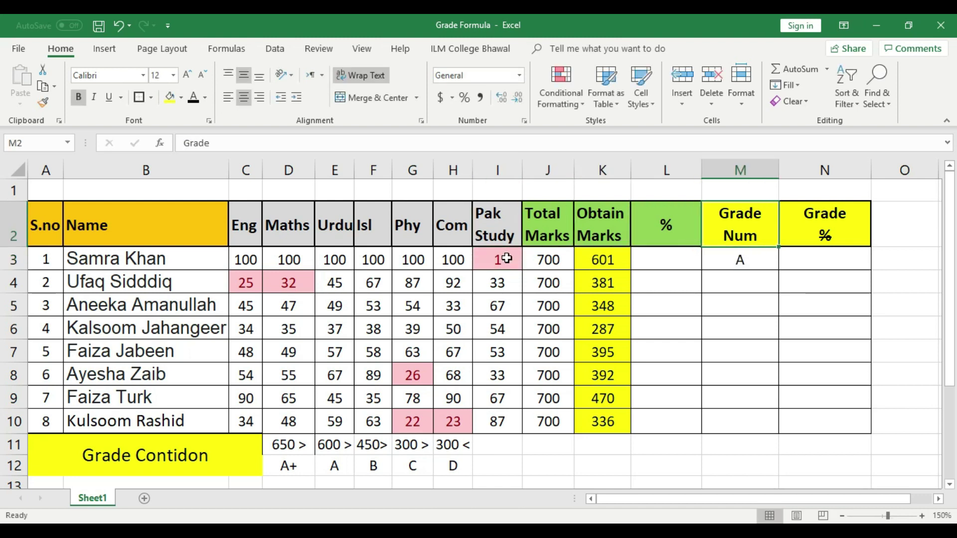
key("Down")
key("Down")
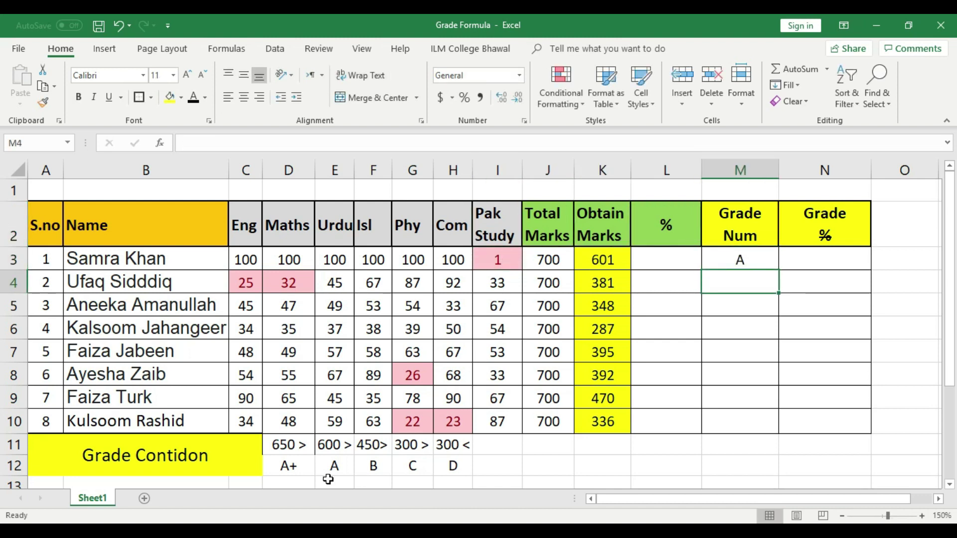
left_click(383, 451)
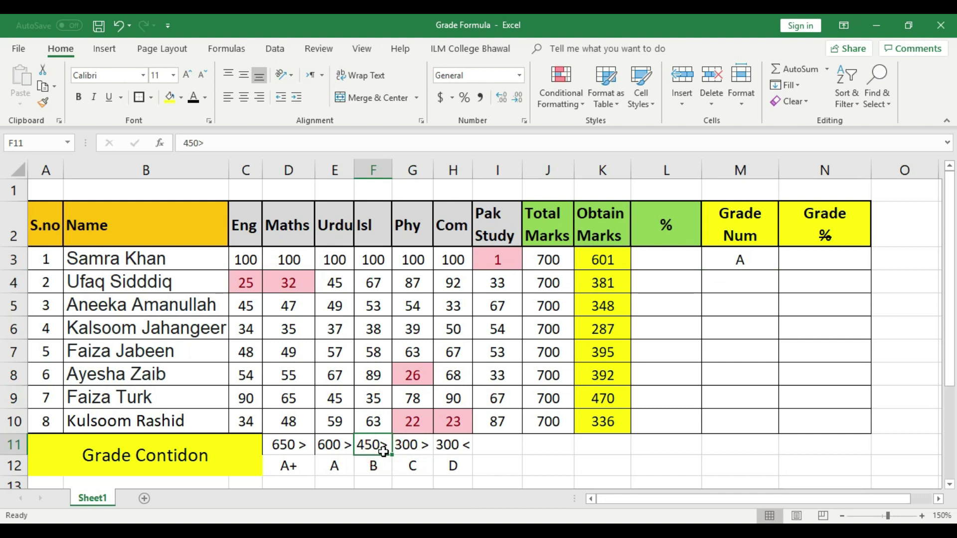
Compare the grade conditions for A+, A, B and C in rows 11 and 12.
left_click(349, 449)
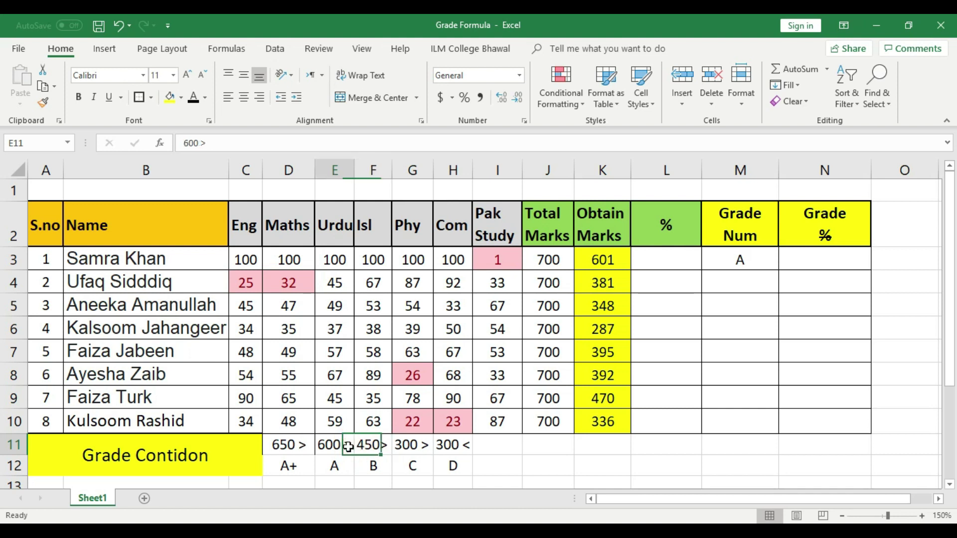
left_click(289, 443)
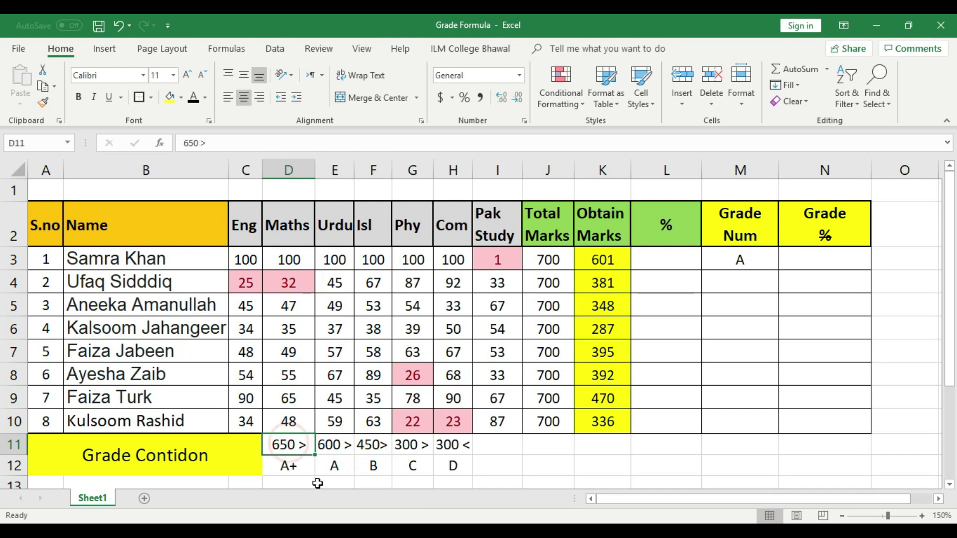
left_click(344, 445)
left_click(284, 445)
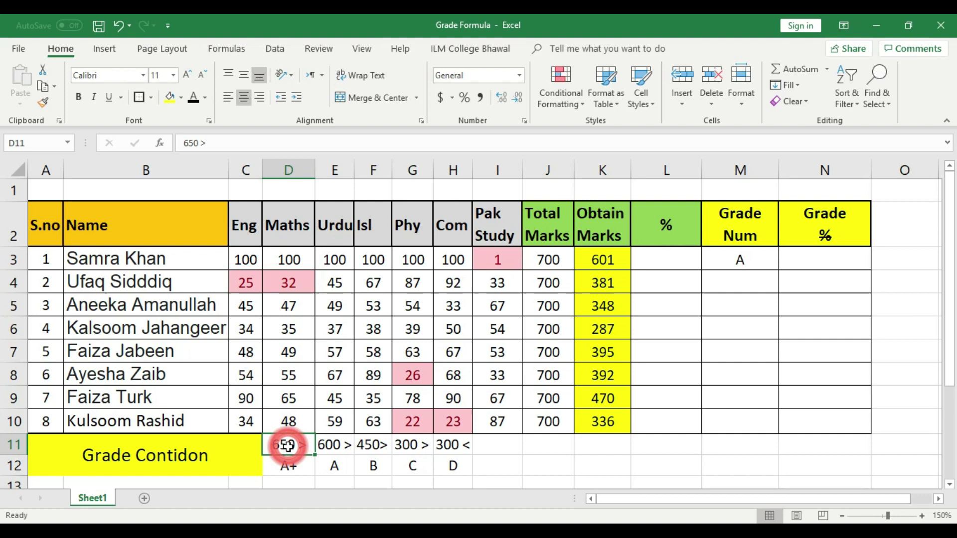
left_click(337, 466)
left_click(334, 446)
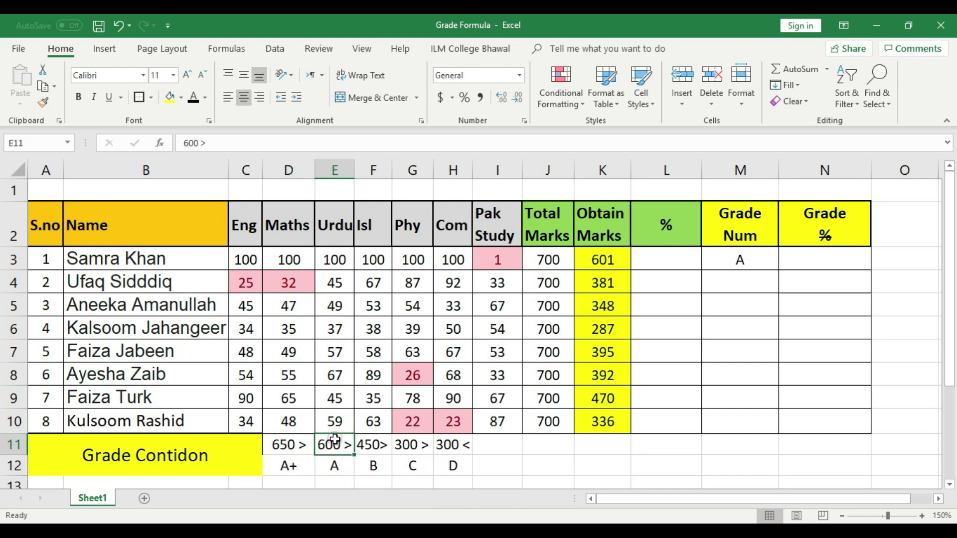
left_click(300, 442)
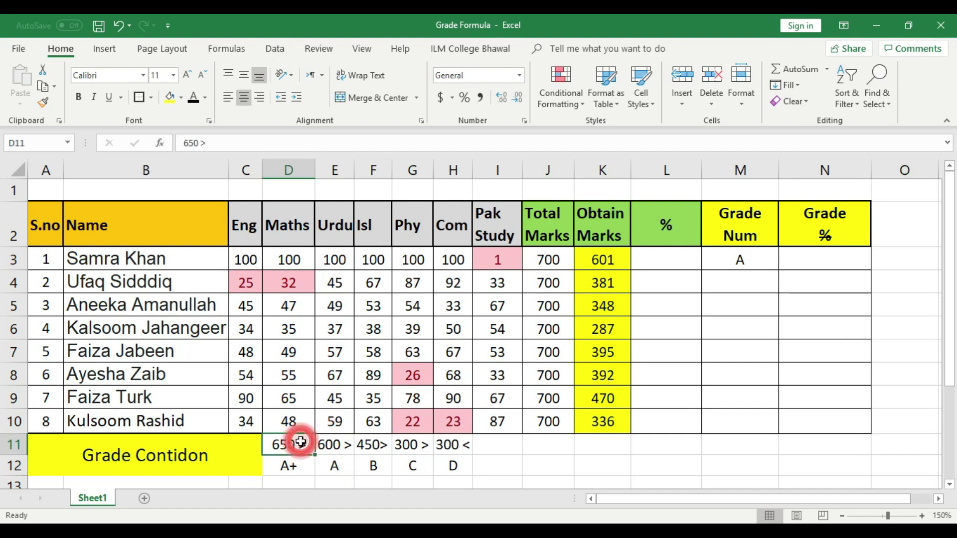
left_click(370, 444)
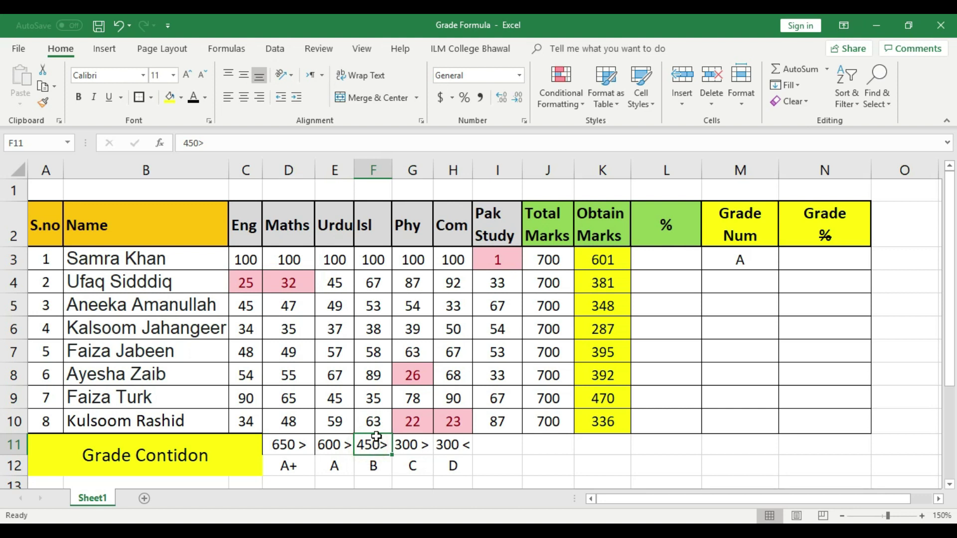
left_click(335, 446)
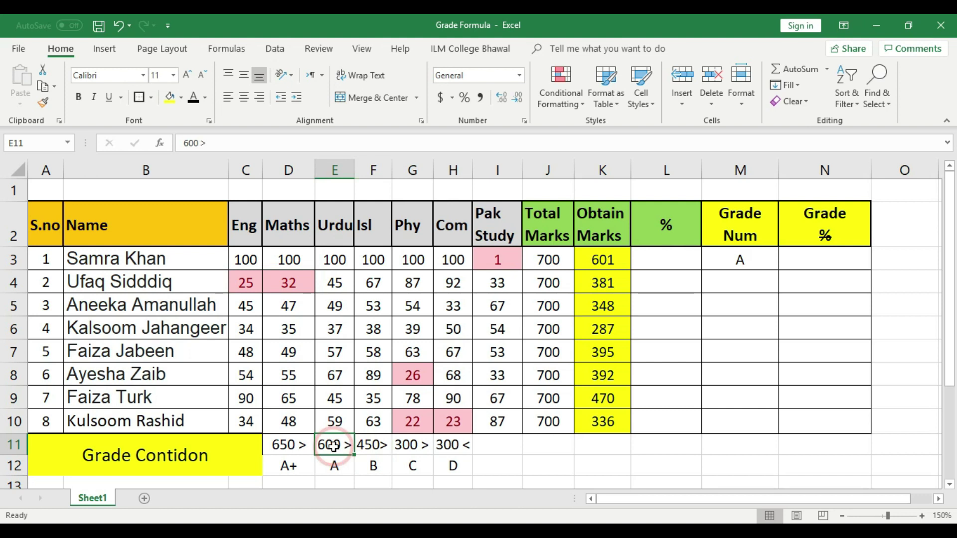
left_click(416, 445)
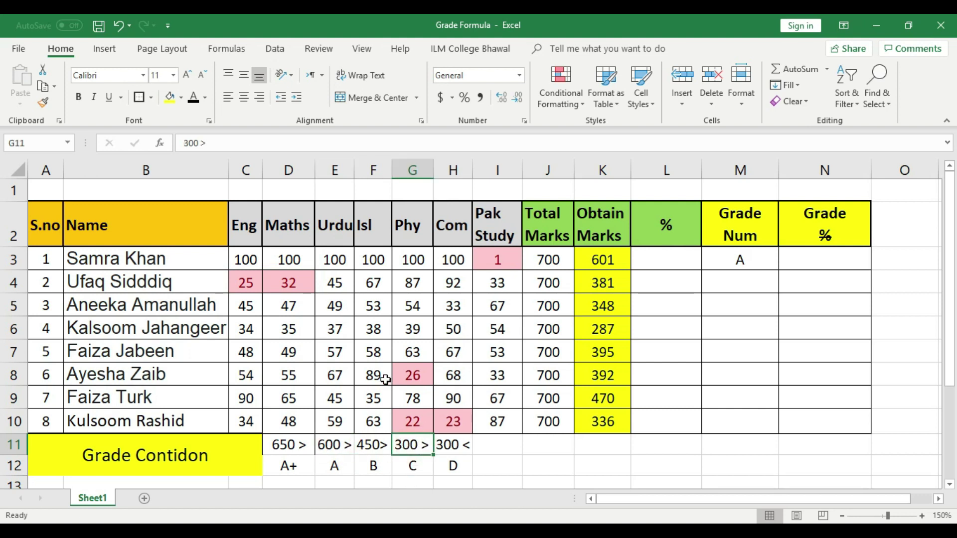
left_click(374, 467)
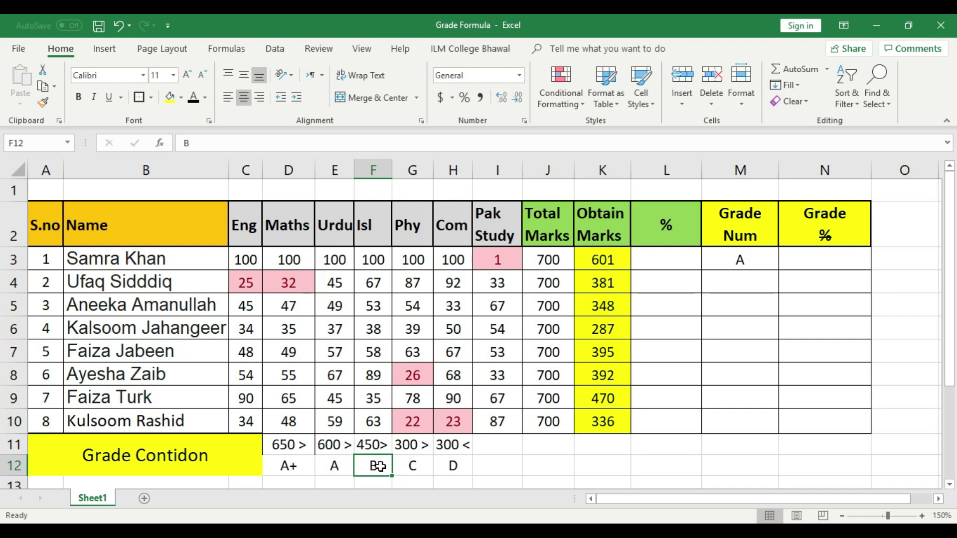
Clear the first student's Phy, Com and Pak Study marks in G3:I3.
left_click(248, 259)
left_click(287, 259)
left_click(335, 260)
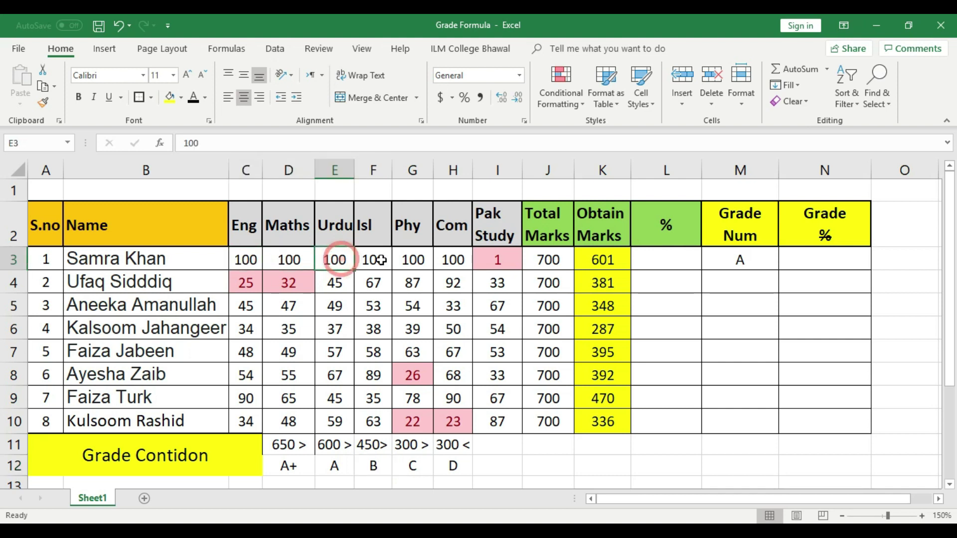
left_click(374, 259)
left_click(412, 259)
key("Delete")
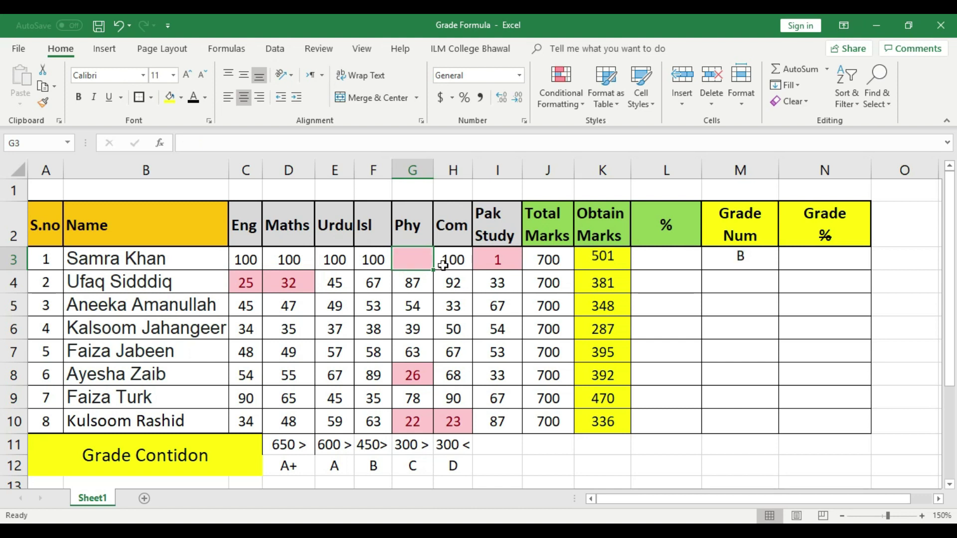
left_click(453, 259)
key("Delete")
left_click(497, 259)
key("Delete")
Set the first student's Phy mark in G3 to 50 and compare the grade in M3 with the B condition.
left_click(420, 259)
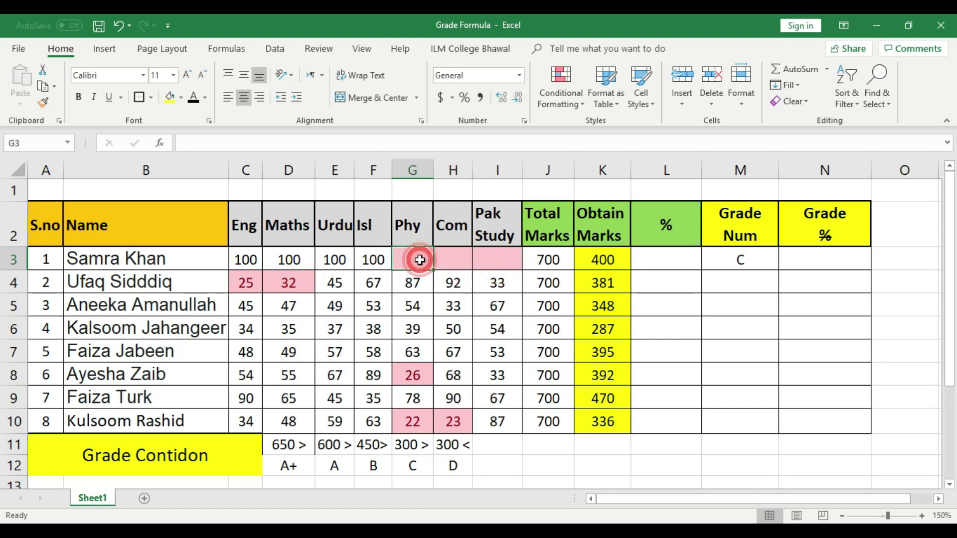
type("50")
key("Return")
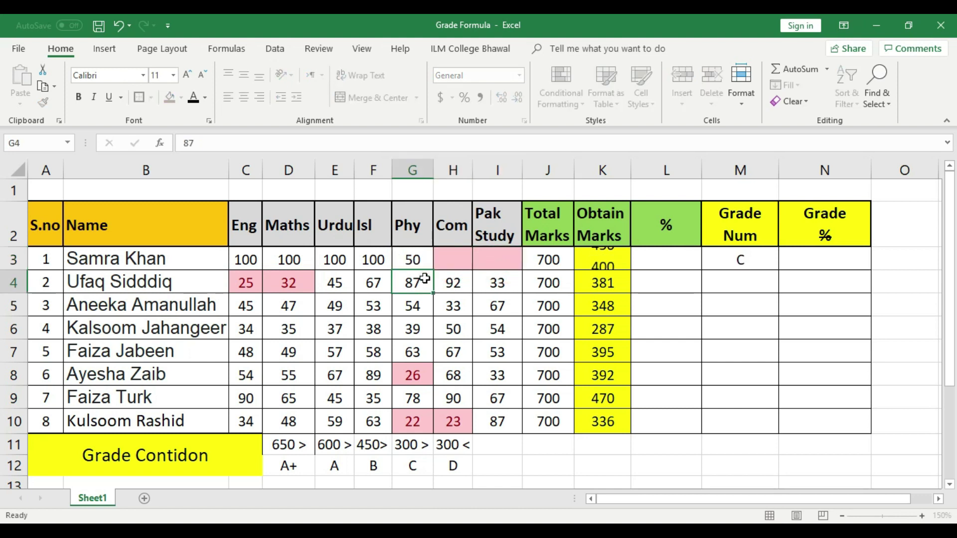
left_click(740, 260)
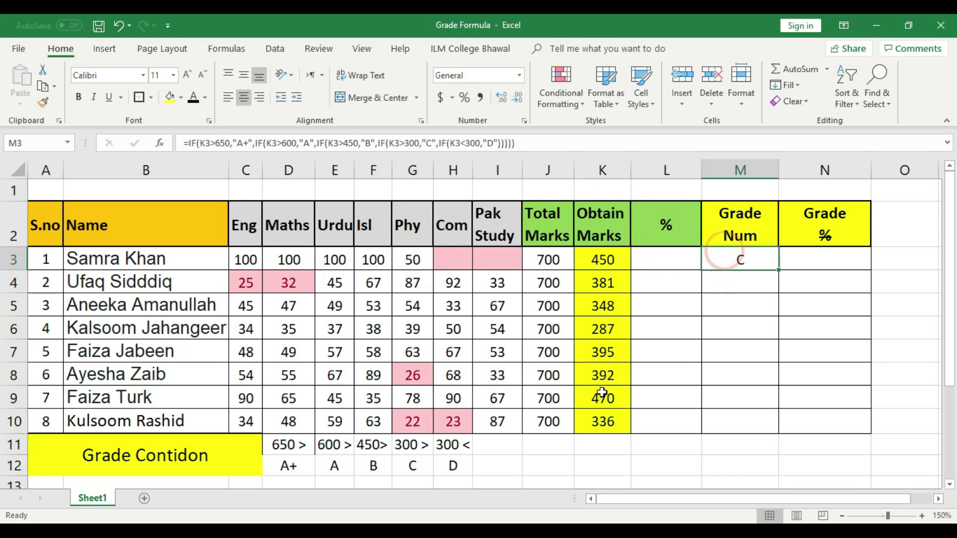
left_click(384, 464)
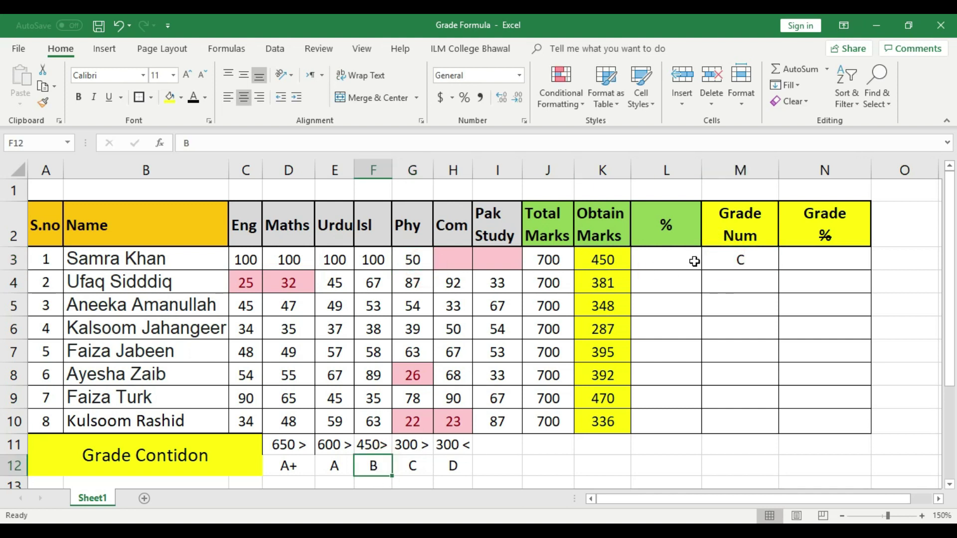
left_click(738, 259)
left_click(619, 261)
left_click(373, 461)
Set the first student's Com mark in H3 to 1 to test the B condition.
left_click(451, 267)
type("1")
left_click(731, 291)
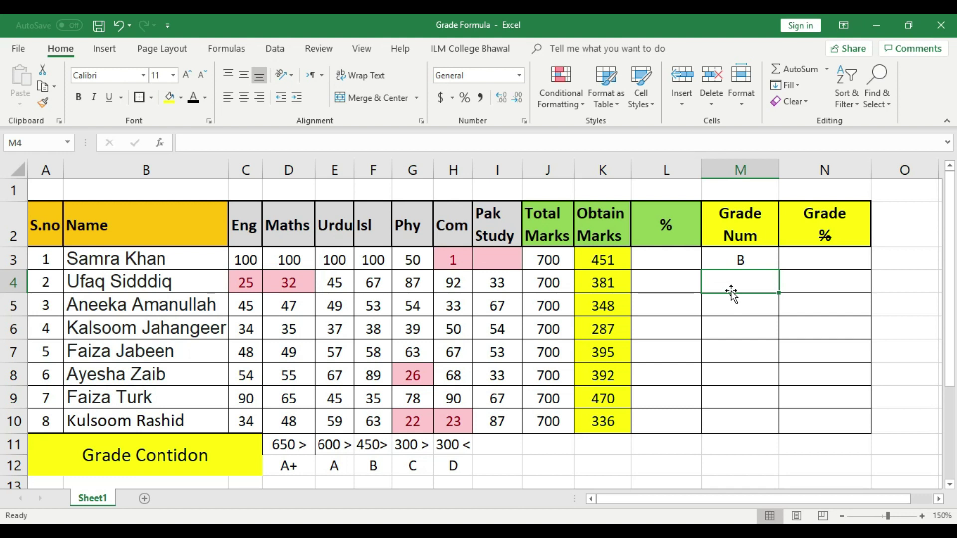
Check the C condition in G11 and set the first student's marks from Isl to Pak Study (F3:I3) to 0 each.
left_click(417, 446)
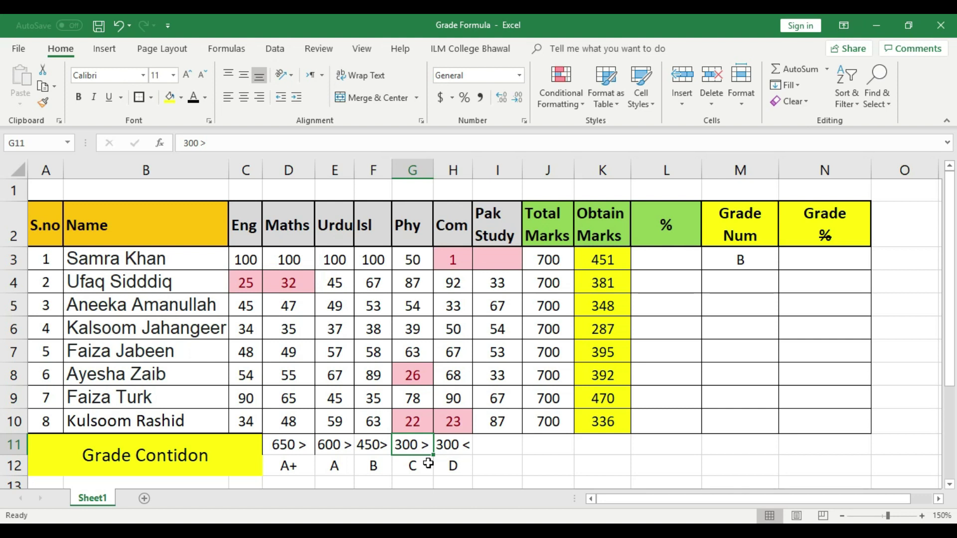
left_click_drag(373, 260, 451, 260)
left_click(380, 257)
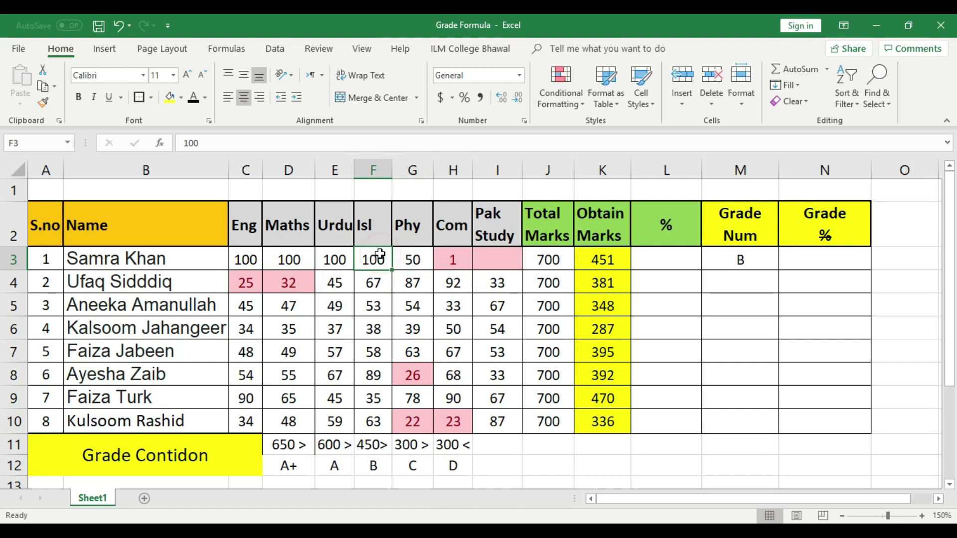
type("0")
key("Tab")
type("0")
key("Tab")
type("0")
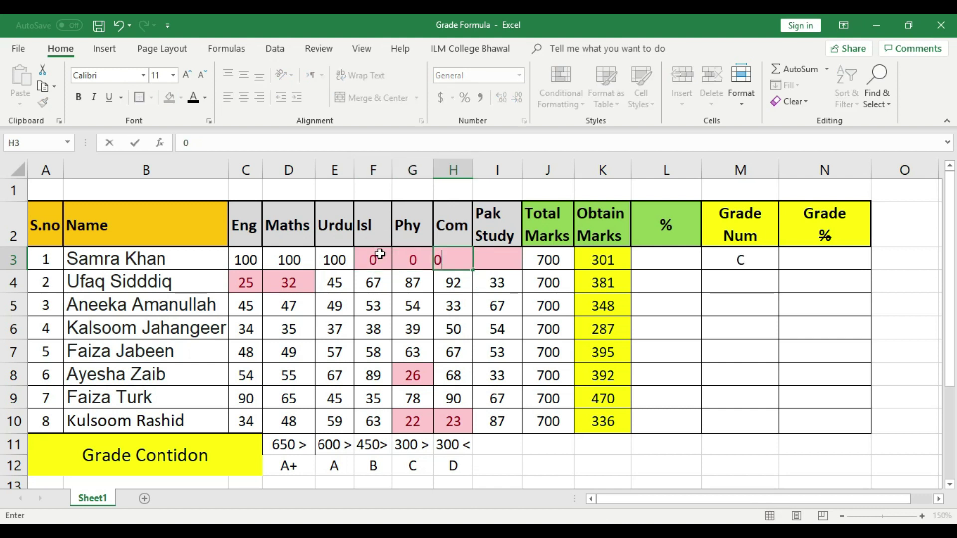
key("Tab")
type("0")
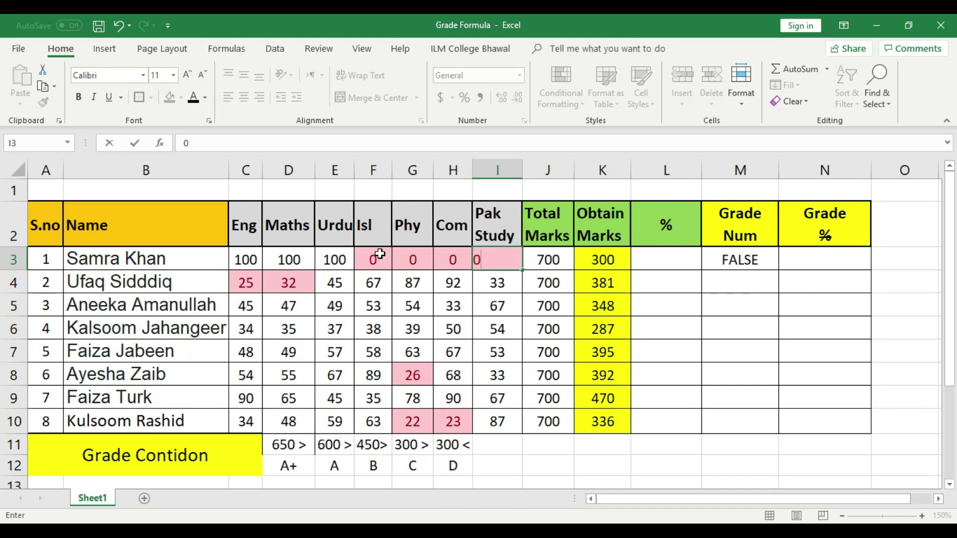
key("ctrl+Return")
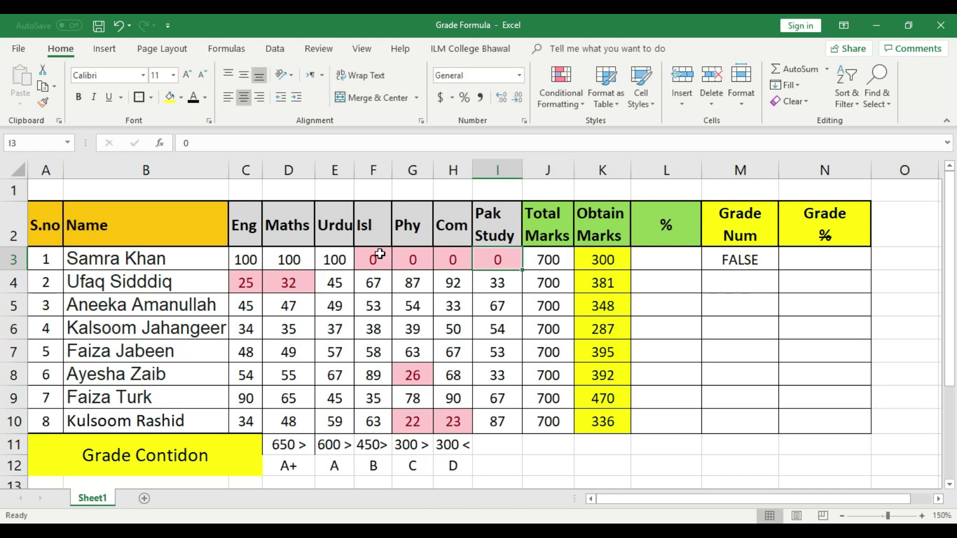
Review the first student's marks from Isl to Pak Study and the obtained total against the grade formula in M3.
key("Left")
key("Left")
key("Left")
key("Right")
key("Right")
key("Right")
key("Right")
key("Right")
key("Right")
key("Right")
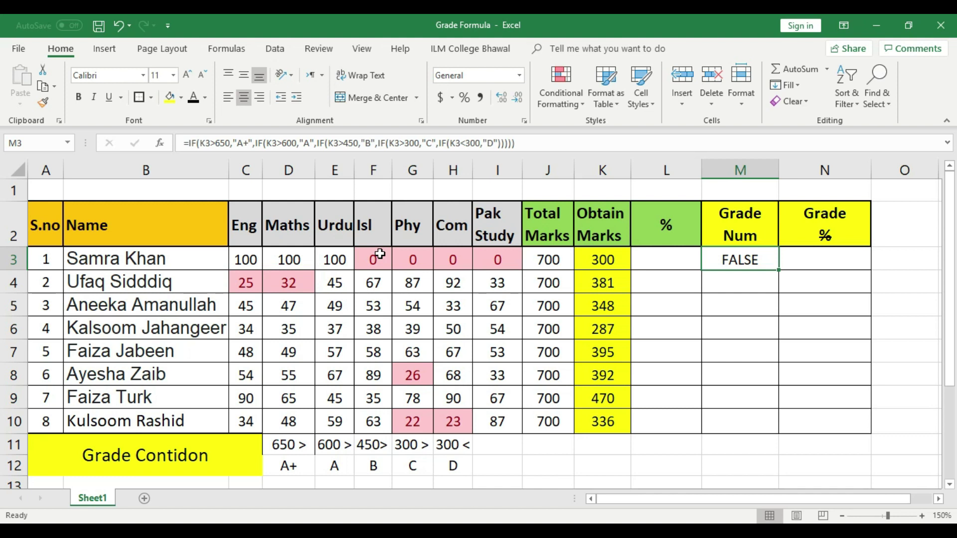
Set the first student's Isl mark in F3 to 1 and check the grade in M3.
key("Left")
key("Left")
key("Left")
key("Left")
key("Left")
key("Left")
key("Left")
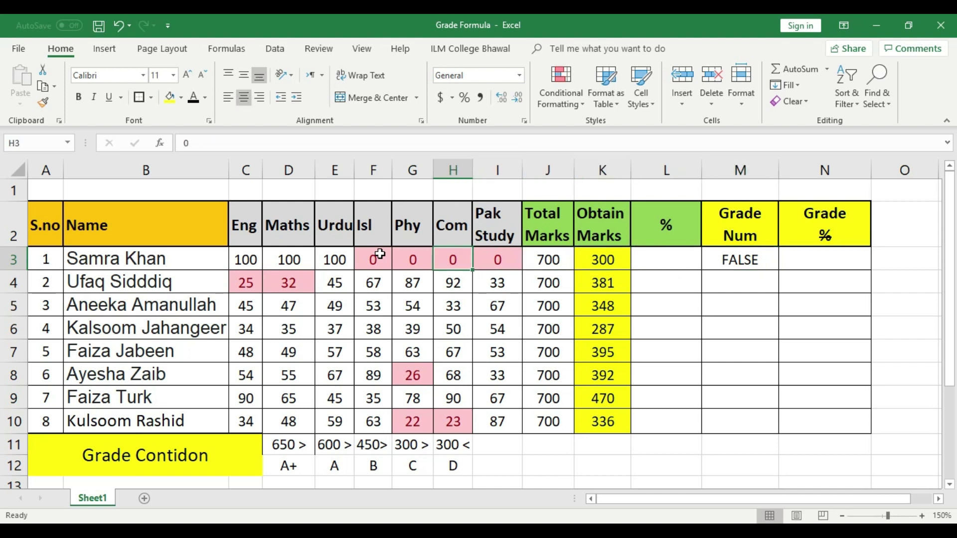
type("1")
key("Tab")
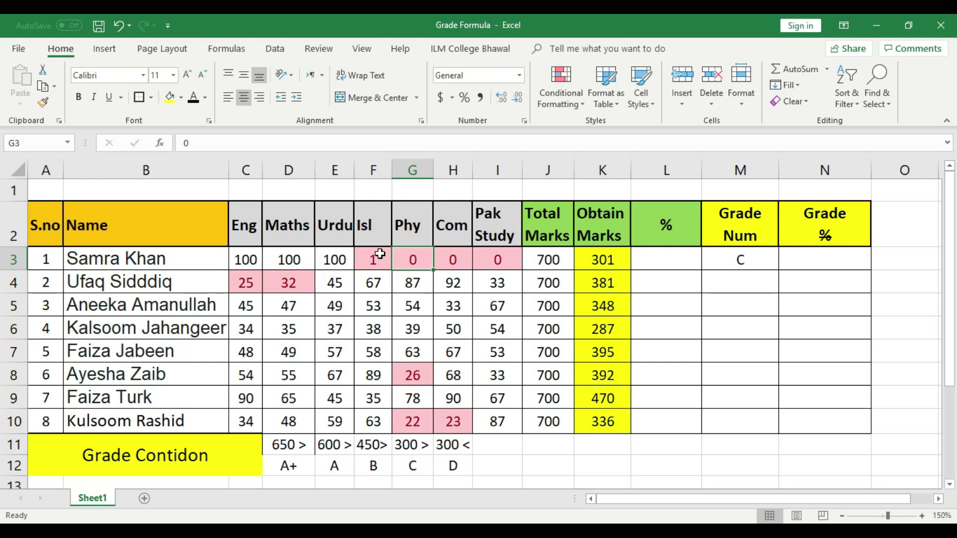
key("Right")
key("Right")
key("Right")
key("Right")
key("Right")
key("Right")
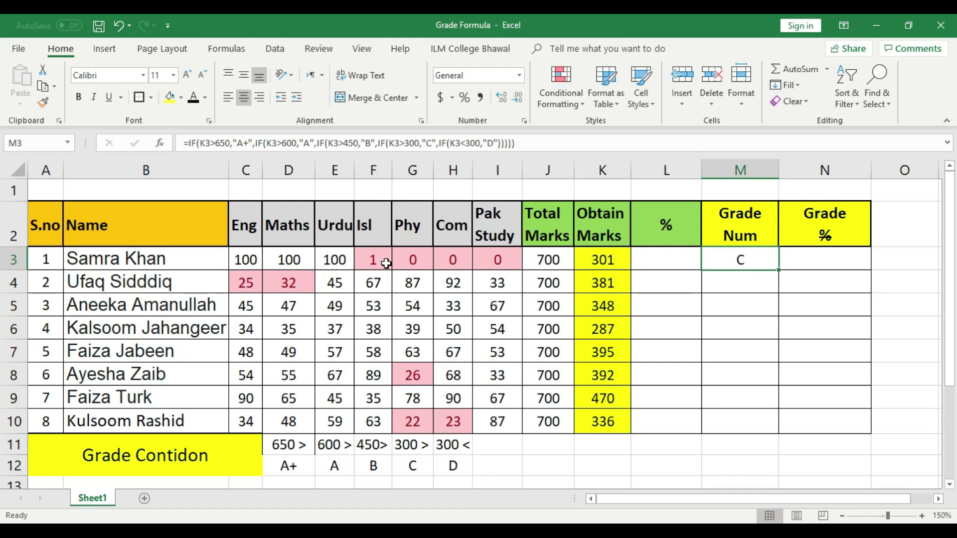
Set the first student's Urdu mark in E3 to 0 and compare the obtained marks and grade with the D condition.
left_click(419, 260)
left_click(371, 260)
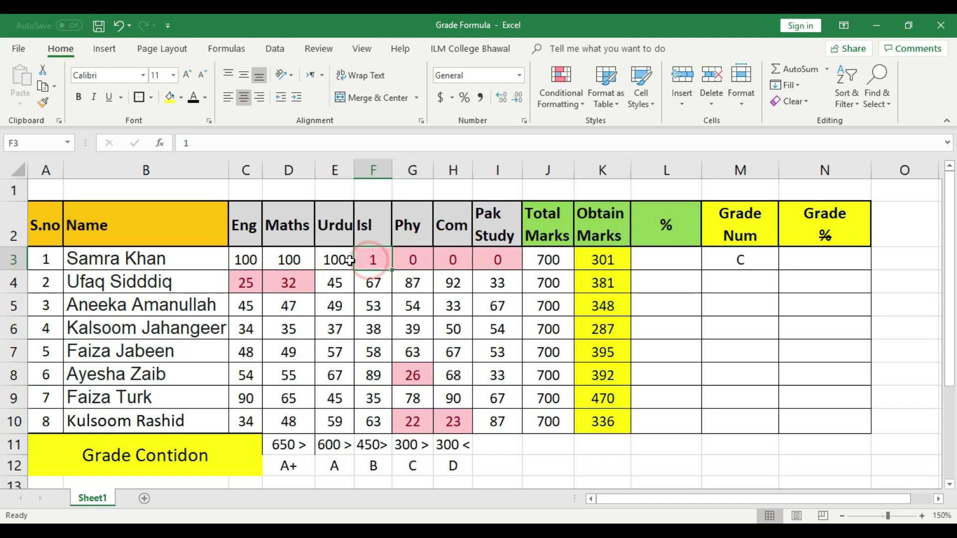
left_click(335, 259)
type("0")
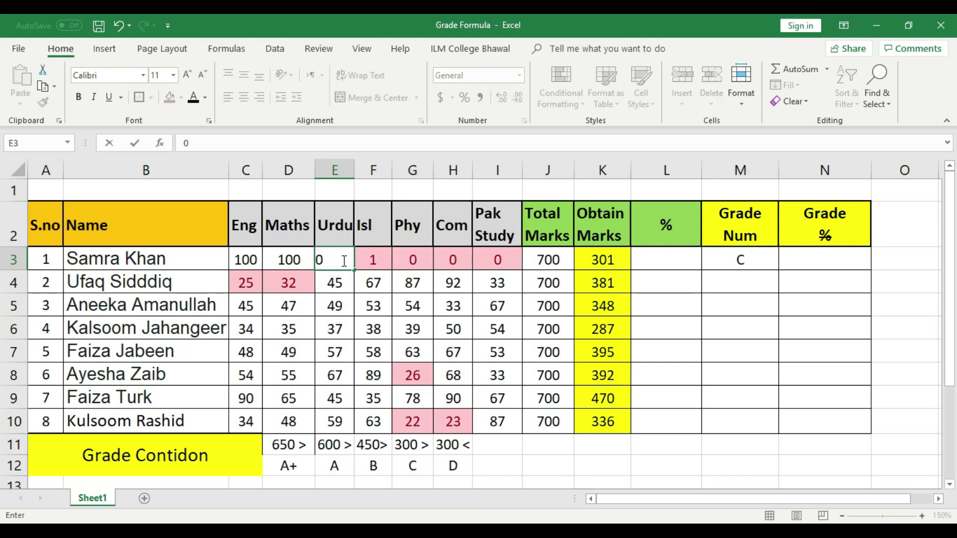
key("Tab")
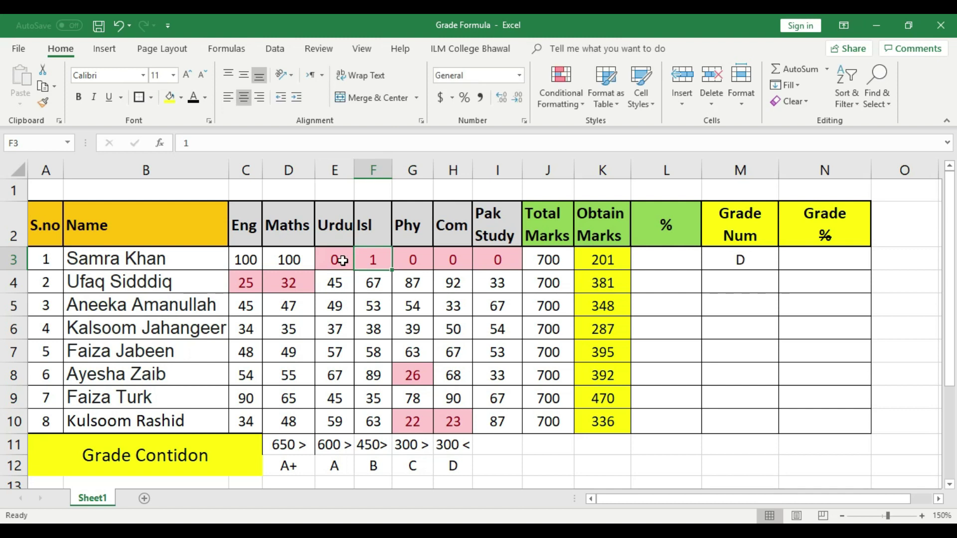
left_click(454, 445)
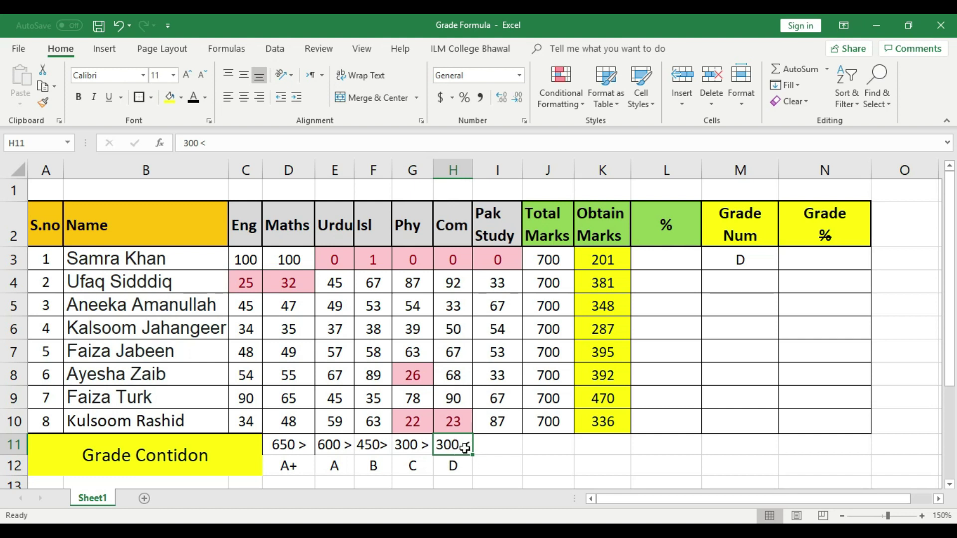
left_click(603, 257)
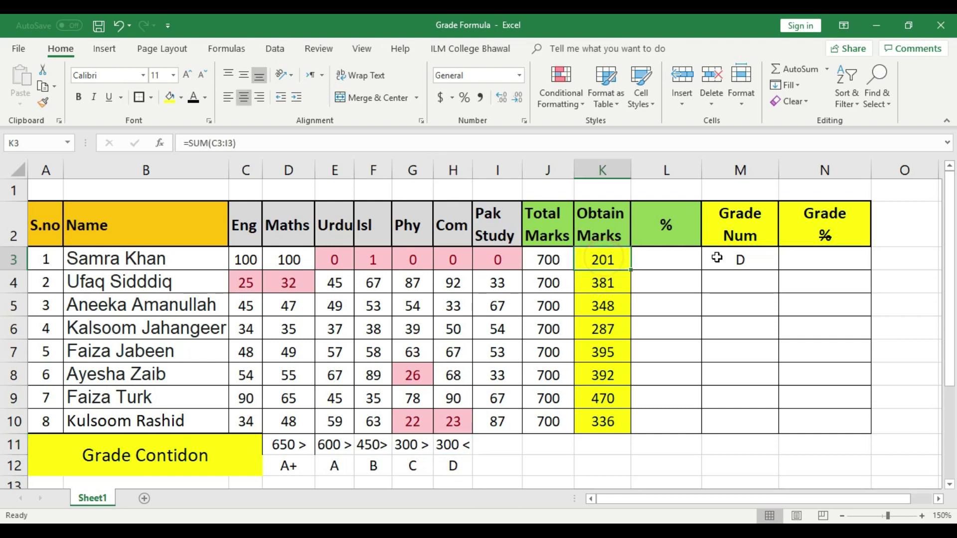
left_click(738, 258)
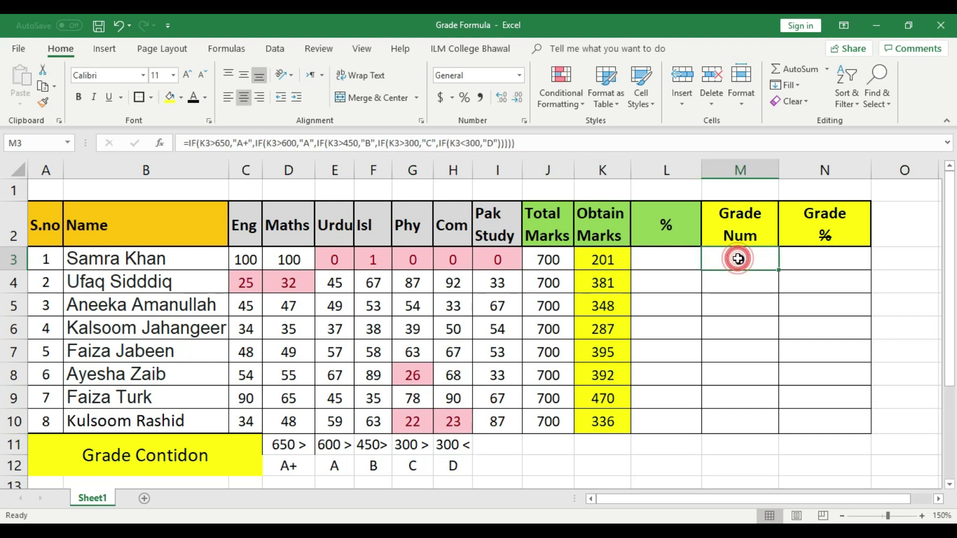
Set the first student's marks from Urdu to Pak Study (E3:I3) to 98, 77, 67, 87 and 92.
left_click(334, 263)
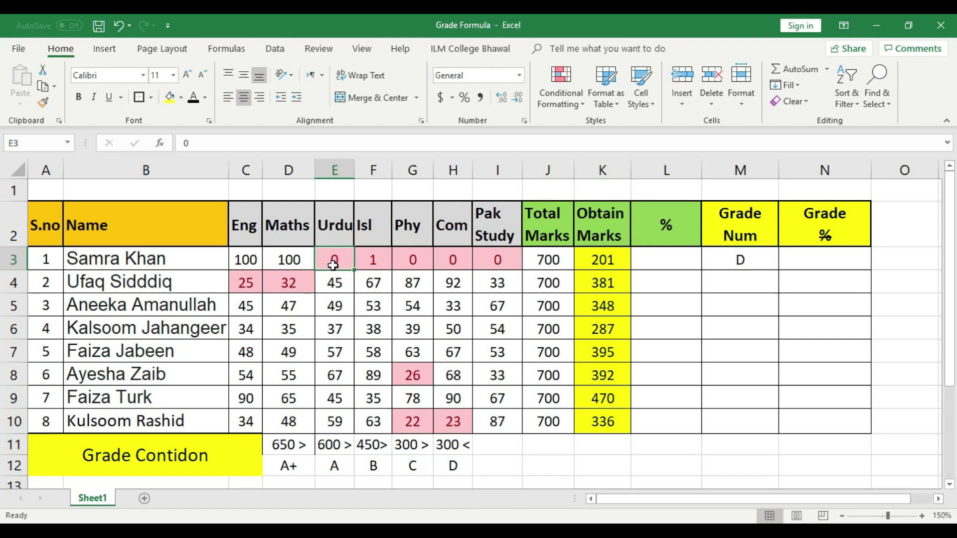
type("2")
key("BackSpace")
type("98")
left_click(385, 257)
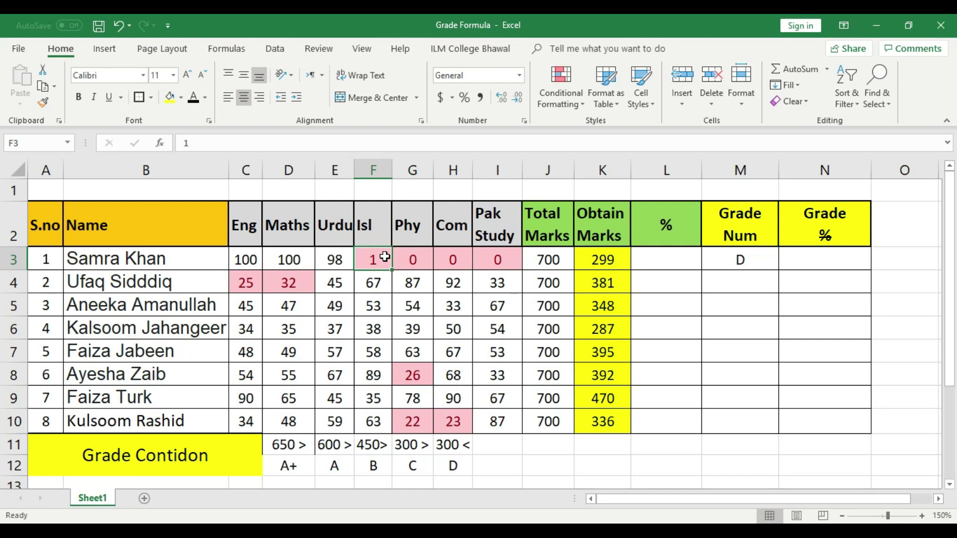
type("77")
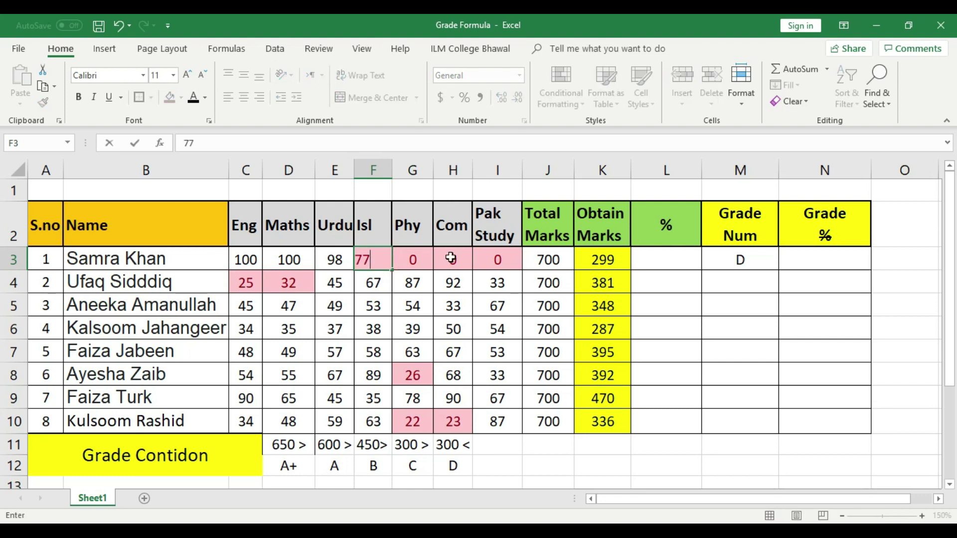
left_click(410, 259)
type("67")
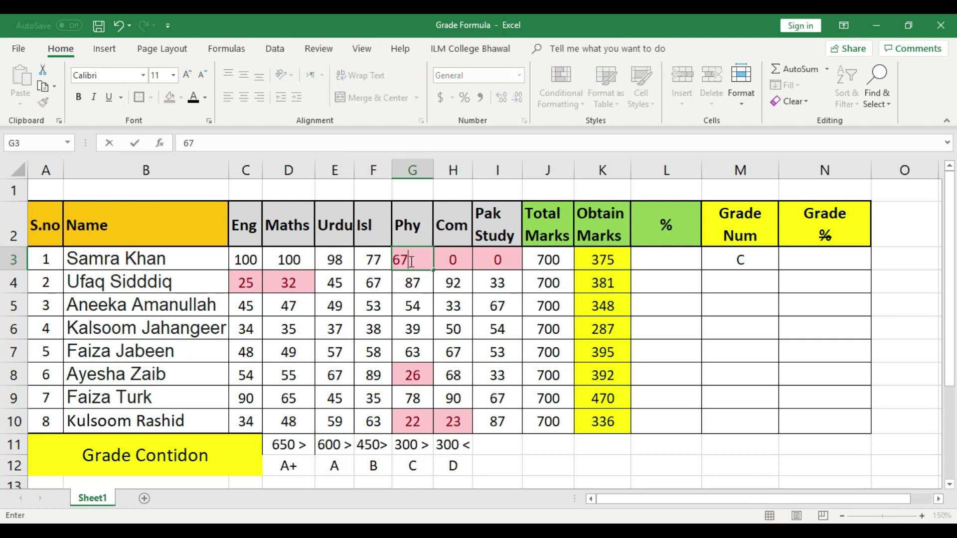
left_click(467, 265)
type("87")
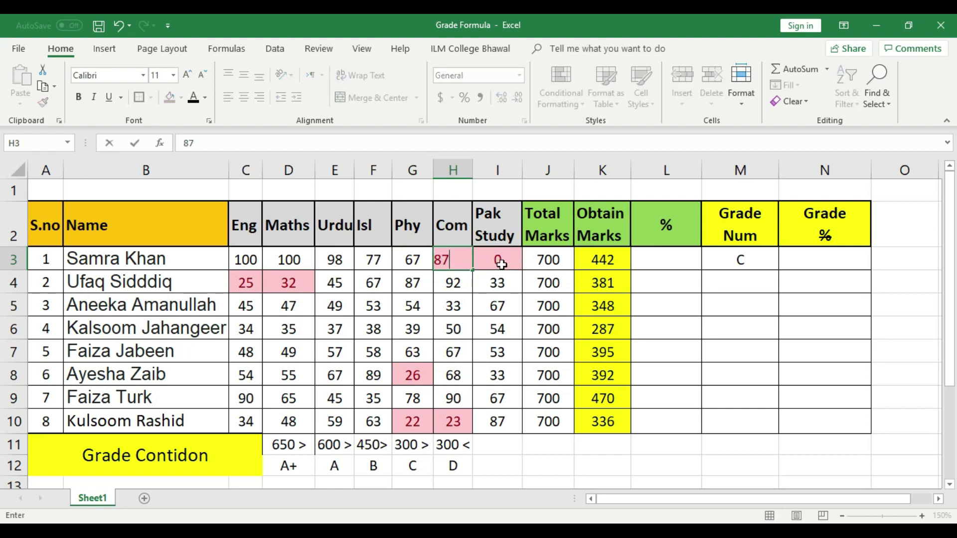
left_click(498, 260)
type("92")
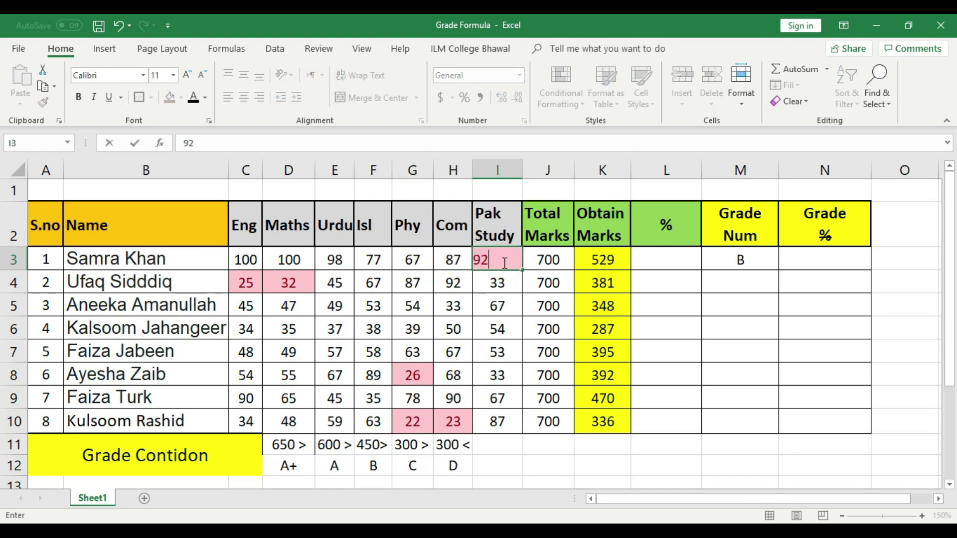
left_click(730, 319)
Compare the first student's grade in M3 and obtained marks in K3 with the A+ condition in D11.
left_click(749, 263)
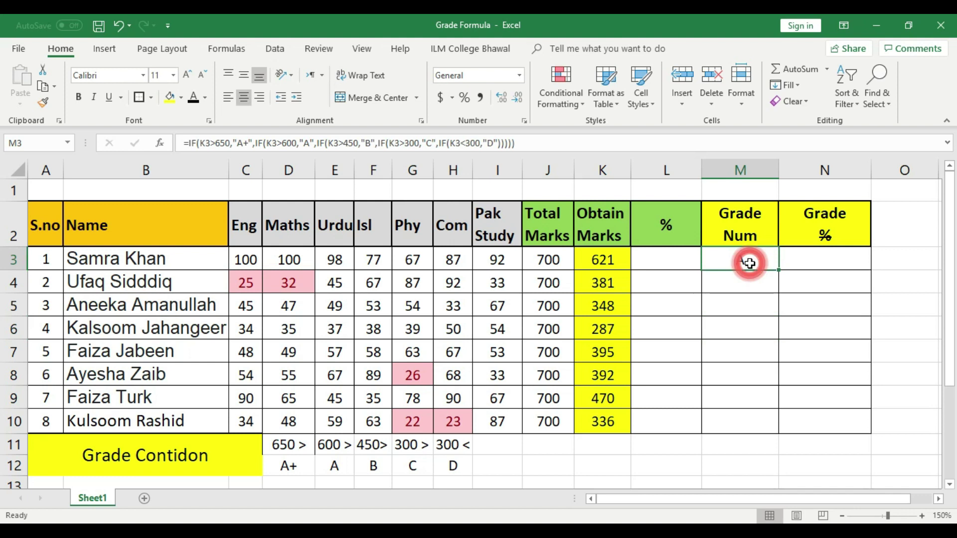
left_click(616, 264)
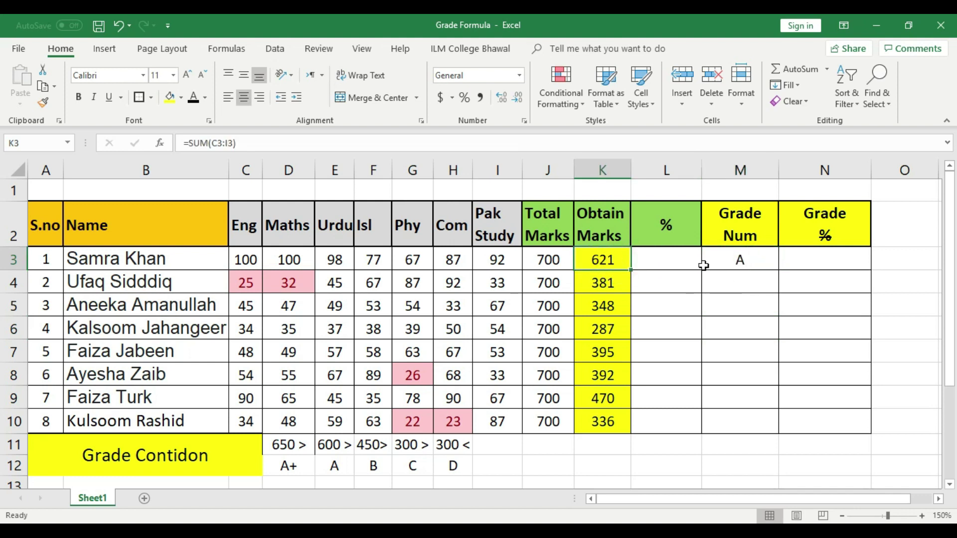
left_click(296, 445)
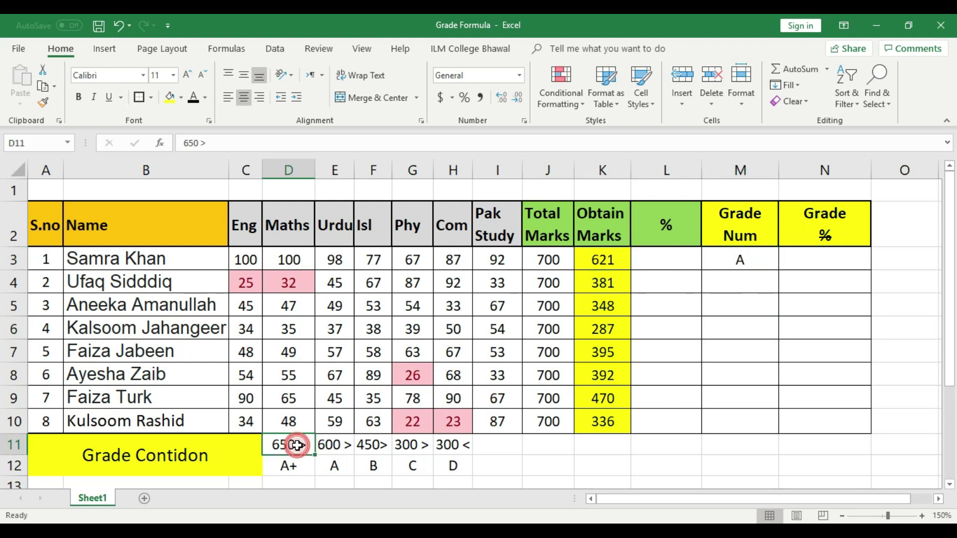
Copy the grade formula in M3 down to M10 and review the grades against the obtained marks in K3:K10.
left_click(759, 262)
left_click_drag(777, 269, 777, 433)
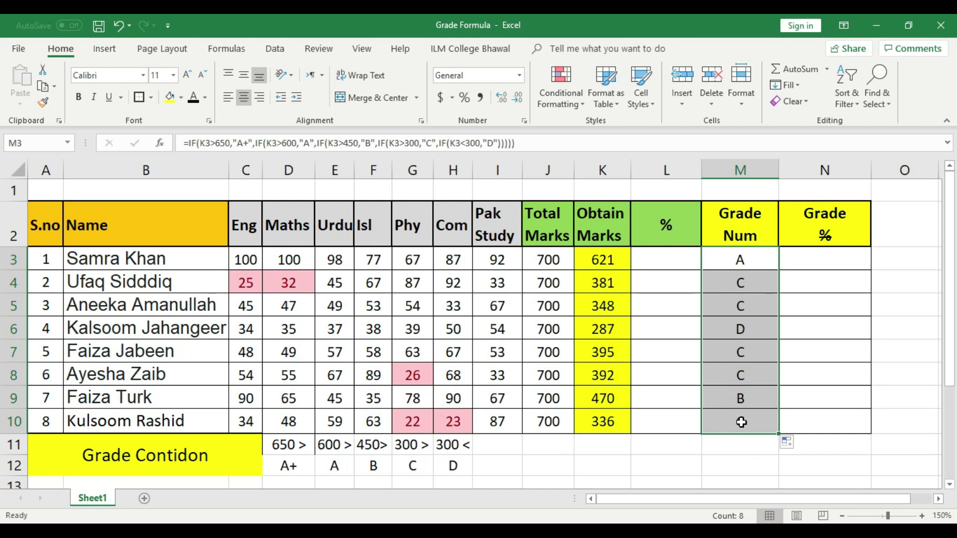
left_click_drag(602, 260, 611, 420)
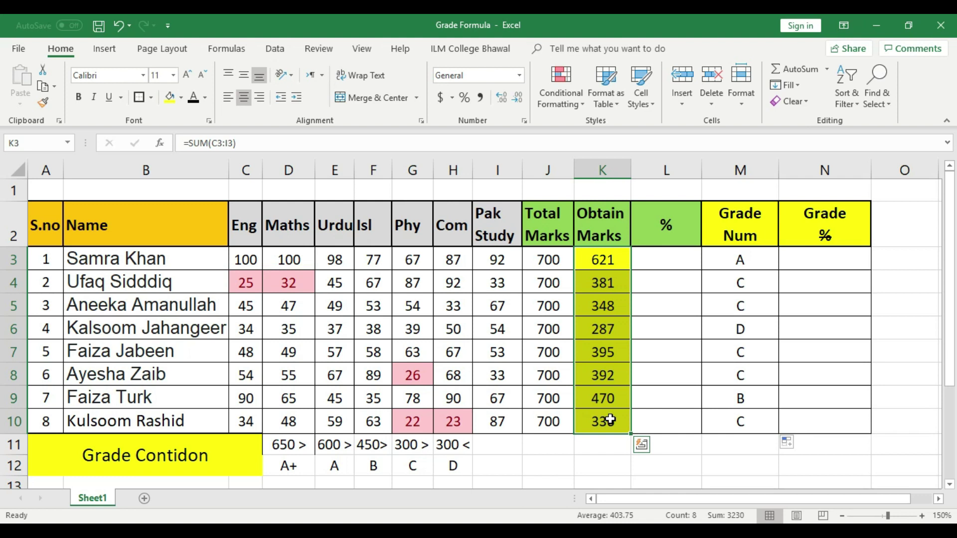
Narrow the % column (L) and apply the Percentage number format to L3:L10.
double_click(701, 170)
left_click_drag(652, 178, 679, 173)
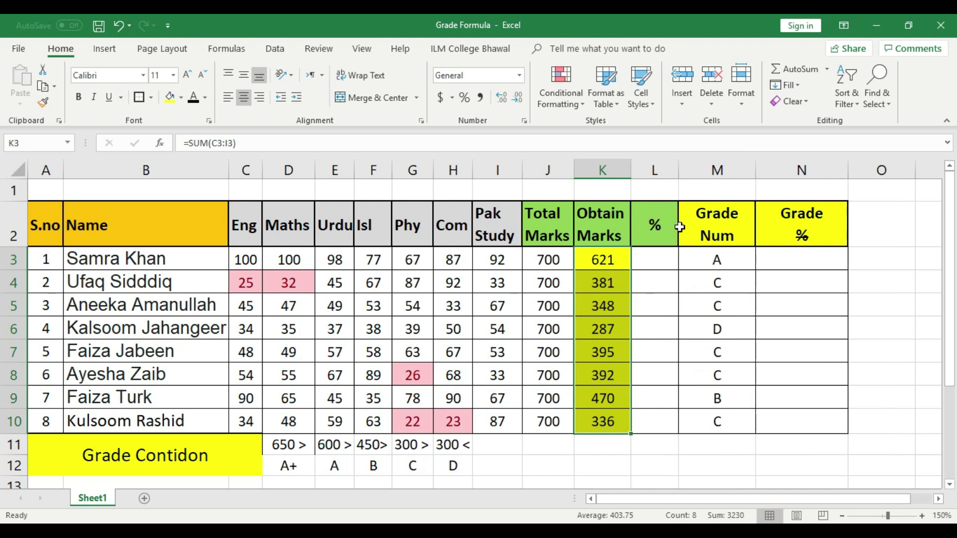
left_click(687, 323)
left_click(657, 257)
left_click(659, 308)
left_click(655, 254)
left_click_drag(656, 255, 650, 412)
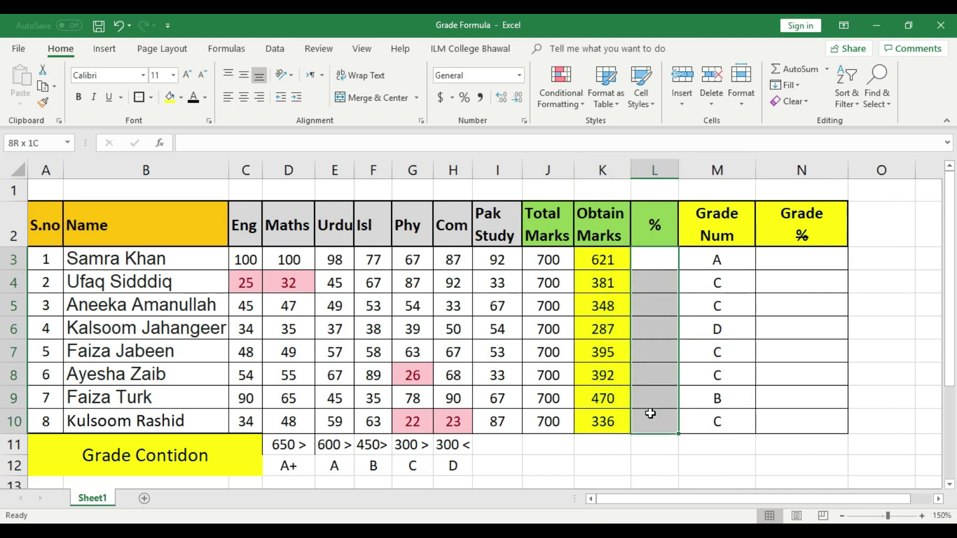
left_click(464, 99)
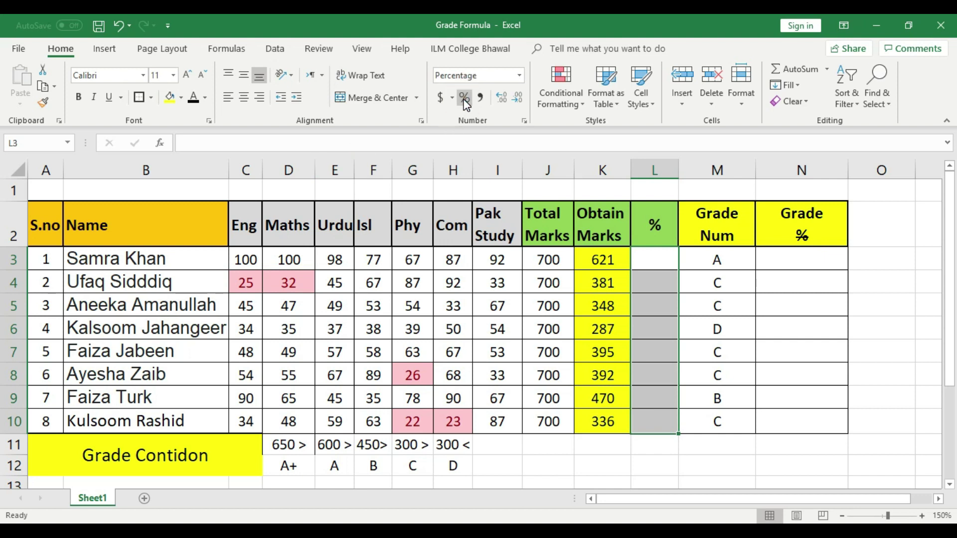
left_click(645, 395)
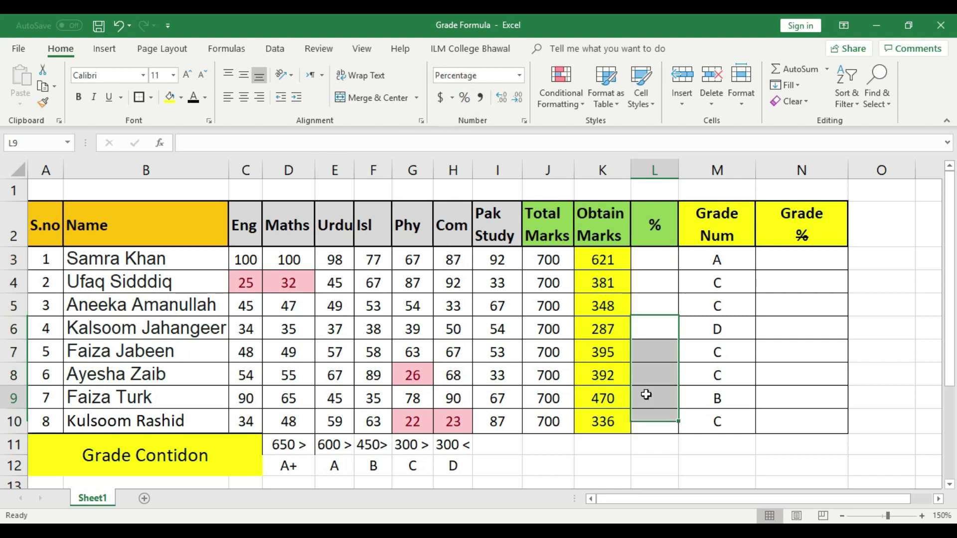
Calculate the first student's percentage in L3 with =K3/J3 and copy the formula down to L10.
left_click(643, 264)
type("=")
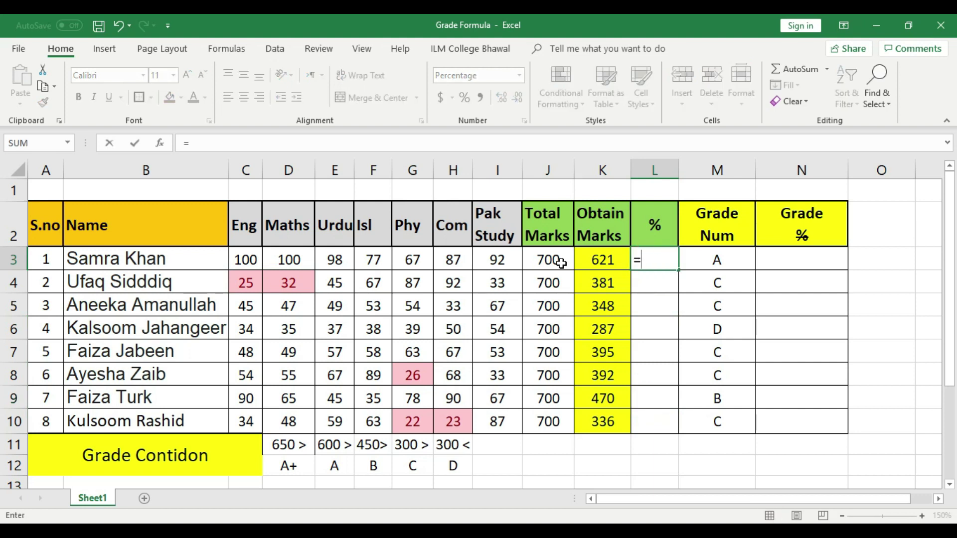
left_click(600, 261)
type("/")
left_click(545, 261)
key("Return")
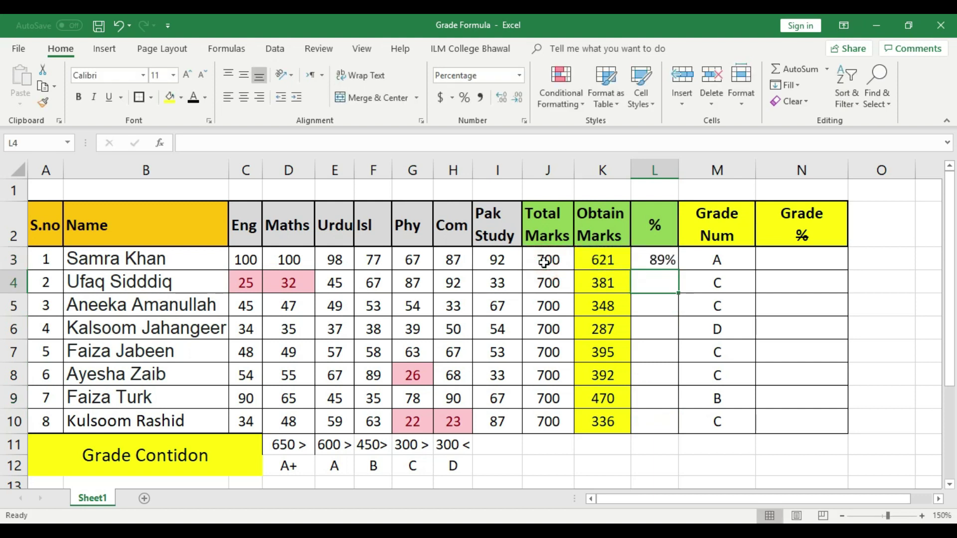
left_click(658, 258)
left_click_drag(679, 270, 673, 432)
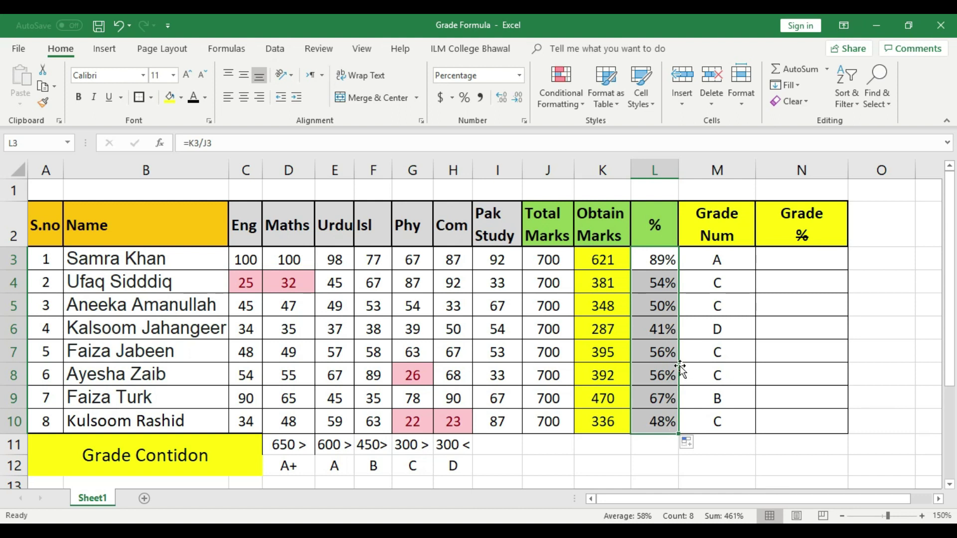
Review the grades in M3:M10 beside the empty Grade % column.
left_click_drag(722, 267, 735, 423)
left_click(812, 372)
left_click_drag(730, 256, 734, 418)
left_click(794, 357)
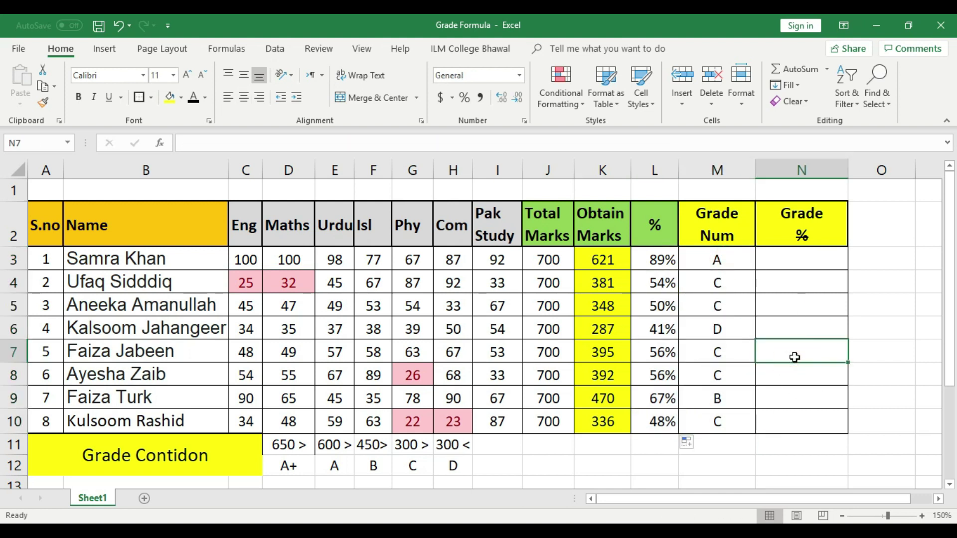
Change the A+ grade condition in D11 to "85% >".
double_click(296, 445)
key("BackSpace")
key("BackSpace")
key("BackSpace")
type("85")
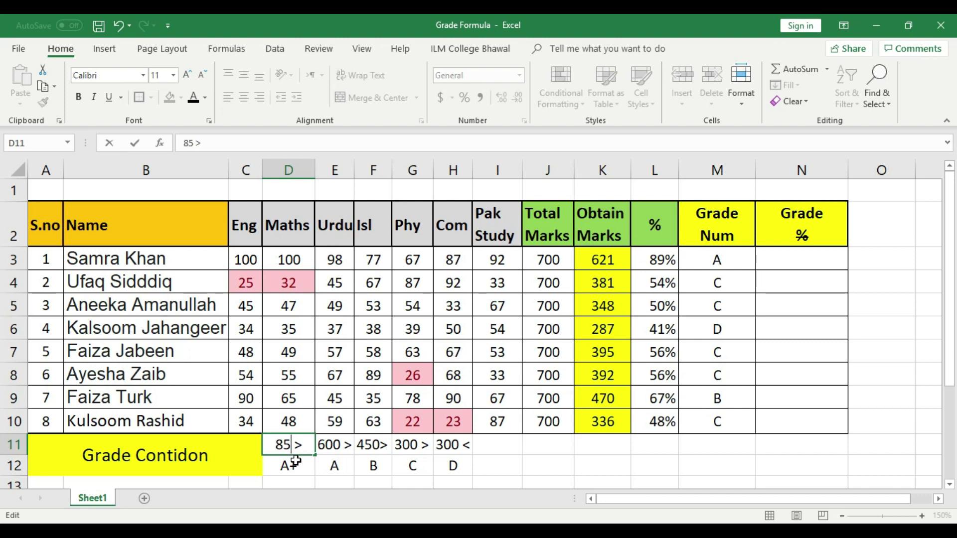
type("%")
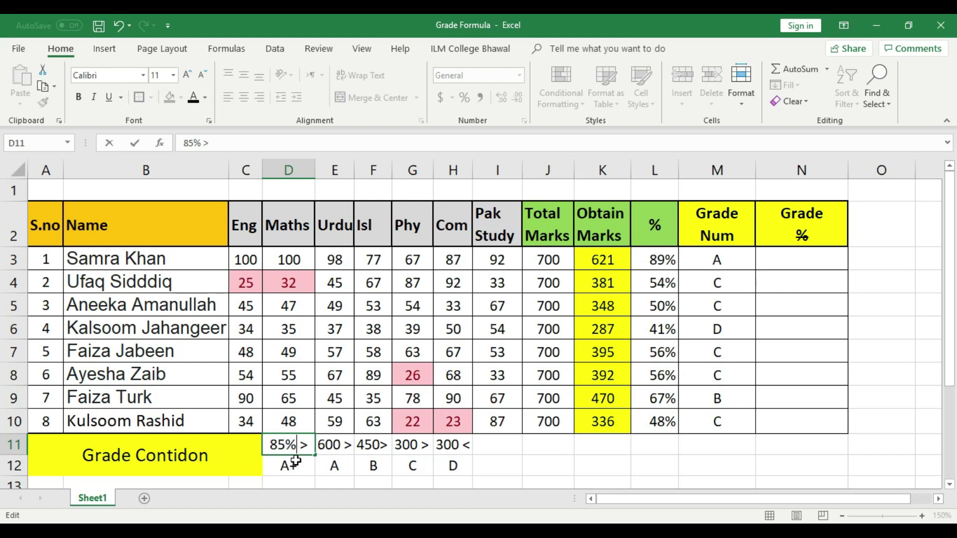
left_click(296, 463)
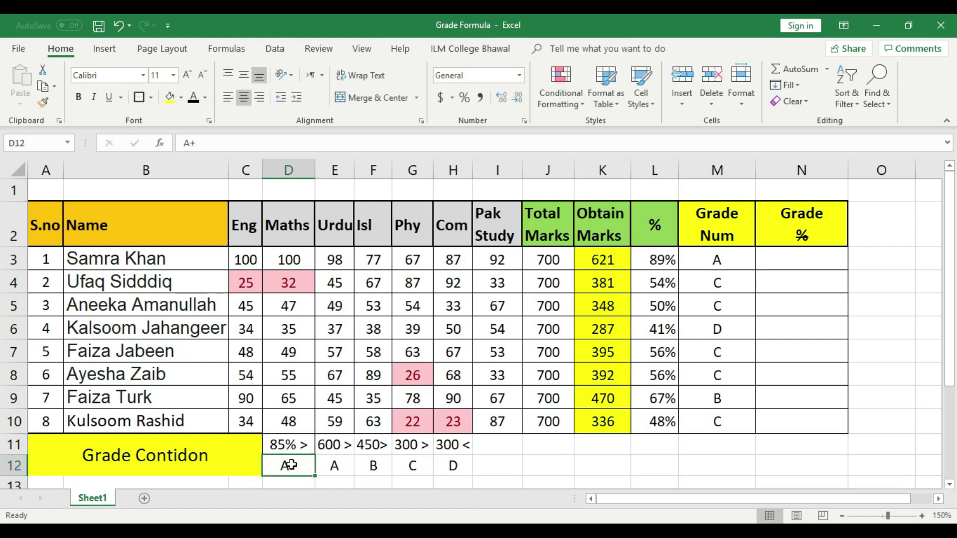
Change the A grade condition in E11 to "70 % >" and autofit column E to show it fully.
double_click(339, 446)
key("BackSpace")
key("BackSpace")
key("BackSpace")
type("70")
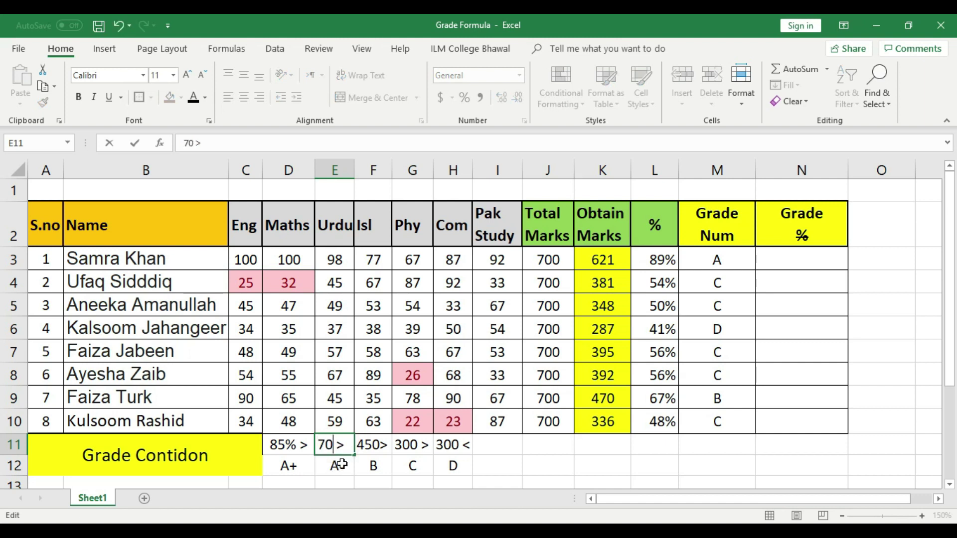
type(" %")
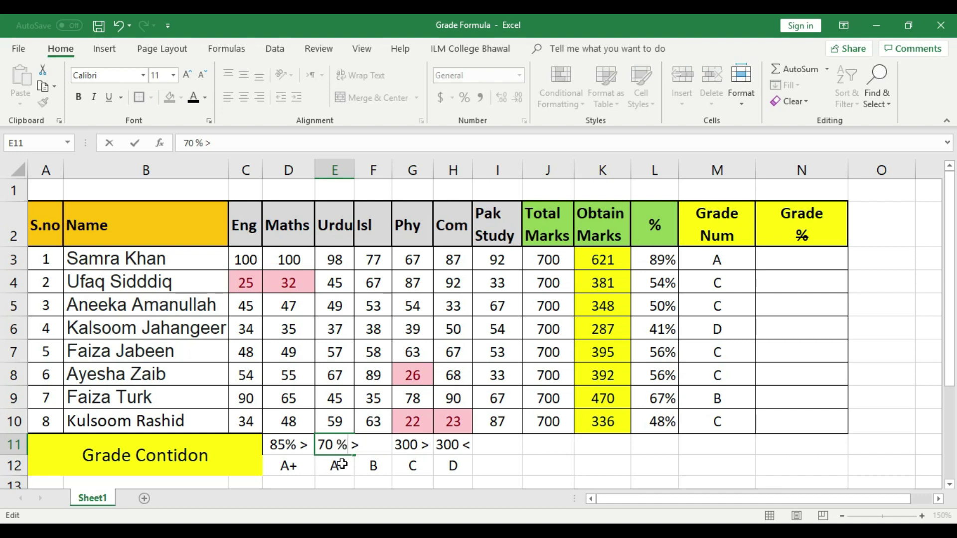
left_click(341, 469)
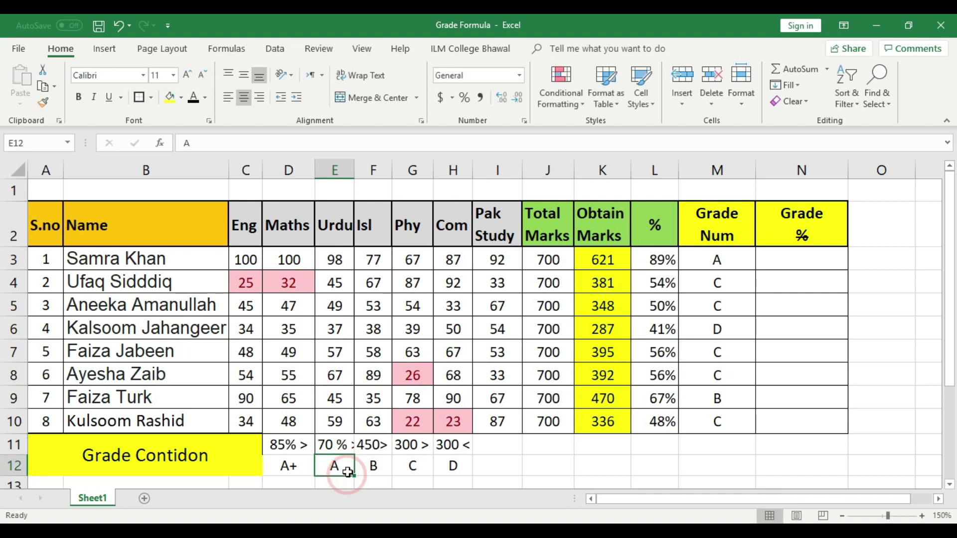
double_click(354, 167)
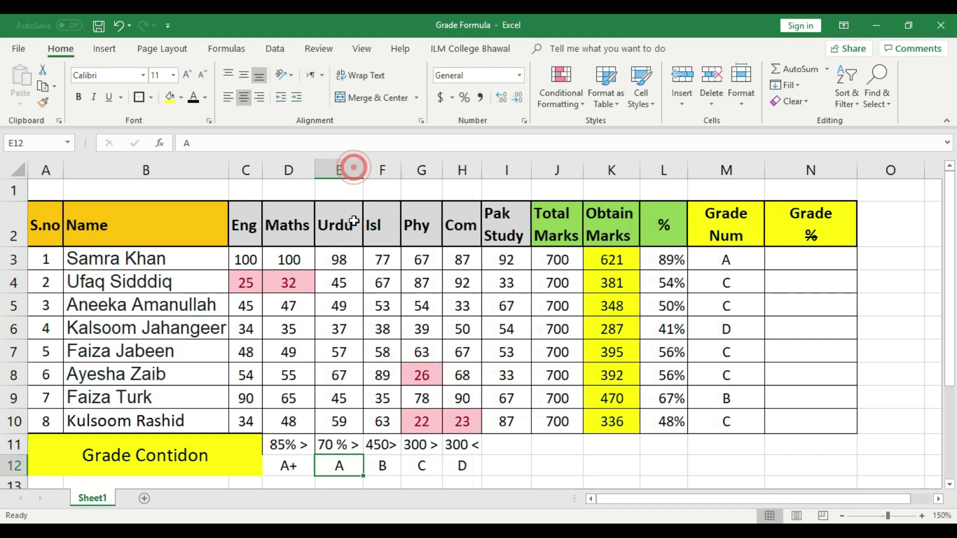
Change the B grade condition in F11 to "60 %>" and autofit column F to its content.
double_click(386, 445)
key("BackSpace")
key("BackSpace")
key("BackSpace")
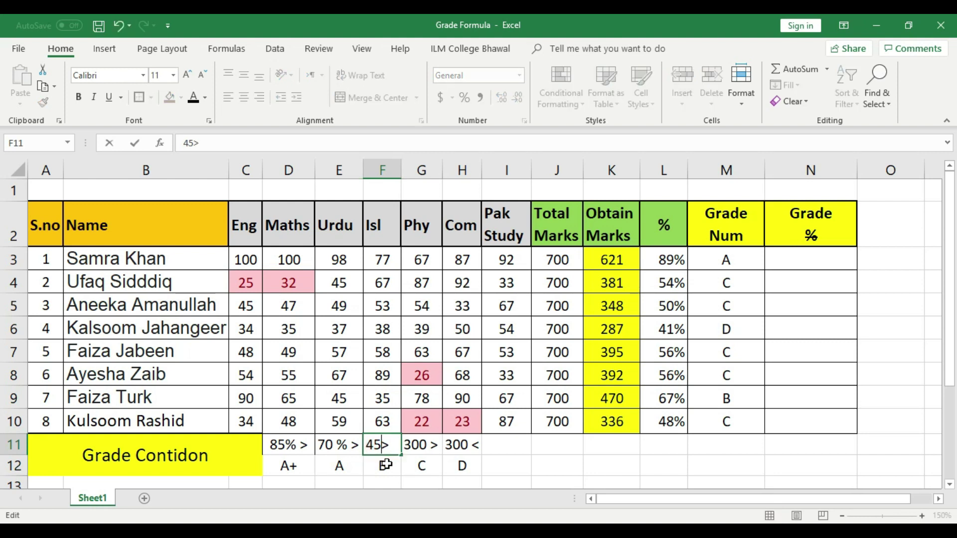
type("60 %>")
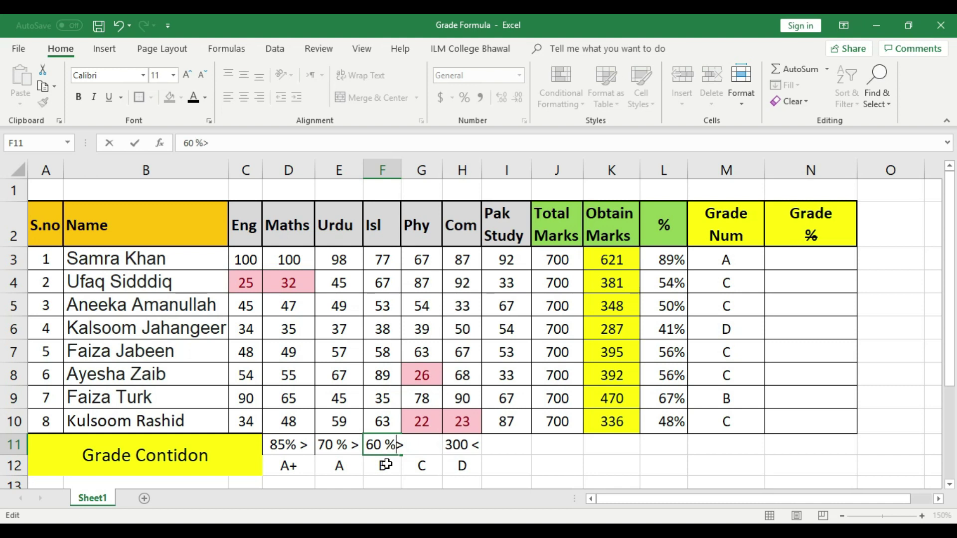
left_click(387, 464)
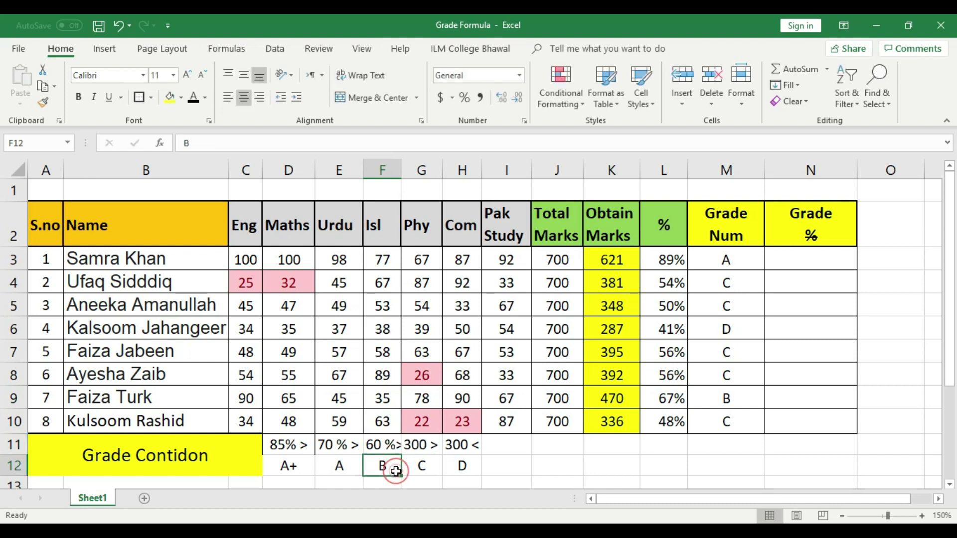
double_click(401, 166)
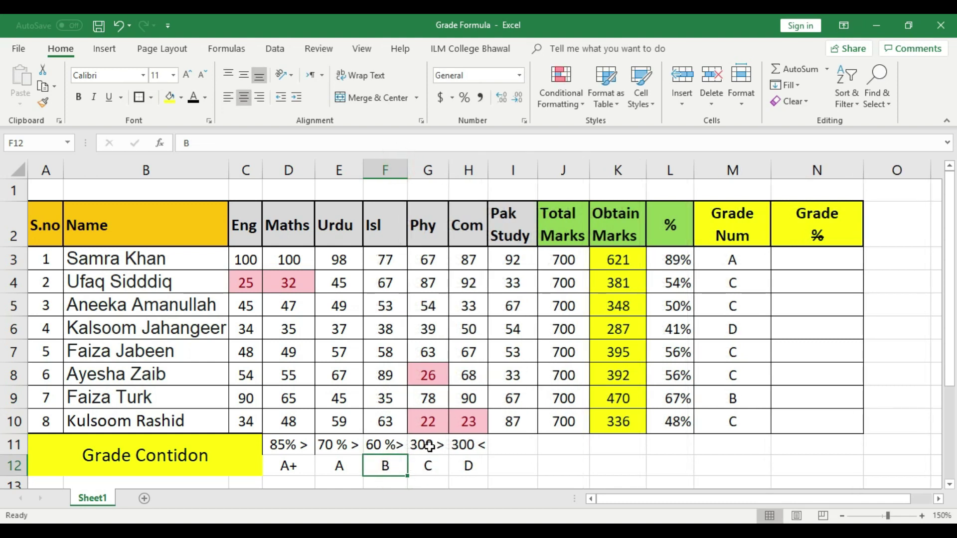
Change the C grade condition in G11 to "50 % >" and autofit column G to its content.
double_click(430, 446)
left_click(430, 446)
key("BackSpace")
key("BackSpace")
key("BackSpace")
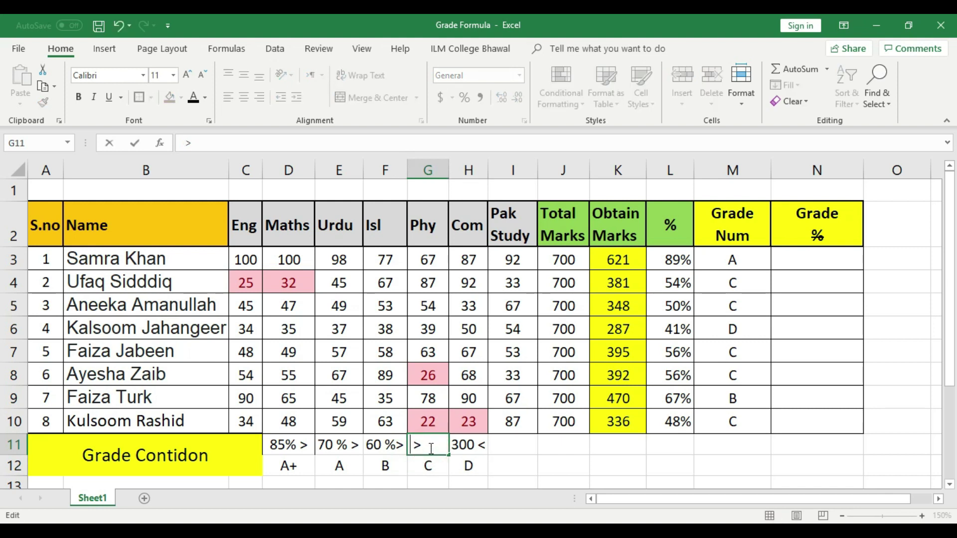
type("50 %")
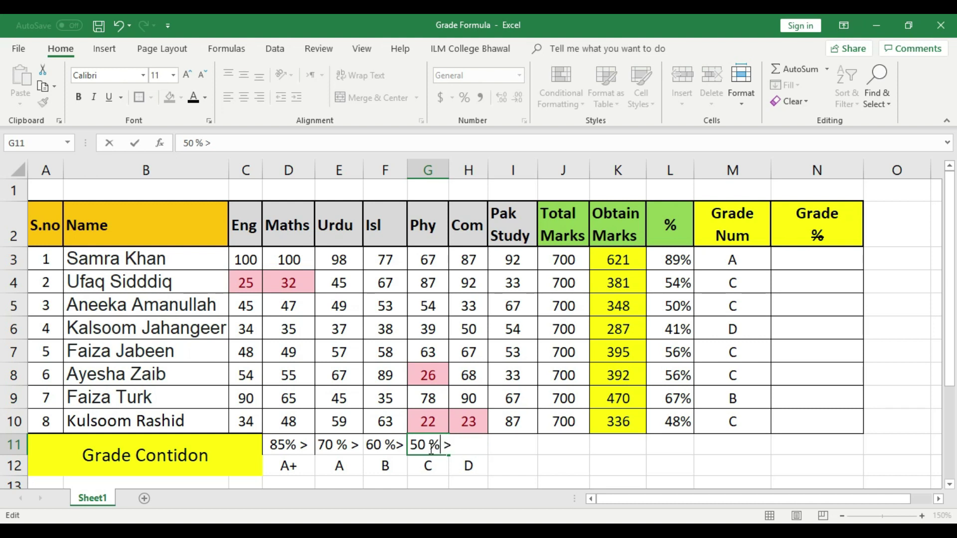
left_click(431, 467)
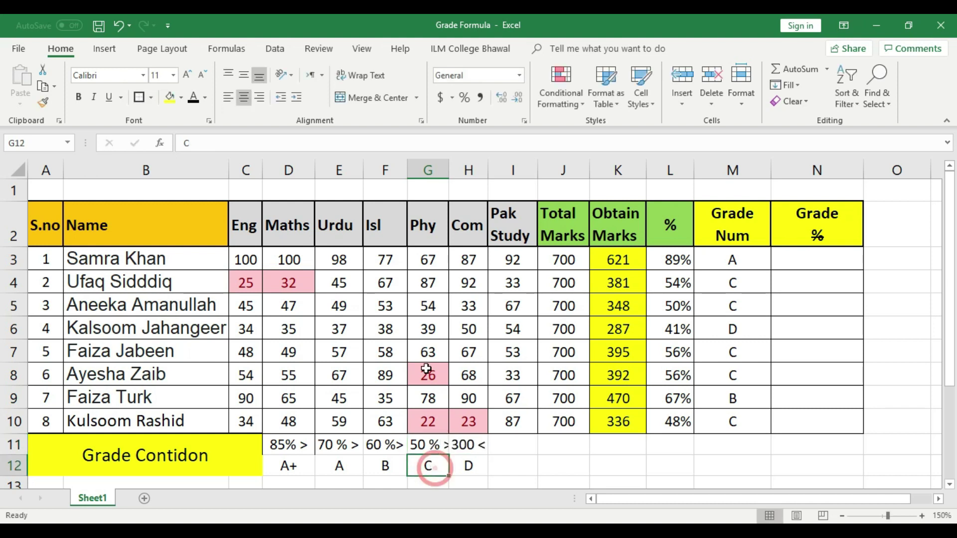
double_click(450, 169)
Change the D grade condition in H11 to "50 % <" and autofit column H to its content.
double_click(481, 446)
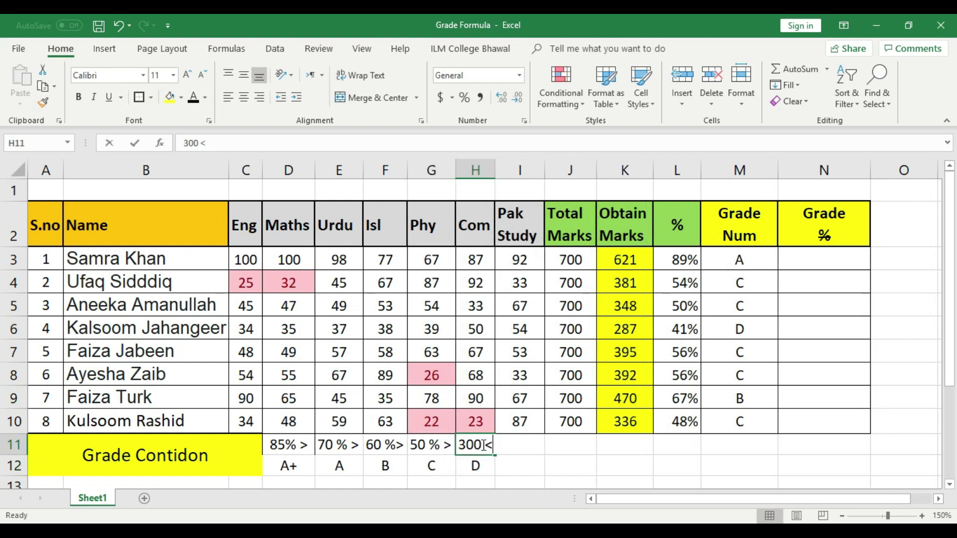
key("BackSpace")
key("BackSpace")
key("BackSpace")
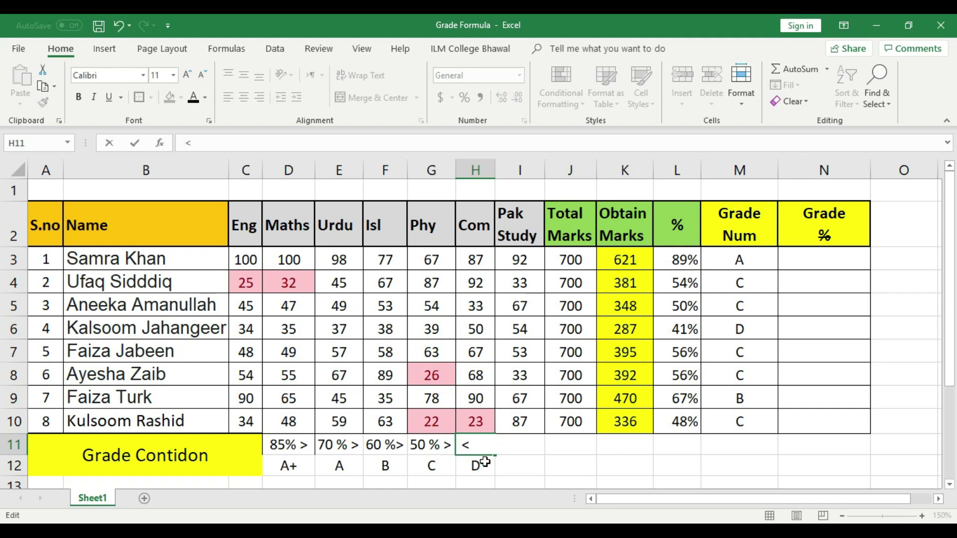
type("50 %")
left_click(522, 454)
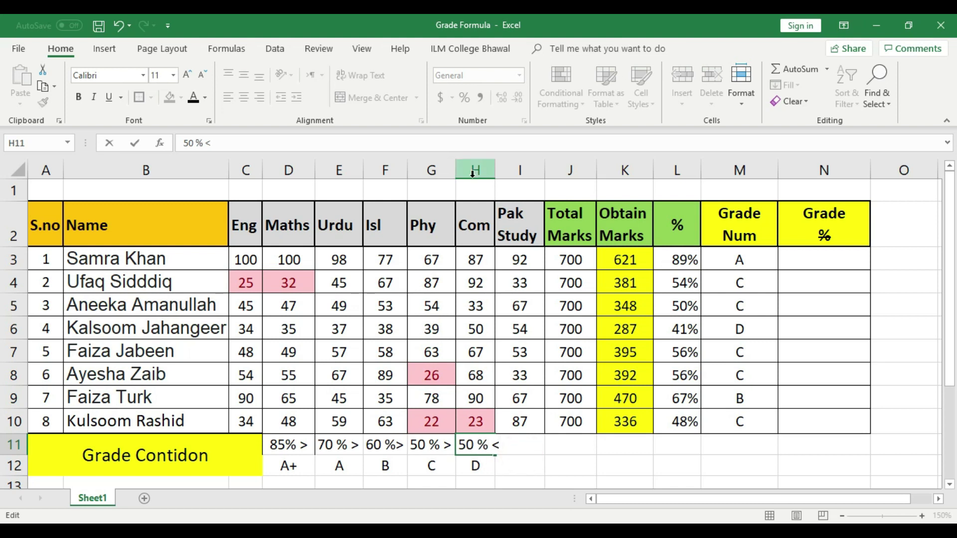
double_click(495, 166)
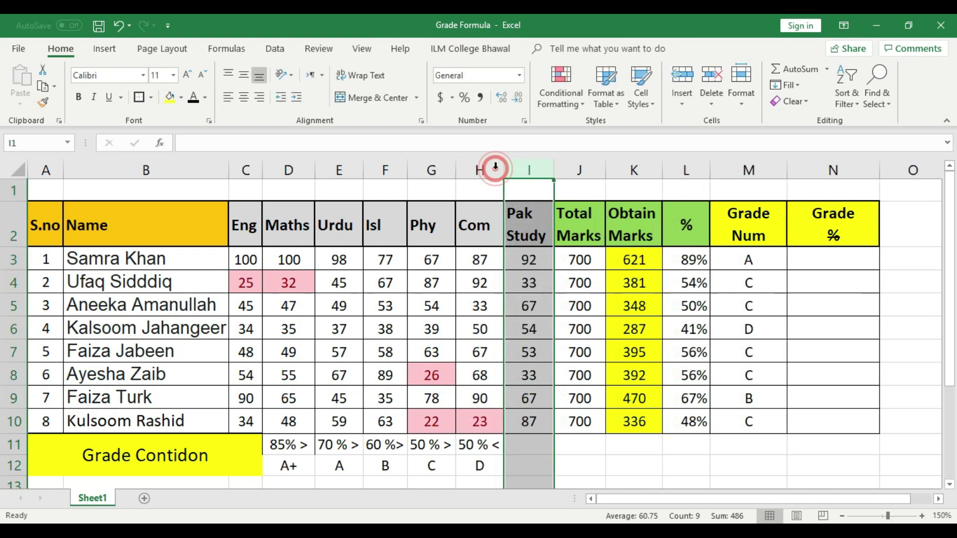
left_click(484, 459)
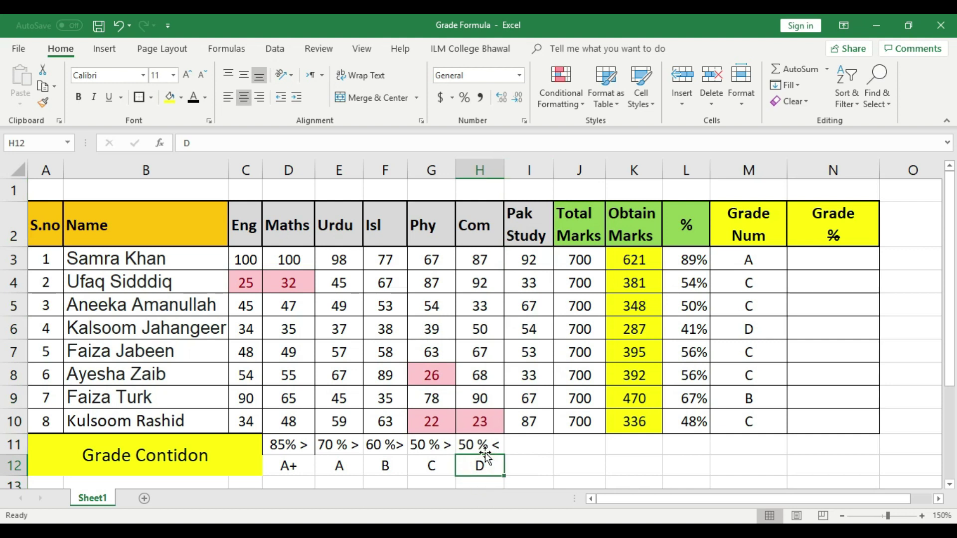
double_click(456, 171)
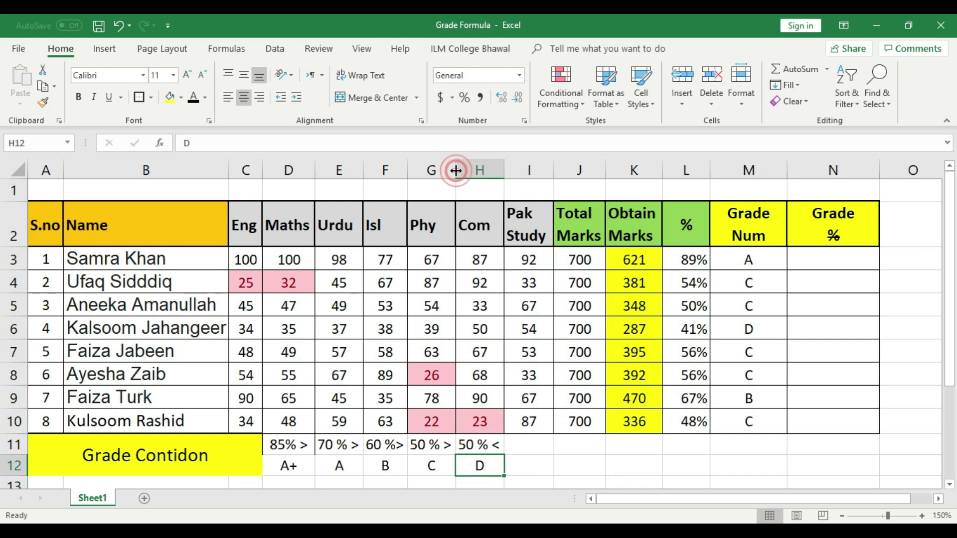
double_click(502, 169)
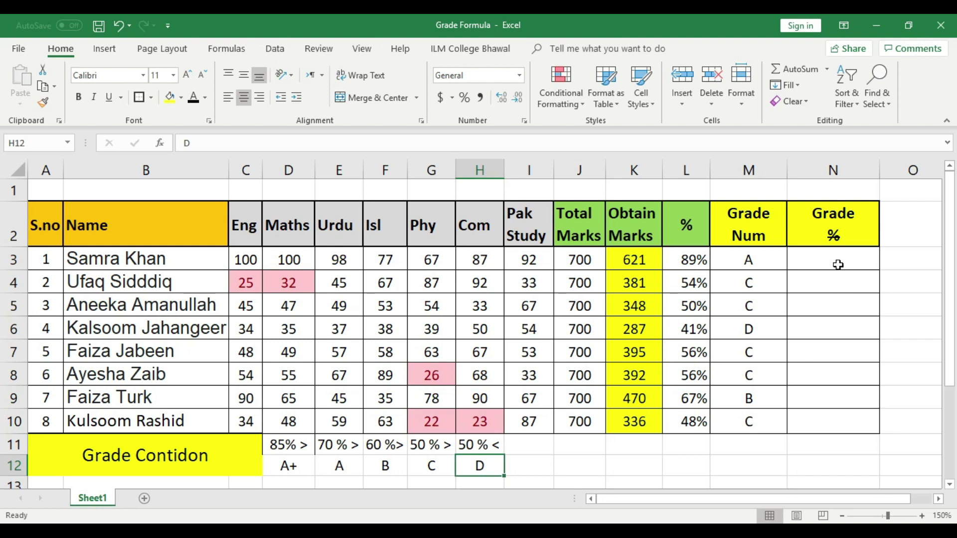
left_click(638, 257)
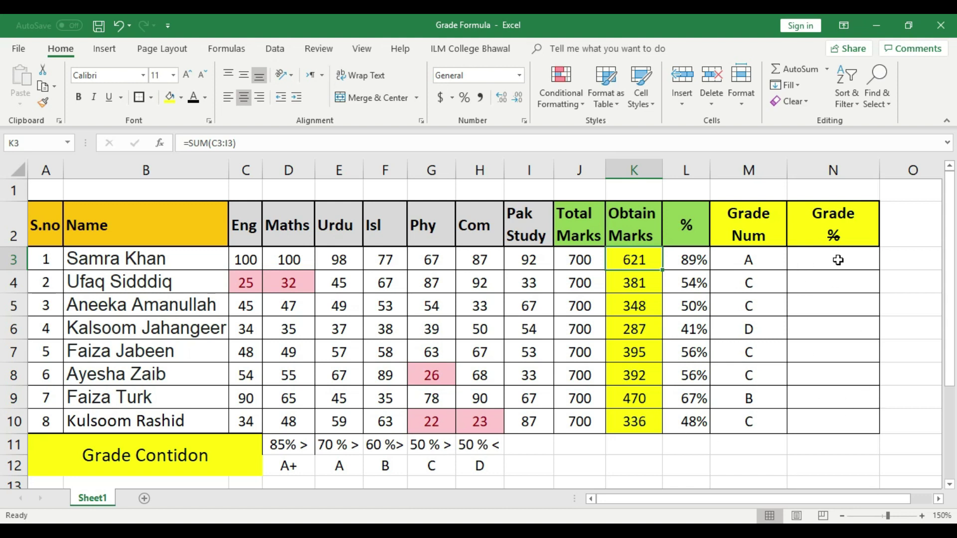
left_click(850, 324)
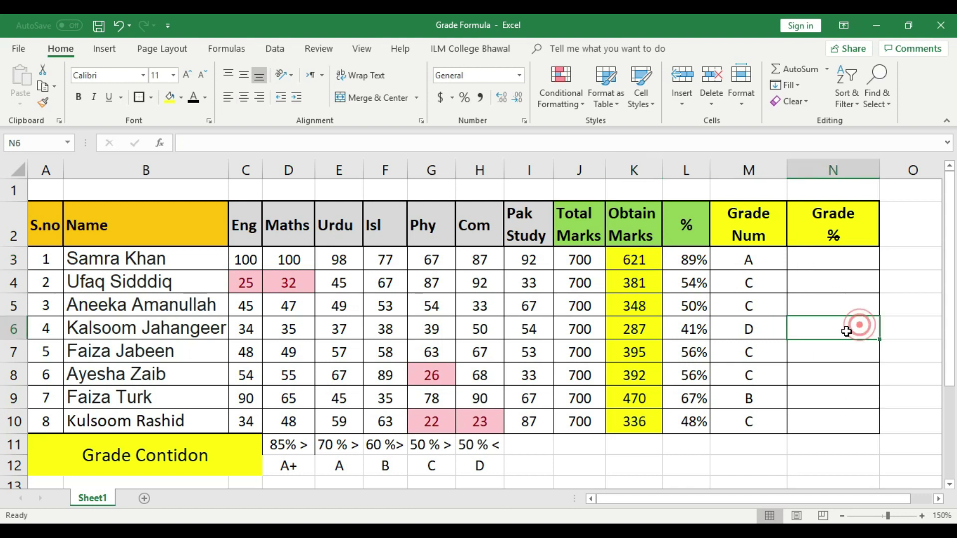
left_click(847, 262)
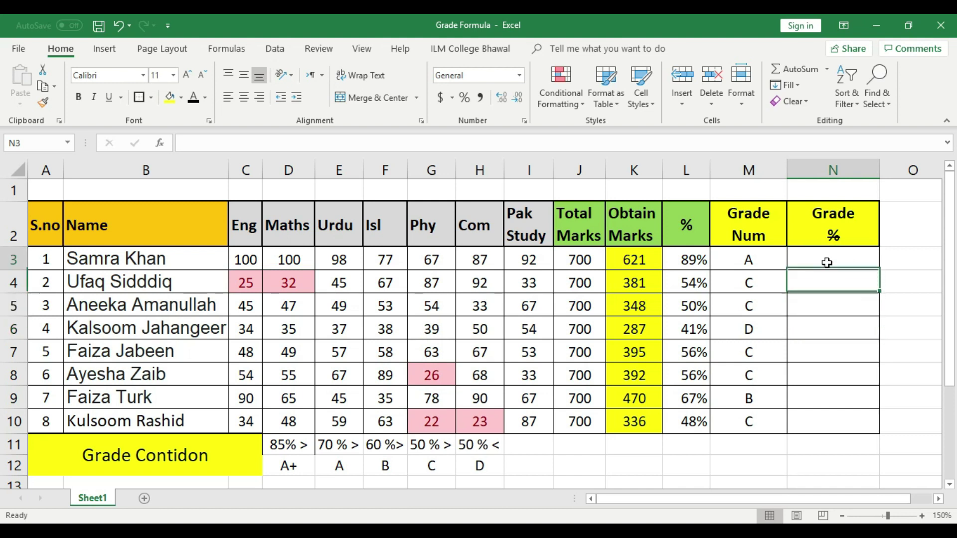
type("=")
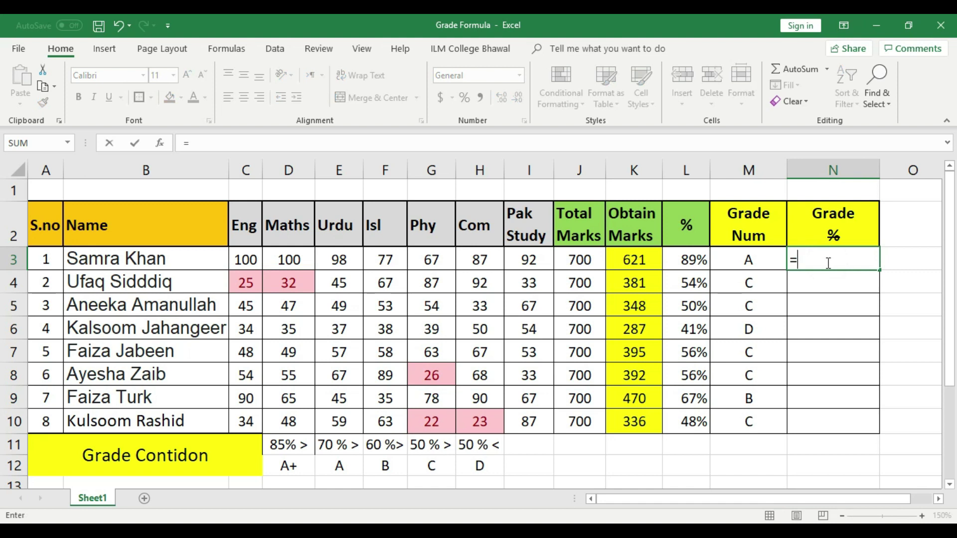
type("I")
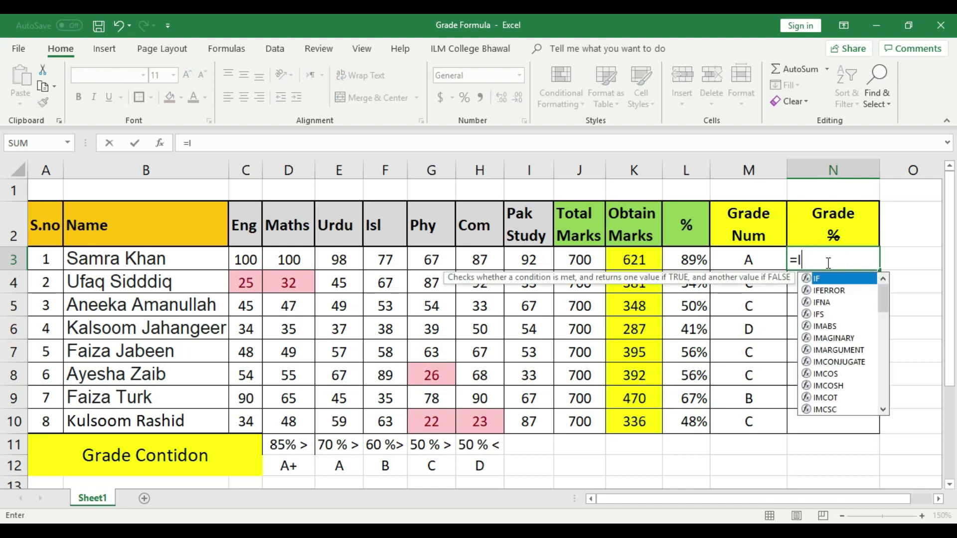
type("F")
key("BackSpace")
key("BackSpace")
key("BackSpace")
key("Escape")
left_click(857, 473)
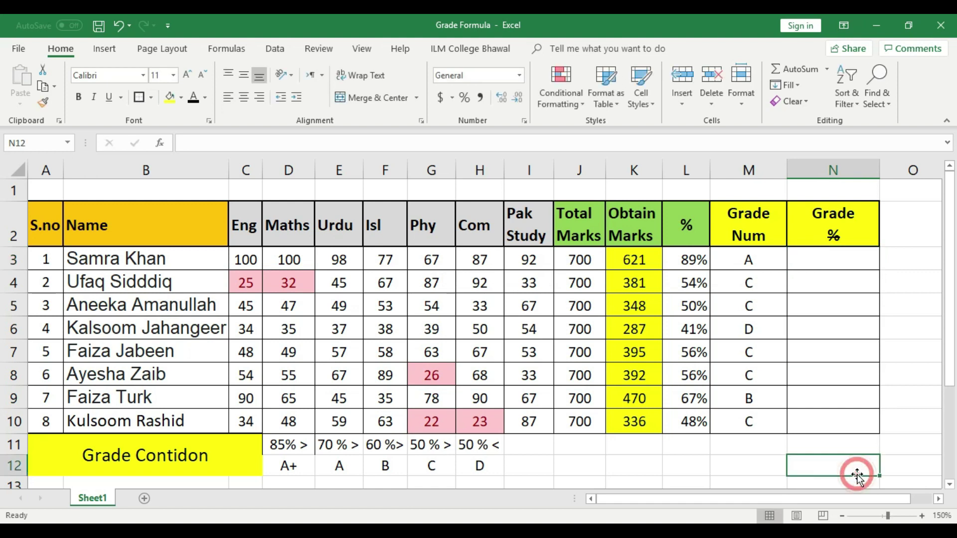
left_click(935, 498)
left_click(936, 498)
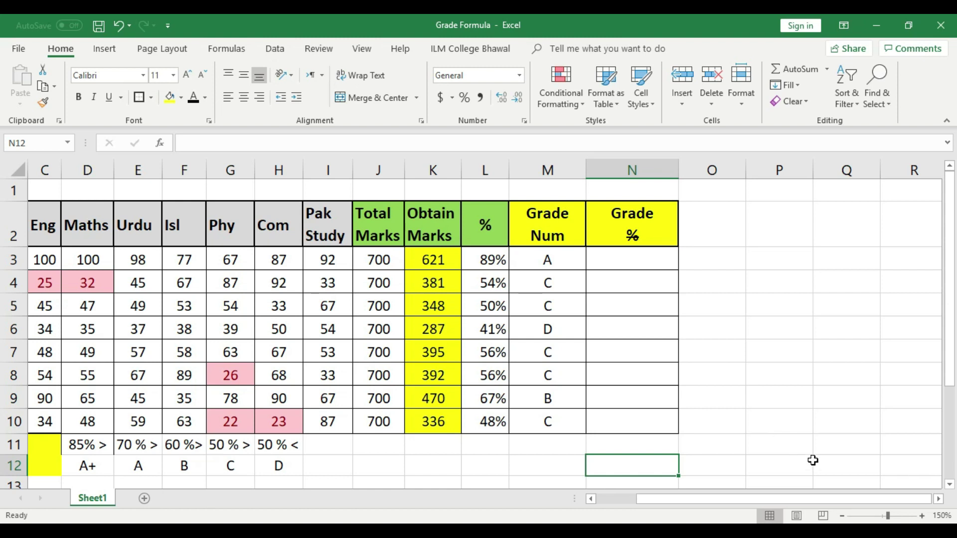
left_click(684, 322)
left_click(623, 264)
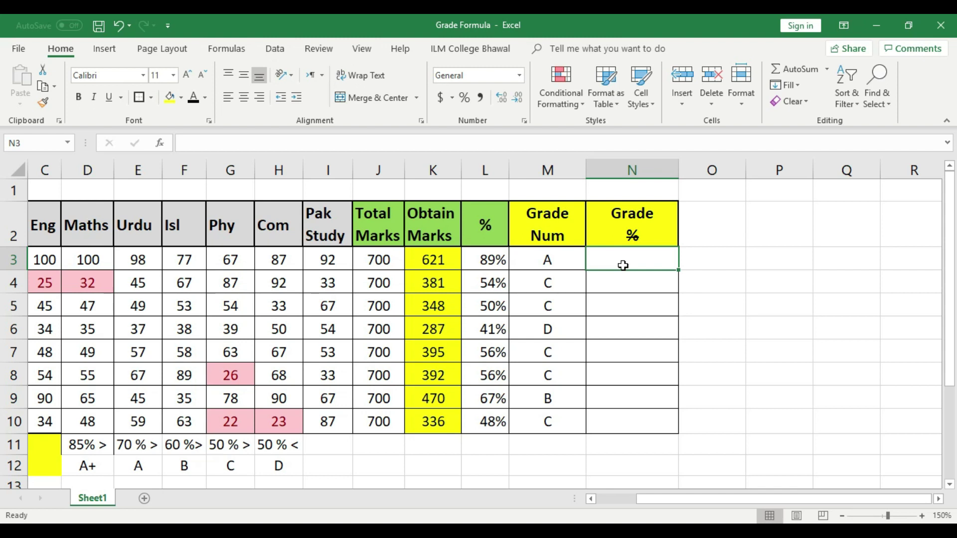
type("=")
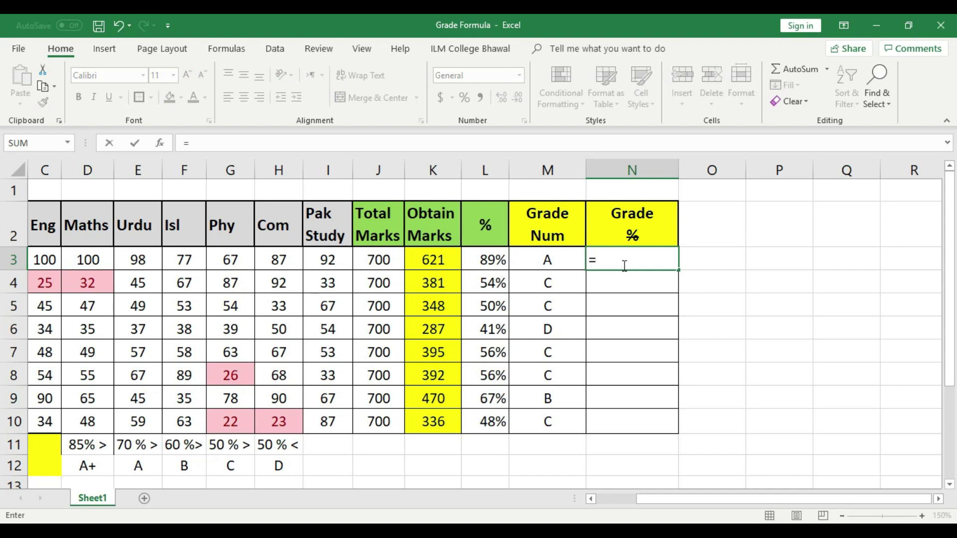
type("IF")
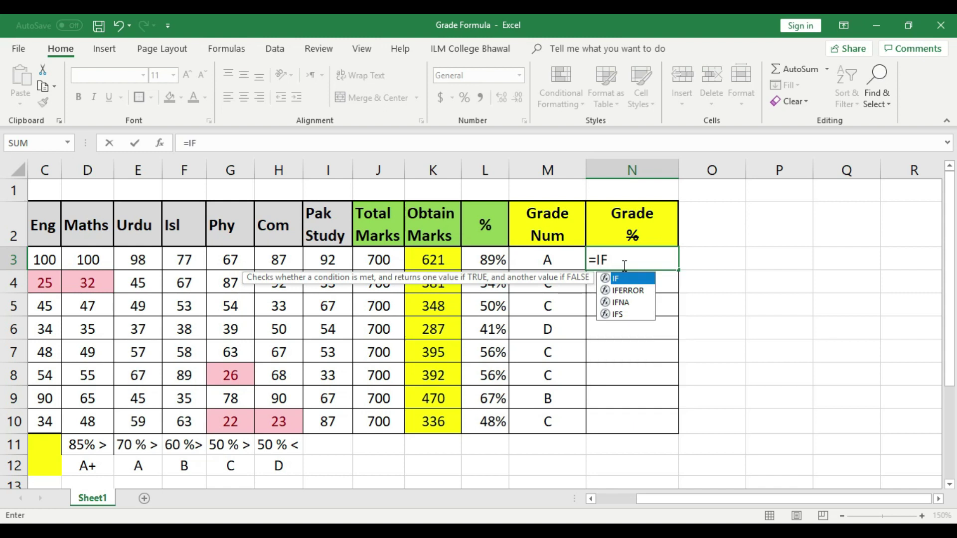
key("BackSpace")
key("BackSpace")
key("BackSpace")
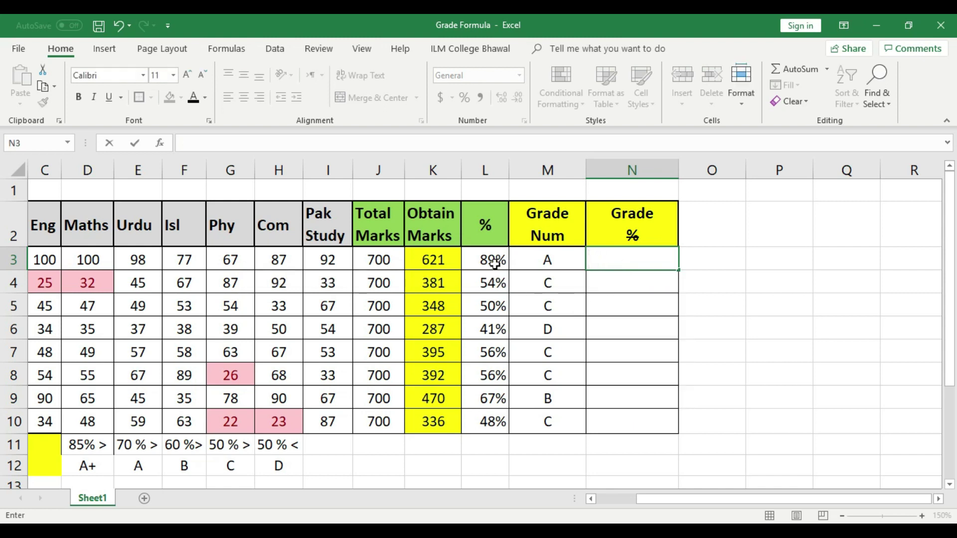
Review the calculated percentages down column L from L3 to L10.
left_click(494, 262)
left_click(500, 307)
left_click(497, 331)
left_click(498, 374)
left_click(499, 396)
left_click(505, 422)
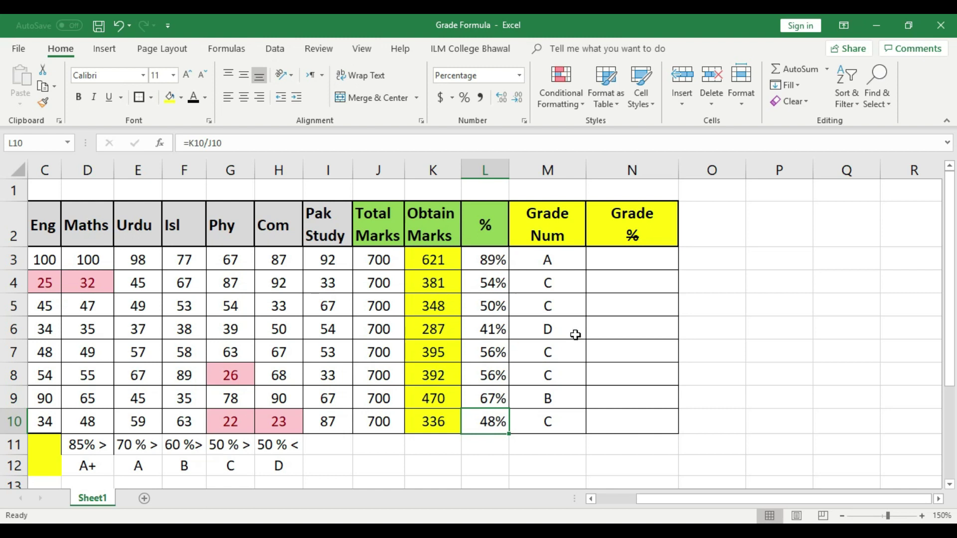
Divide the obtained marks by the total marks in spare cell P3 with the formula =K3/J3.
left_click(754, 260)
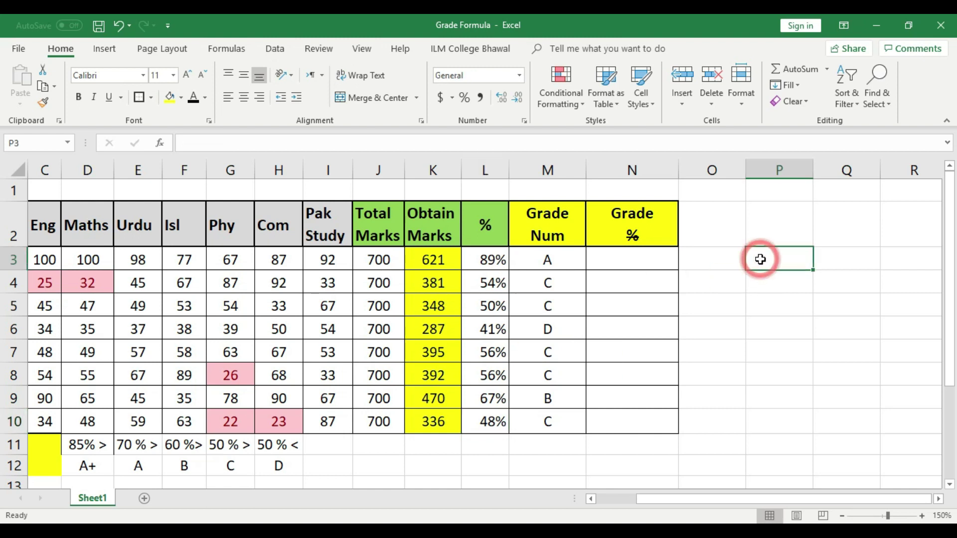
type("=")
left_click(428, 260)
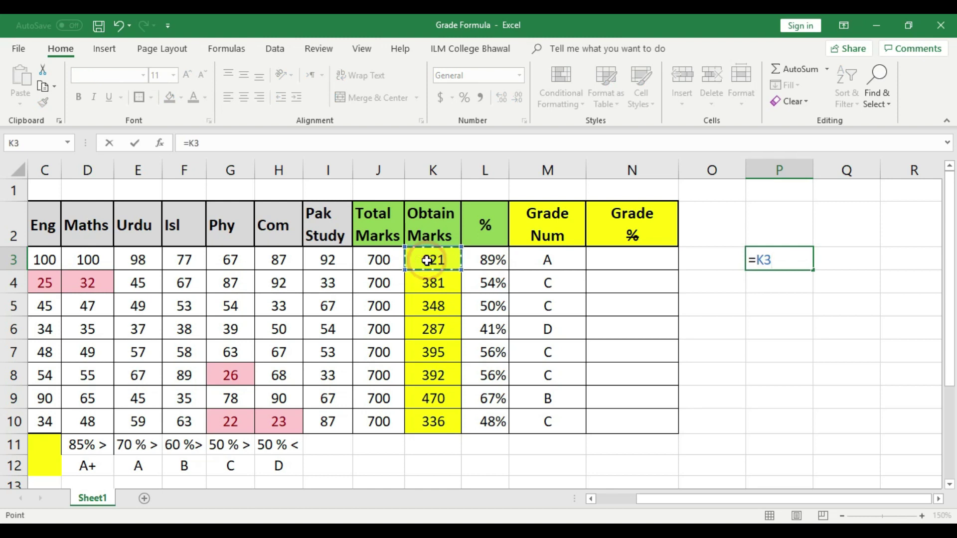
type("/")
left_click(374, 260)
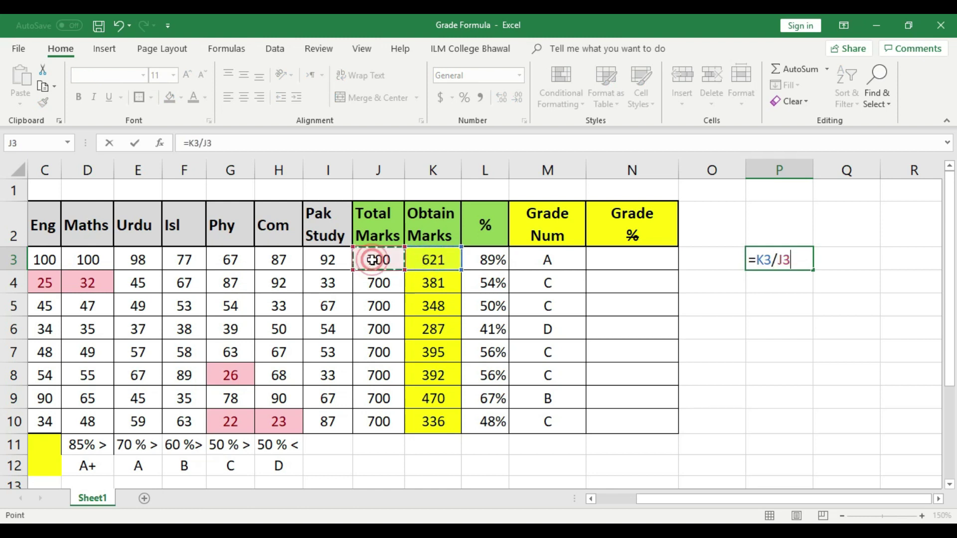
key("Return")
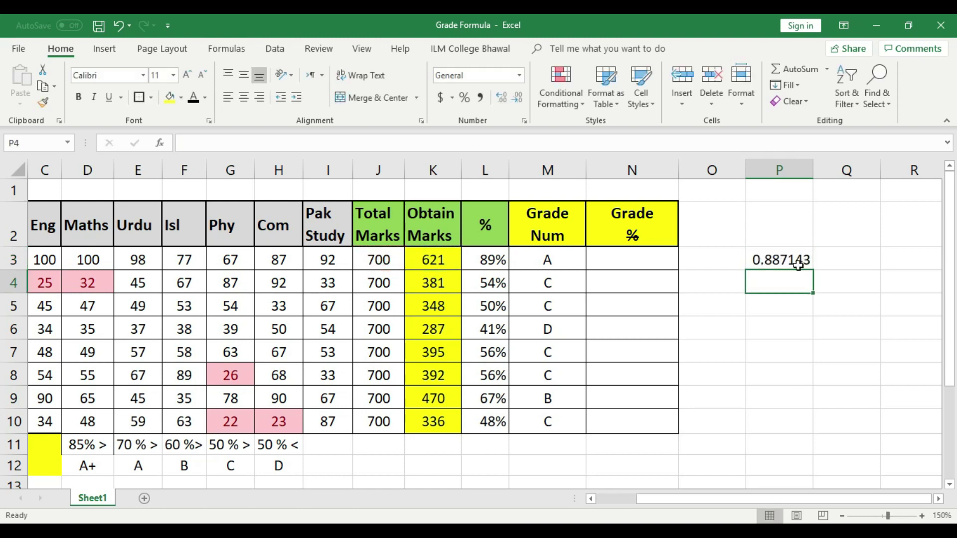
Clear the =K3/J3 trial formula from cell P3.
left_click(777, 257)
right_click(786, 273)
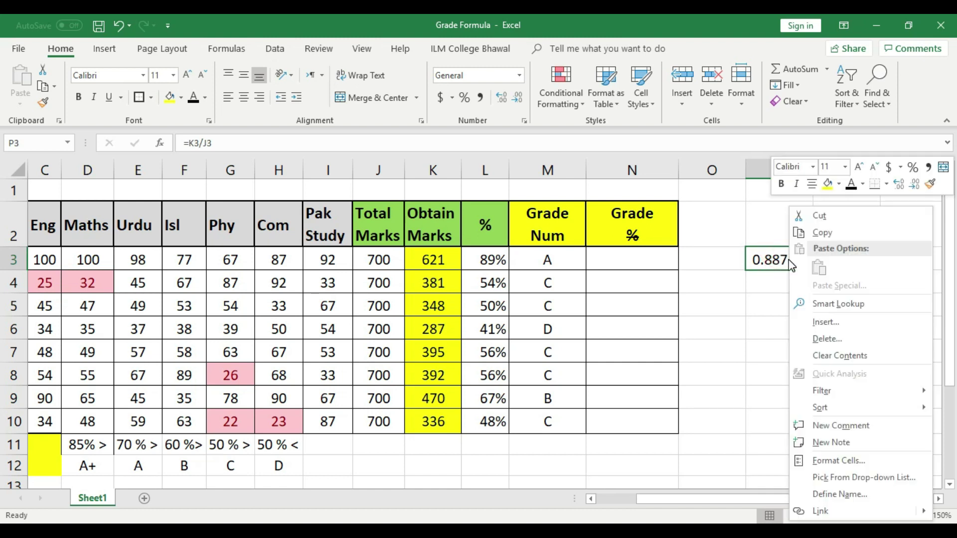
left_click(763, 408)
left_click(789, 365)
left_click(776, 261)
right_click(782, 266)
left_click(759, 294)
left_click(769, 257)
key("Delete")
Calculate the first student's percentage in spare cell P3 with the formula =K3/J3*100.
left_click(769, 283)
left_click(770, 254)
type("=")
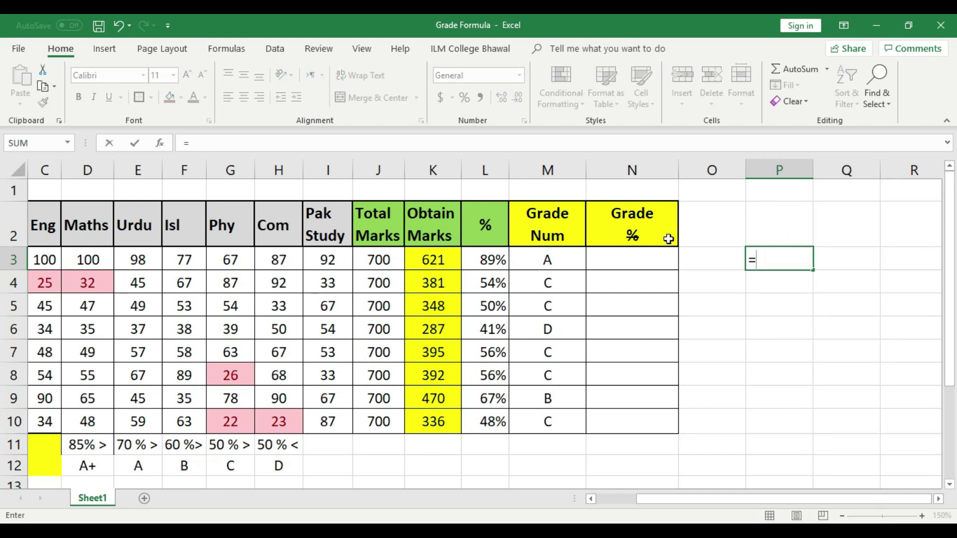
left_click(427, 260)
type("/")
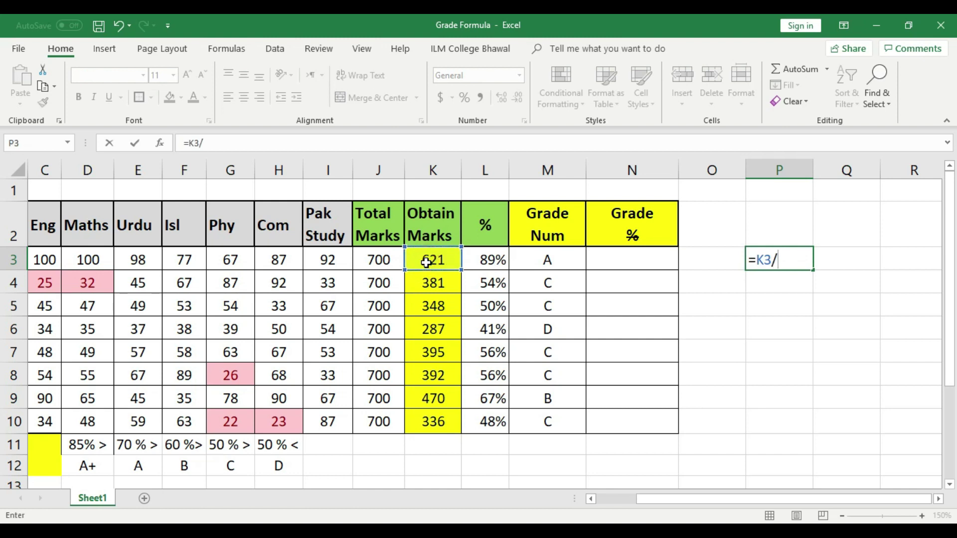
left_click(394, 262)
type("*100")
key("Return")
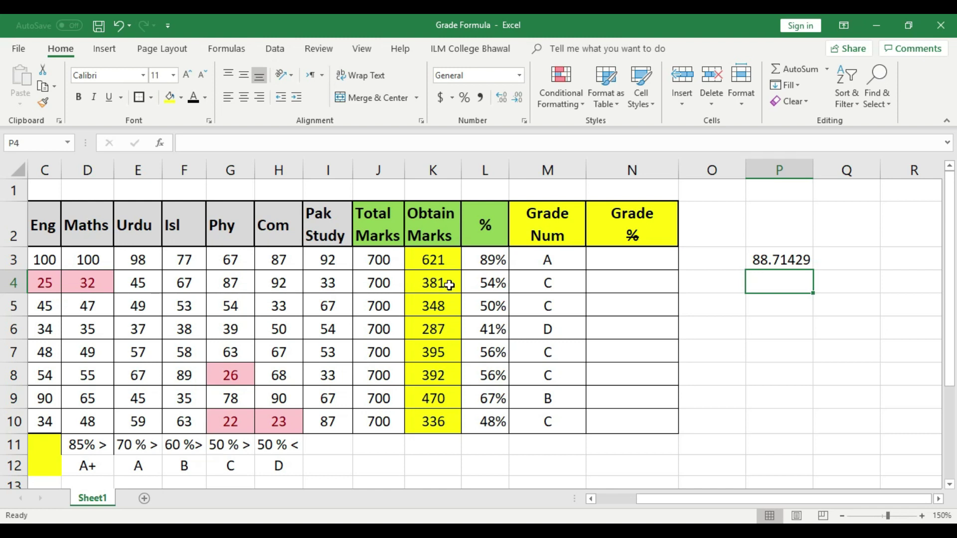
Compare the P3 result with the grade letters in row 12 and clear the =K3/J3*100 formula from P3.
left_click(811, 261)
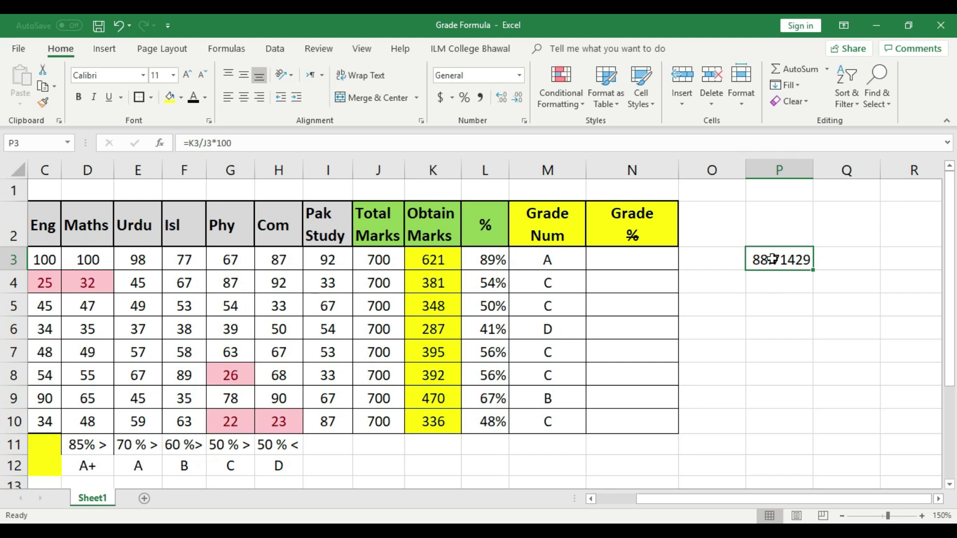
left_click_drag(90, 463, 222, 465)
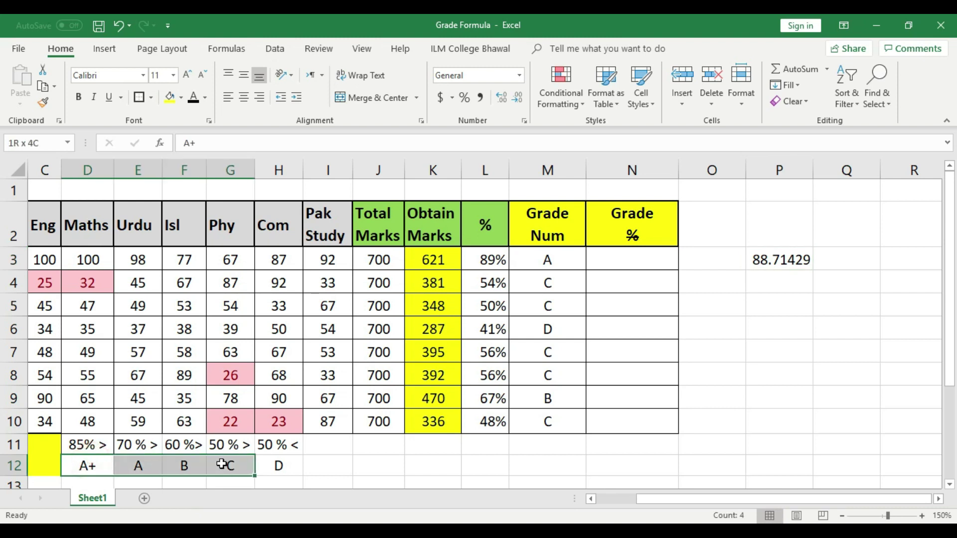
left_click(801, 259)
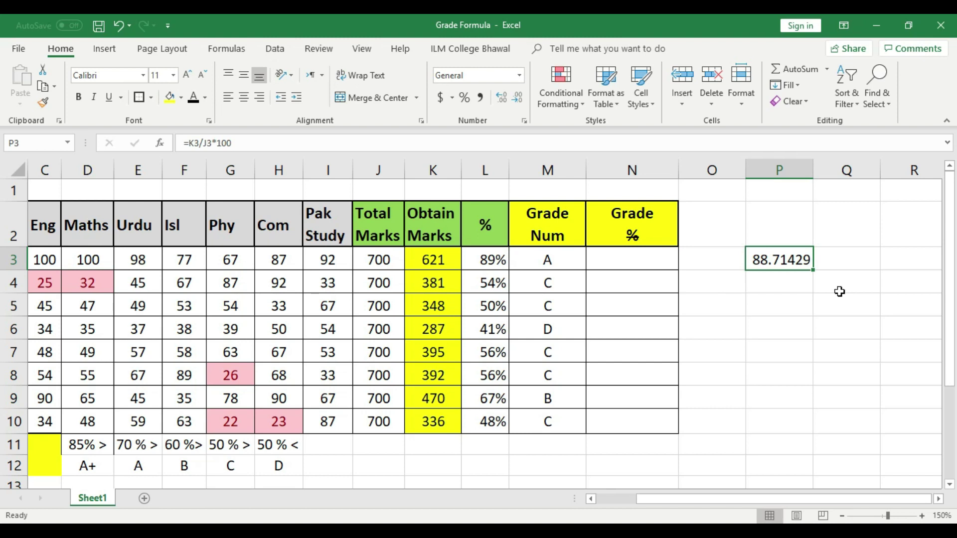
key("Delete")
left_click(828, 334)
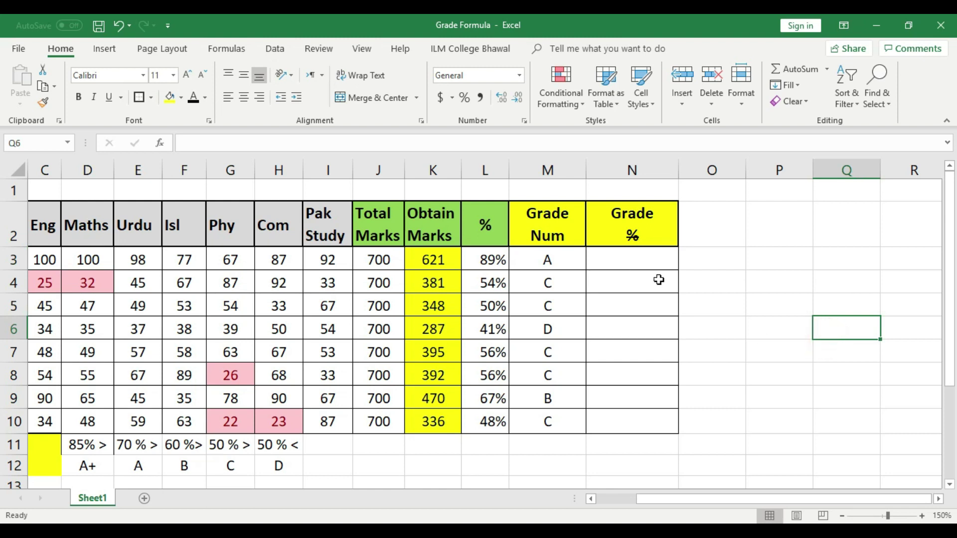
Start a nested IF formula in cell N3 with the condition L3>85% returning "A+".
left_click(484, 262)
left_click(489, 304)
left_click(493, 352)
left_click(627, 261)
type("=")
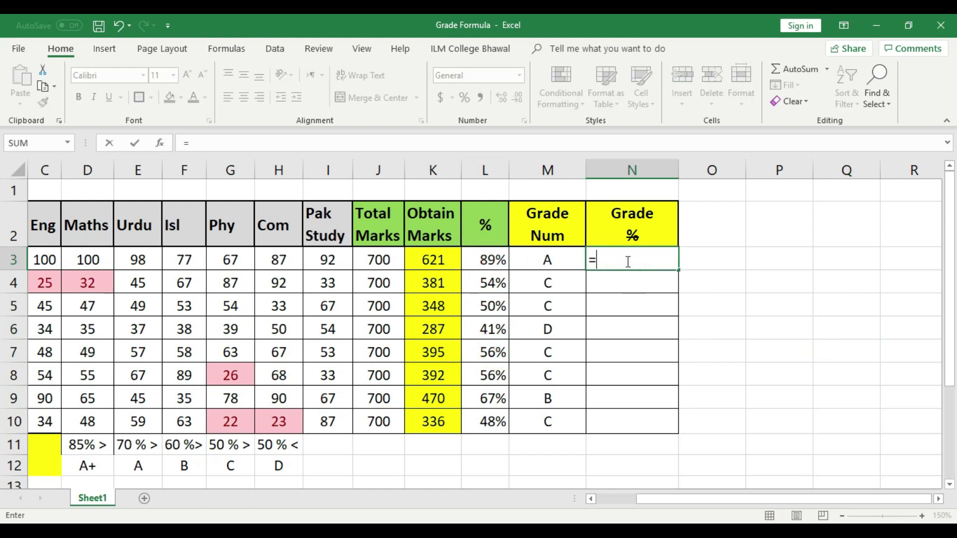
type("IF")
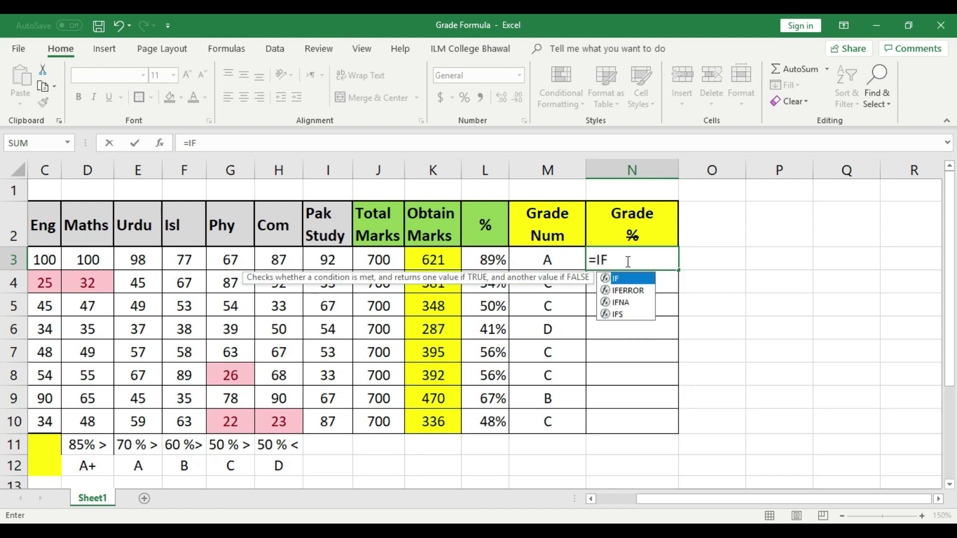
type("(")
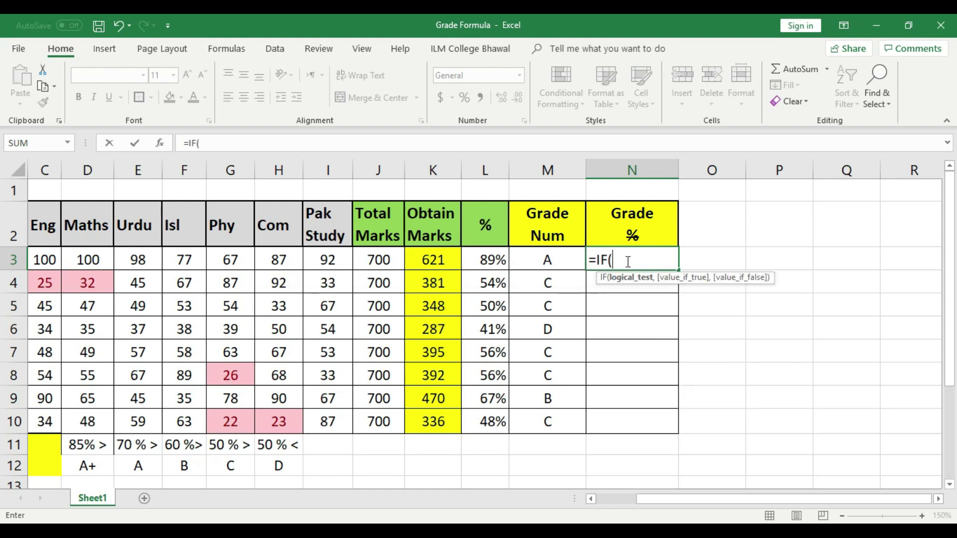
left_click(492, 259)
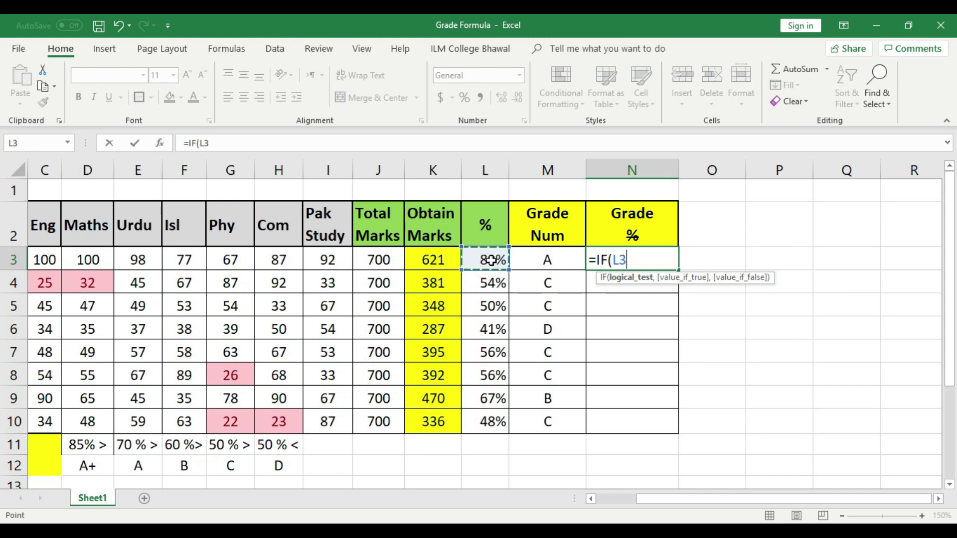
type(">")
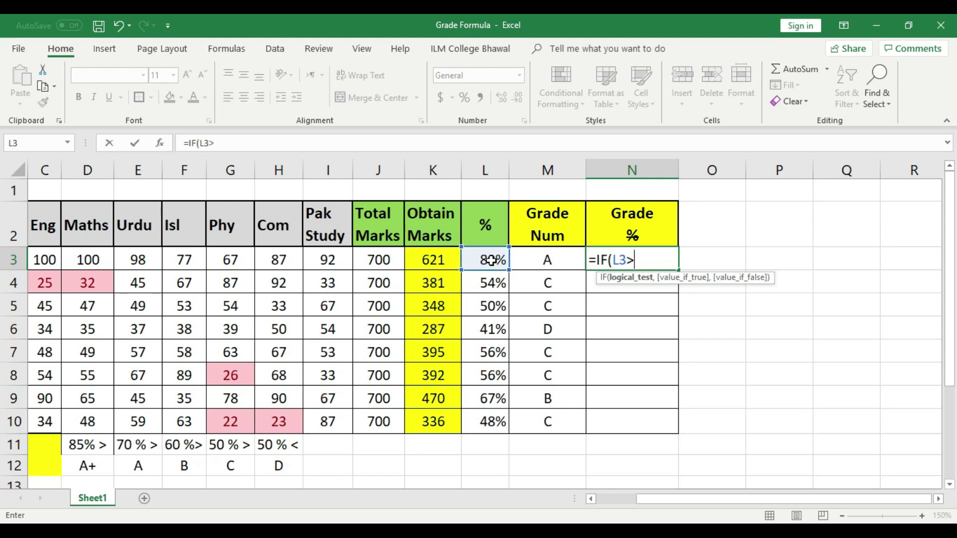
type("85")
type("%")
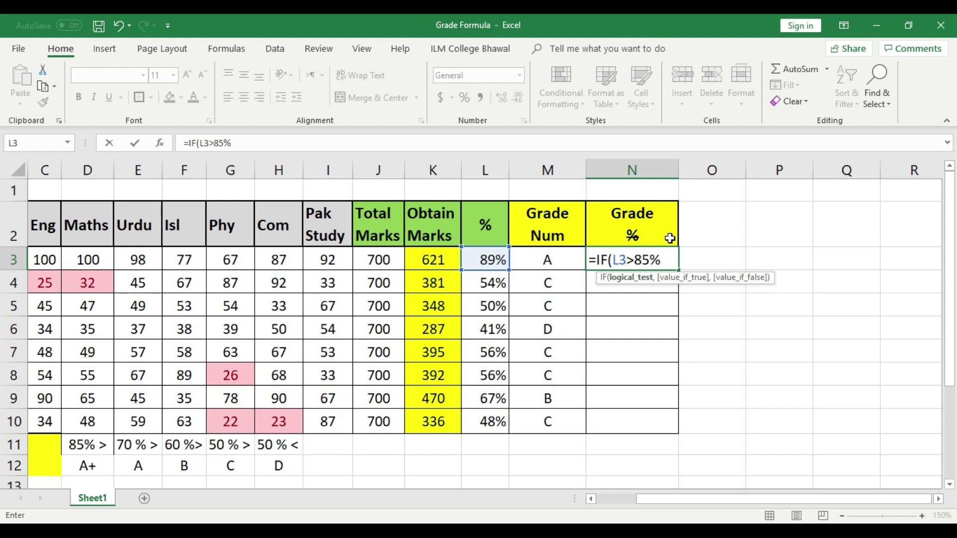
key("BackSpace")
type("%,")
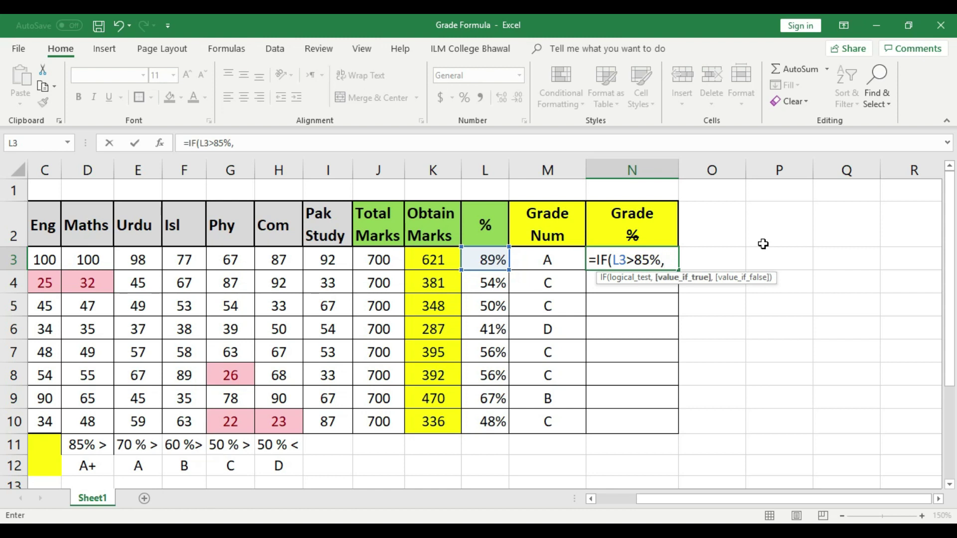
type("\"A+\",")
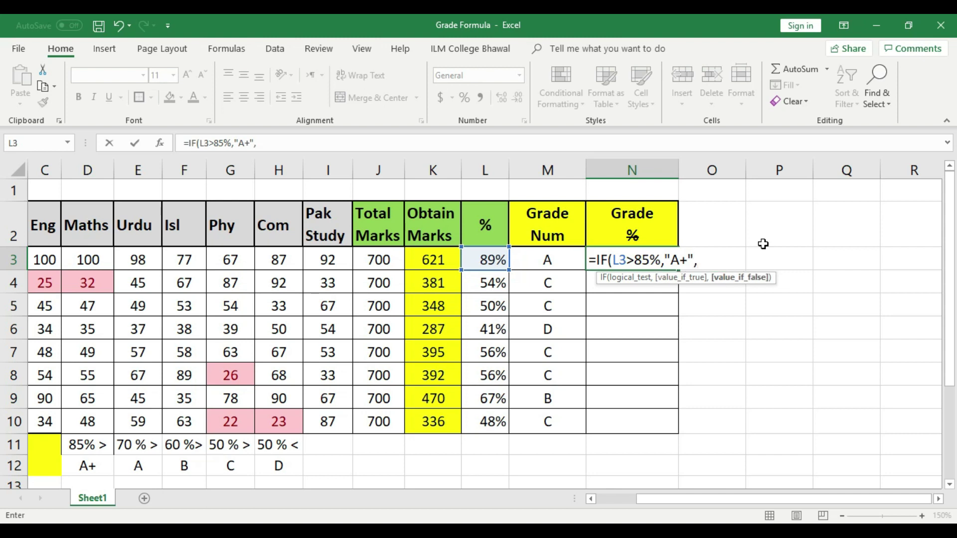
Nest a second IF in the N3 formula that returns "A" when L3>70%, and open a third IF.
type("IF")
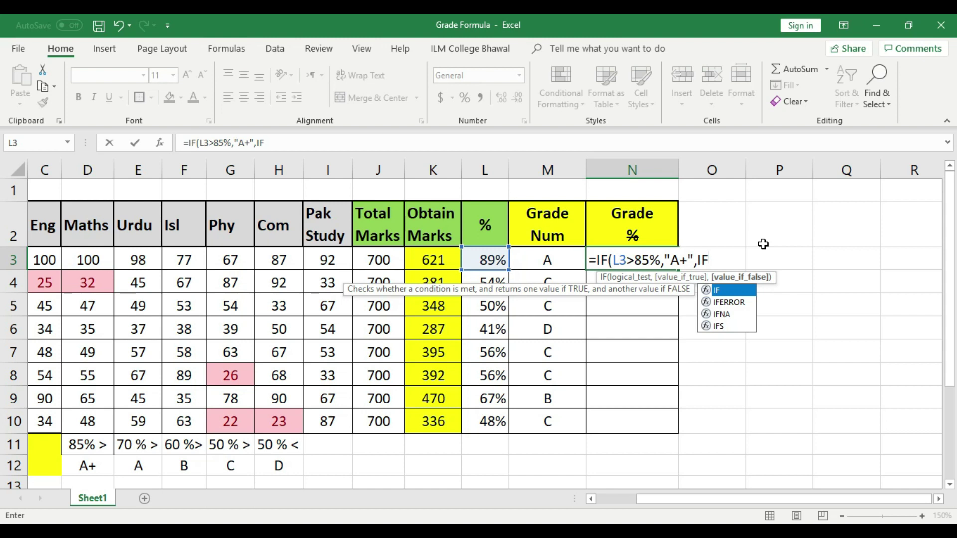
type("(")
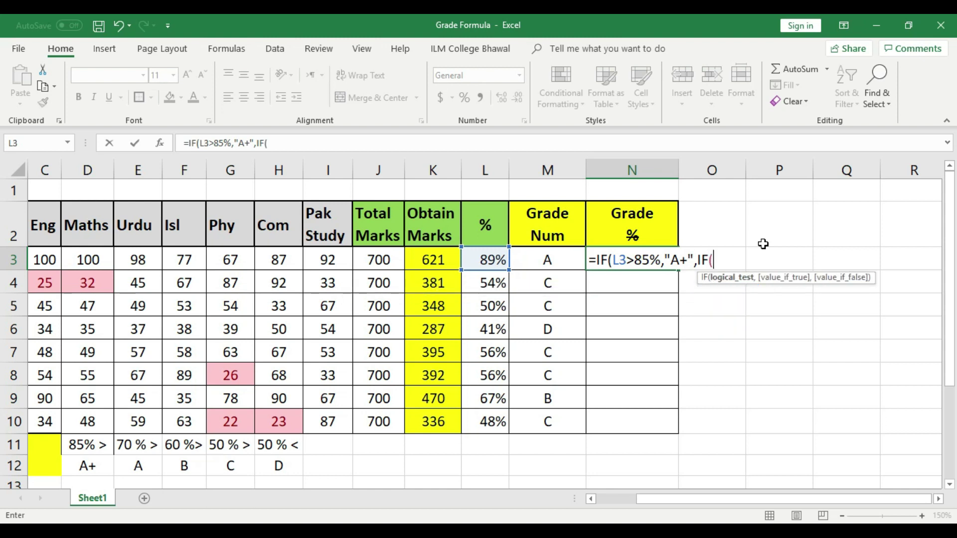
left_click(495, 257)
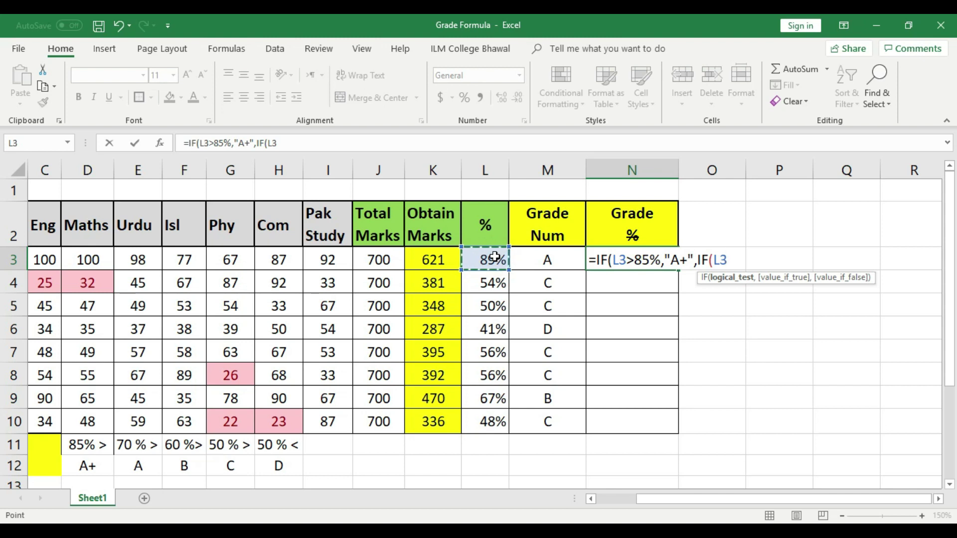
type(">70")
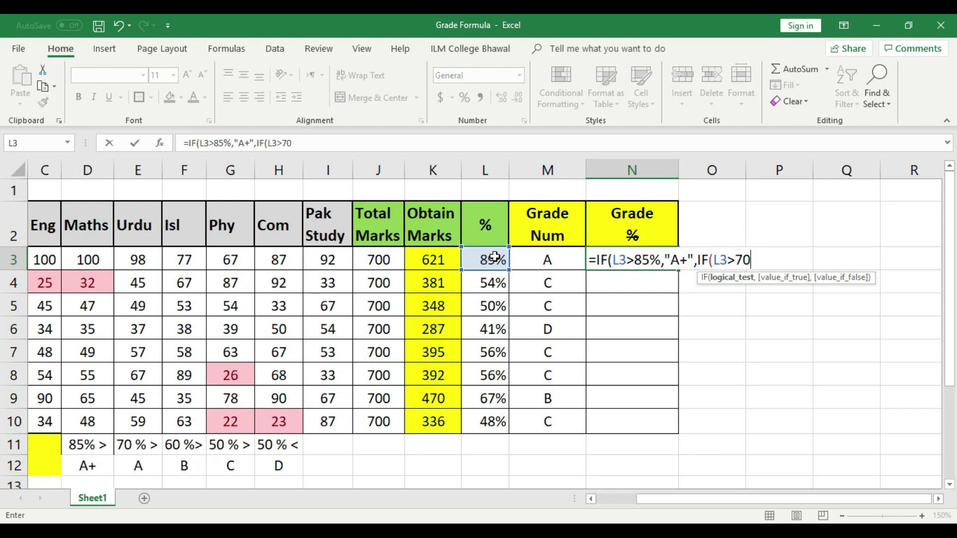
type("%")
type(",\"")
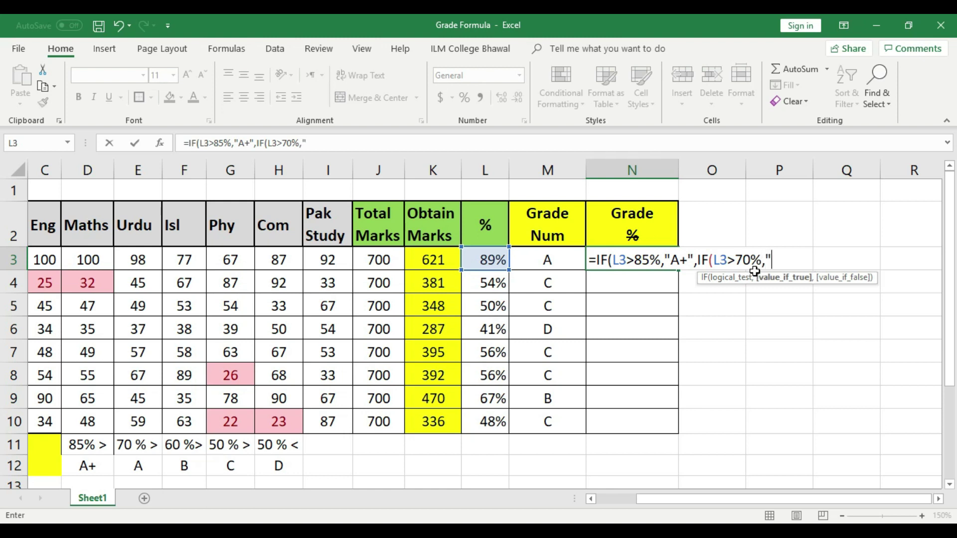
type("A\",IF(")
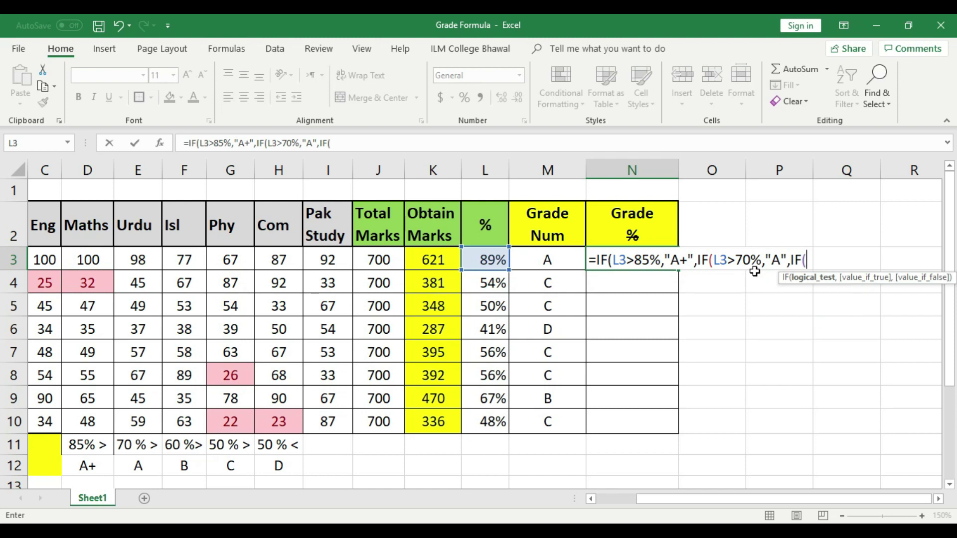
Complete the third IF's condition in N3 as L3>60%, returning "B".
left_click(486, 258)
type(">")
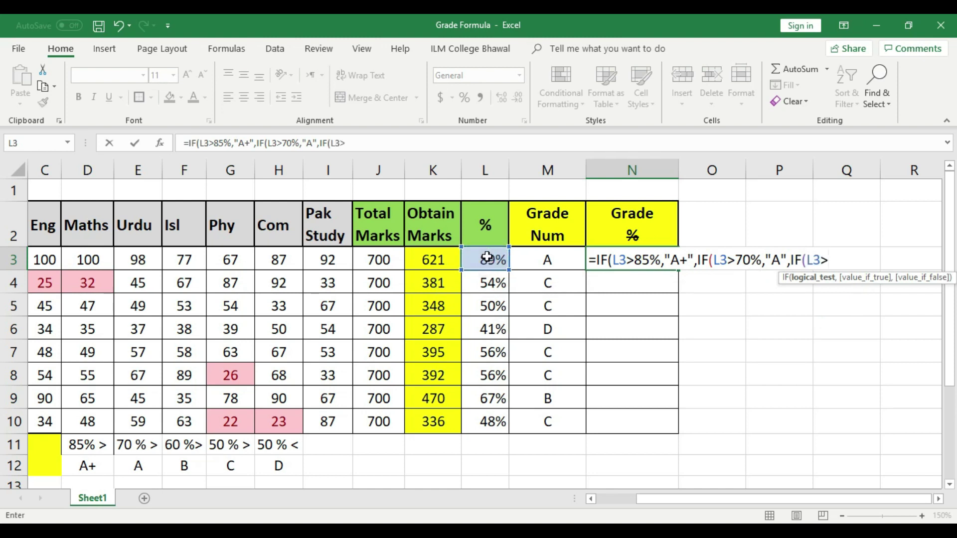
type("60")
type("%,\"")
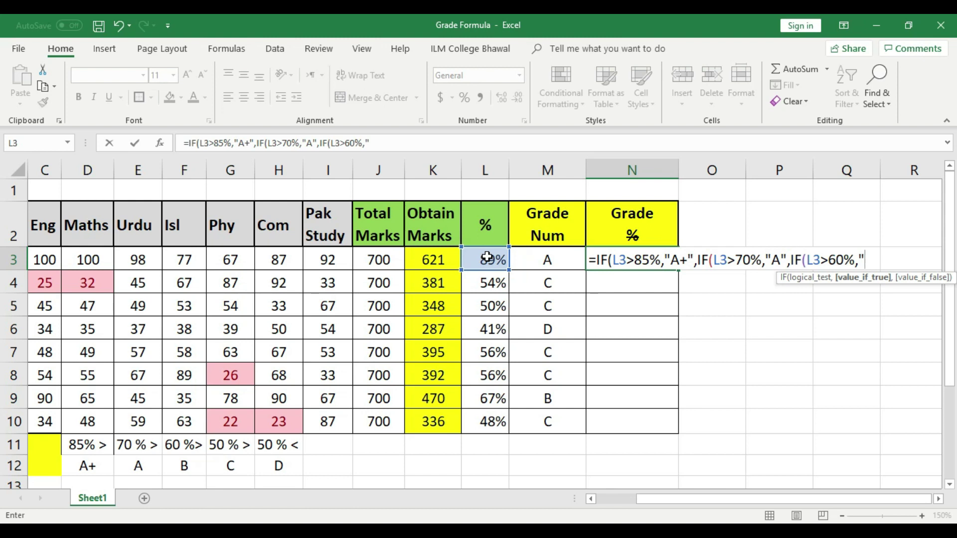
type("b")
key("BackSpace")
type("b")
key("BackSpace")
type("B\",")
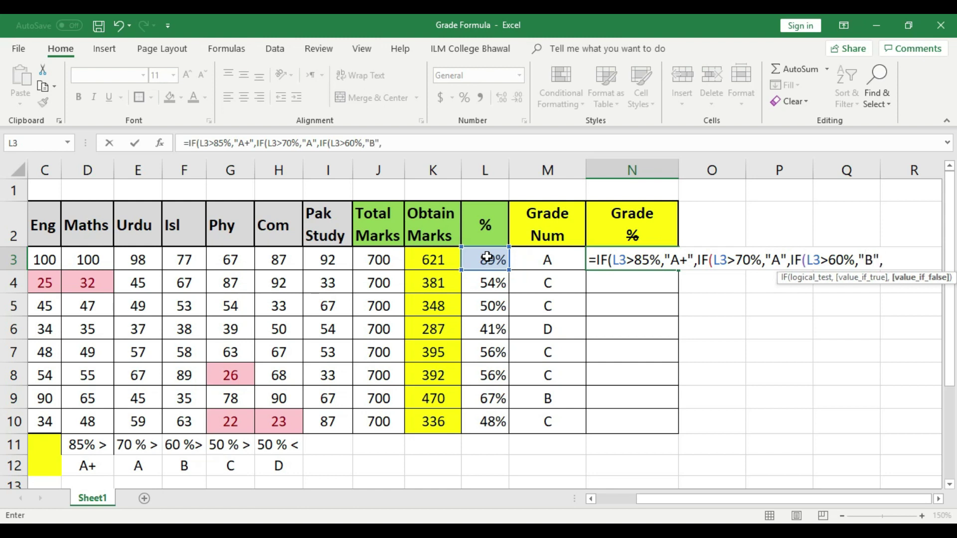
Nest a fourth IF in the N3 formula that returns "C" when L3>50%.
type("if")
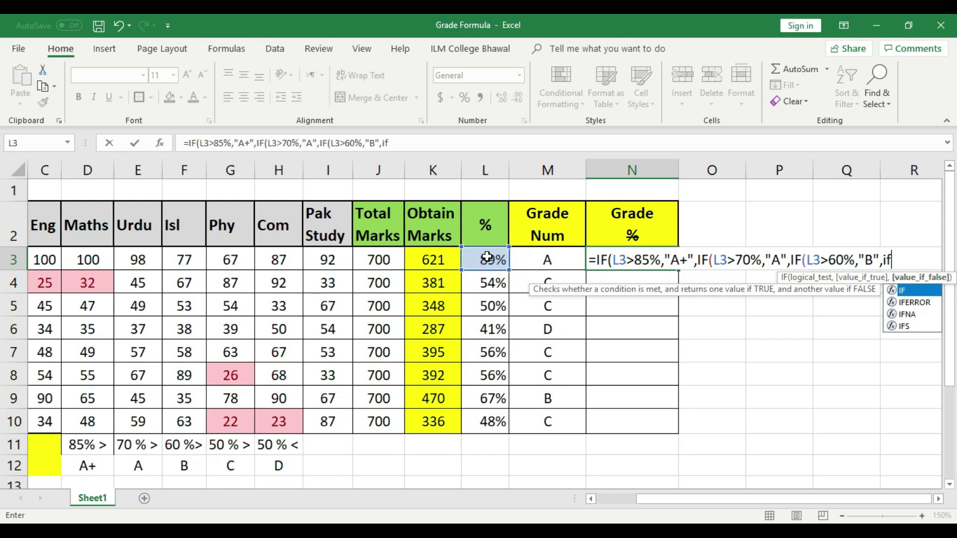
type("(")
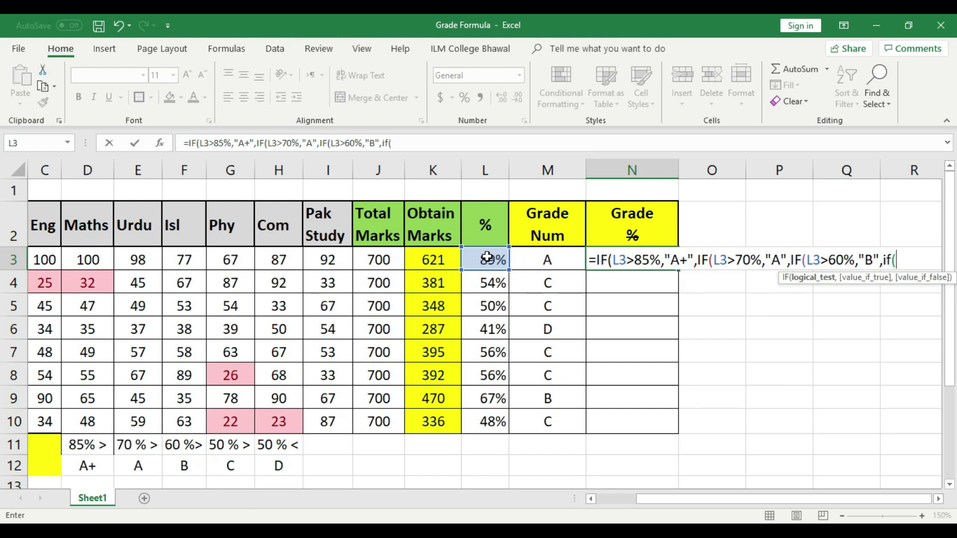
left_click(486, 258)
type(">")
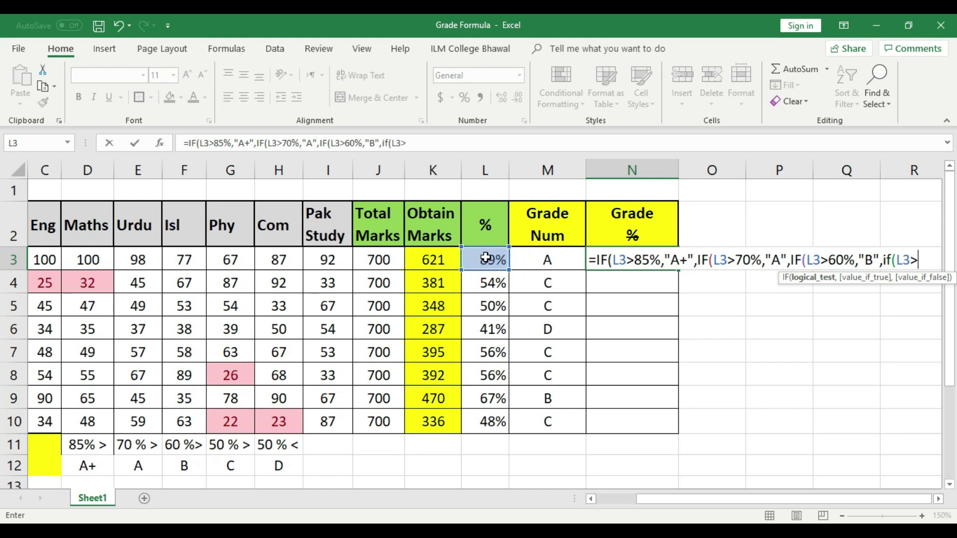
type("50%")
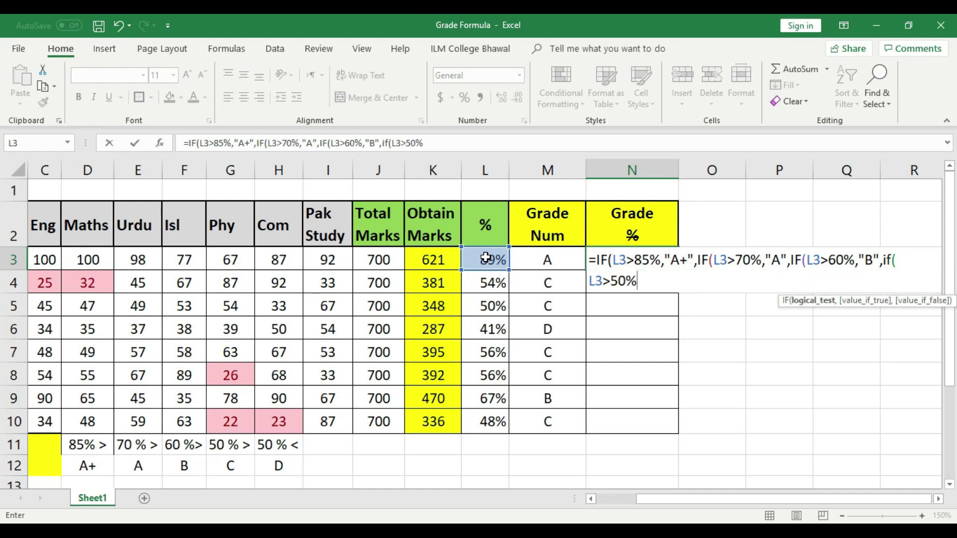
type(",\"c")
key("BackSpace")
type("C")
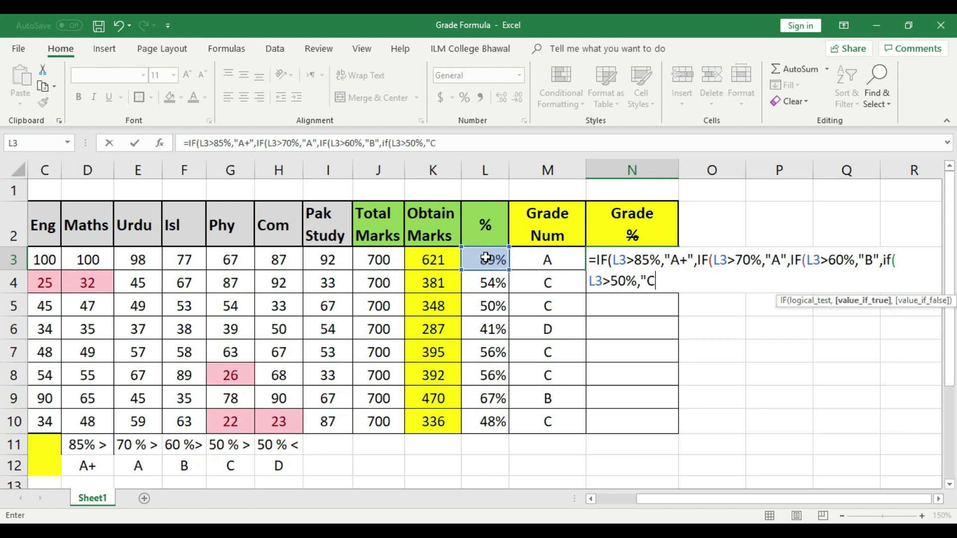
type("\",")
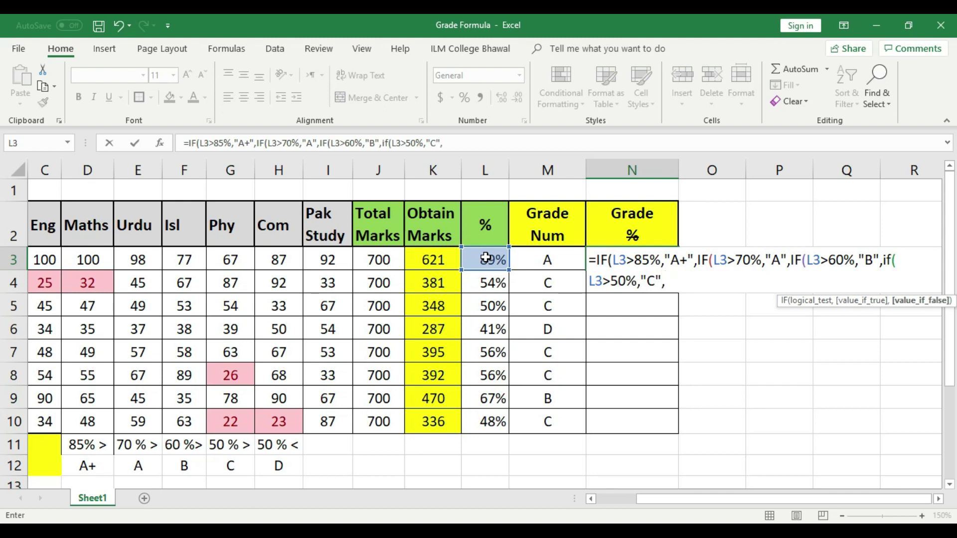
Nest a final IF returning "D" when L3<50%, close all five parentheses and commit the N3 formula.
type("IF")
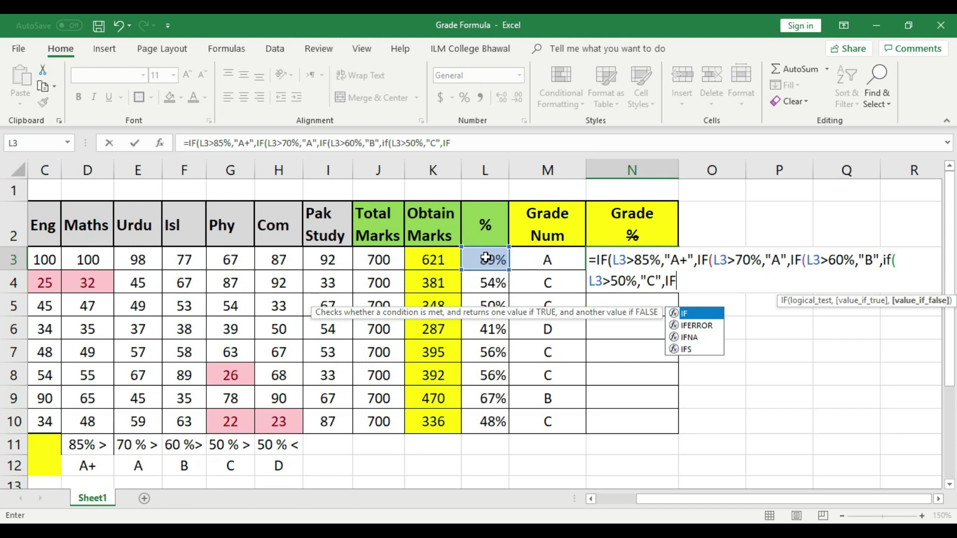
type("(")
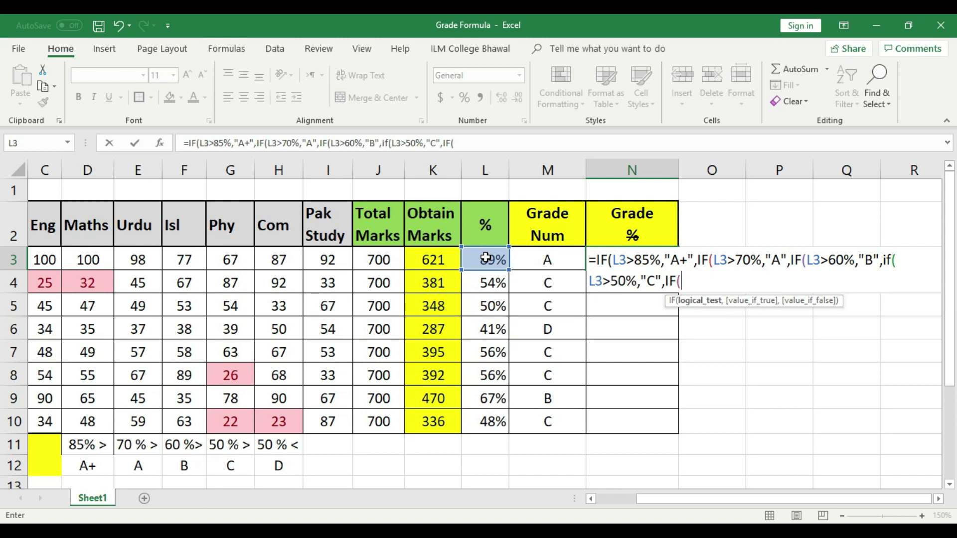
left_click(486, 258)
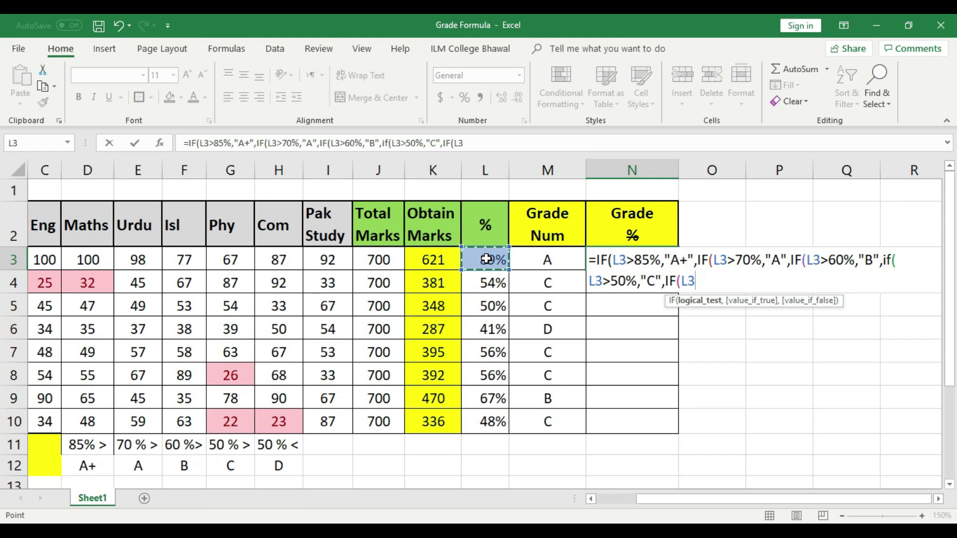
type("<50")
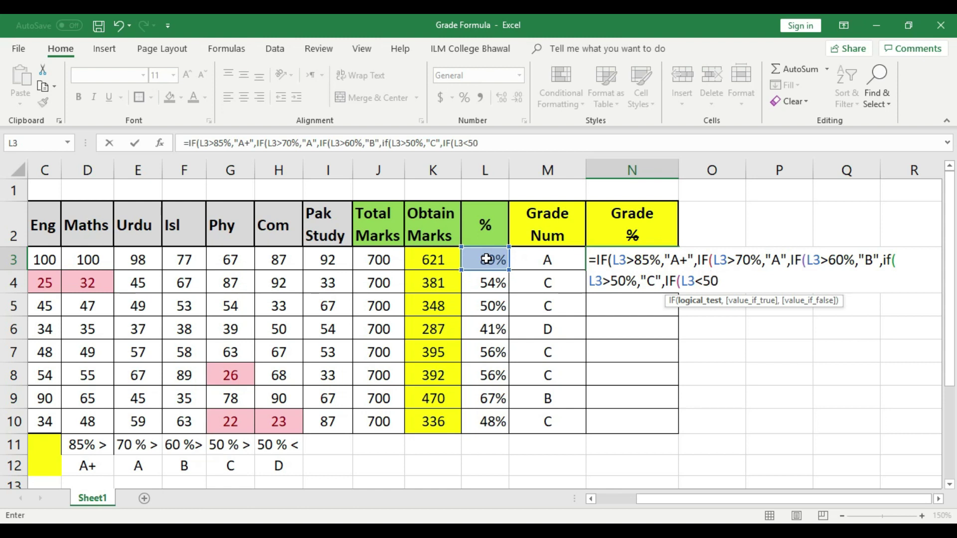
type("%")
type(",")
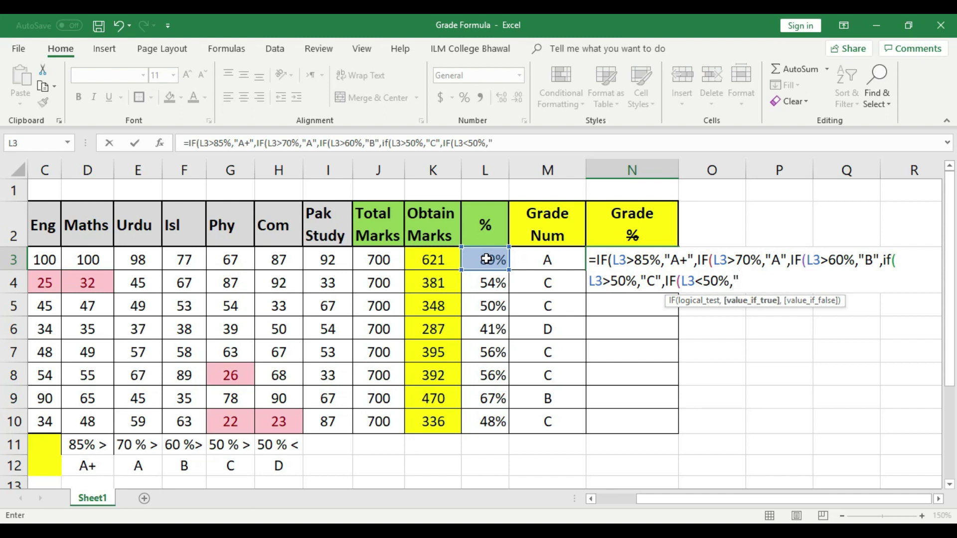
type("\"D")
type(")))))")
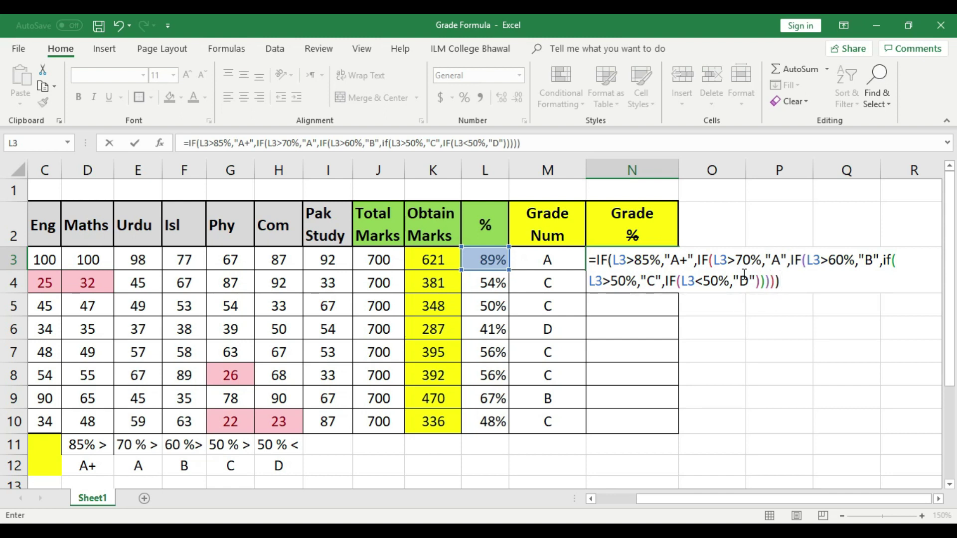
key("Return")
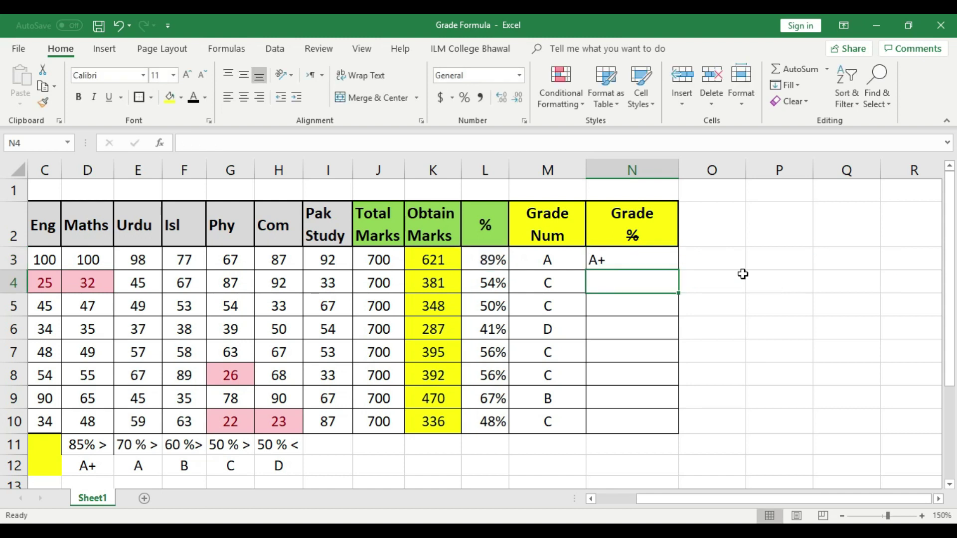
Centre the grade in N3 and fill its formula down the Grade % column to N10.
left_click(637, 259)
left_click(238, 96)
left_click(550, 257)
left_click(647, 261)
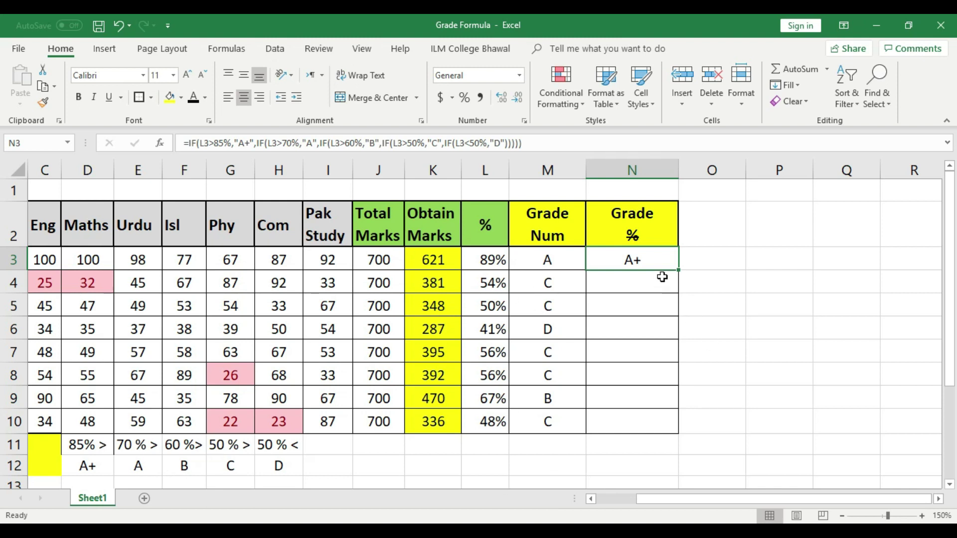
left_click_drag(678, 270, 693, 413)
left_click(718, 315)
Check the grades in N3:N10 against the percentages in column L and the grading criteria in rows 11 and 12.
left_click(644, 260)
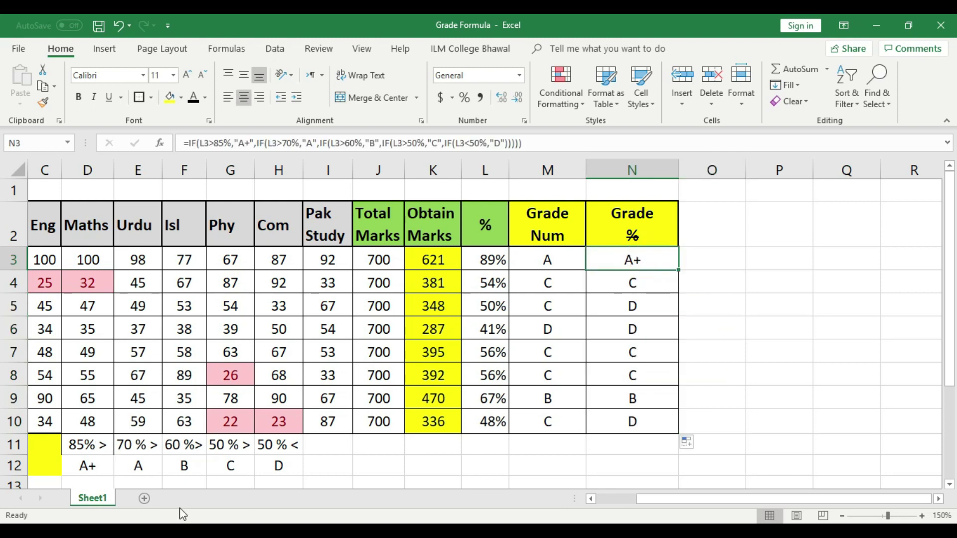
left_click(493, 262)
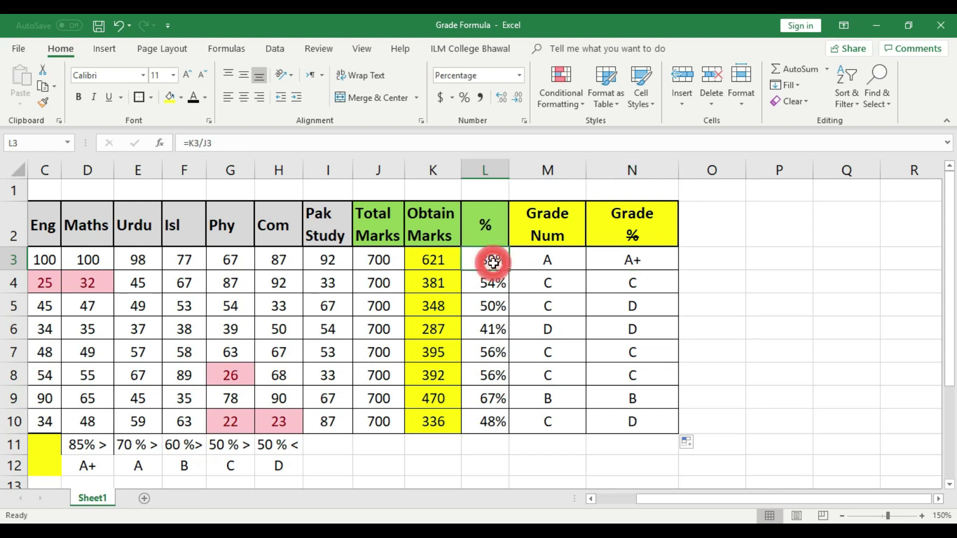
left_click(621, 260)
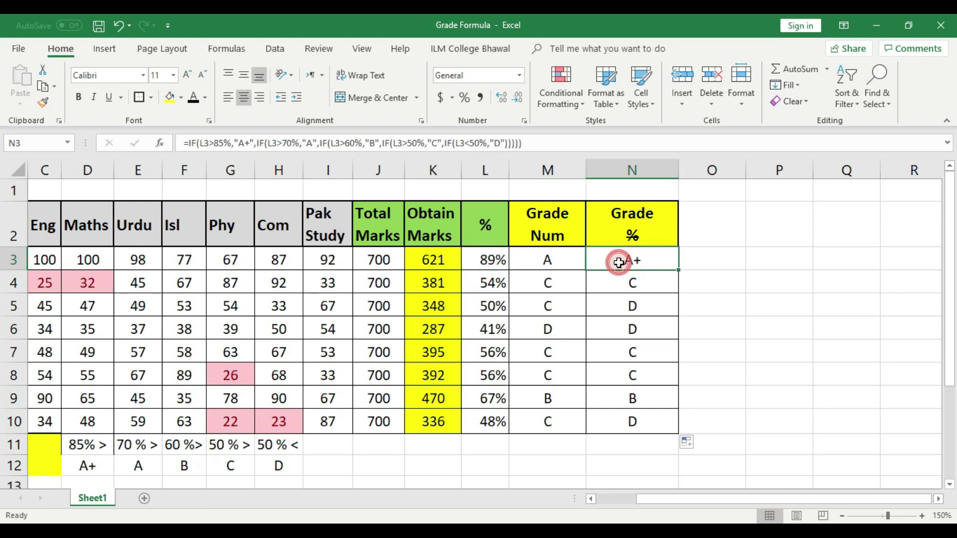
left_click(501, 284)
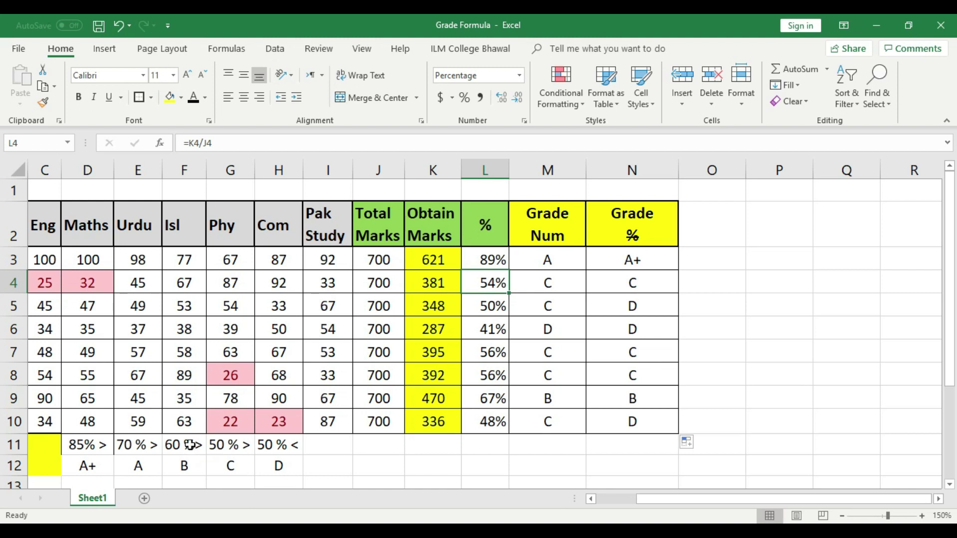
left_click(633, 285)
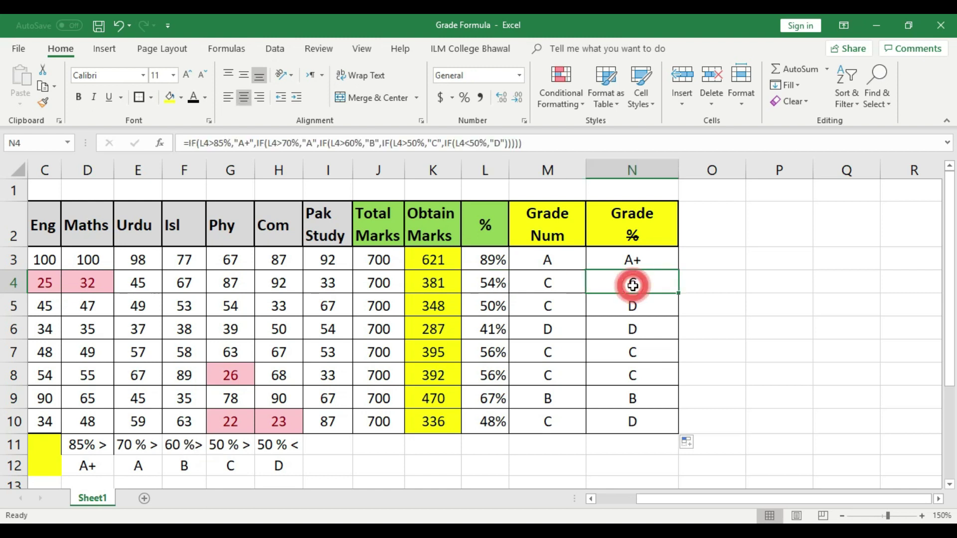
left_click(652, 308)
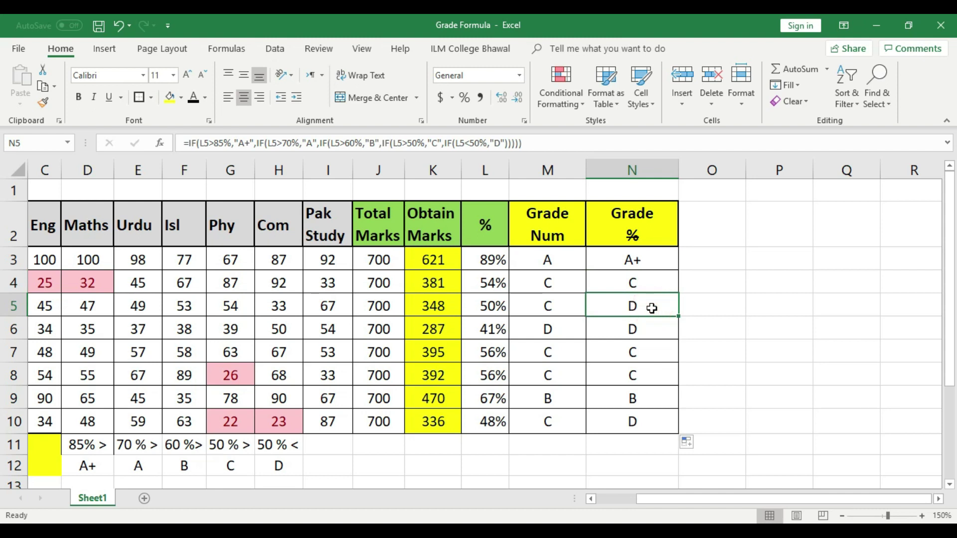
left_click(296, 449)
left_click(246, 445)
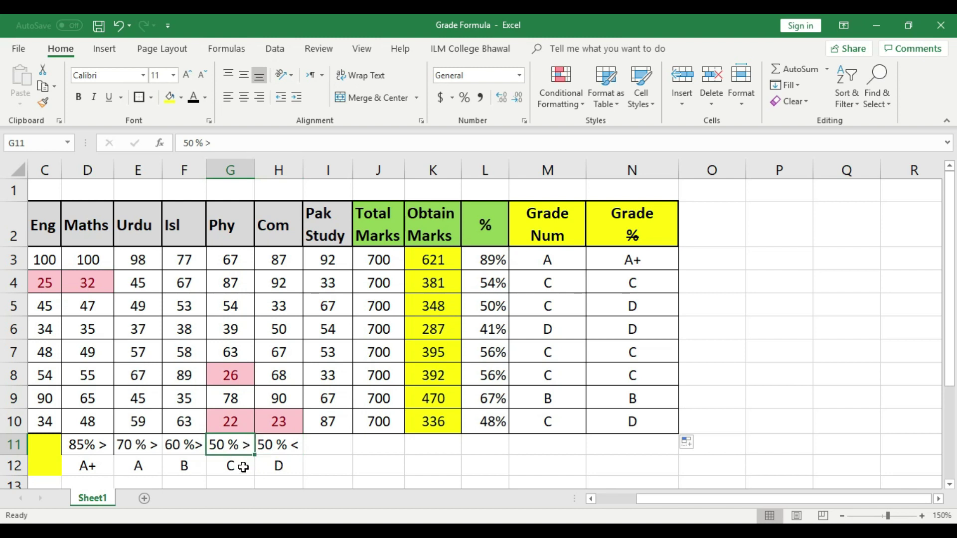
left_click(488, 307)
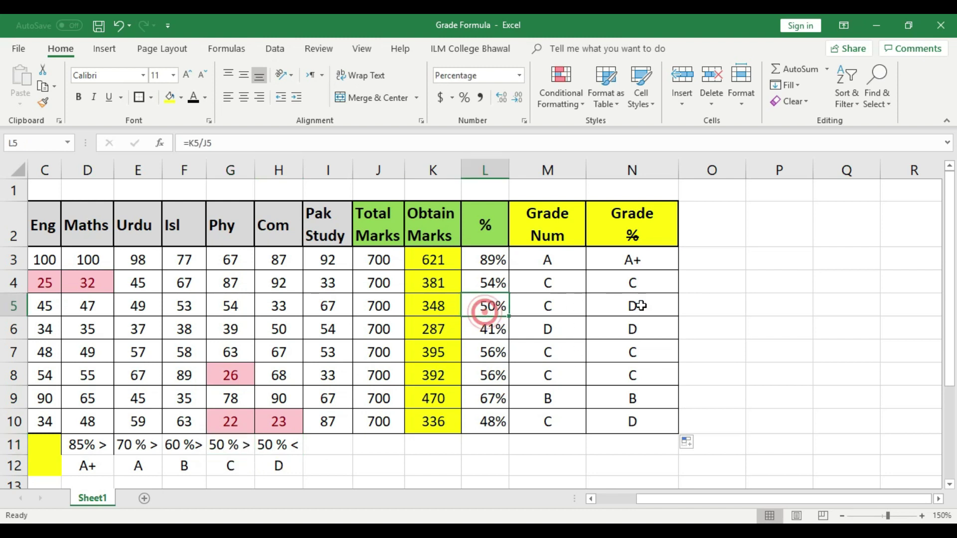
left_click(646, 306)
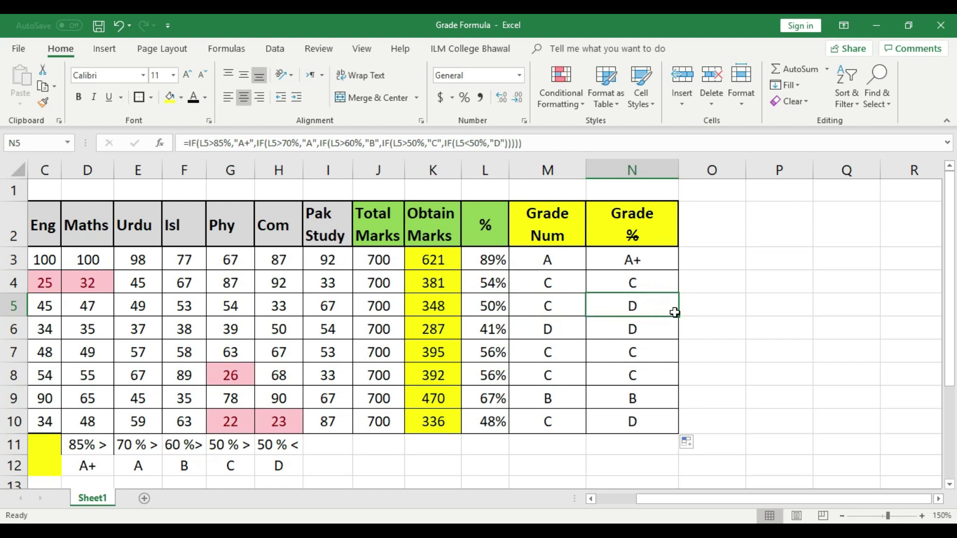
left_click(659, 330)
left_click(651, 355)
left_click(648, 377)
left_click(648, 399)
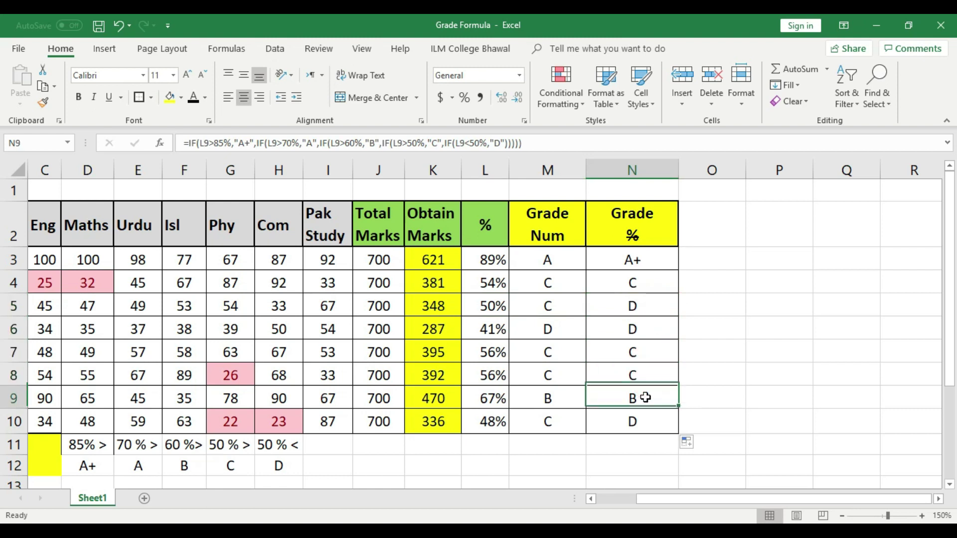
left_click(649, 423)
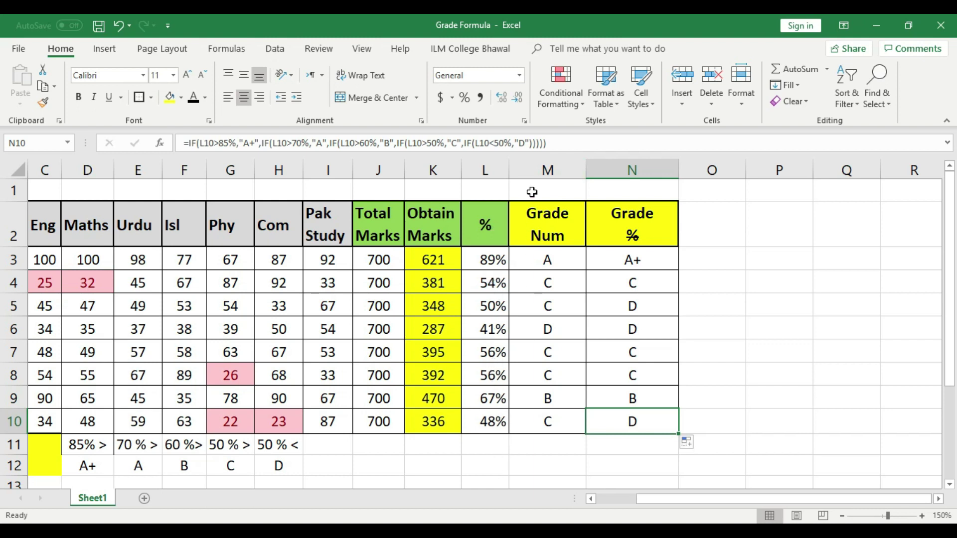
Insert a new column before Grade Num and give it the header "%" in M2.
right_click(532, 167)
left_click(566, 267)
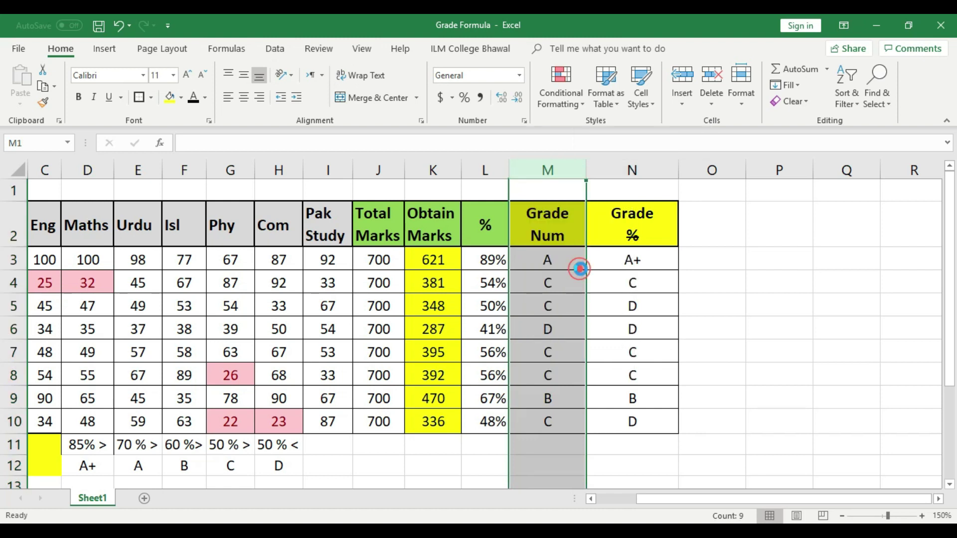
left_click(753, 271)
left_click(530, 231)
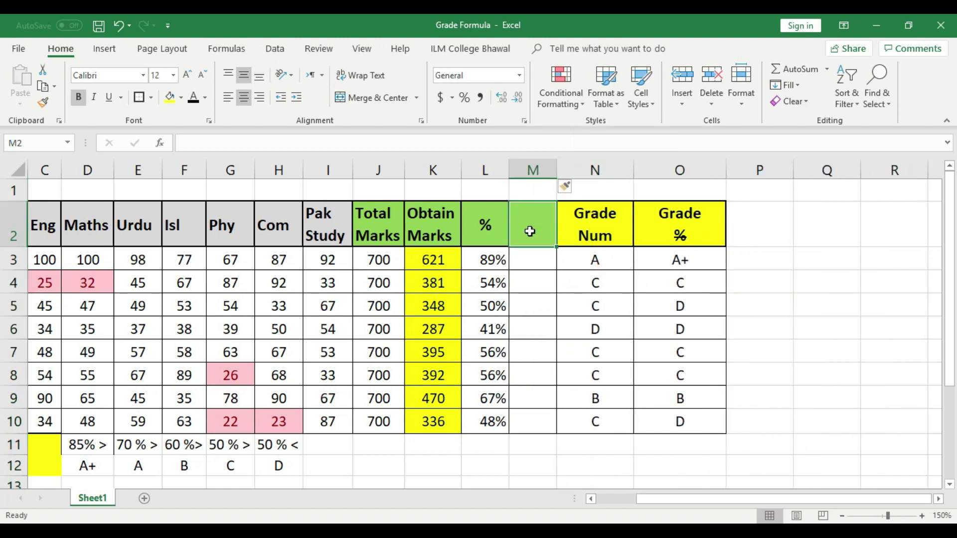
type("%")
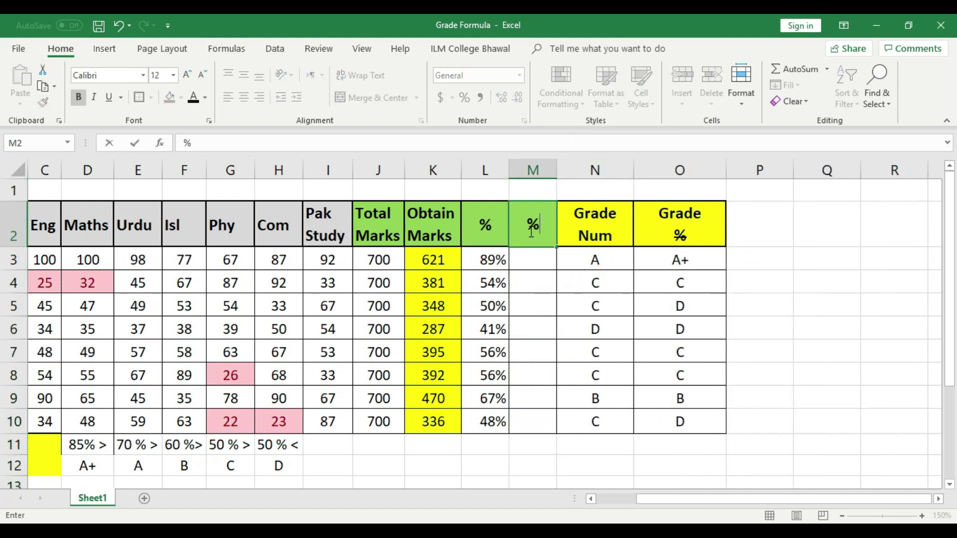
left_click(526, 306)
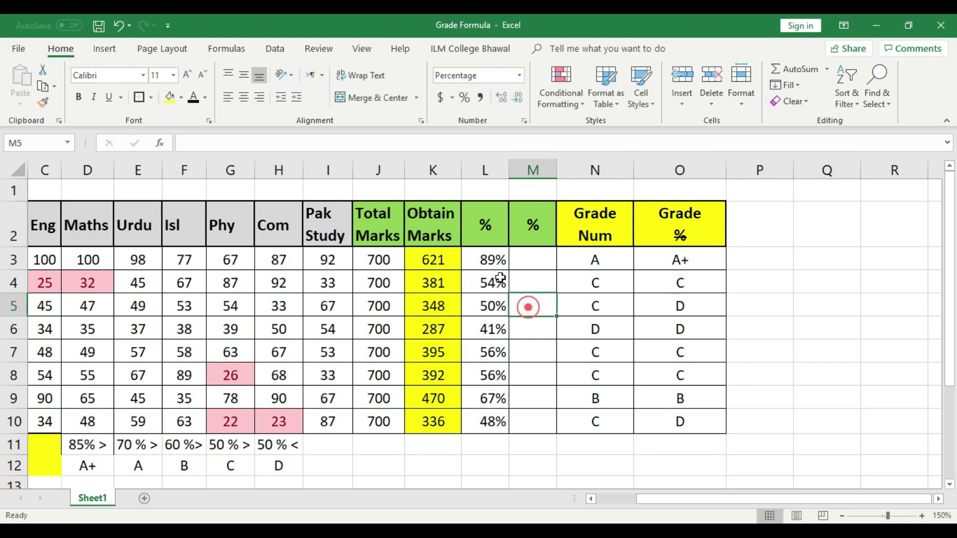
Calculate the percentage in M3 with =K3/J3*100 and widen column M slightly.
left_click(540, 260)
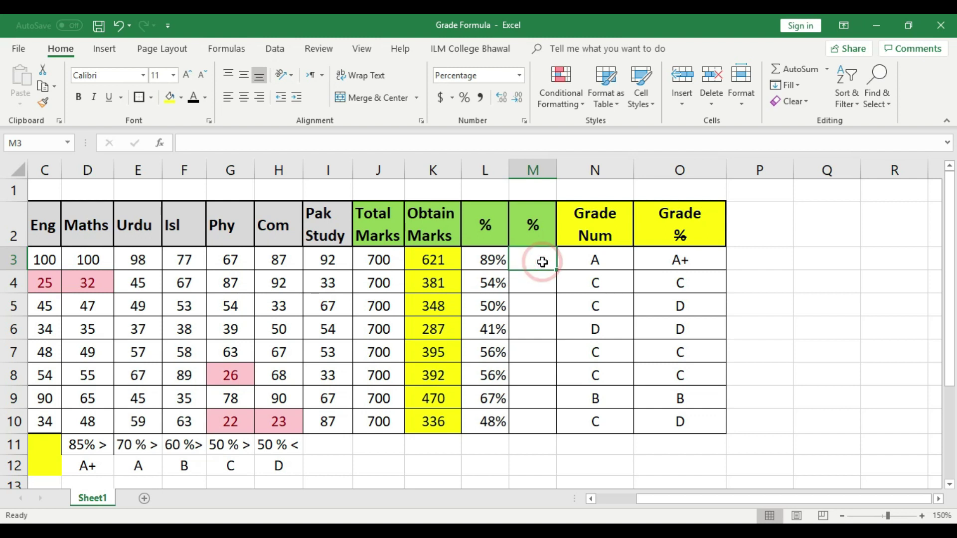
type("=")
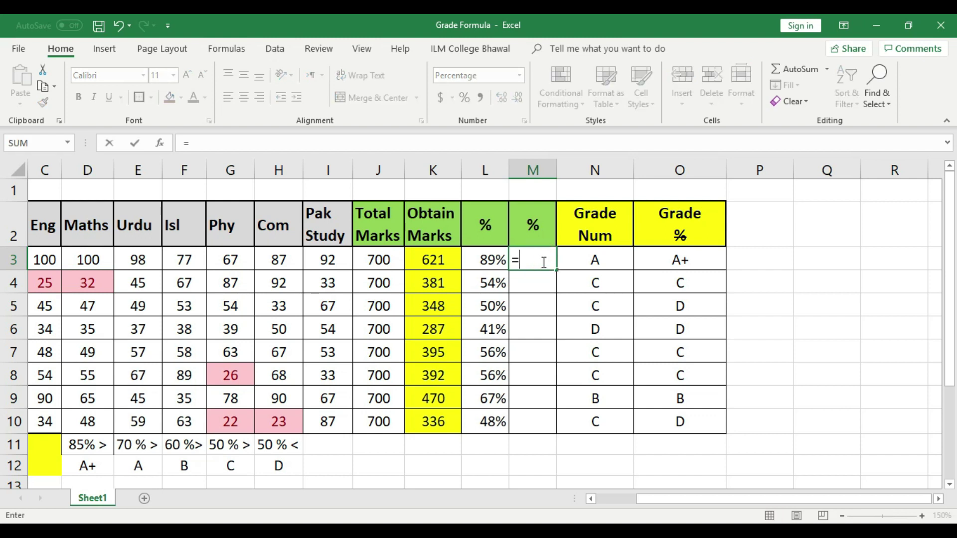
left_click(441, 261)
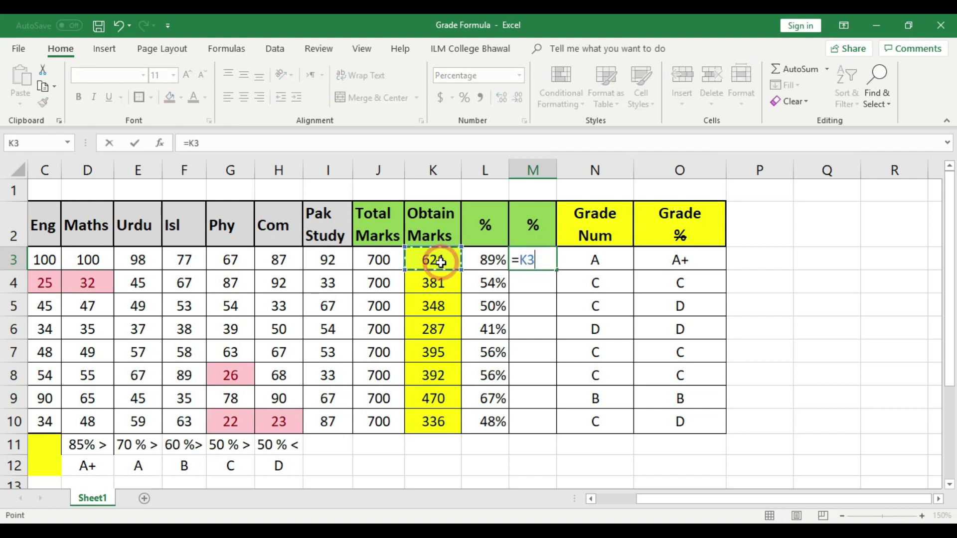
type("/")
left_click(382, 262)
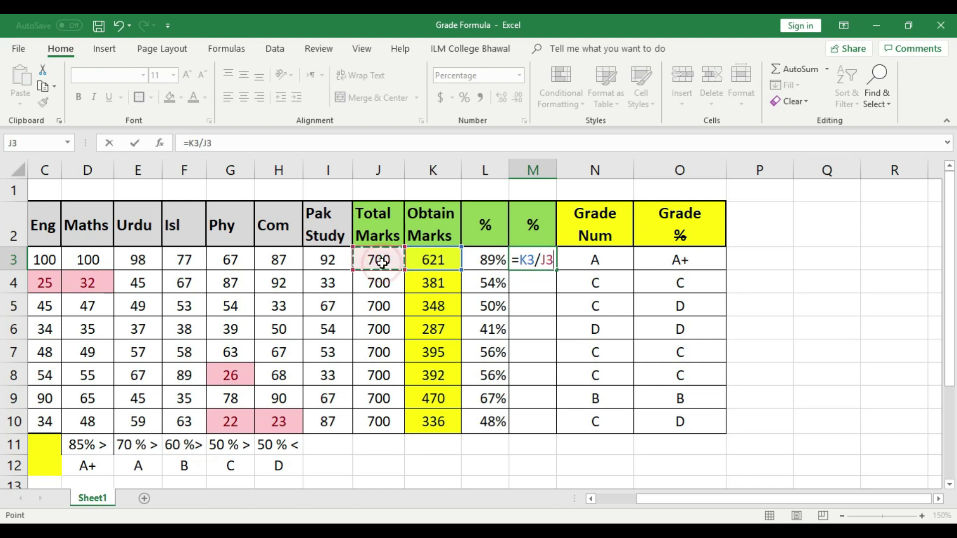
type("*100")
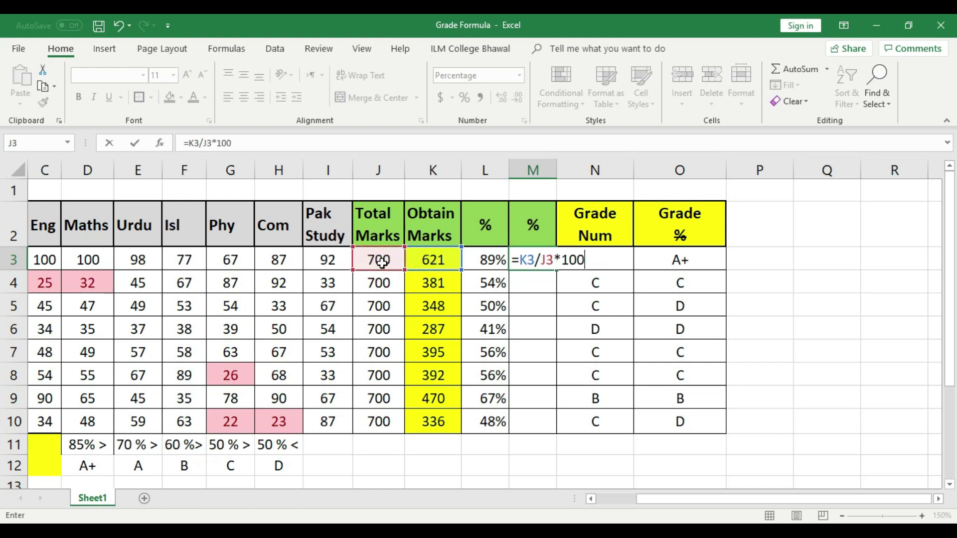
key("Return")
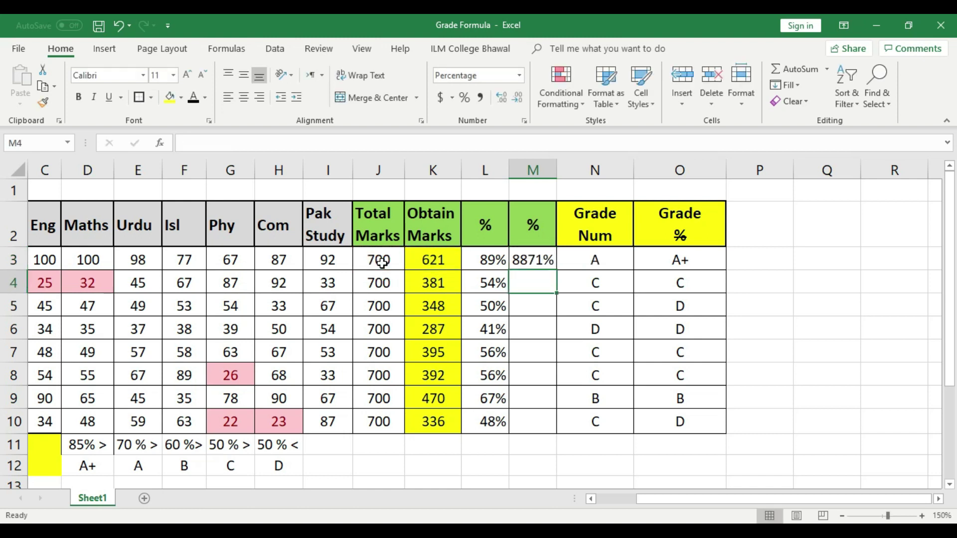
left_click_drag(557, 170, 563, 170)
Clear M3, re-enter =K3/J3*100 there and fill the formula down to M10.
left_click(542, 260)
key("Delete")
type("=")
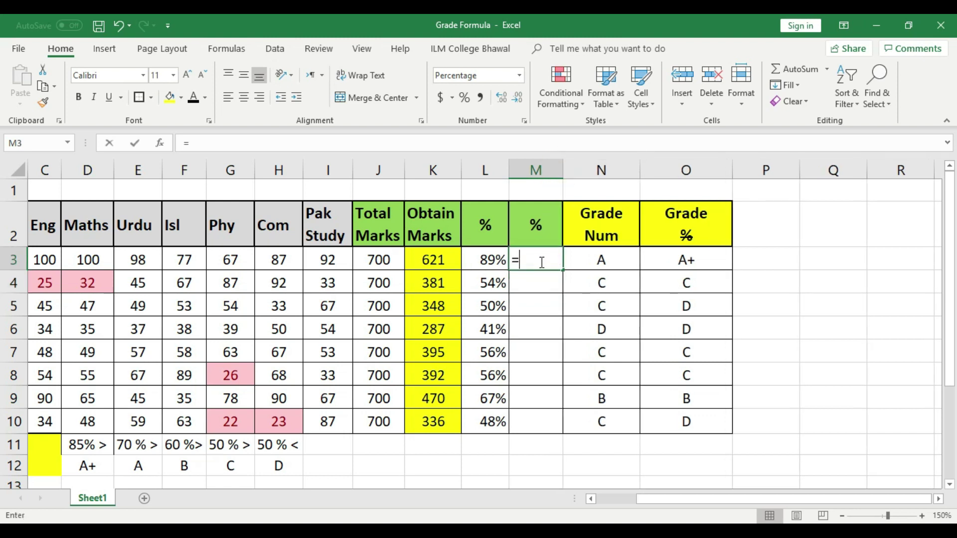
left_click(445, 260)
type("/")
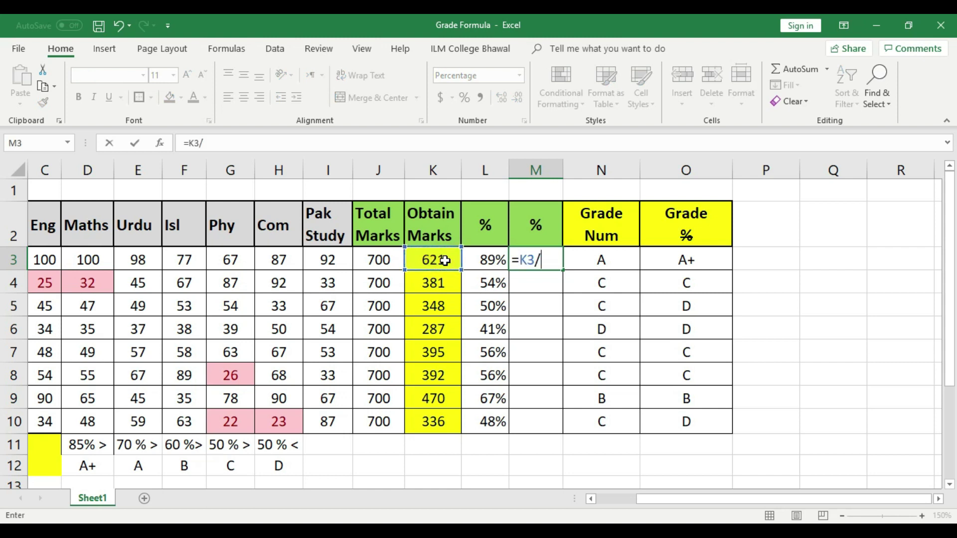
left_click(373, 257)
type("*100")
key("Return")
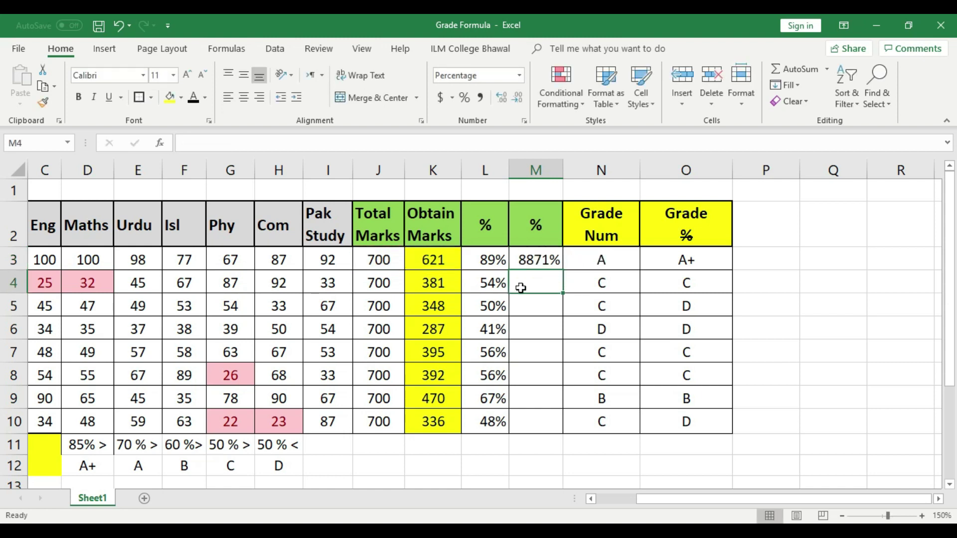
left_click(544, 260)
left_click_drag(563, 270, 554, 433)
Preview the General and Number formats for M3 in Format Cells, then return to Percentage and close the dialog.
left_click(541, 260)
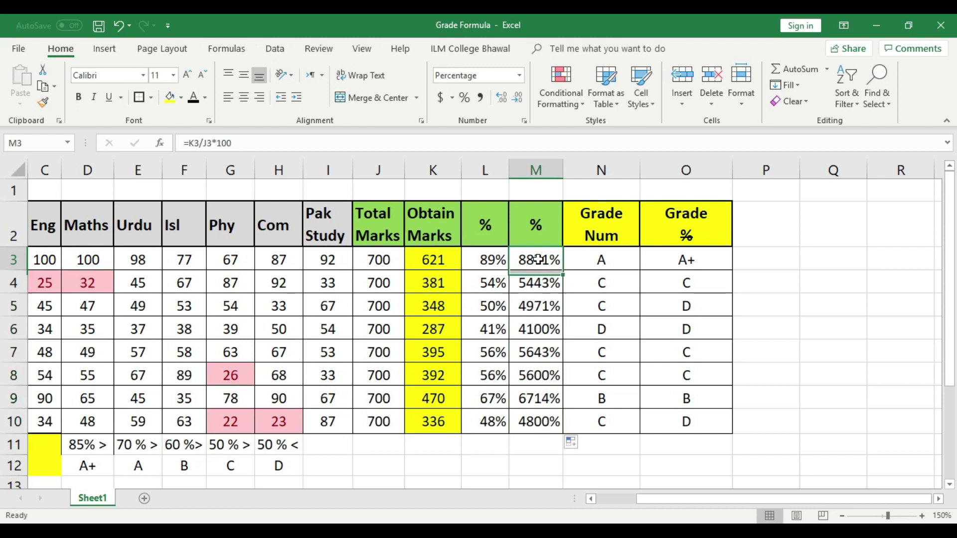
right_click(541, 260)
left_click(581, 460)
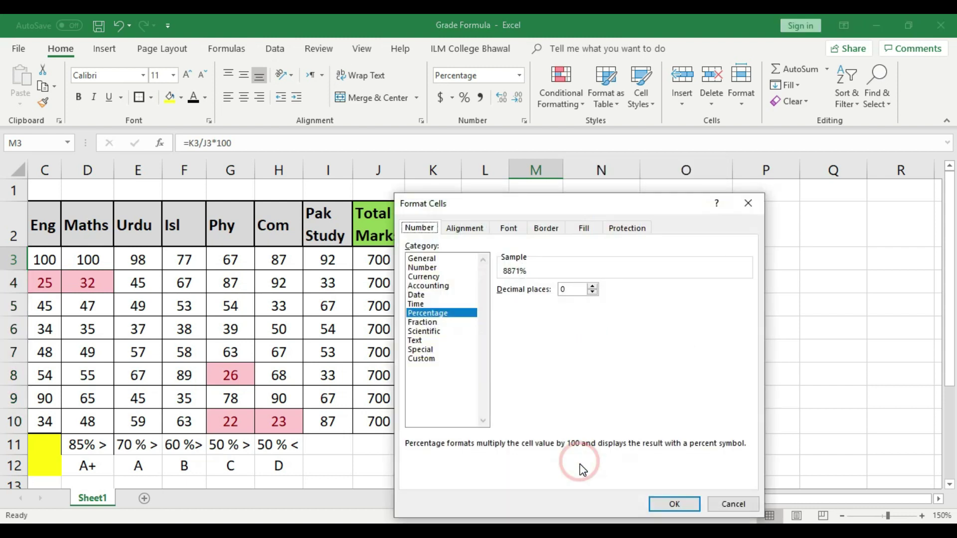
left_click(429, 258)
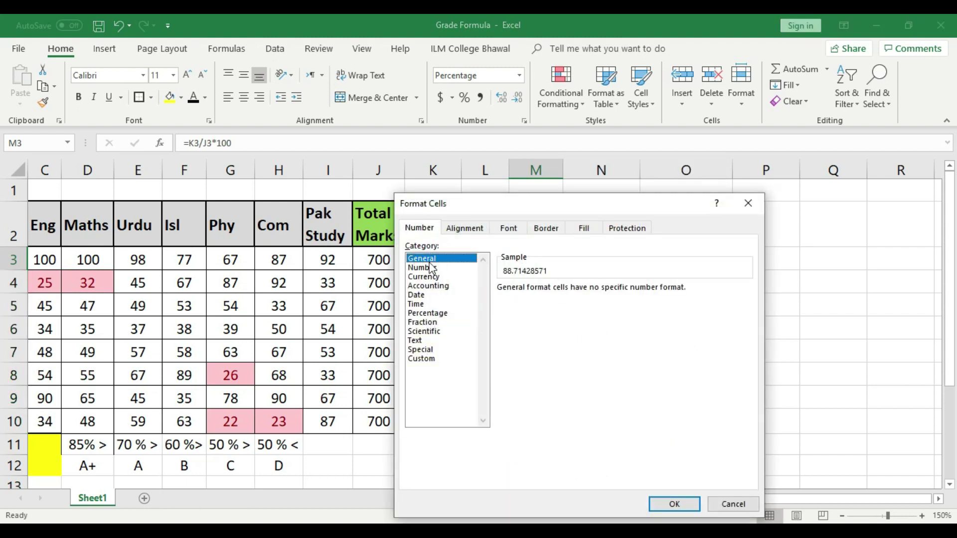
left_click(428, 268)
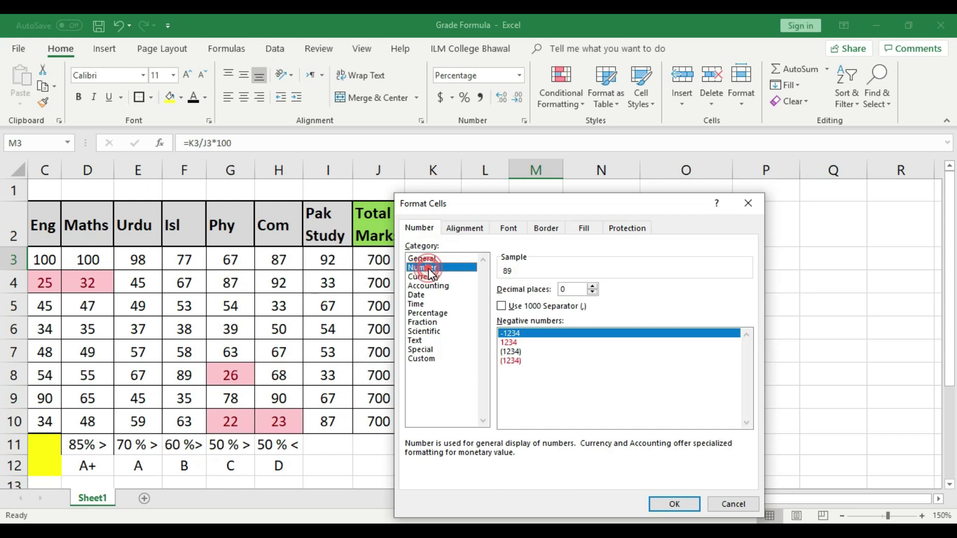
left_click(428, 313)
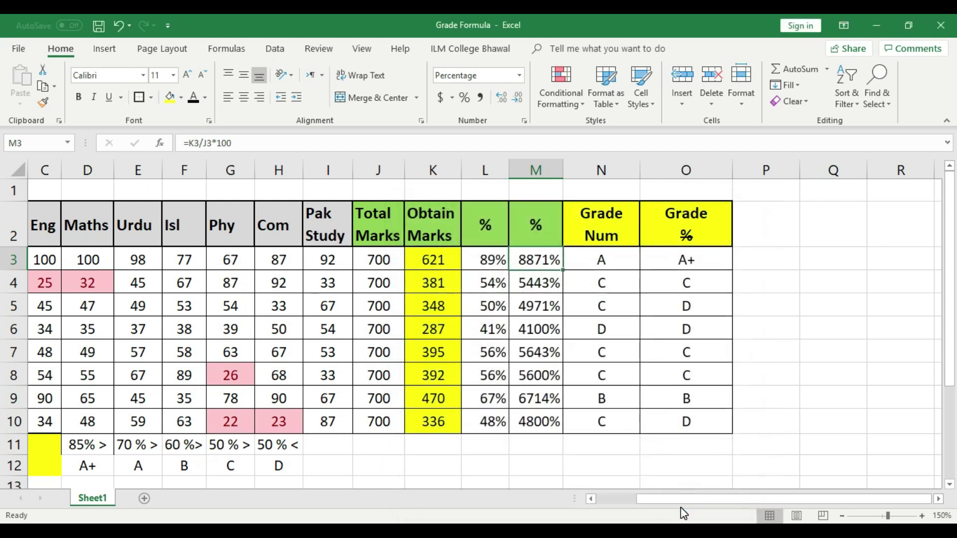
Clear the percentage formulas from M3:M10.
left_click(534, 305)
left_click_drag(551, 252, 549, 421)
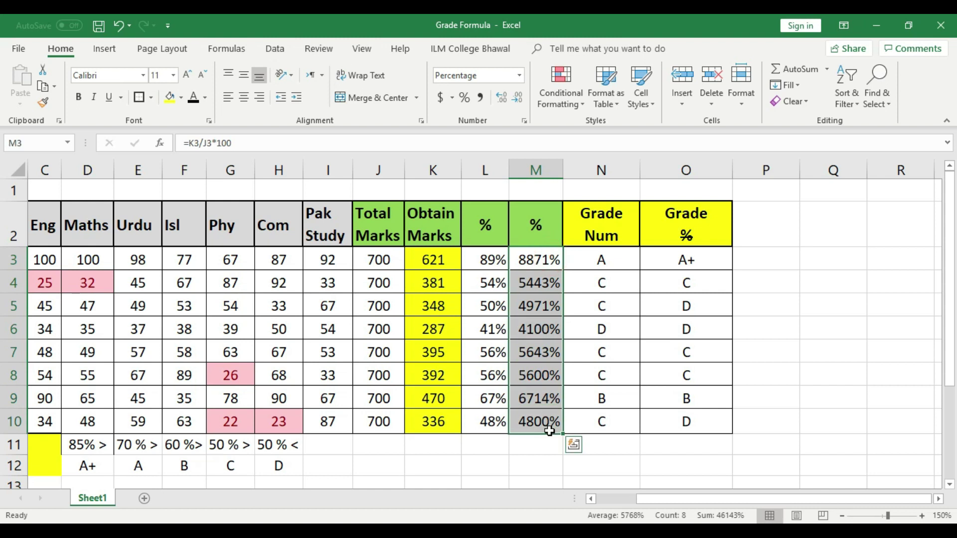
key("Delete")
Enter the formula =K3/J3*100 in the emptied cell M3.
left_click(542, 260)
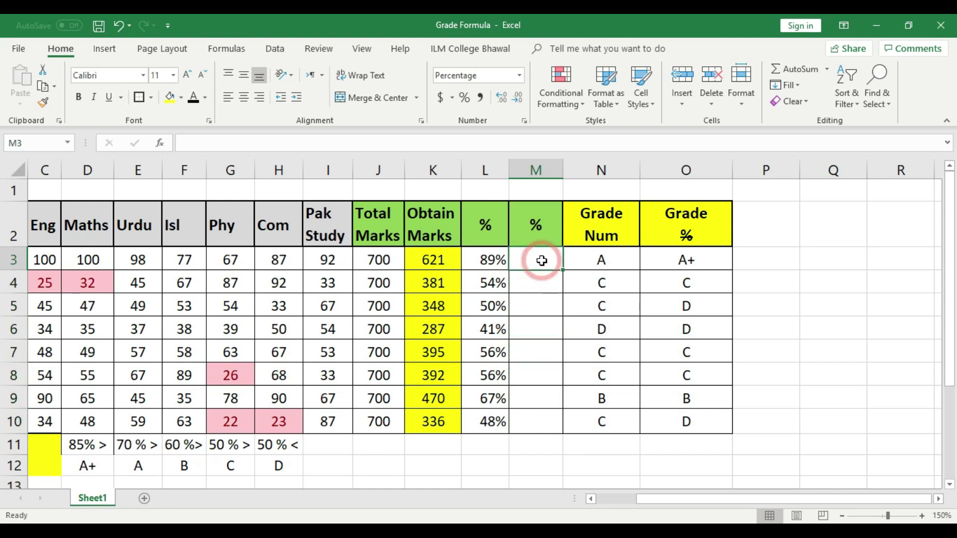
type("=")
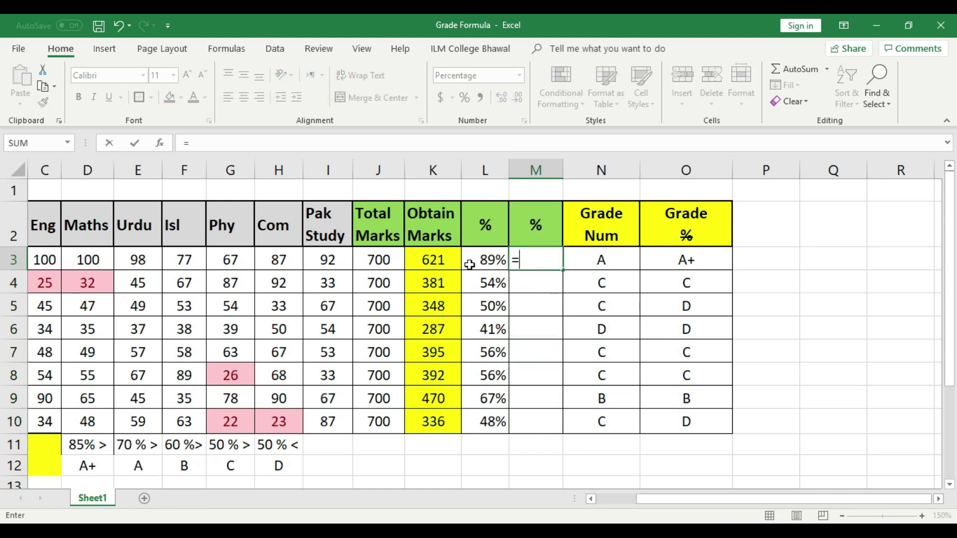
left_click(423, 260)
type("/")
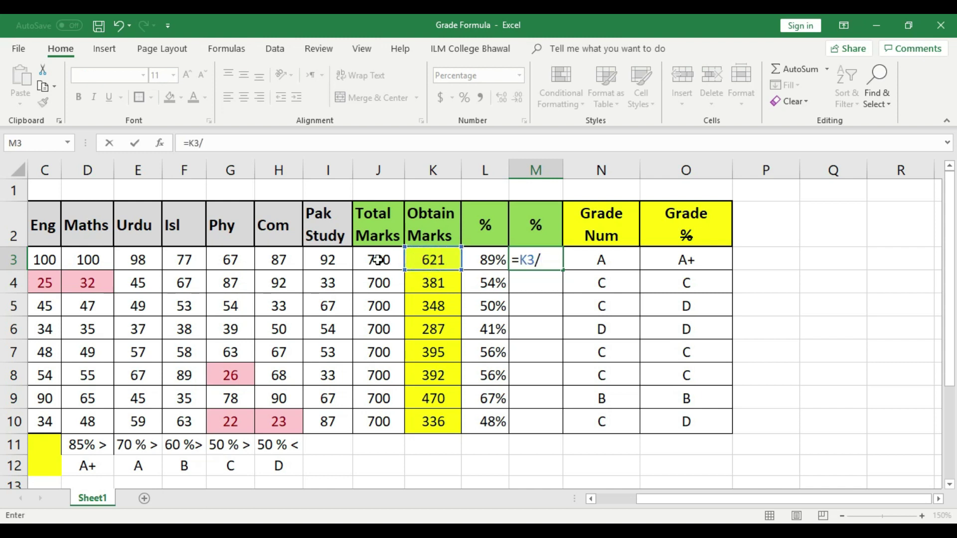
left_click(379, 260)
type("*100")
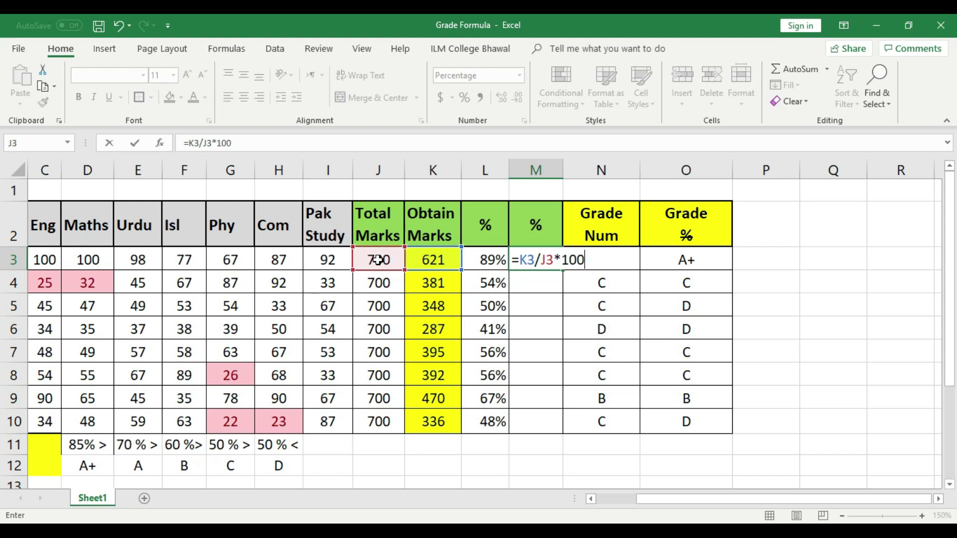
key("Return")
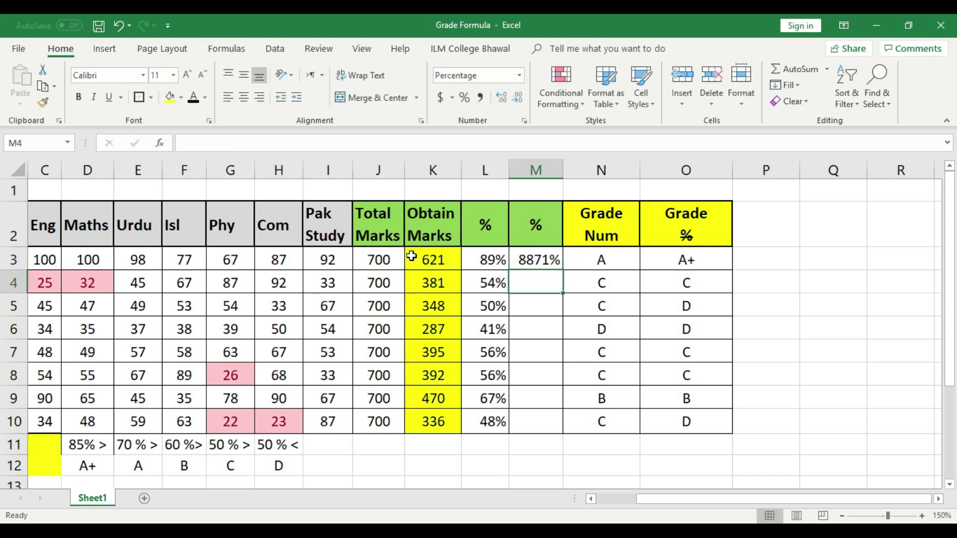
Format the percentage result in M3 as Number with 0 decimal places.
right_click(538, 260)
left_click(581, 461)
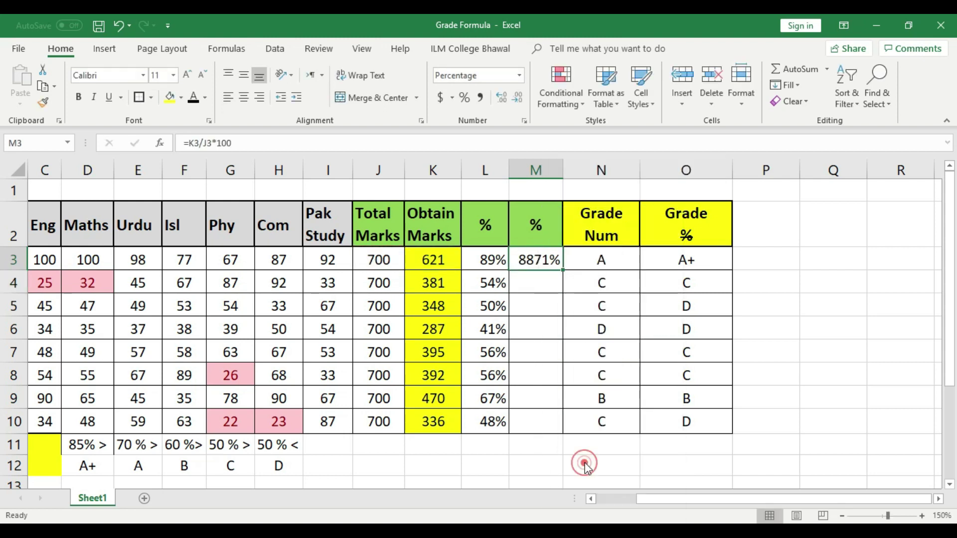
left_click(441, 268)
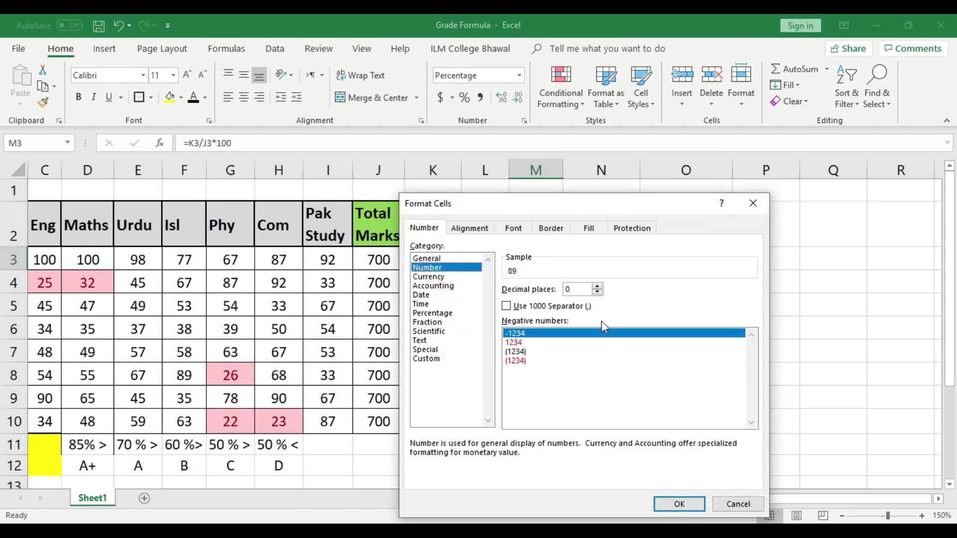
left_click(679, 502)
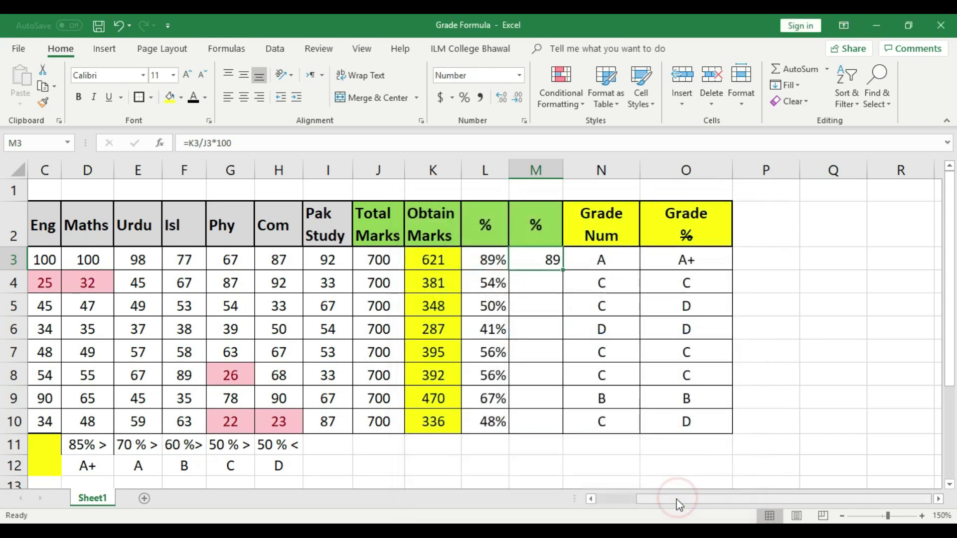
Center the value in M3 and fill its formula down to M10.
left_click(244, 97)
left_click_drag(563, 270, 561, 442)
left_click(546, 263)
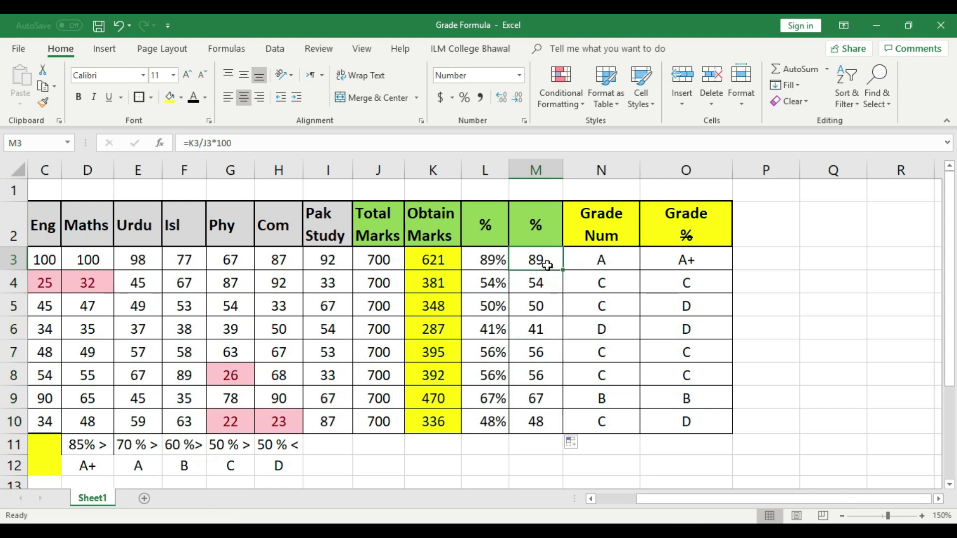
Compare the formulas in the two percentage columns and the grade formula in O3, checking column M row by row down to M9.
left_click(548, 278)
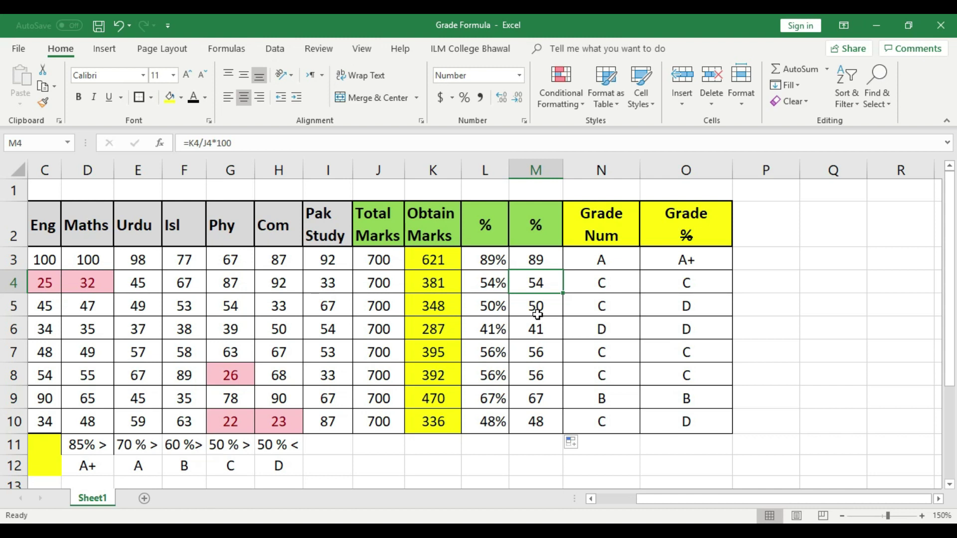
left_click(488, 263)
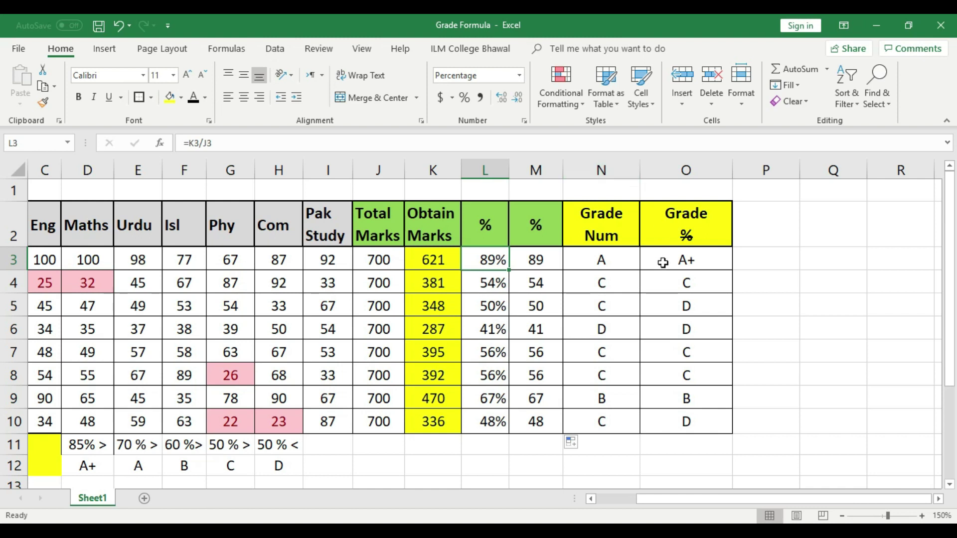
left_click(712, 268)
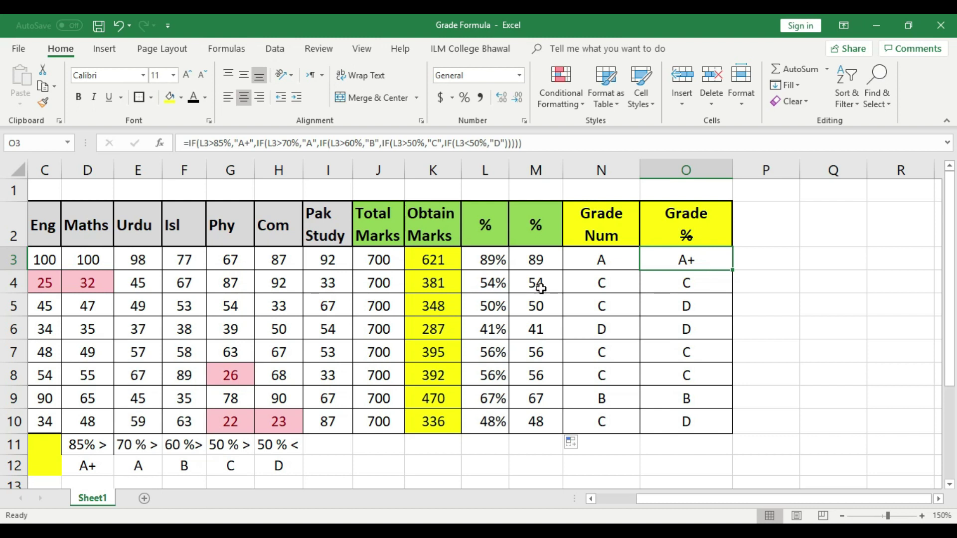
left_click(546, 262)
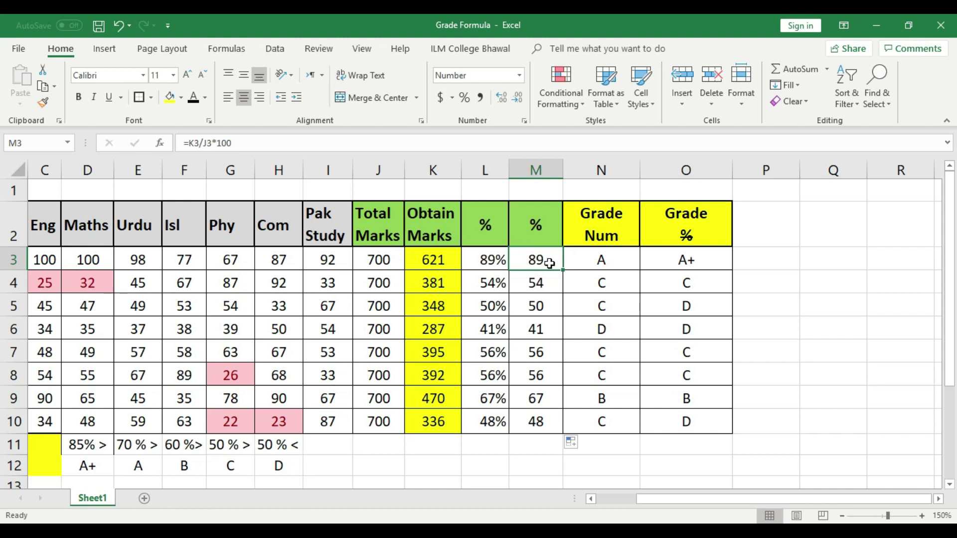
left_click(547, 285)
left_click(548, 306)
left_click(549, 329)
left_click(549, 352)
left_click(549, 375)
left_click(557, 399)
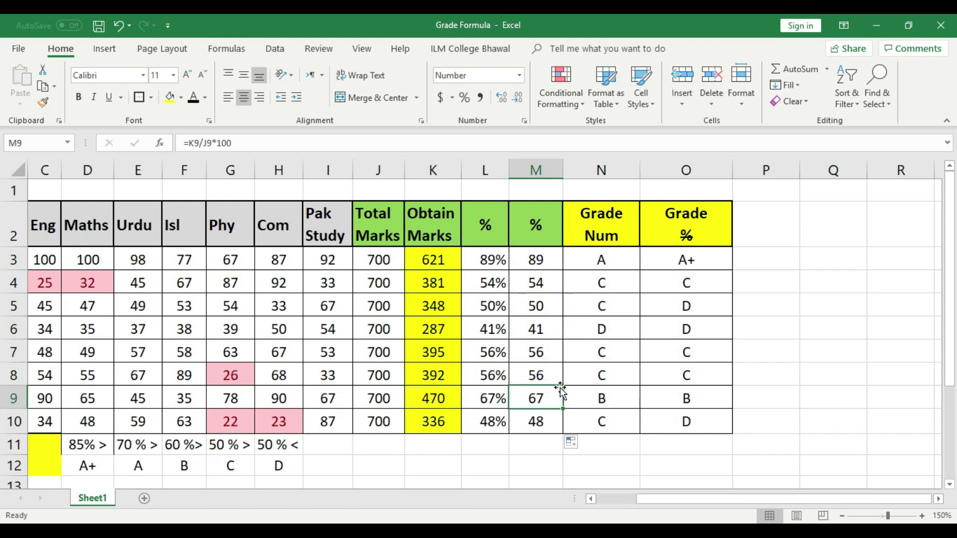
Copy the Grade % header from O2 into P2 by filling it across.
left_click(704, 243)
left_click_drag(732, 247, 775, 249)
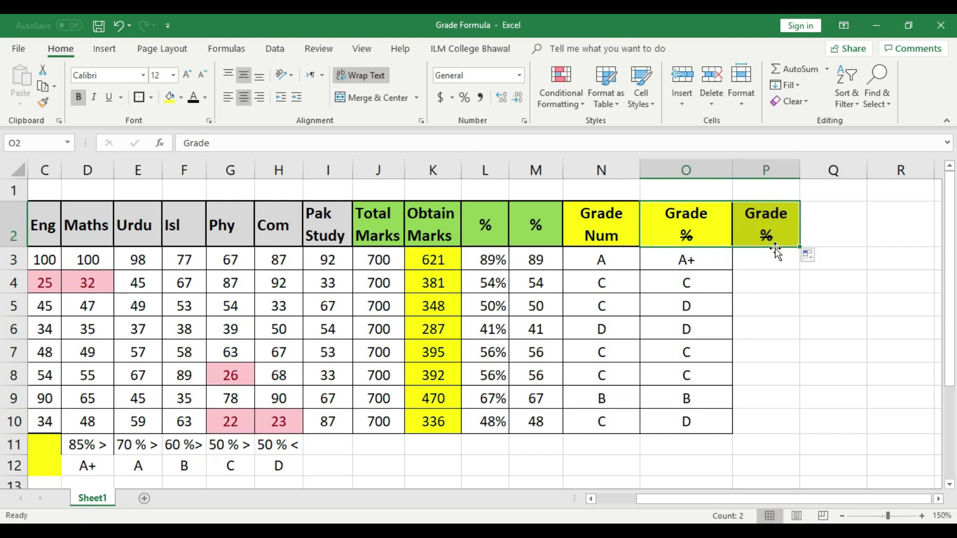
left_click(682, 263)
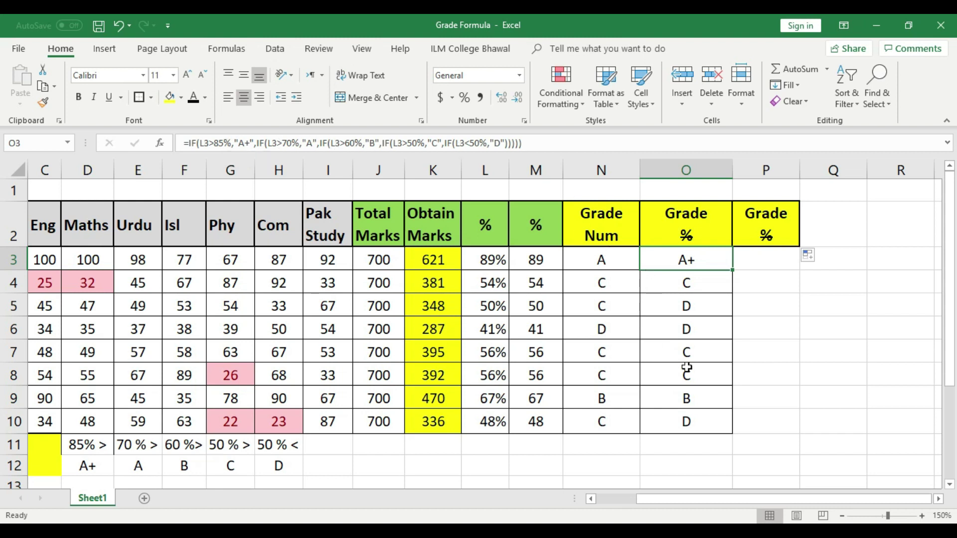
left_click(775, 260)
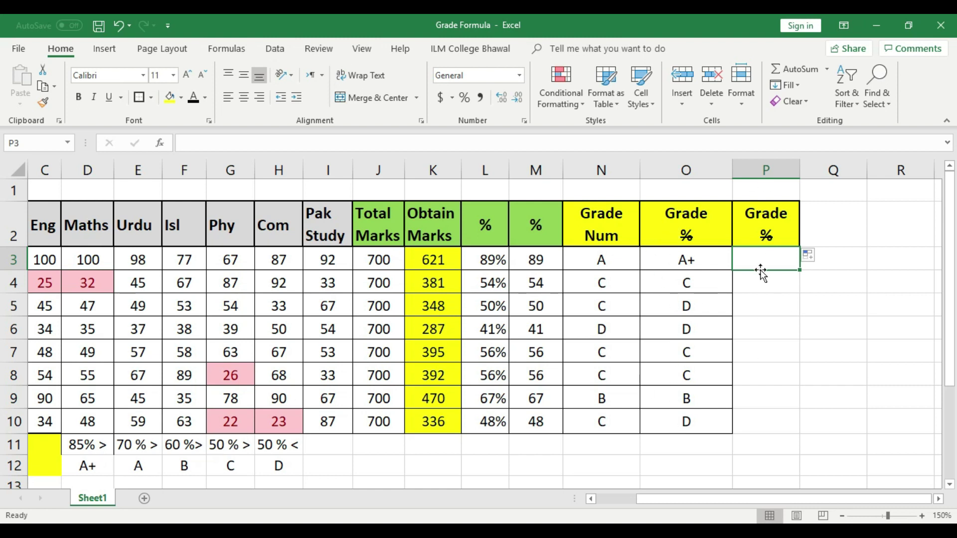
type("=")
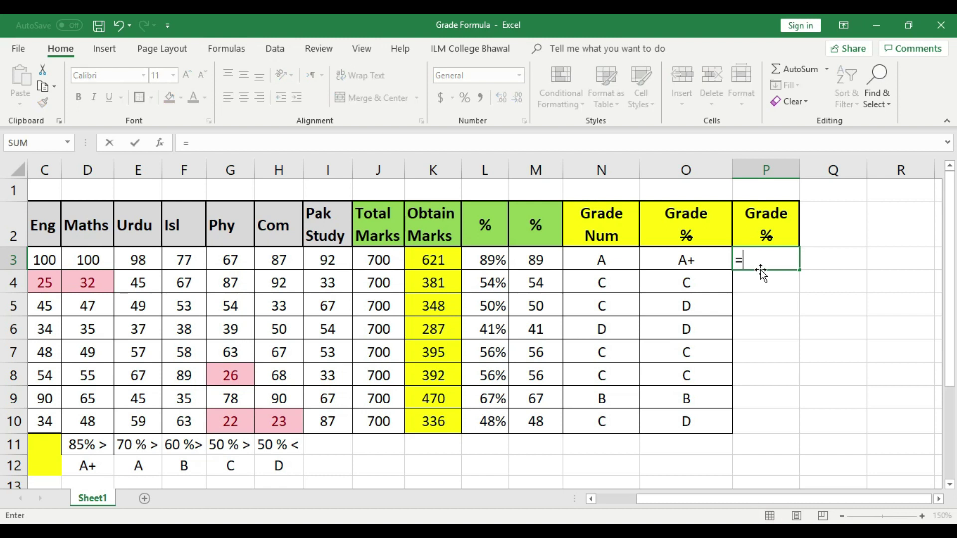
type("IF")
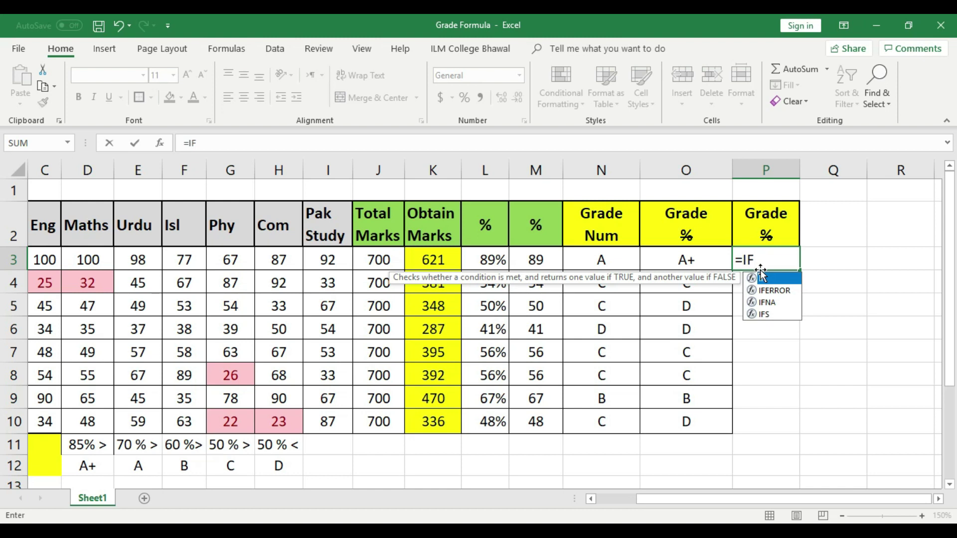
type("(")
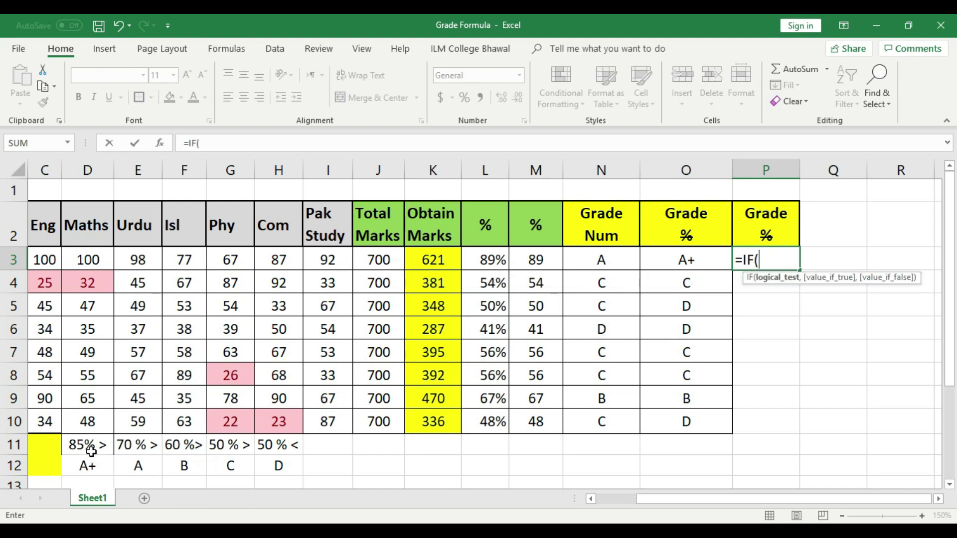
key("BackSpace")
key("BackSpace")
key("Escape")
left_click(838, 399)
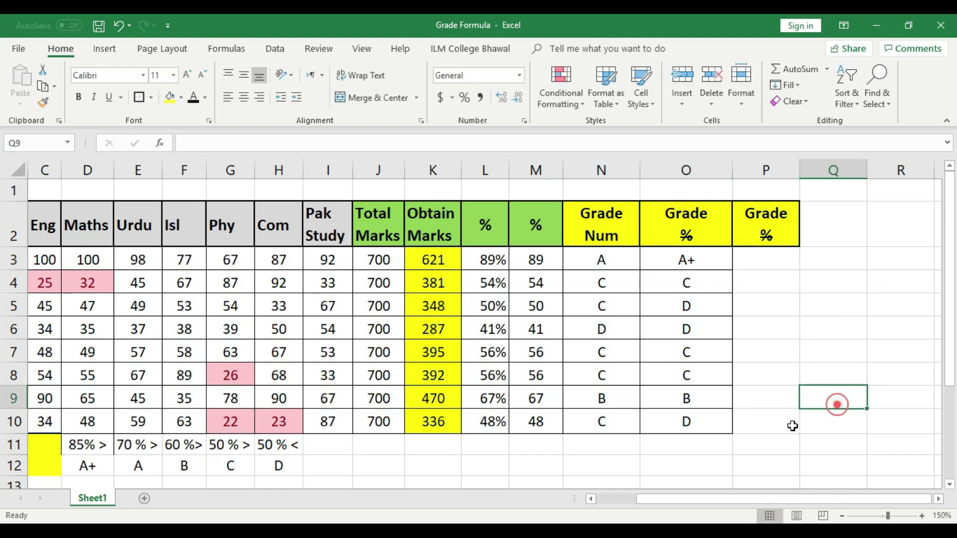
Remove the percent signs from the criteria in D11, E11 and F11 so they read 85 >, 70 > and 60 >.
left_click(99, 444)
double_click(100, 444)
key("BackSpace")
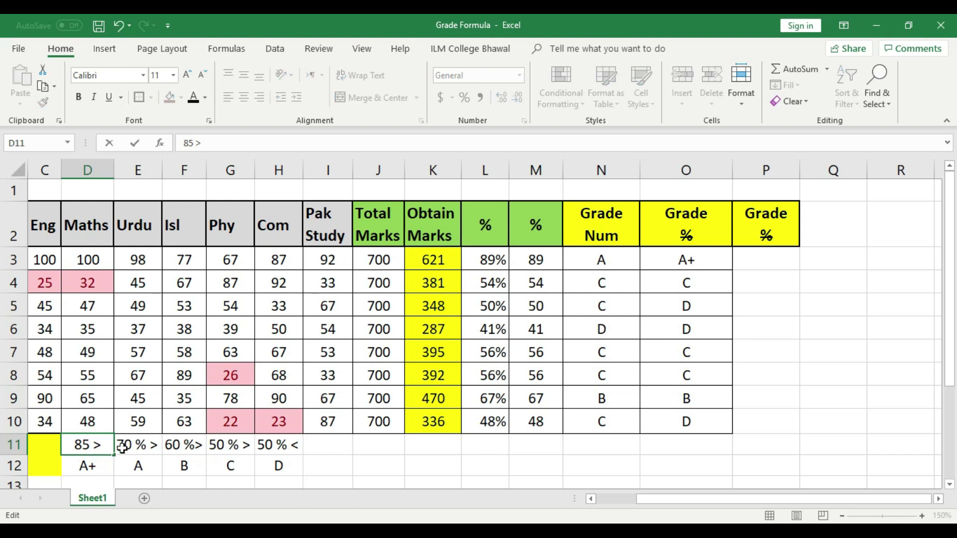
double_click(139, 445)
key("BackSpace")
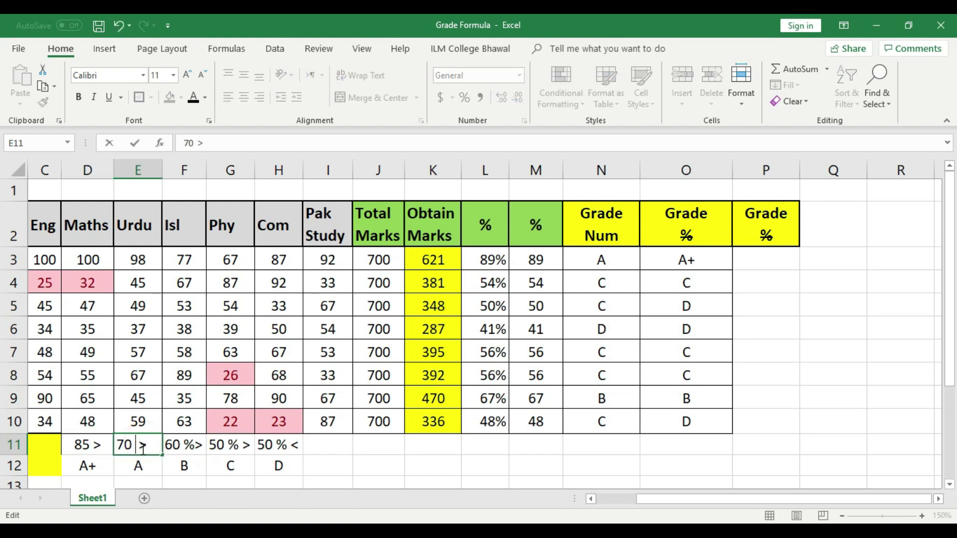
left_click(185, 451)
double_click(184, 451)
key("BackSpace")
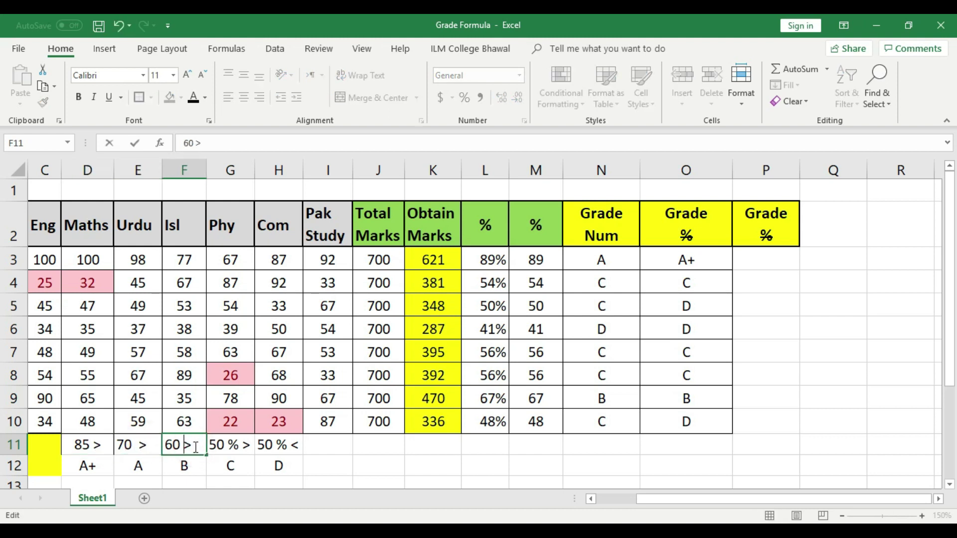
Remove the percent signs from the criteria in G11 and H11 so they read 50 > and 50 <.
left_click(233, 444)
double_click(233, 443)
key("BackSpace")
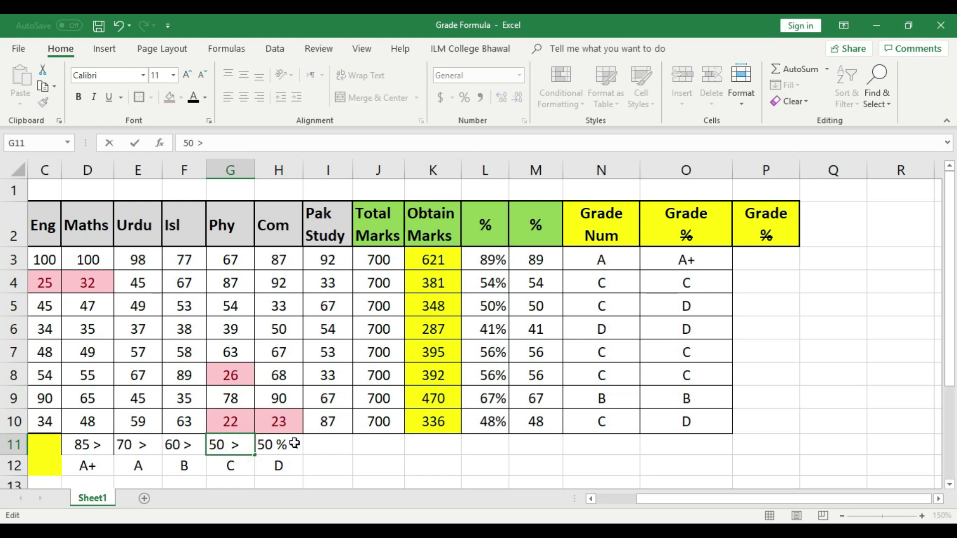
left_click(295, 443)
double_click(292, 445)
key("BackSpace")
type("<")
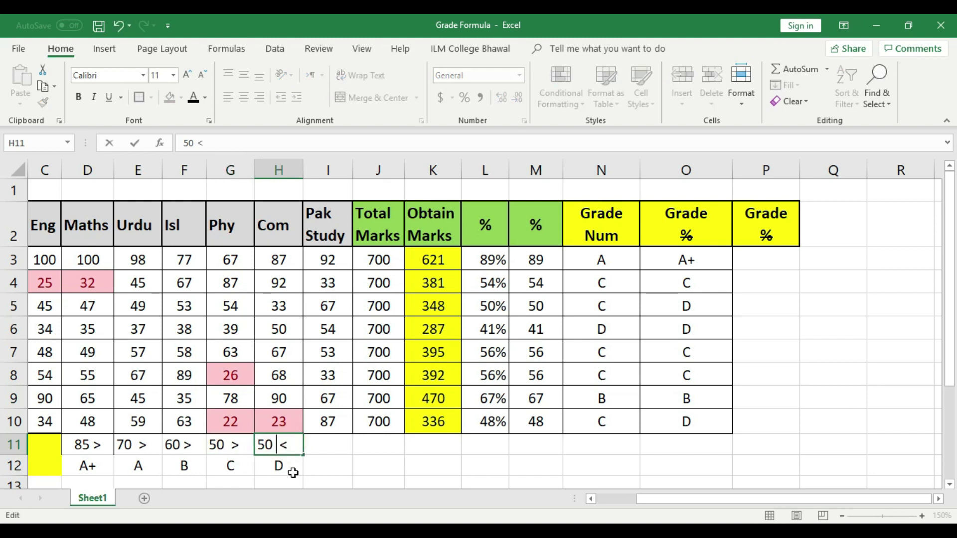
left_click(380, 467)
Review the edited grade criteria in D11:H11 against the plain-number percentages in M3:M10.
left_click(90, 446)
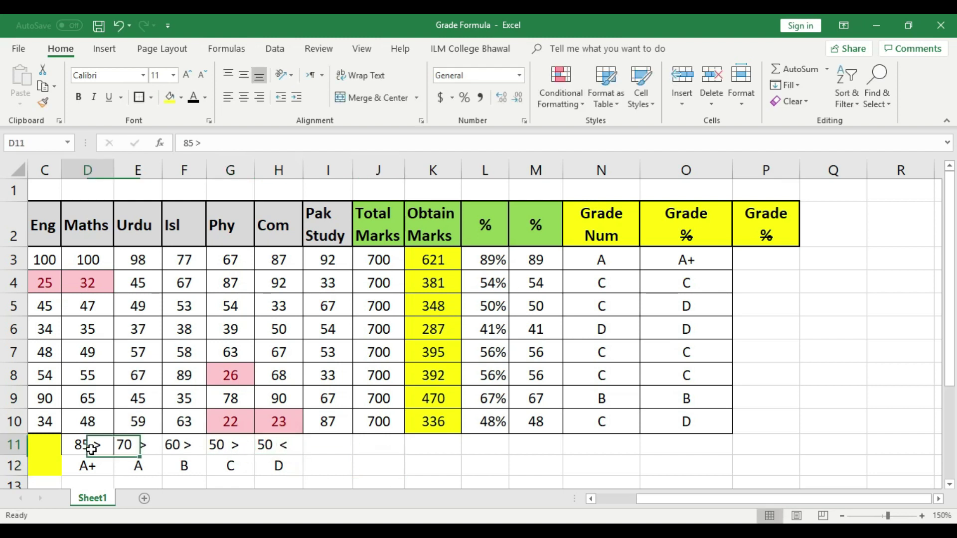
left_click(140, 444)
left_click(193, 446)
left_click(240, 449)
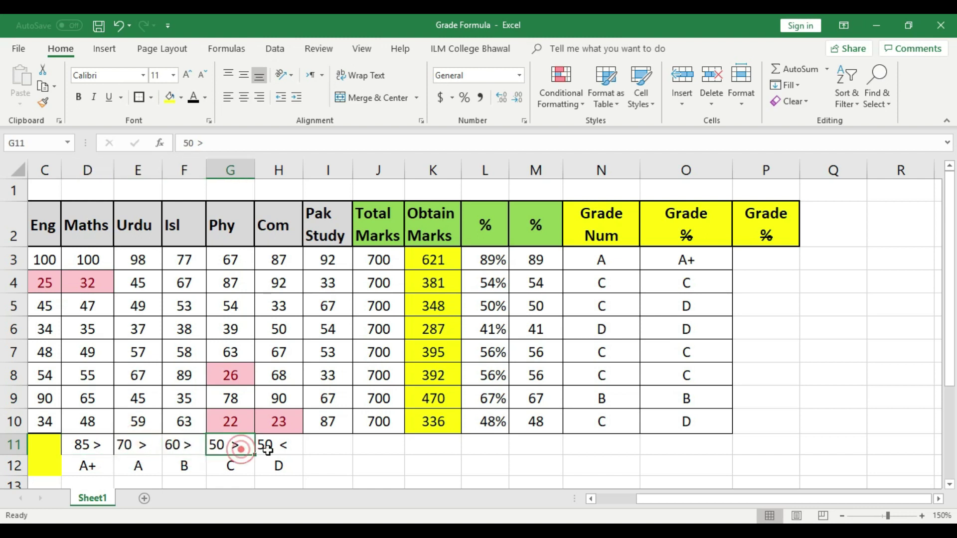
left_click(268, 449)
left_click_drag(524, 255, 536, 422)
left_click(536, 465)
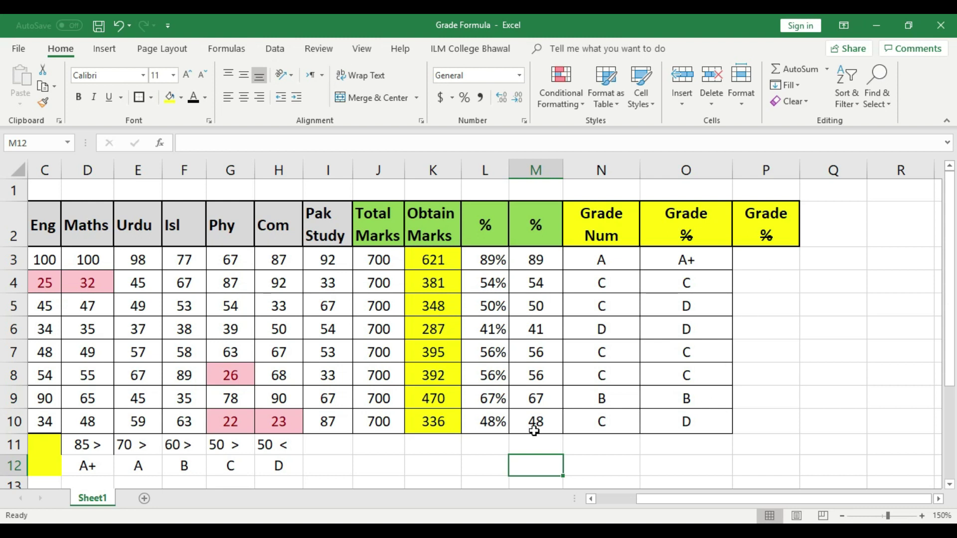
Begin the grade formula in P3 with =IF(M3>85,"A+", using the plain-number percentage in M3.
left_click(777, 261)
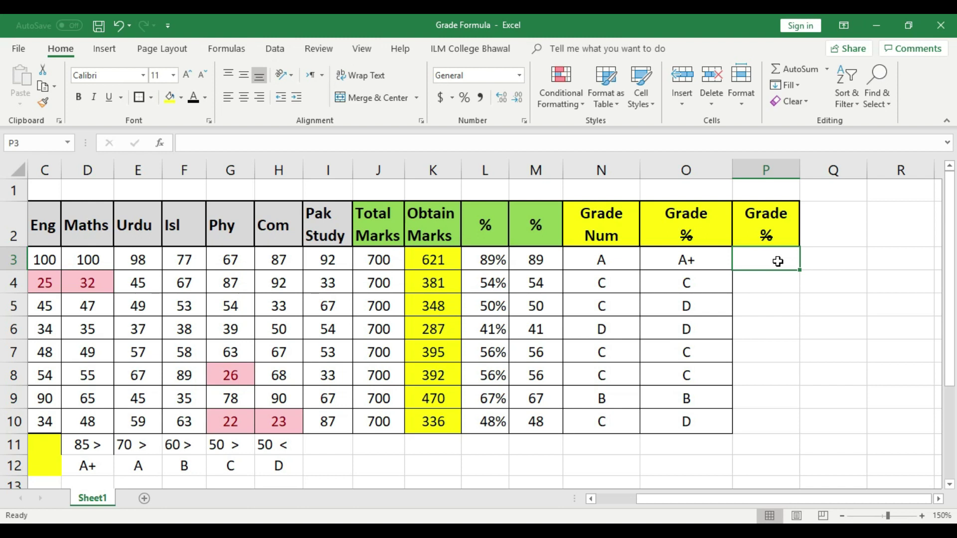
type("=IF")
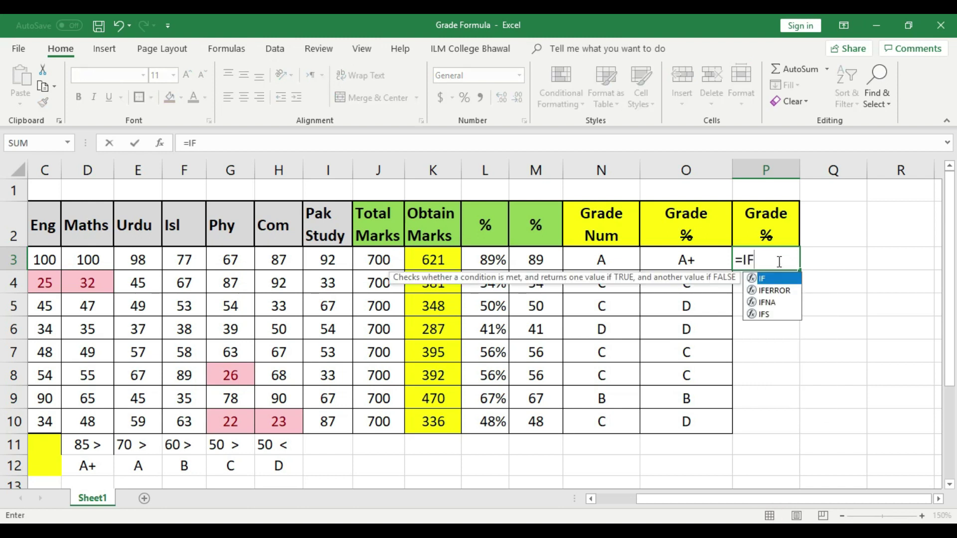
type("(")
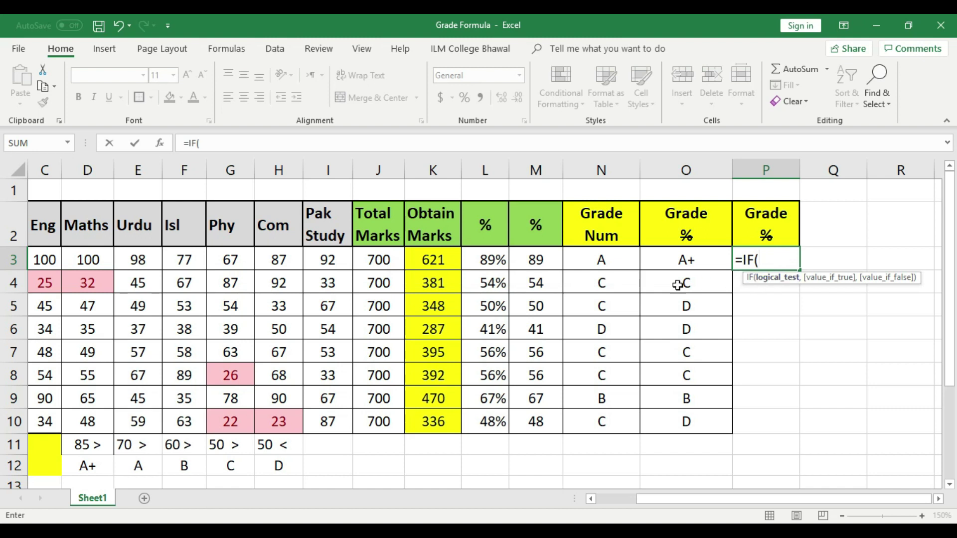
left_click(540, 260)
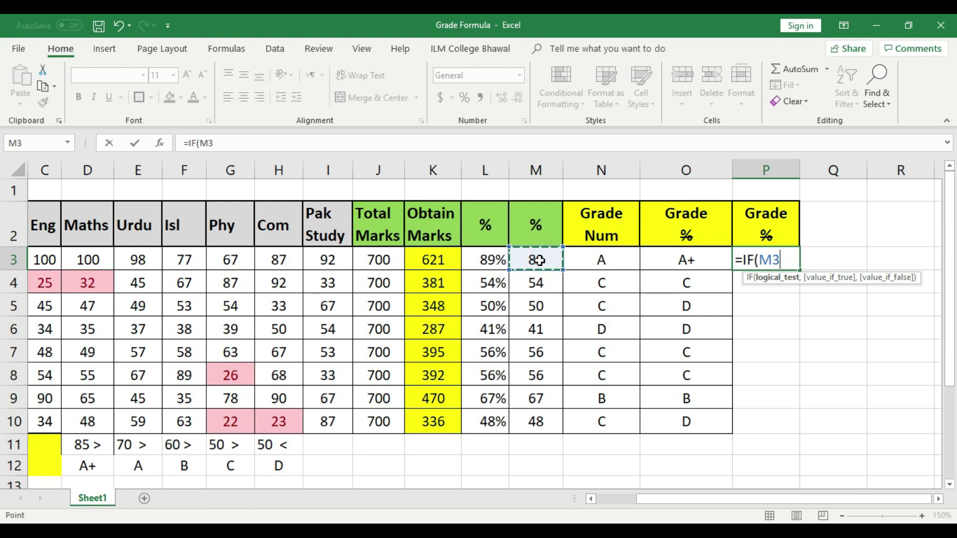
type(">")
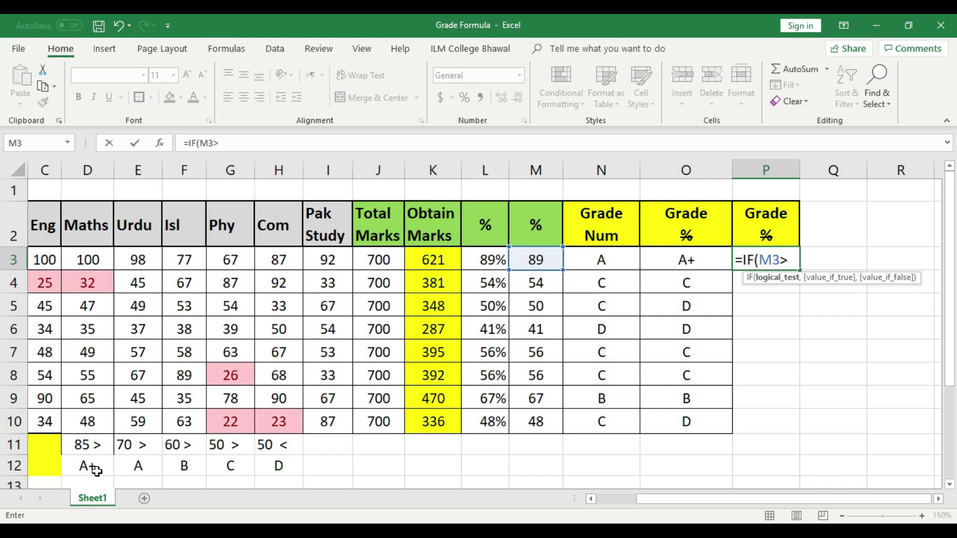
type("85%")
key("BackSpace")
type(",")
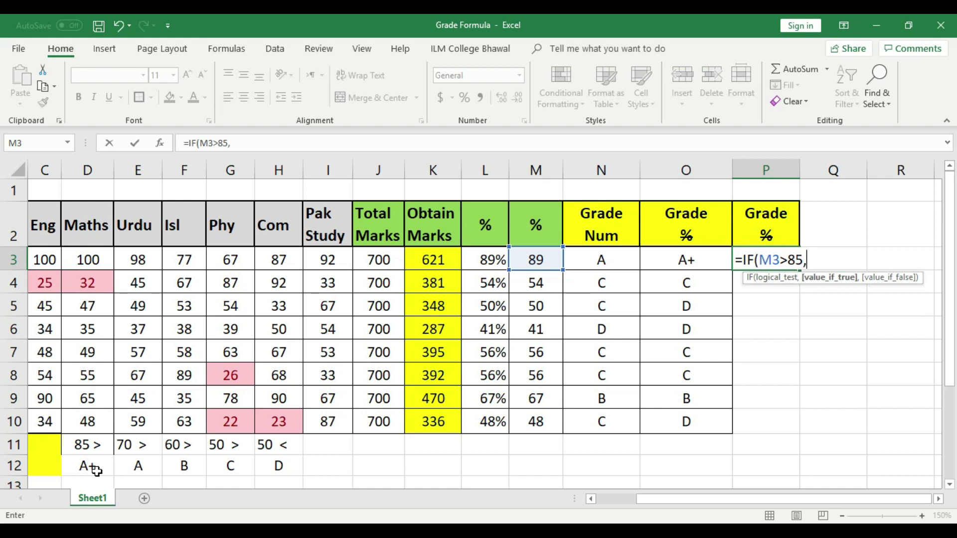
type("\"A+\",")
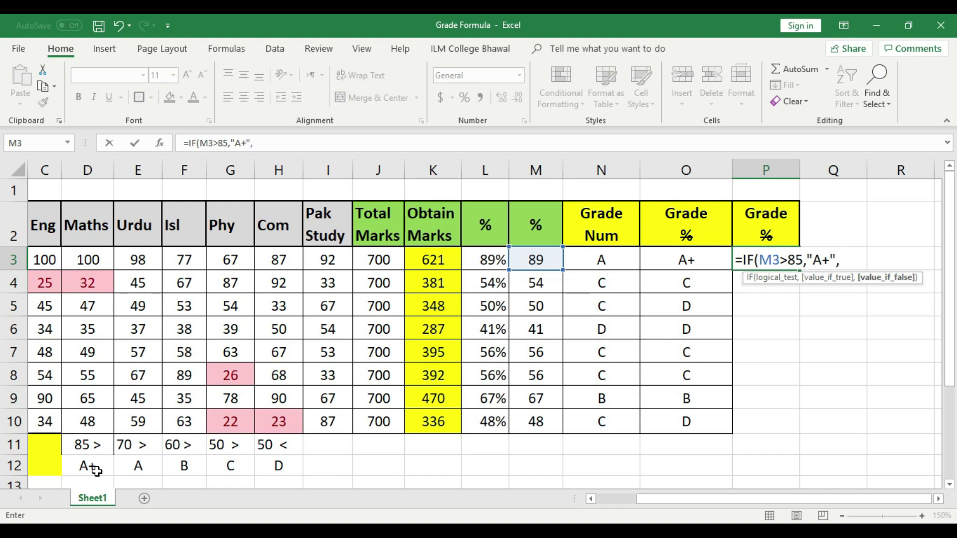
Continue the grade formula in P3 with a nested IF(M3>70,"A", condition.
type("IF")
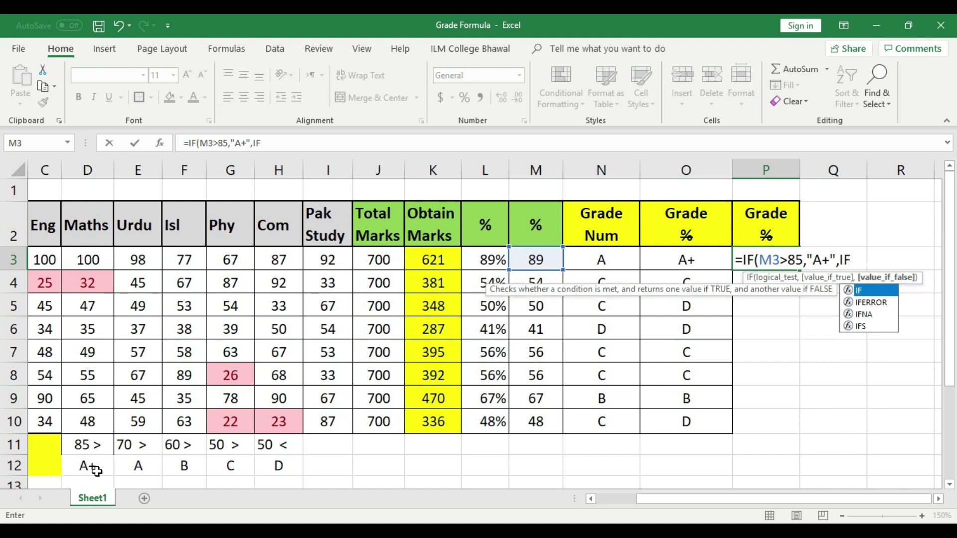
type("(")
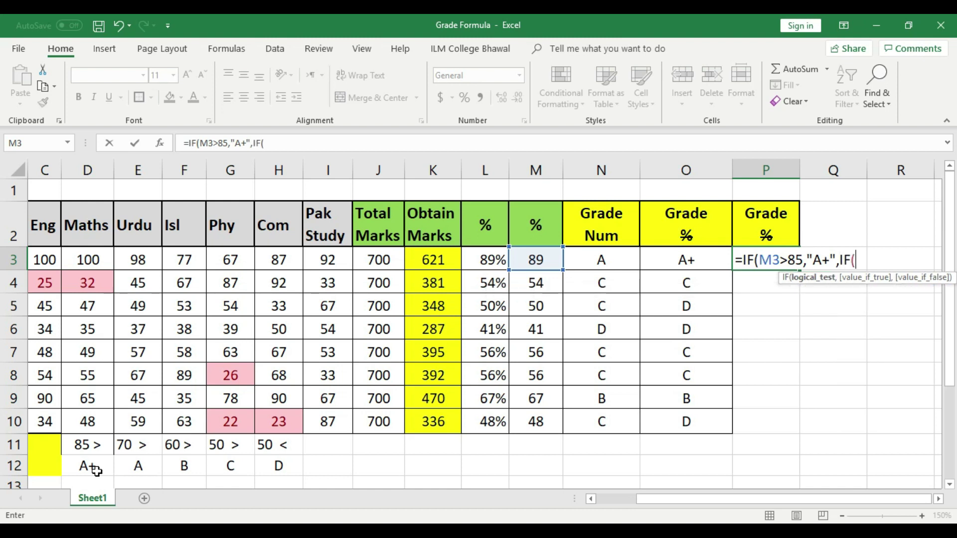
left_click(543, 261)
type(">")
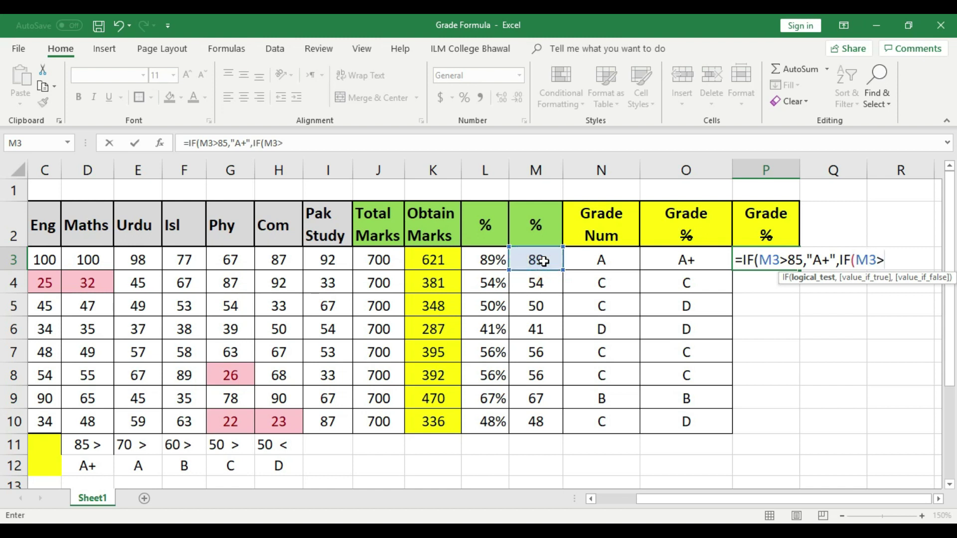
type("70,\"")
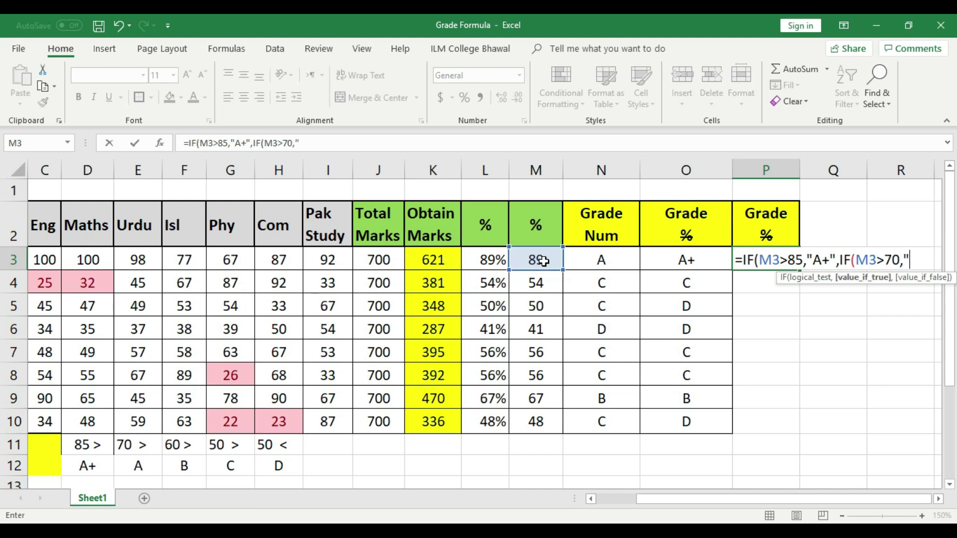
type("B")
key("BackSpace")
type("A")
type("\",I")
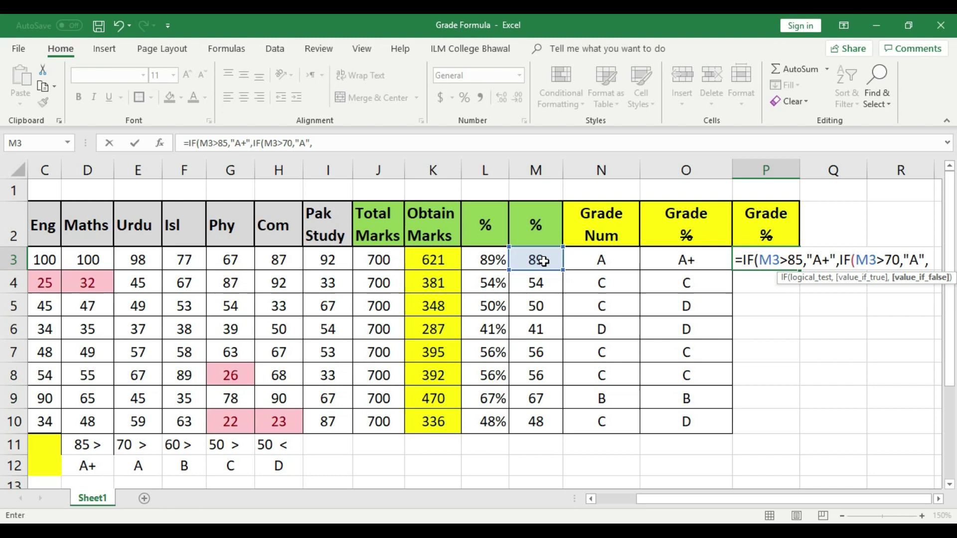
Add a third nested condition, IF(M3>60,"B", to the grade formula in P3.
type("F(")
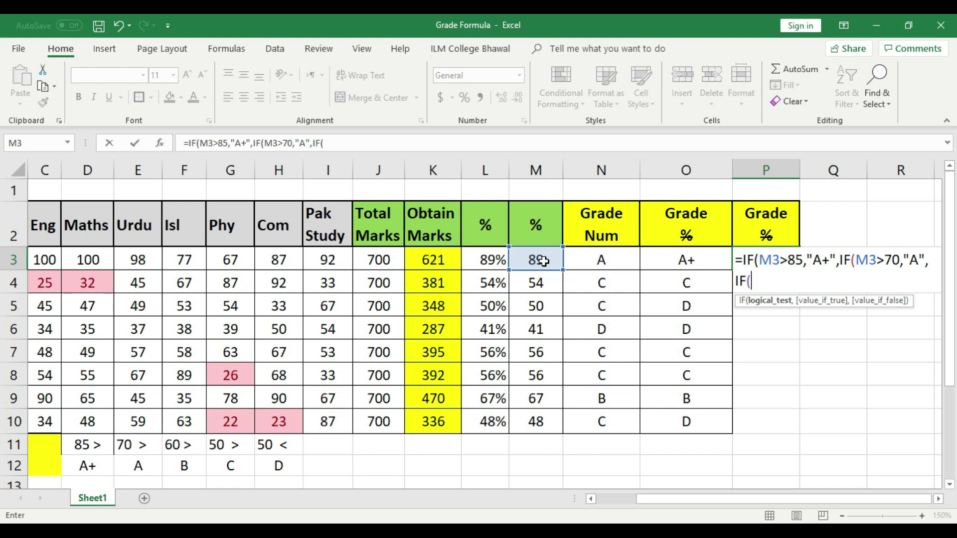
left_click(545, 258)
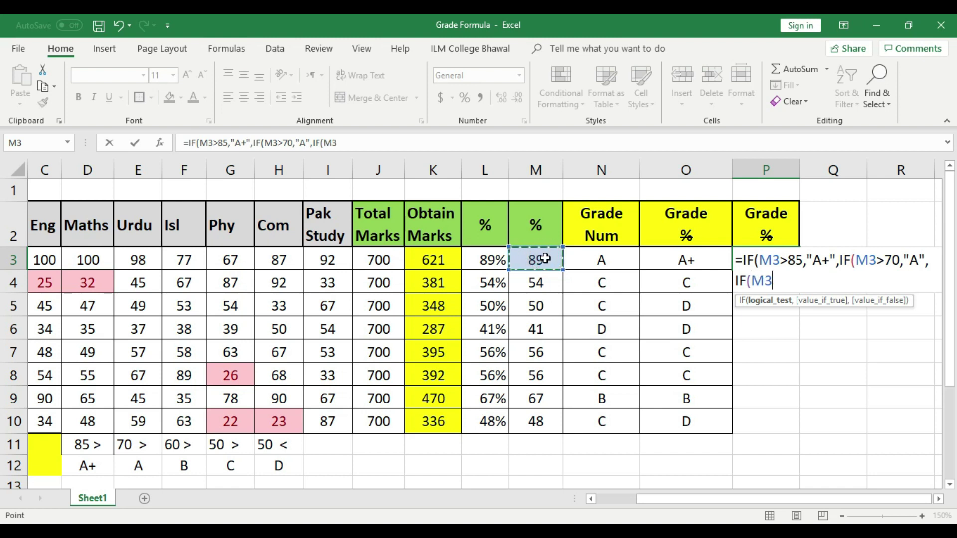
type(">60")
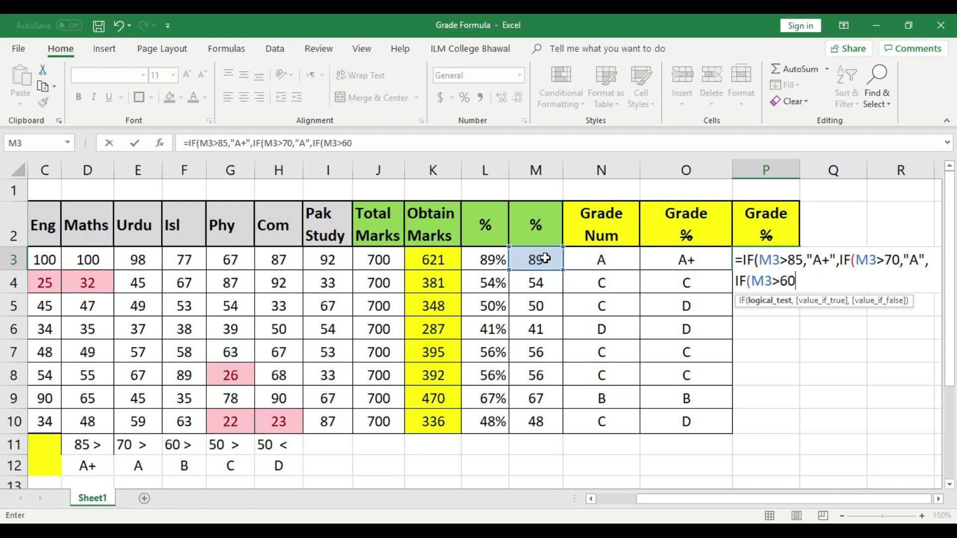
type(",\"")
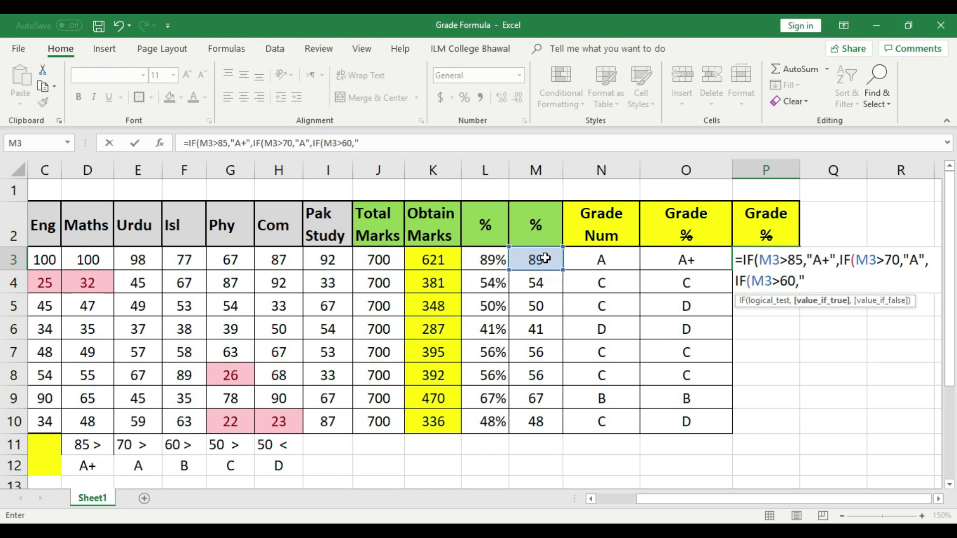
type("B\",")
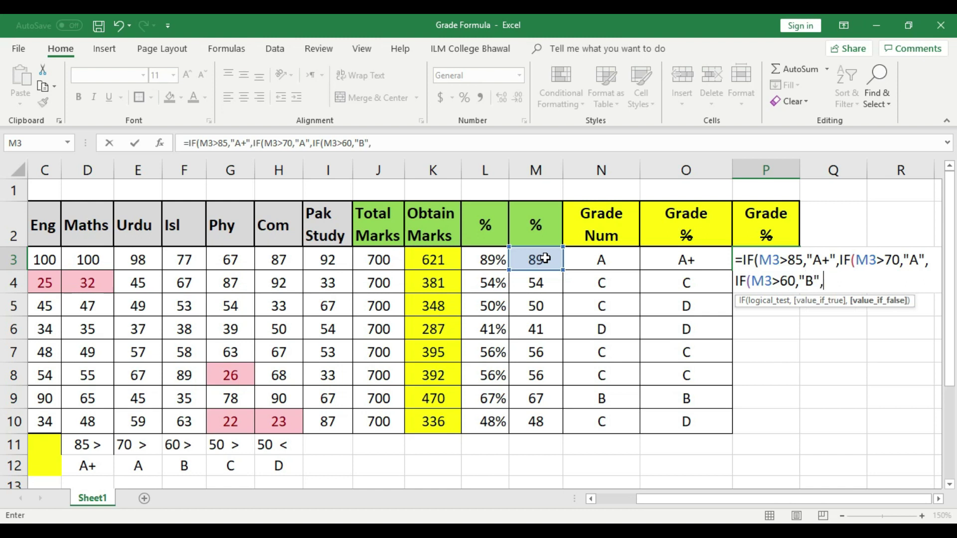
Extend the formula in P3 with IF(M3>50,"C", as the fourth grade condition.
type("IF(")
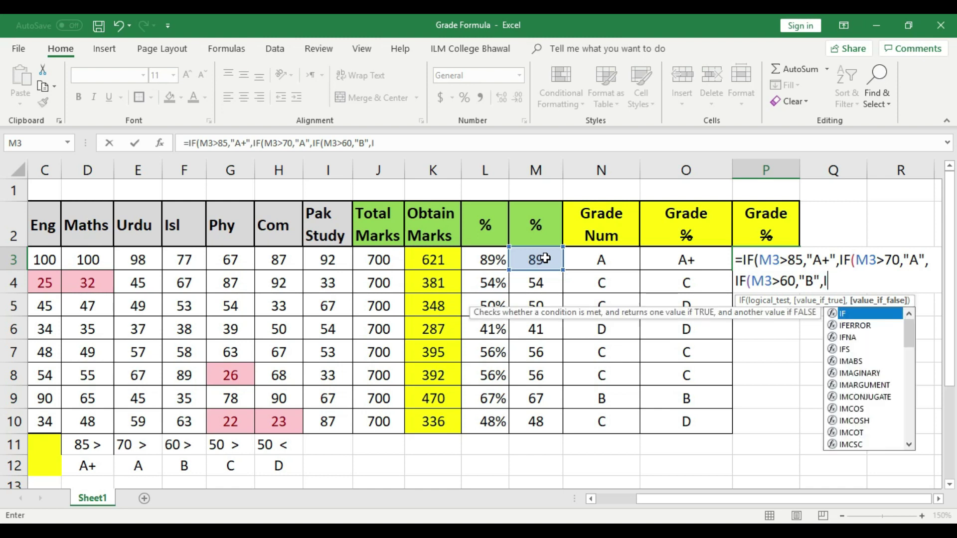
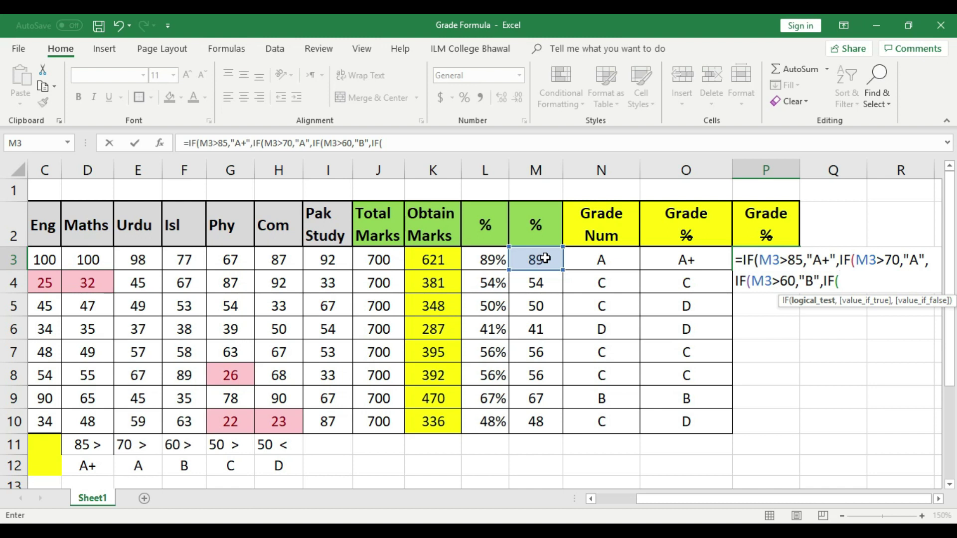
left_click(546, 257)
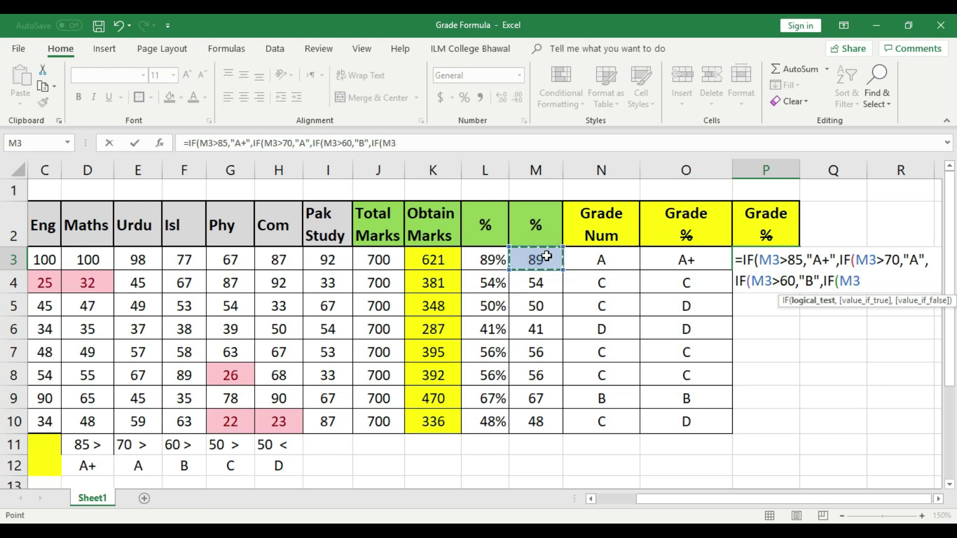
type(">50,")
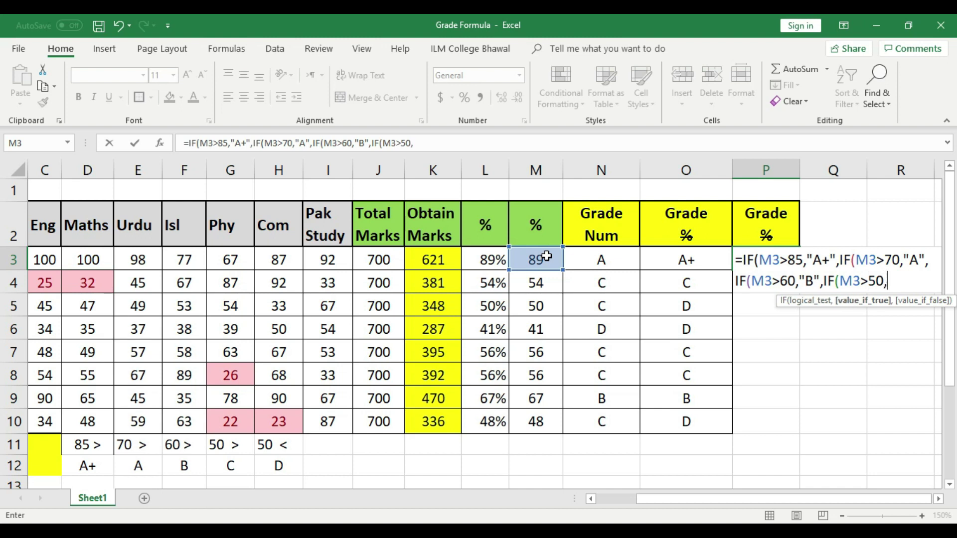
type("\"")
type("C")
key("BackSpace")
type("C\",")
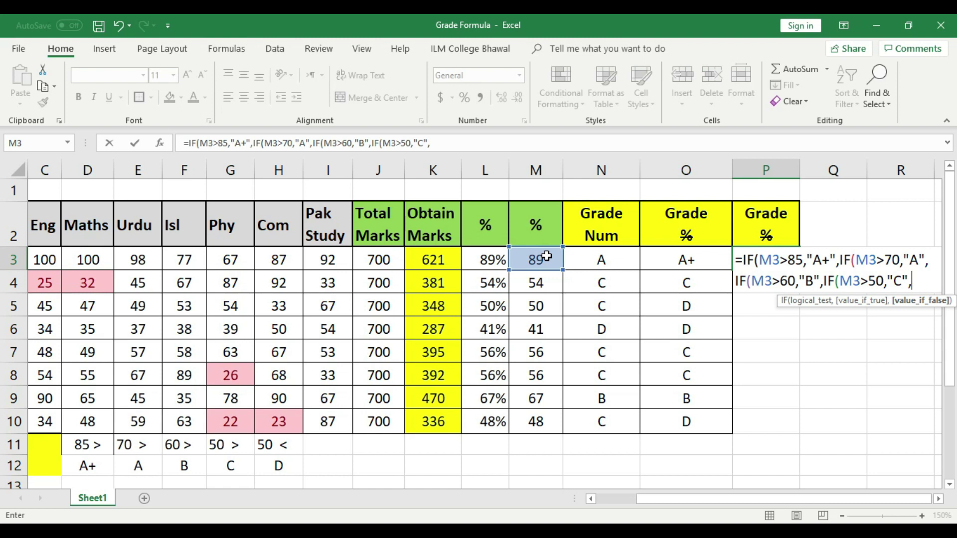
Finish the P3 formula with IF(M3<50,"D") and closing parentheses, enter it and accept the proposed parenthesis correction.
type("IF")
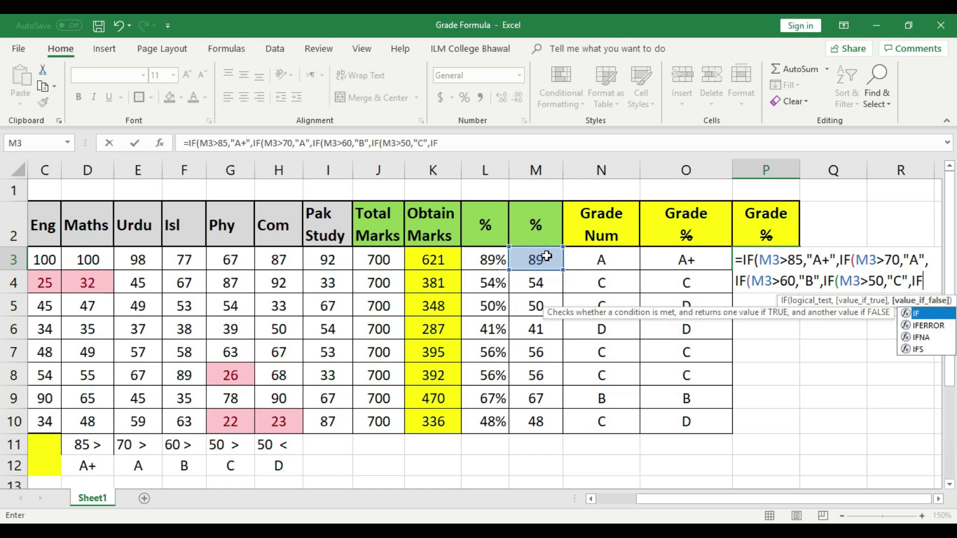
type("(")
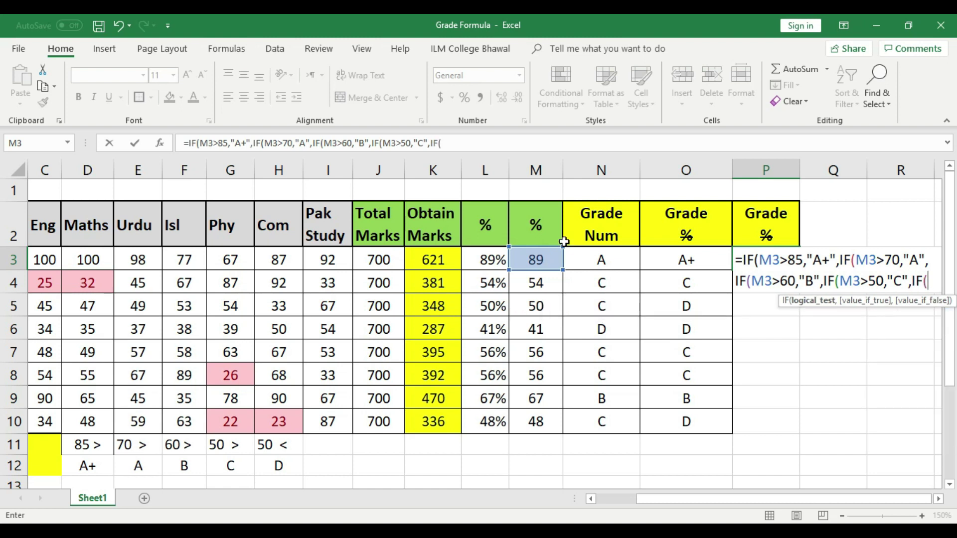
left_click(539, 262)
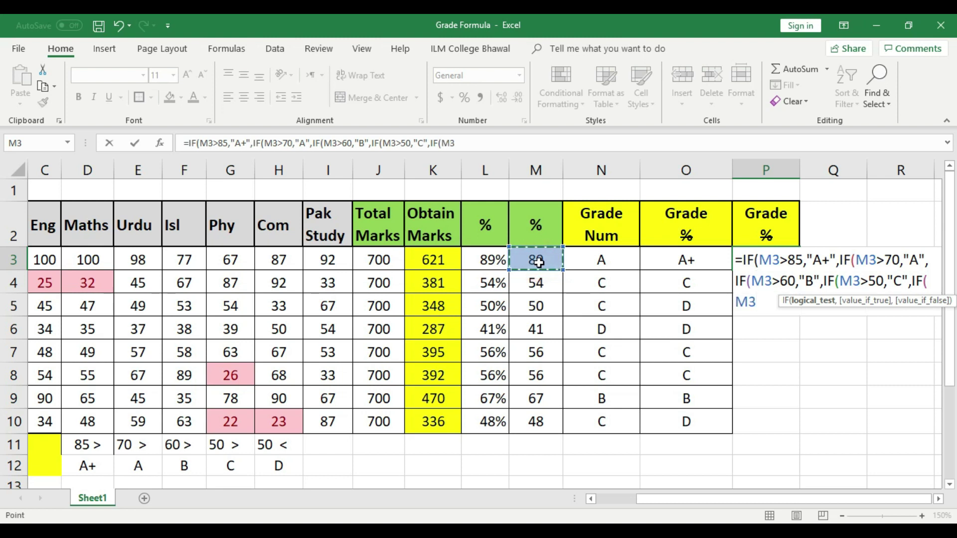
type("<")
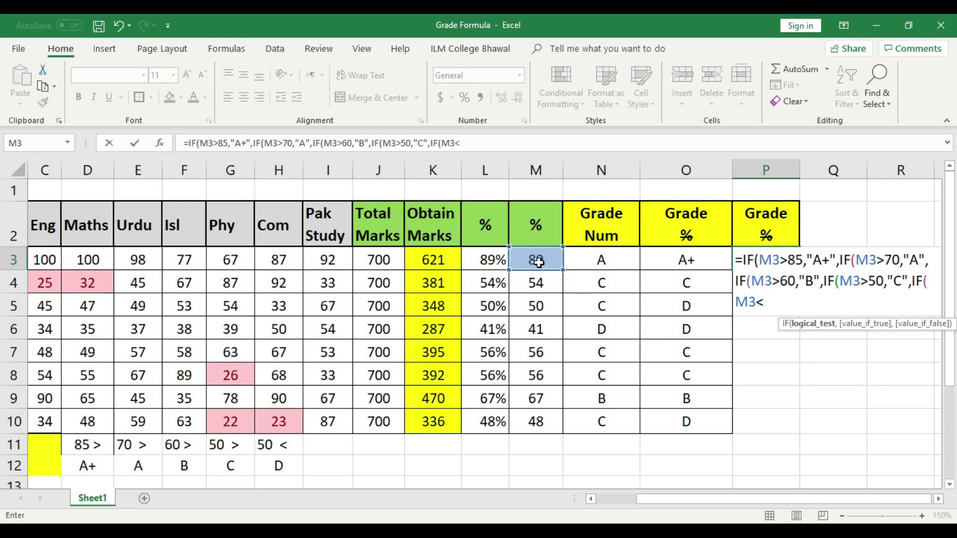
type("50,\"")
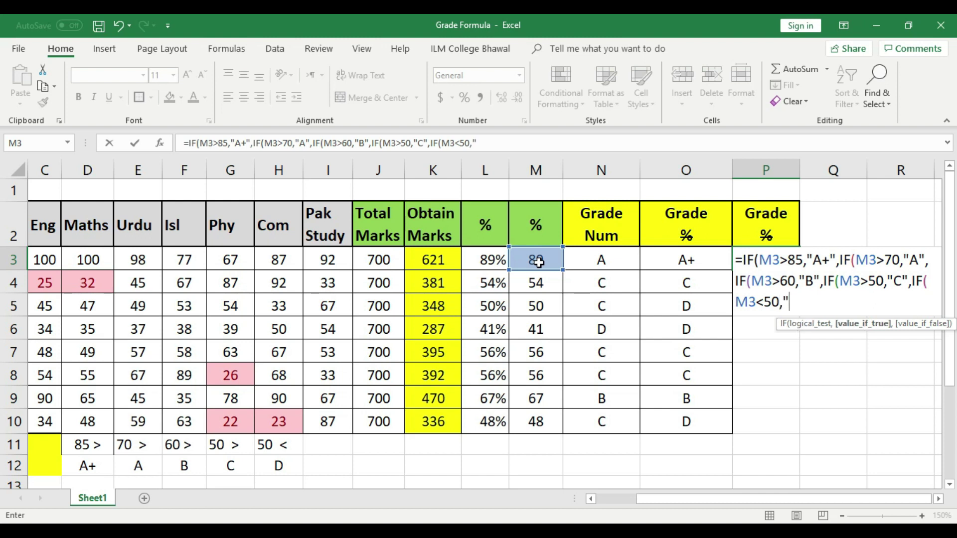
type("D\"")
type("))))")
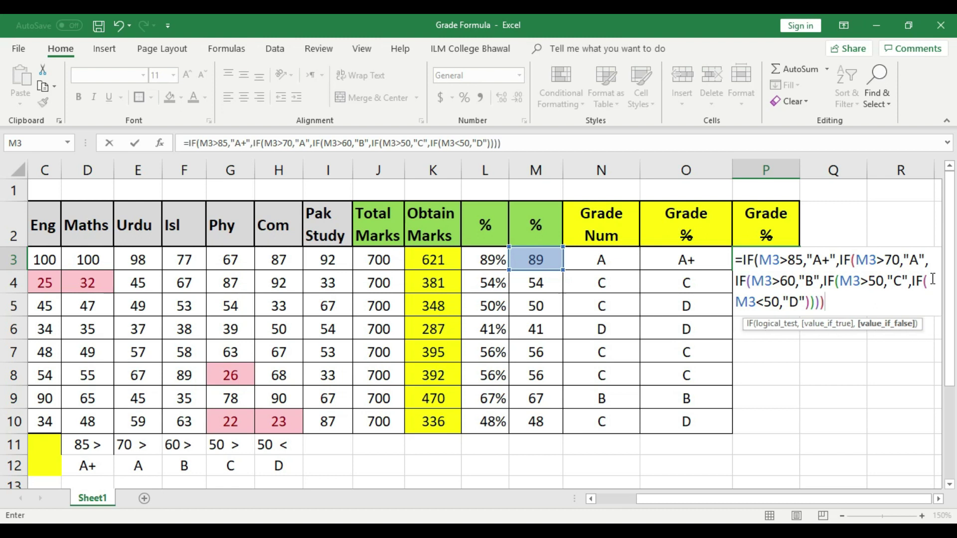
key("Return")
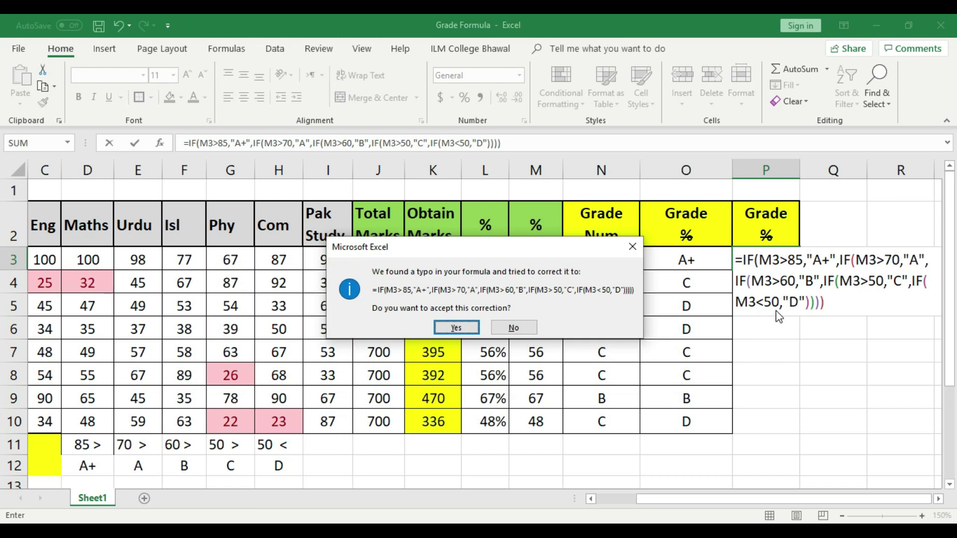
left_click(455, 328)
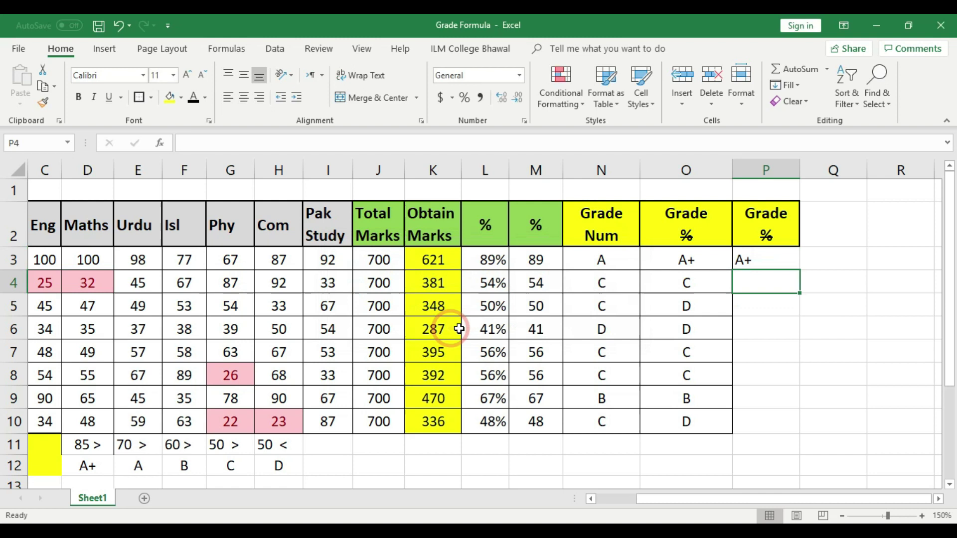
Center the grade in P3 horizontally and fill its formula down through P10.
left_click(782, 260)
left_click(244, 99)
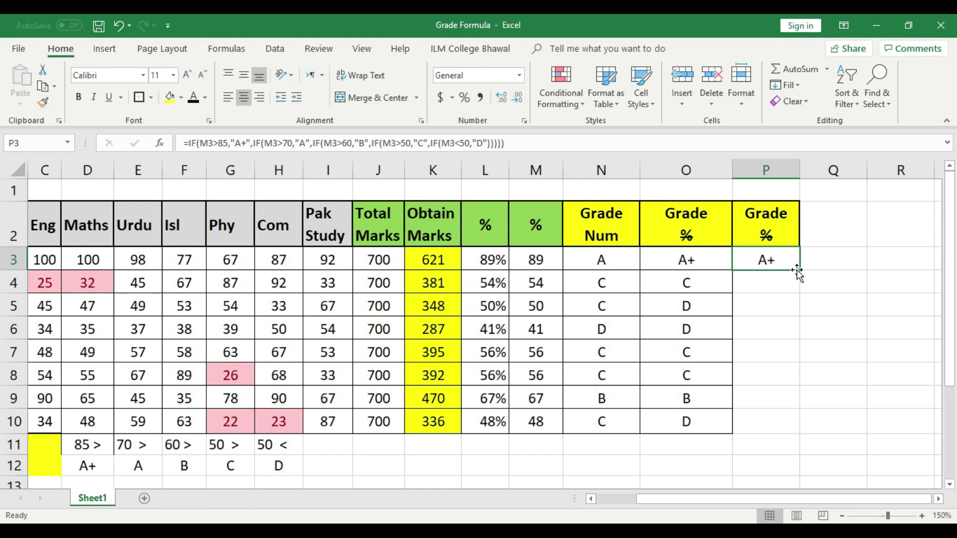
left_click_drag(800, 270, 794, 434)
left_click(821, 385)
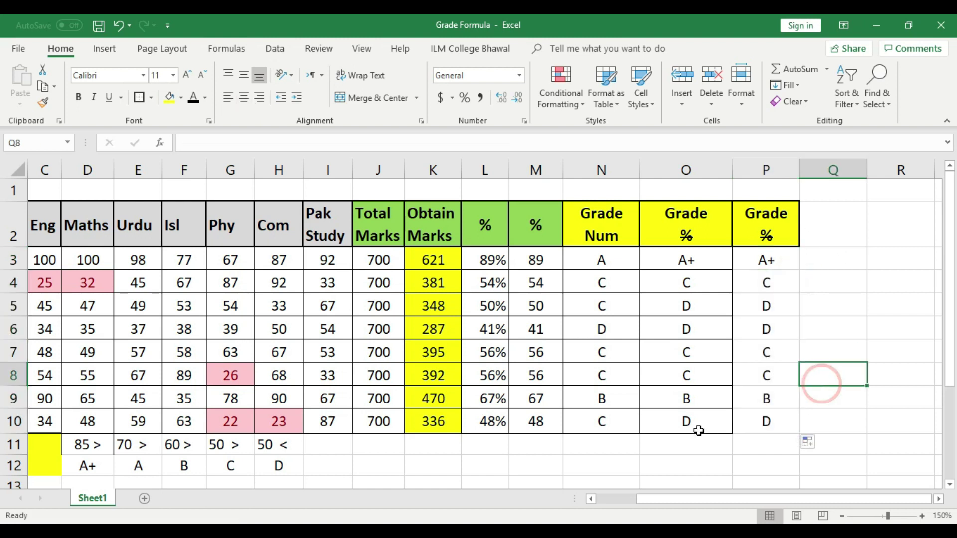
Compare the grades in columns N, O and P with their source columns K, L and M, and minimize the workbook window.
left_click(692, 427)
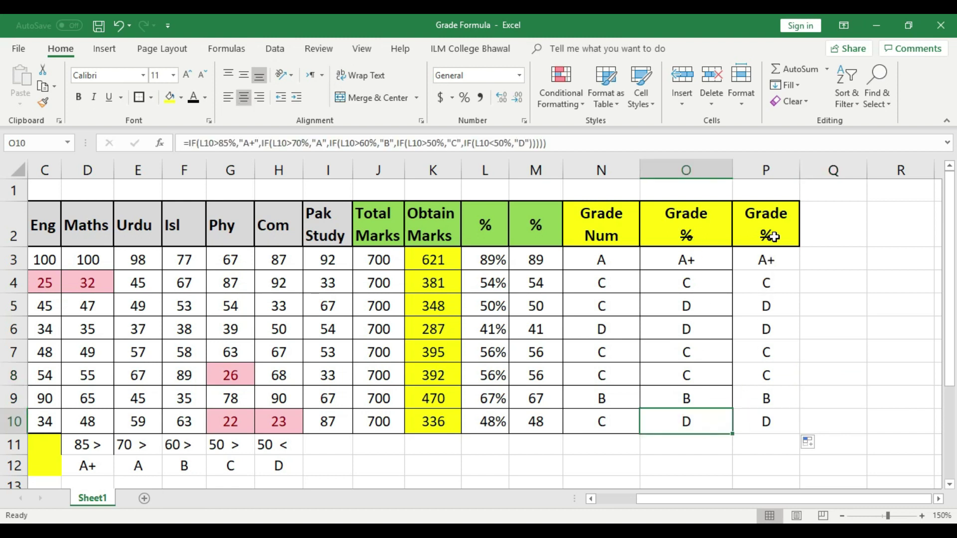
left_click_drag(612, 259, 614, 423)
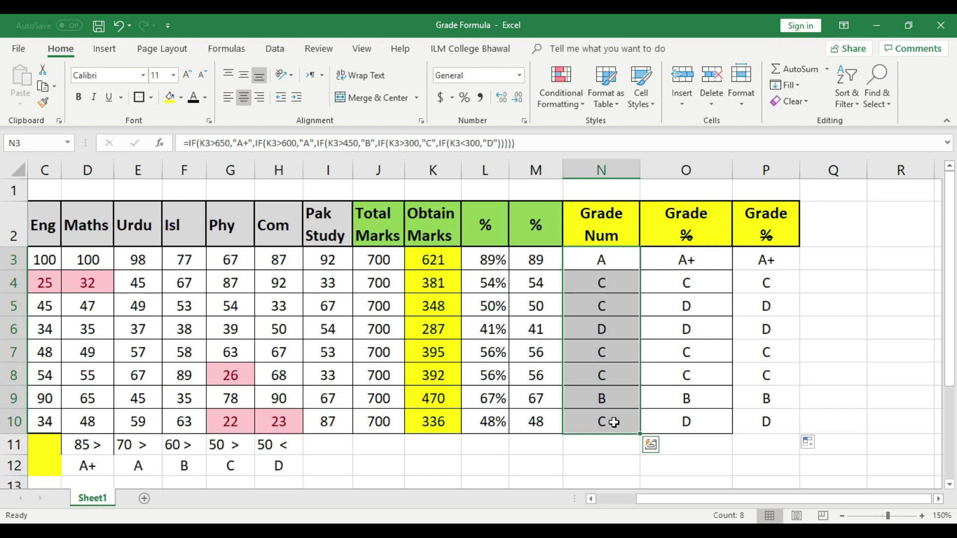
left_click(846, 372)
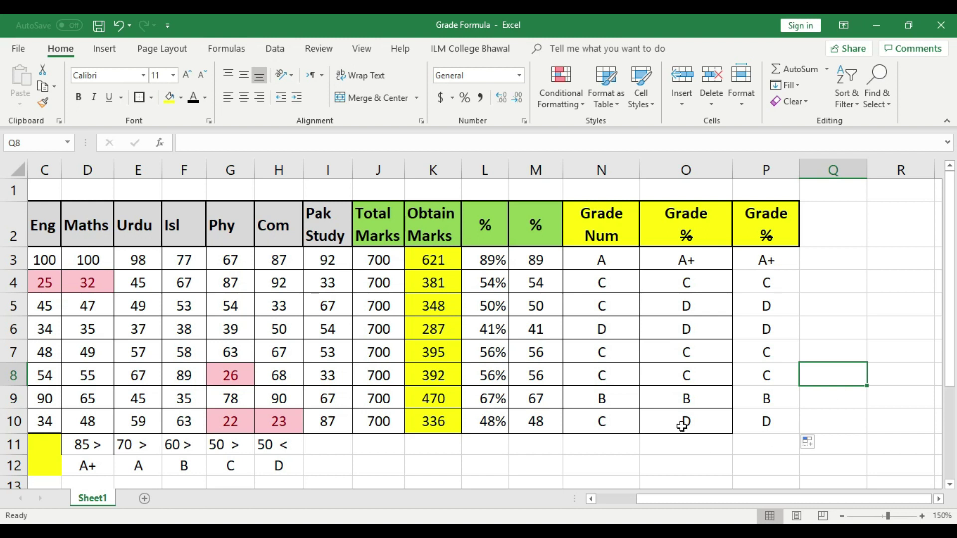
left_click(495, 161)
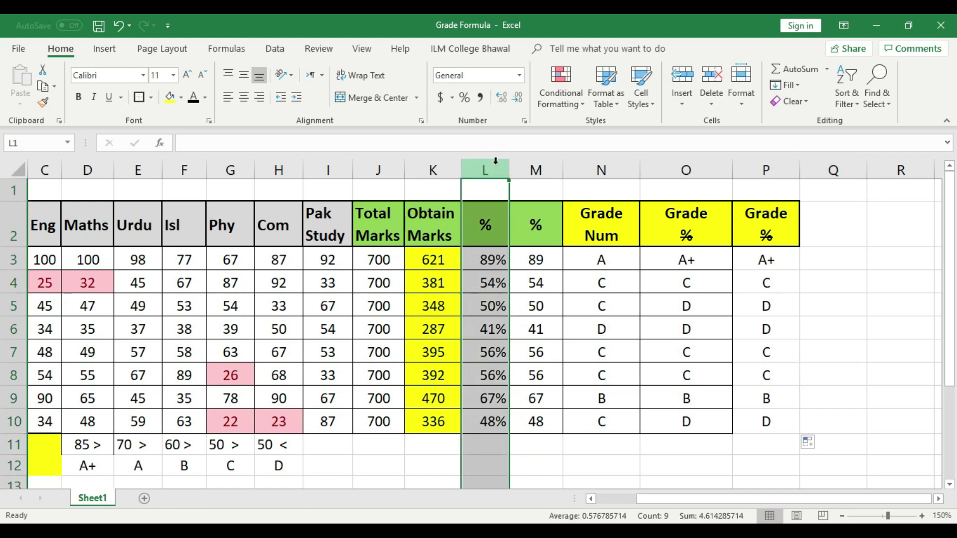
left_click(536, 169)
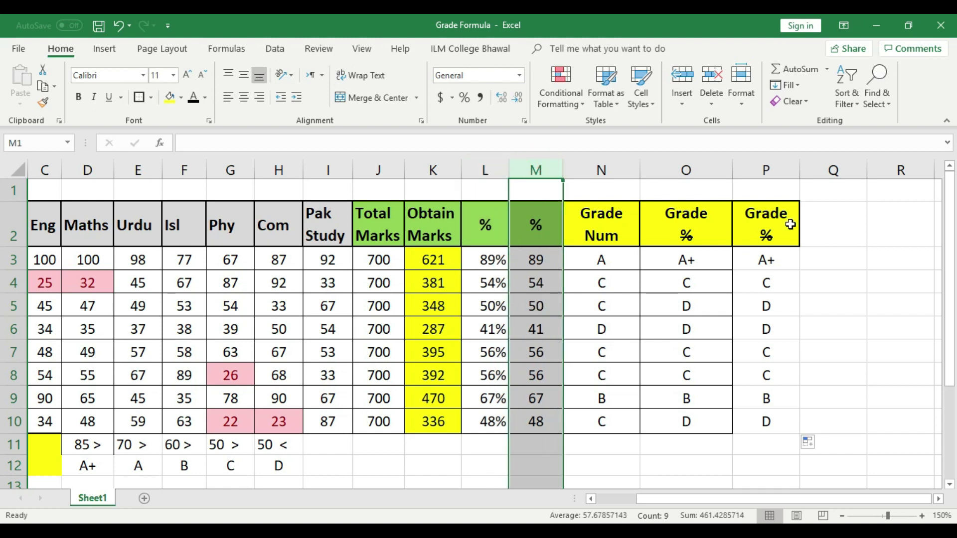
left_click(432, 160)
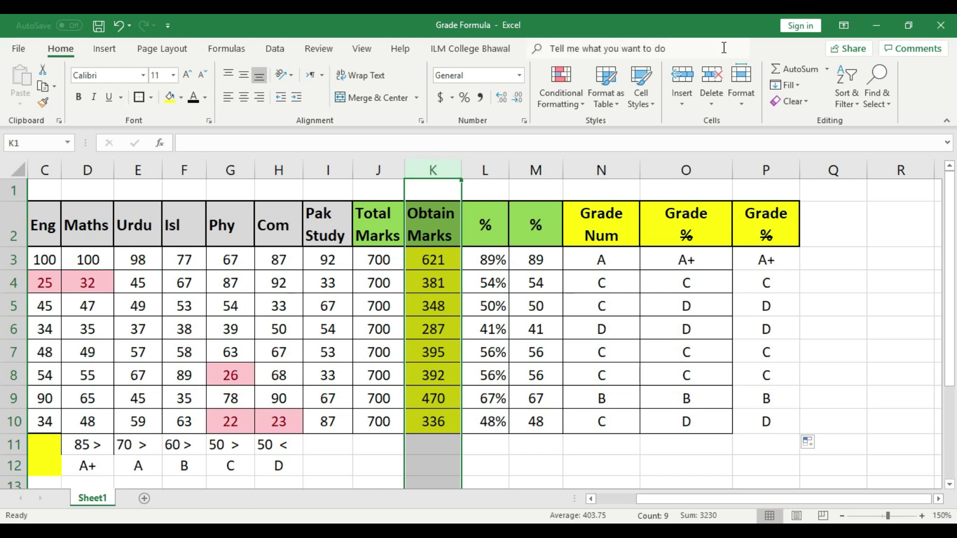
left_click(878, 24)
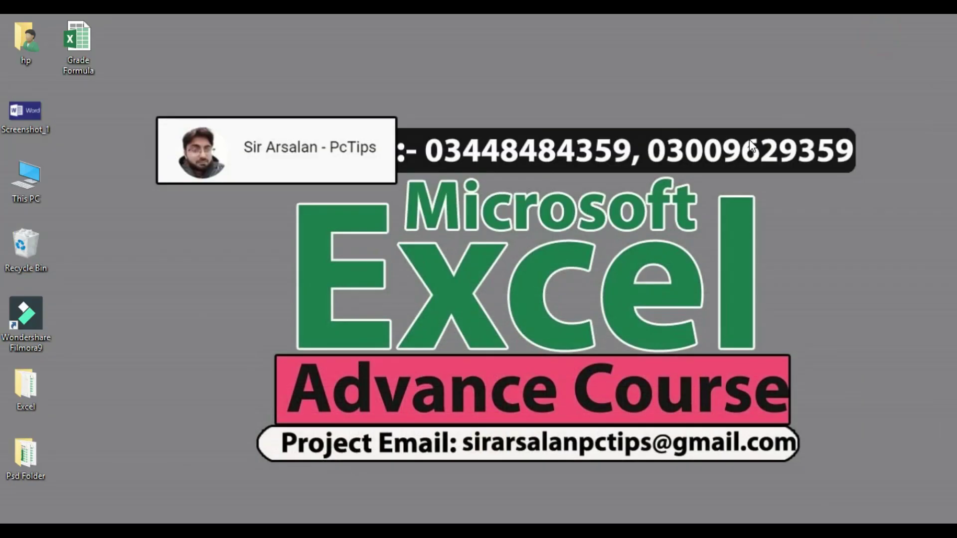